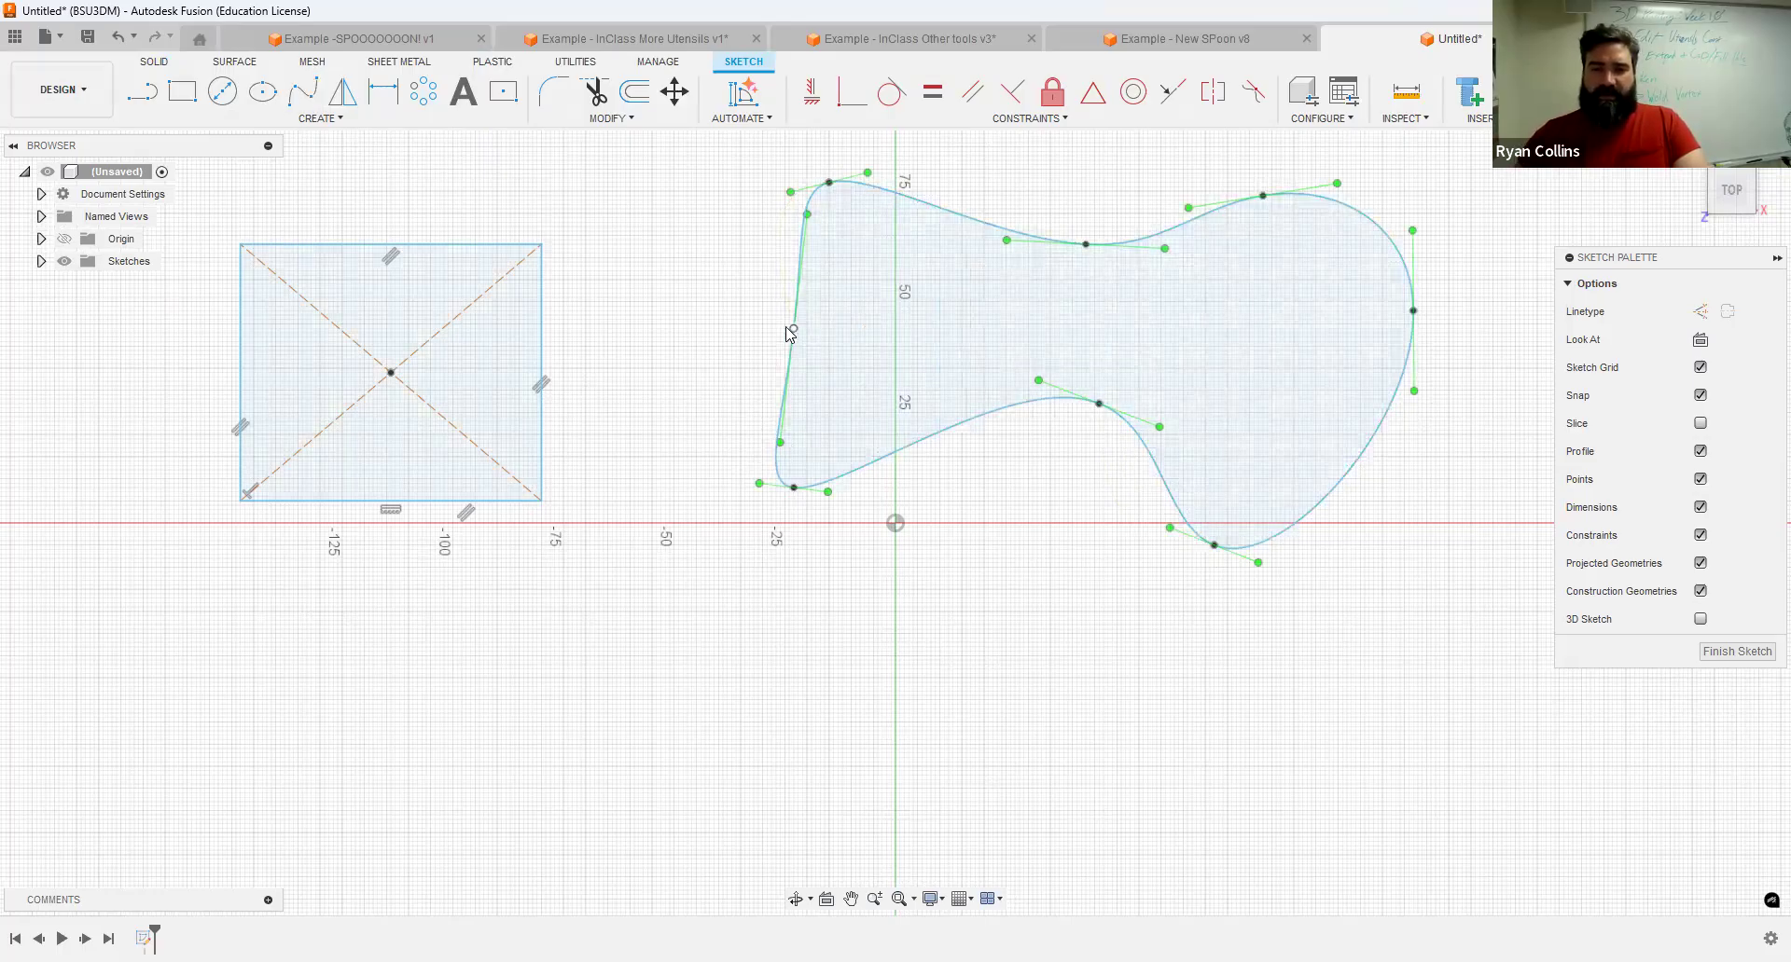
Pull the closed spline's middle point on its left side outward about 15 mm and stretch the lower-left point's tangent handle horizontally.
left_click_drag(792, 328, 724, 317)
left_click(794, 491)
mouse_move(726, 485)
left_mouse_down()
mouse_move(687, 495)
mouse_move(718, 487)
left_mouse_up()
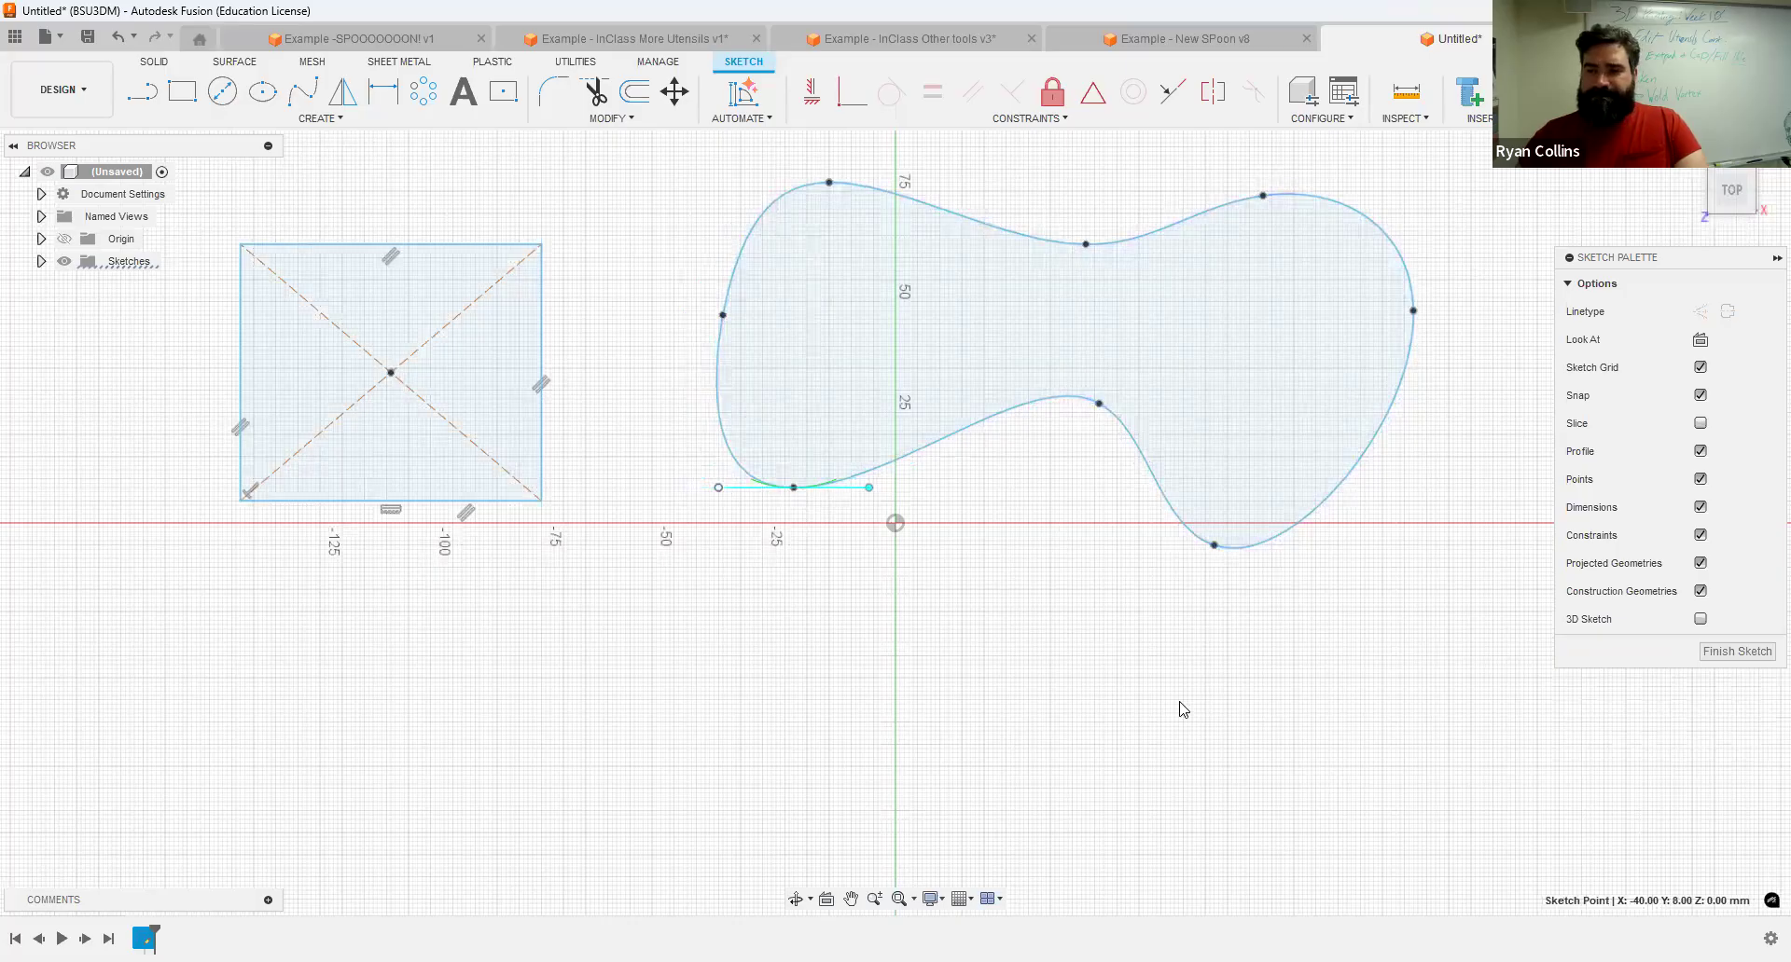
Finish the sketch and create a new form.
left_click(1719, 654)
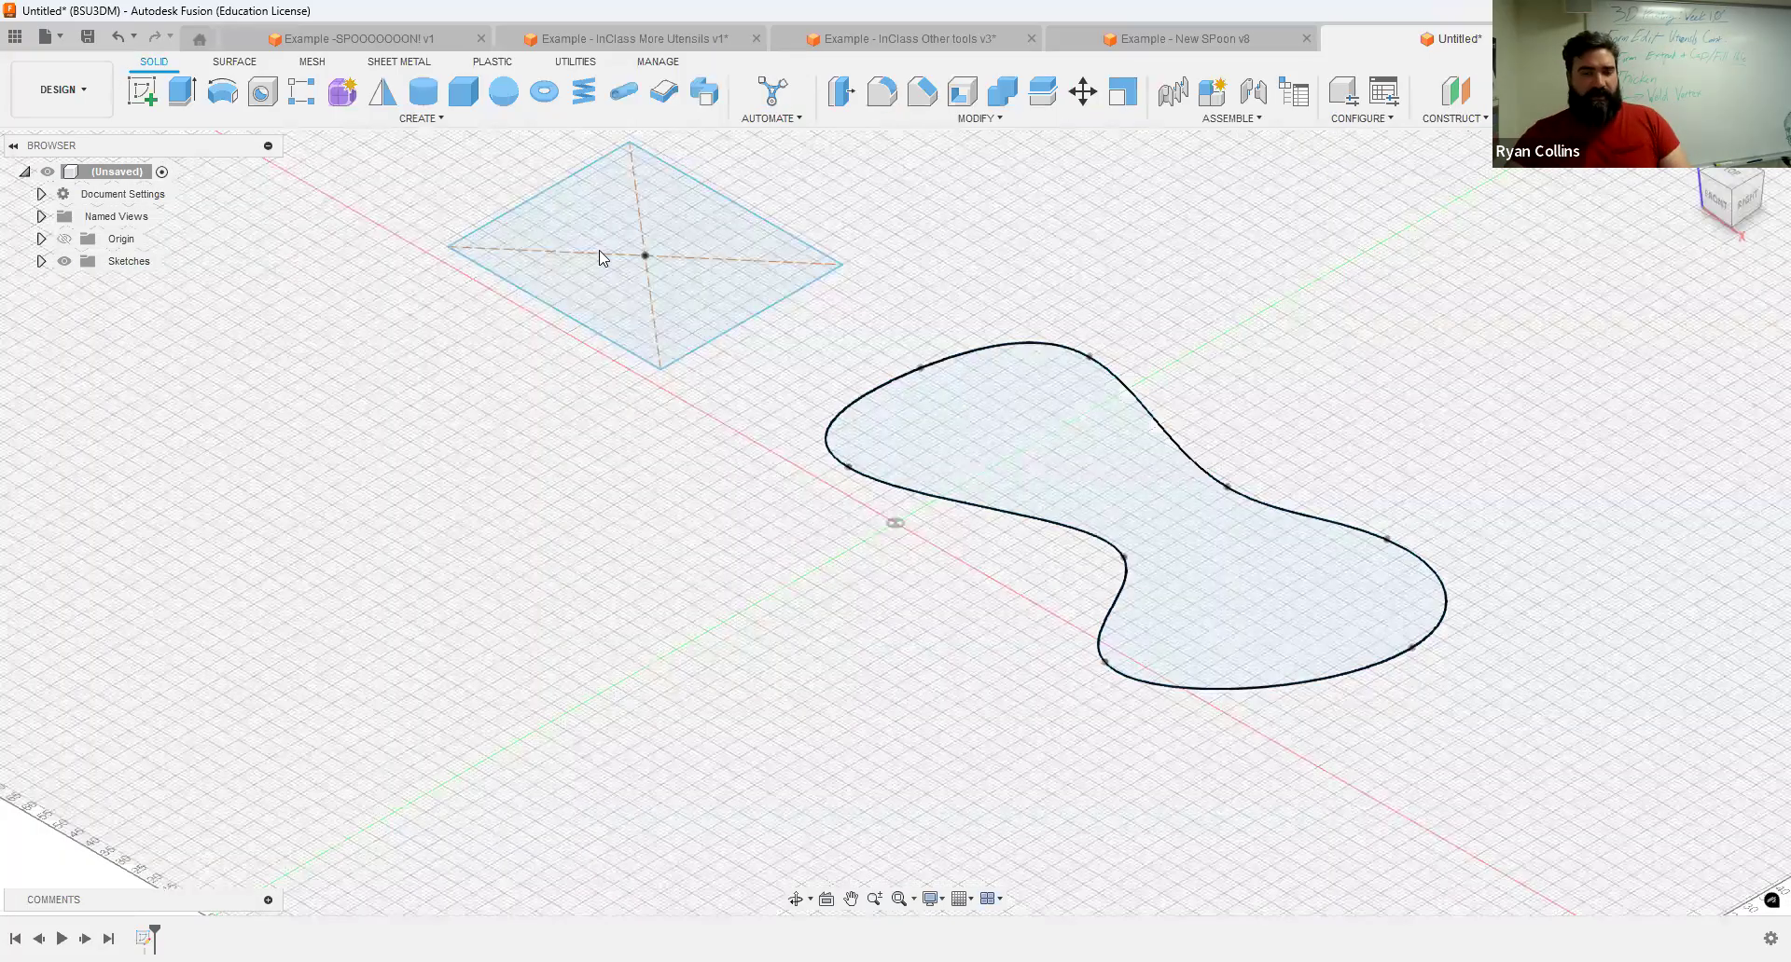
left_click(343, 93)
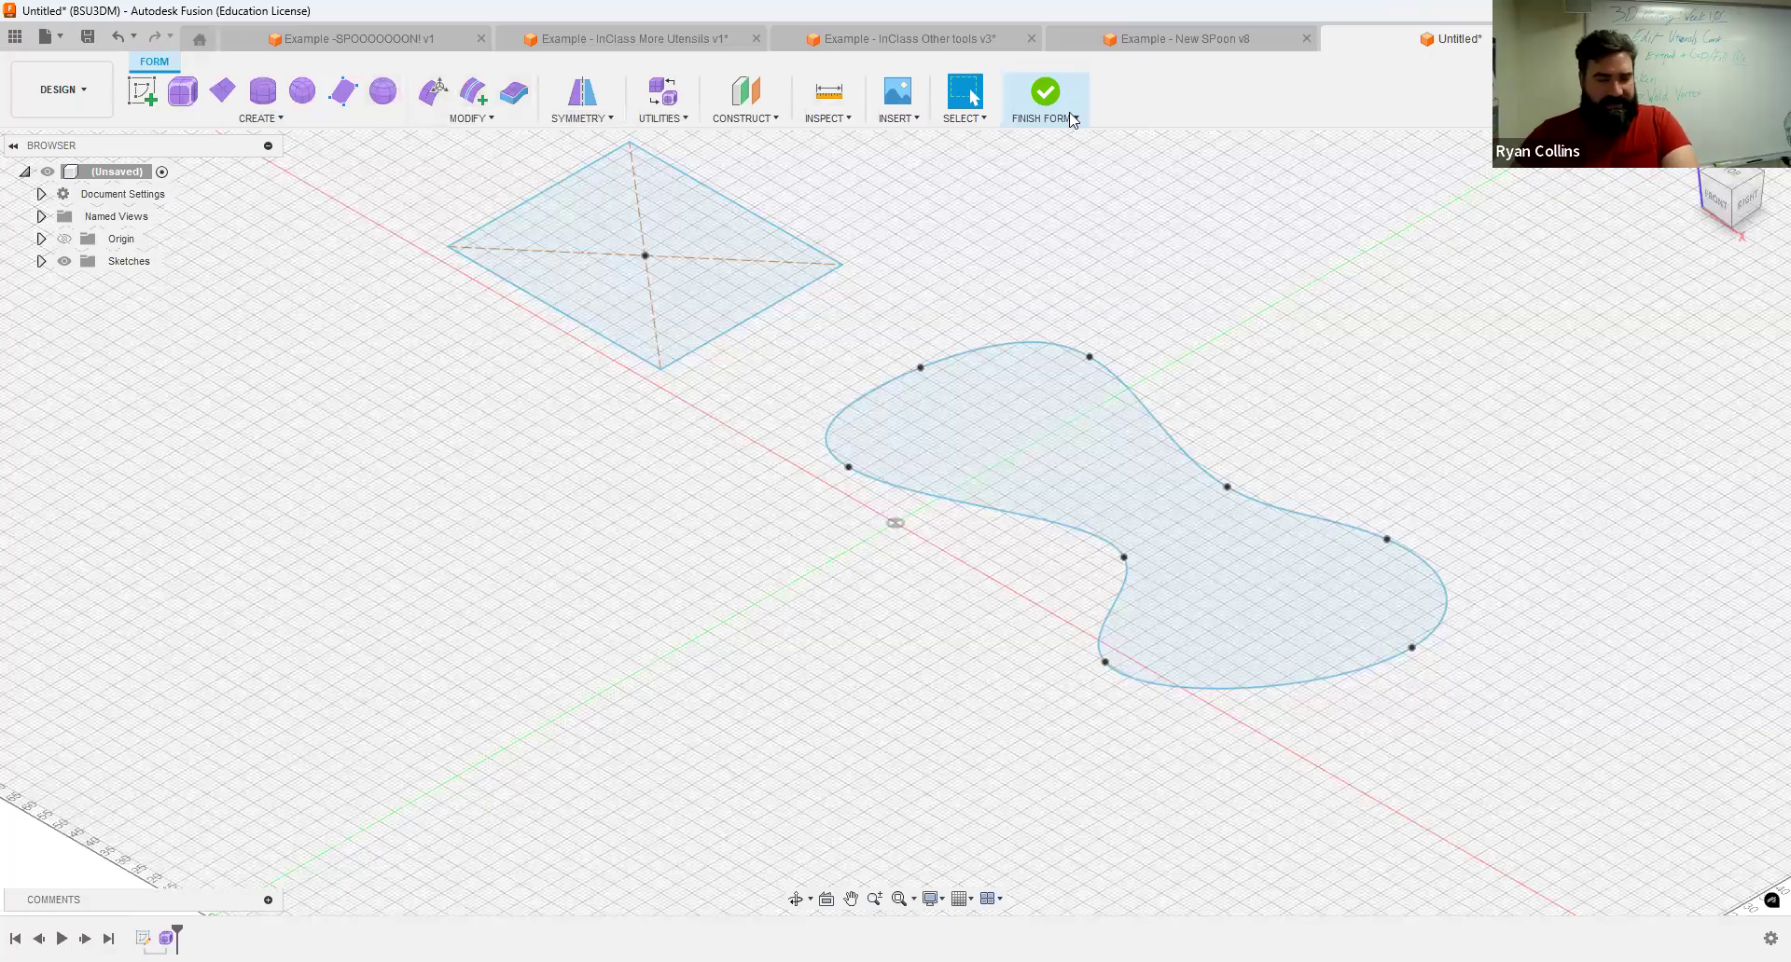
left_click(270, 119)
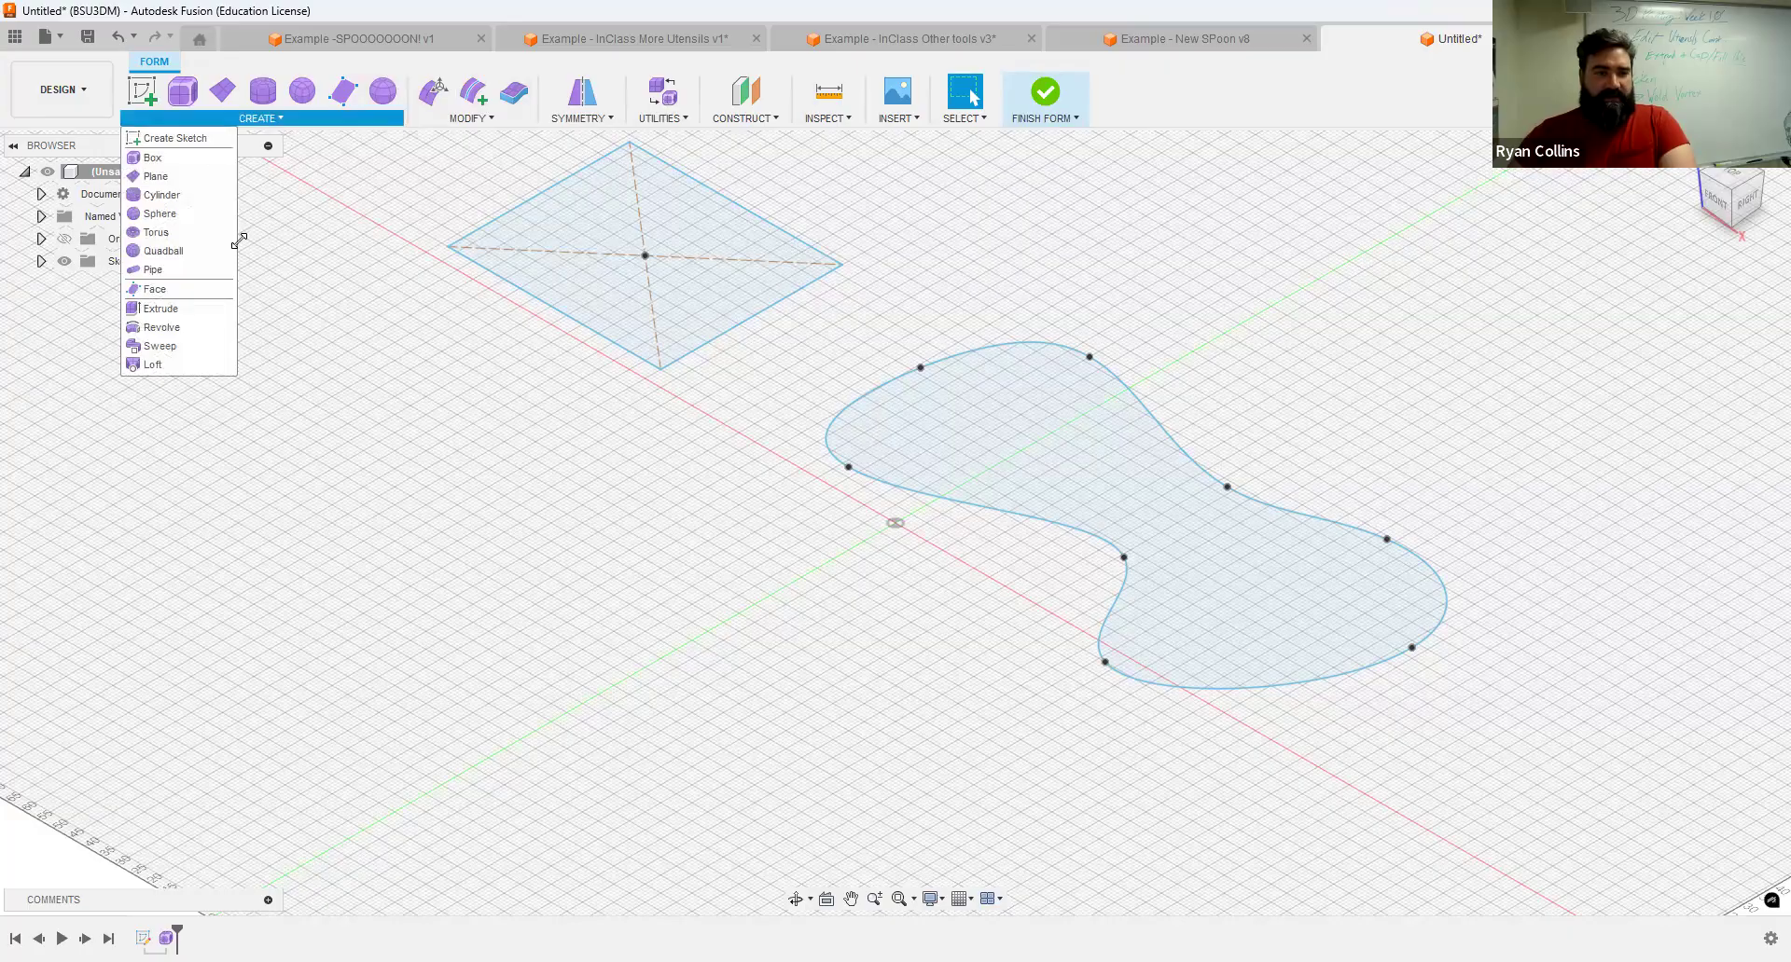
left_click(161, 309)
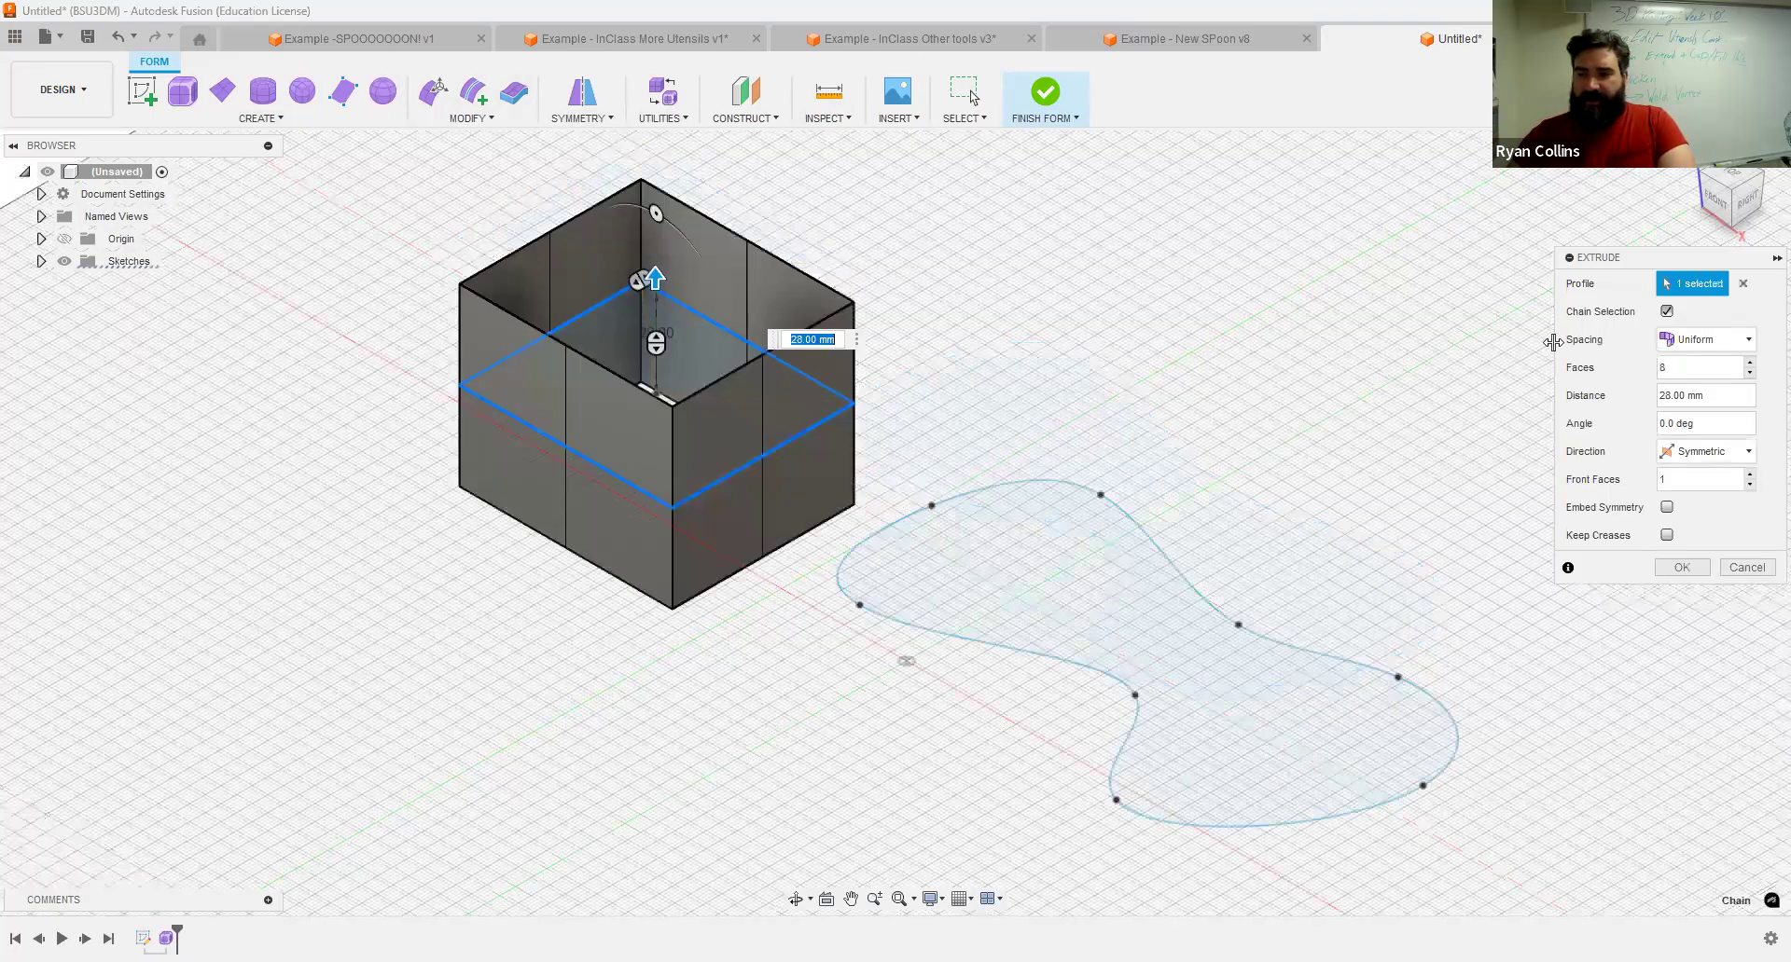
left_click(1705, 460)
left_click(1702, 476)
left_click_drag(656, 276, 655, 210)
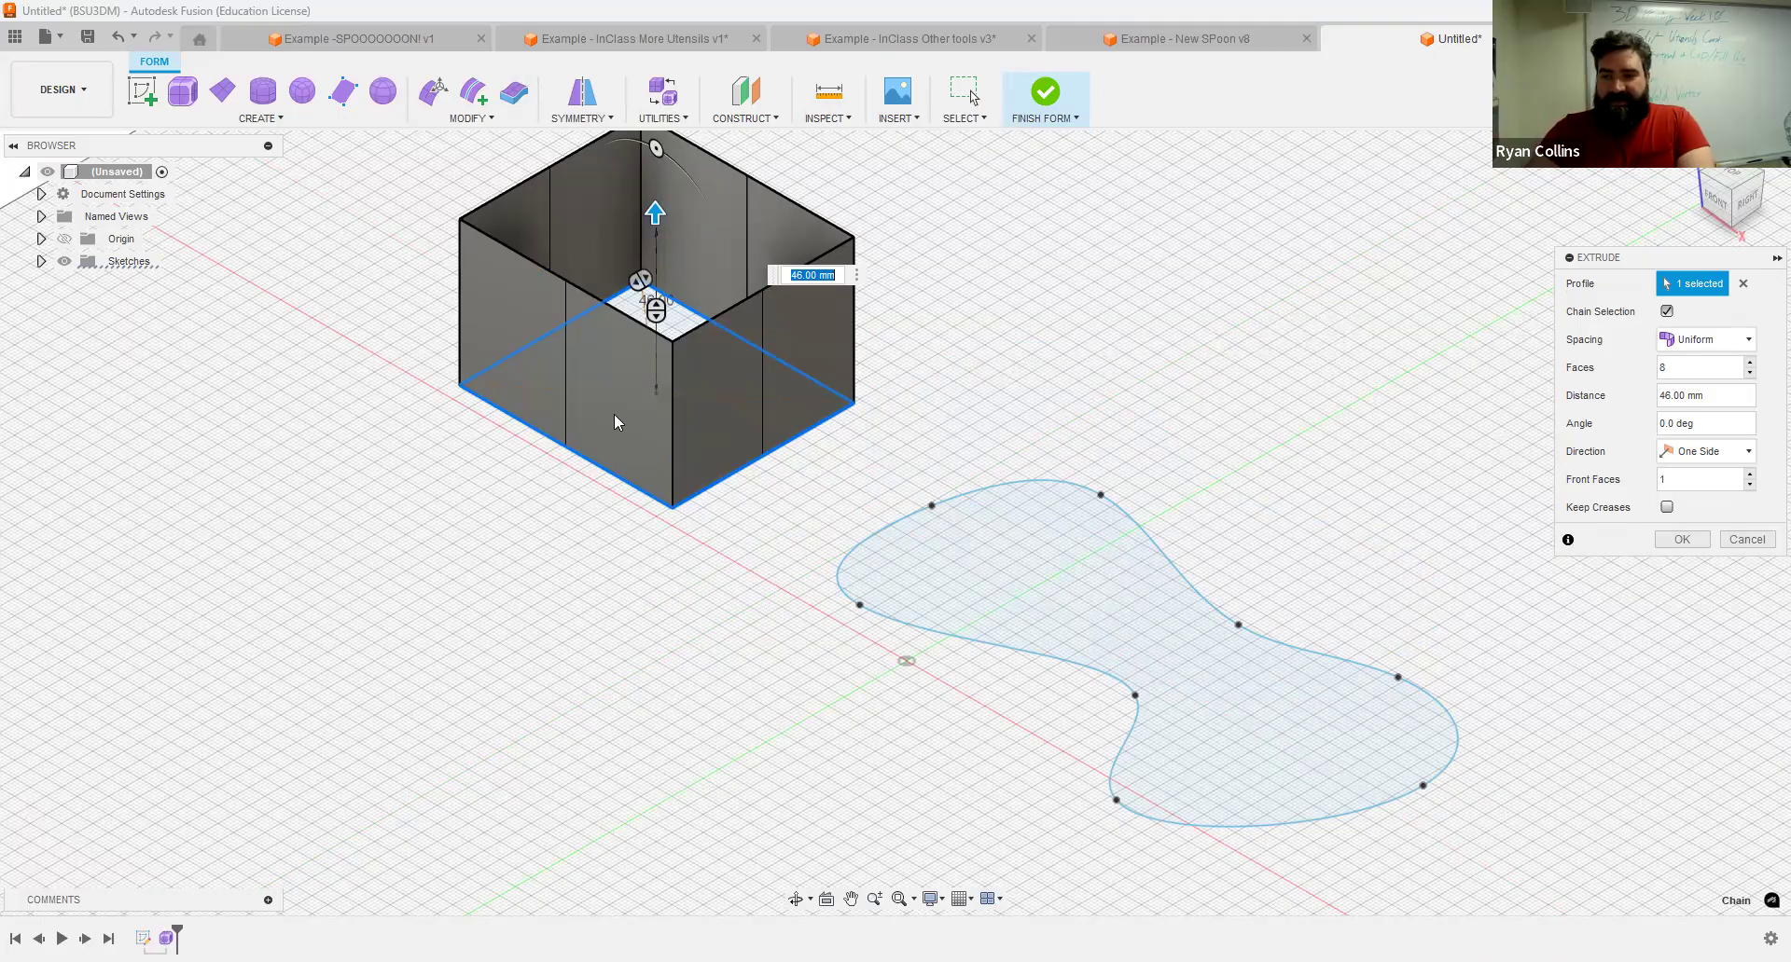
left_click_drag(656, 312, 657, 371)
left_click_drag(640, 279, 711, 338)
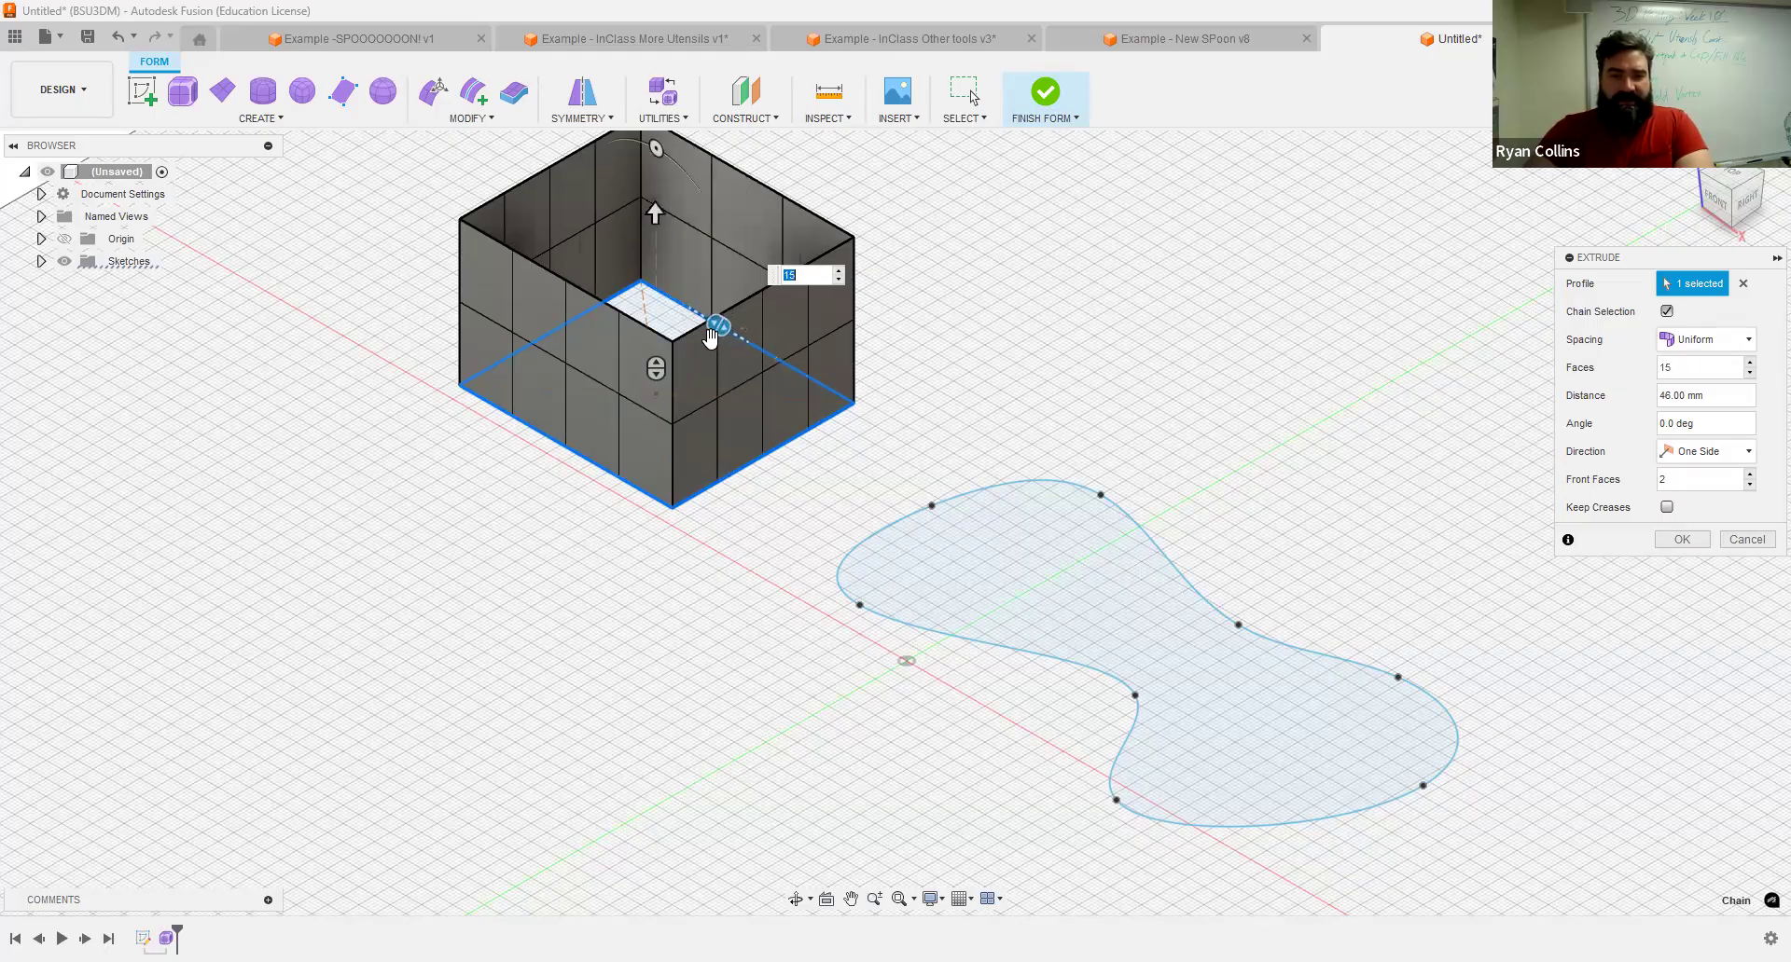
scroll(710, 339, "down", 3)
scroll(680, 358, "up", 3)
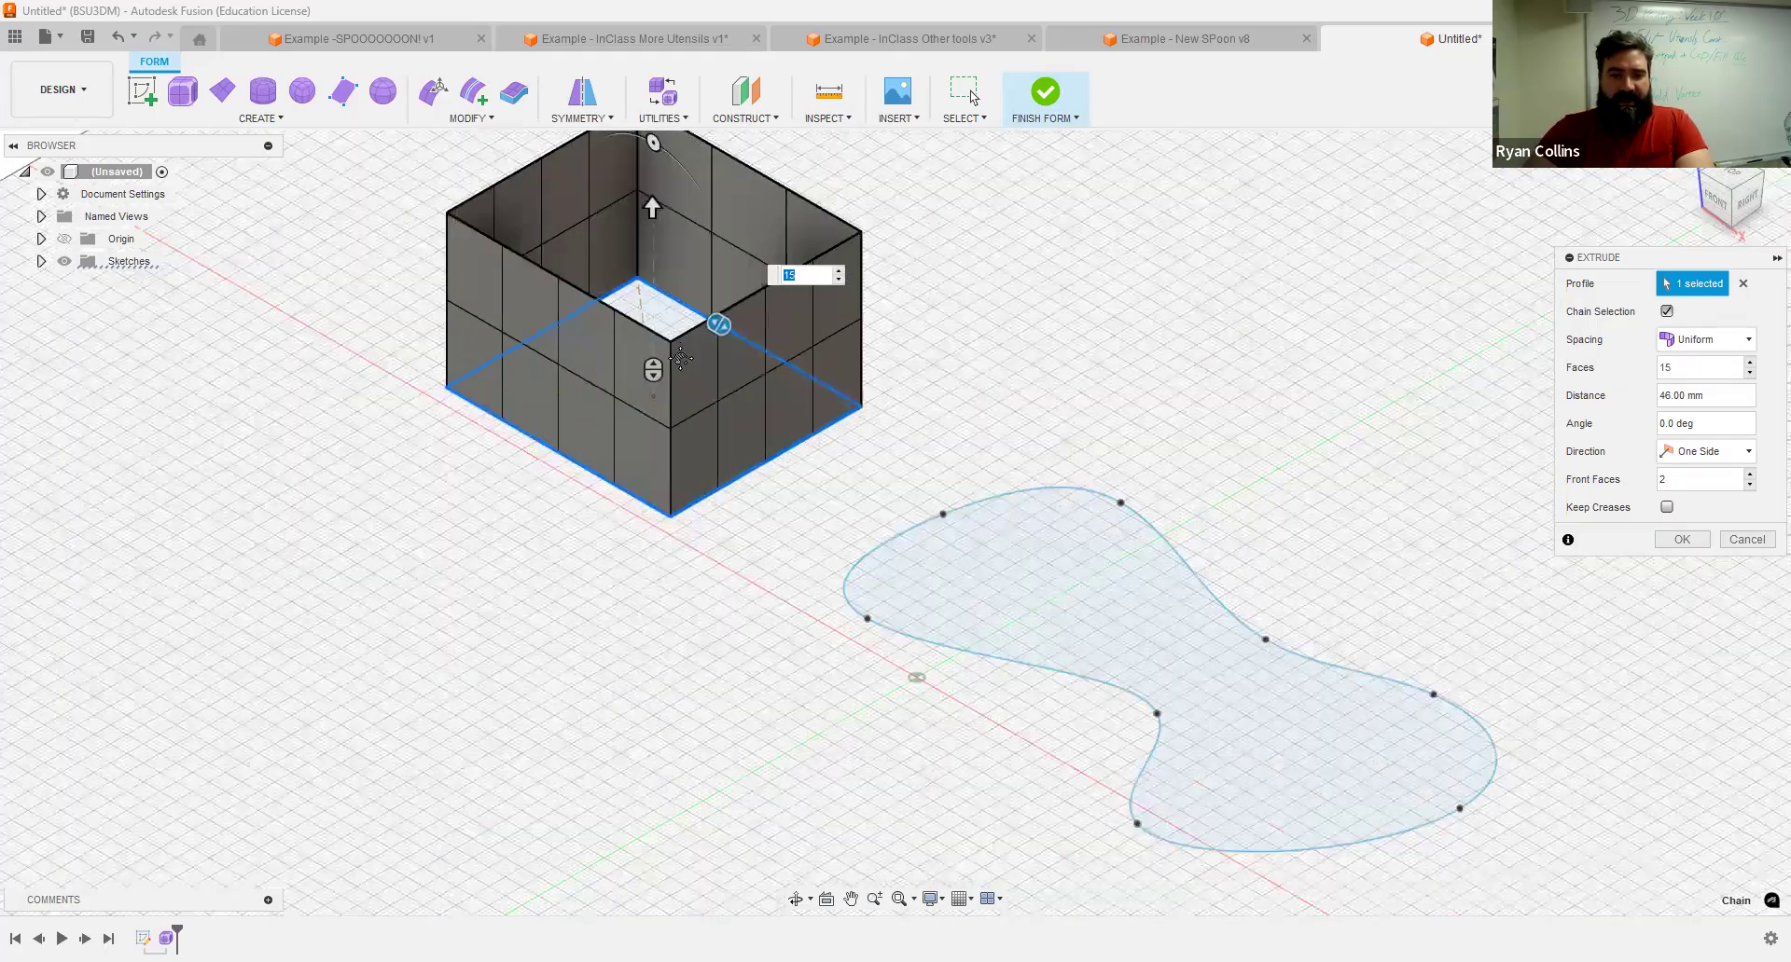
scroll(796, 479, "up", 5)
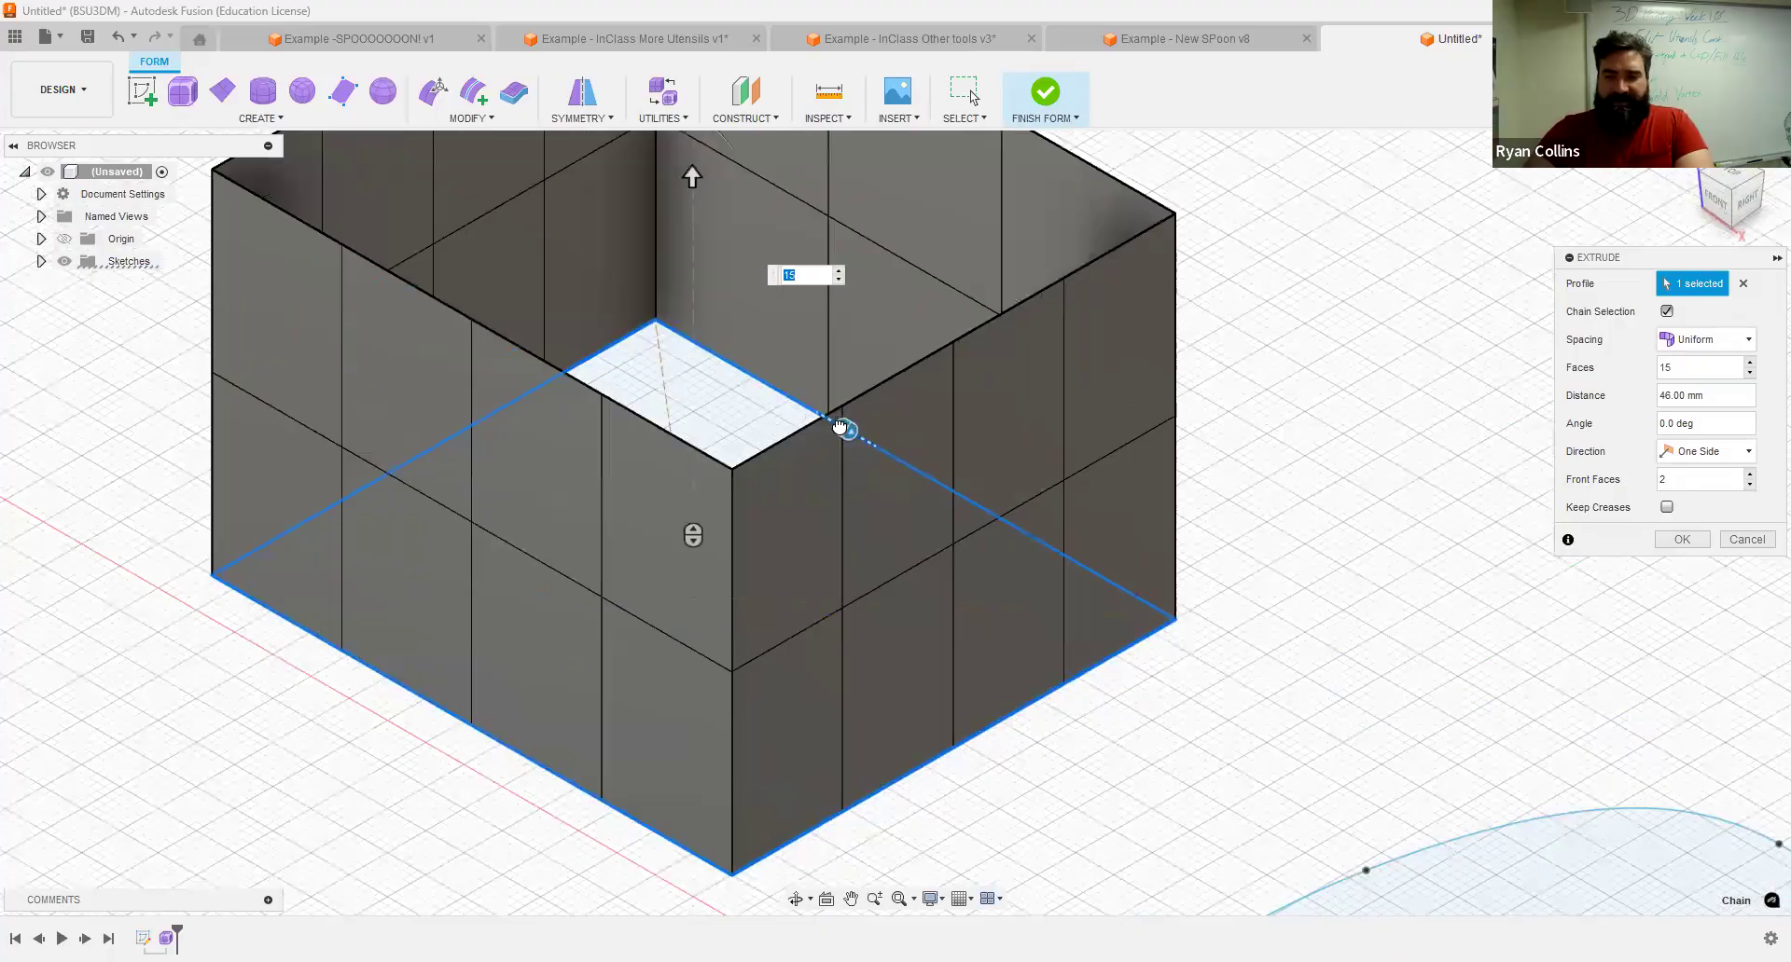
left_click_drag(839, 427, 430, 483)
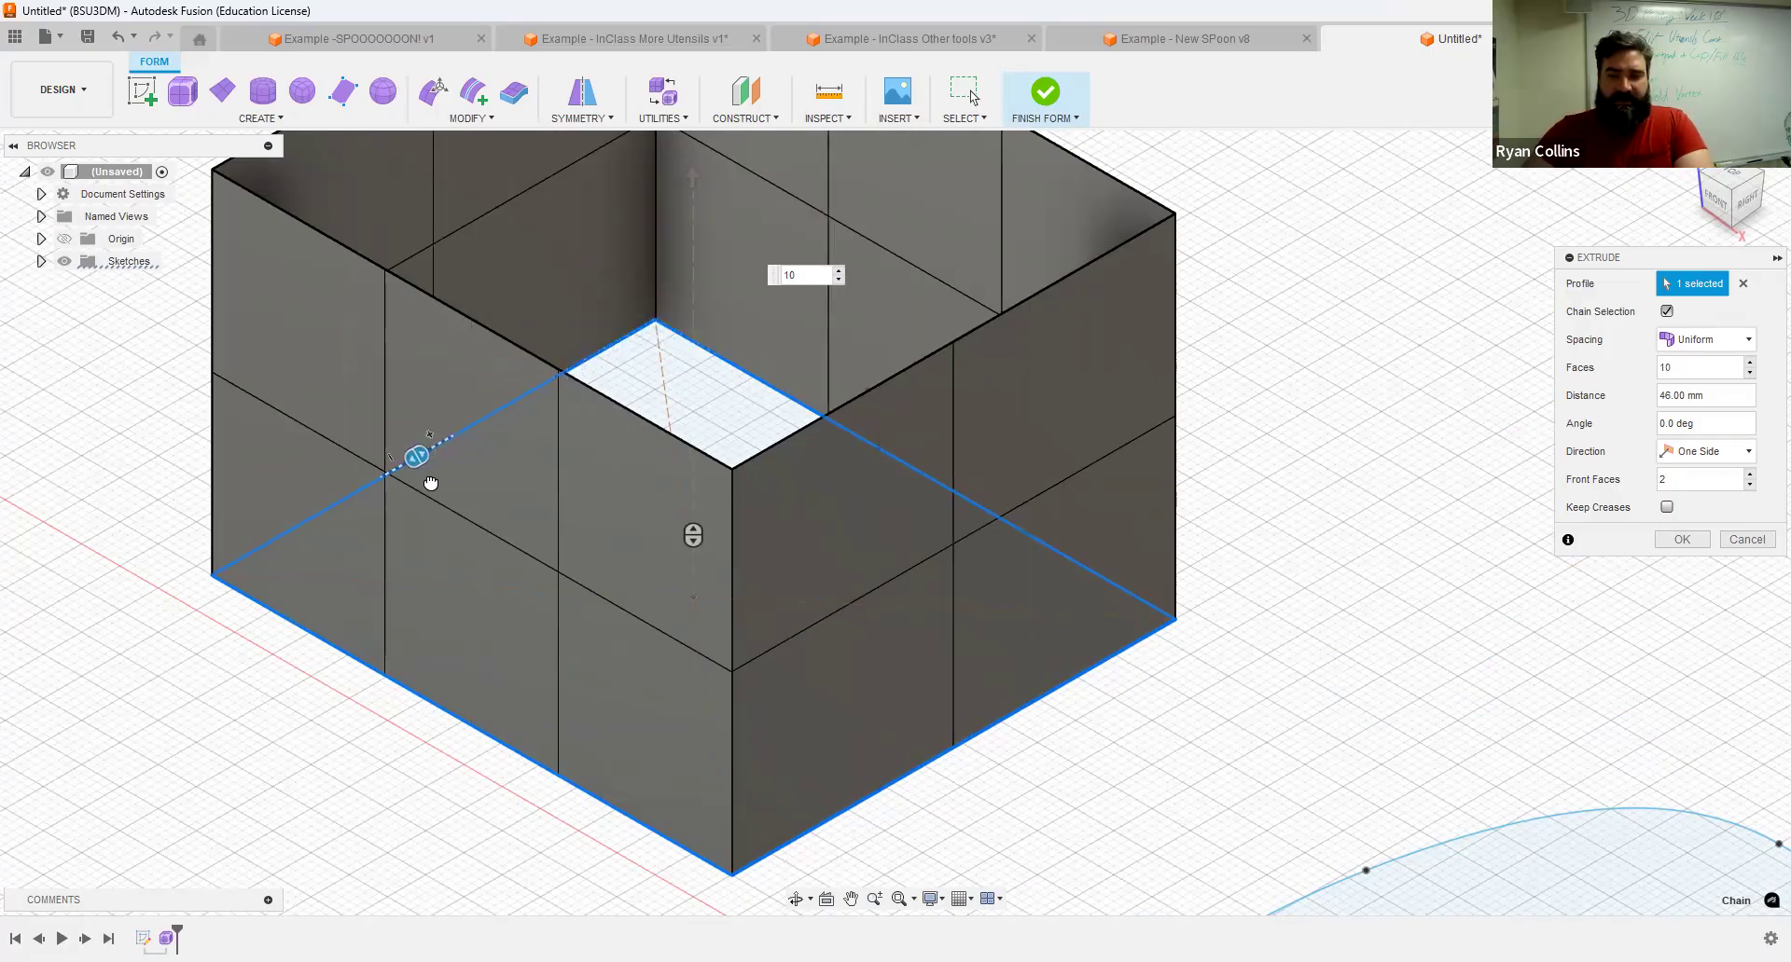
double_click(1703, 482)
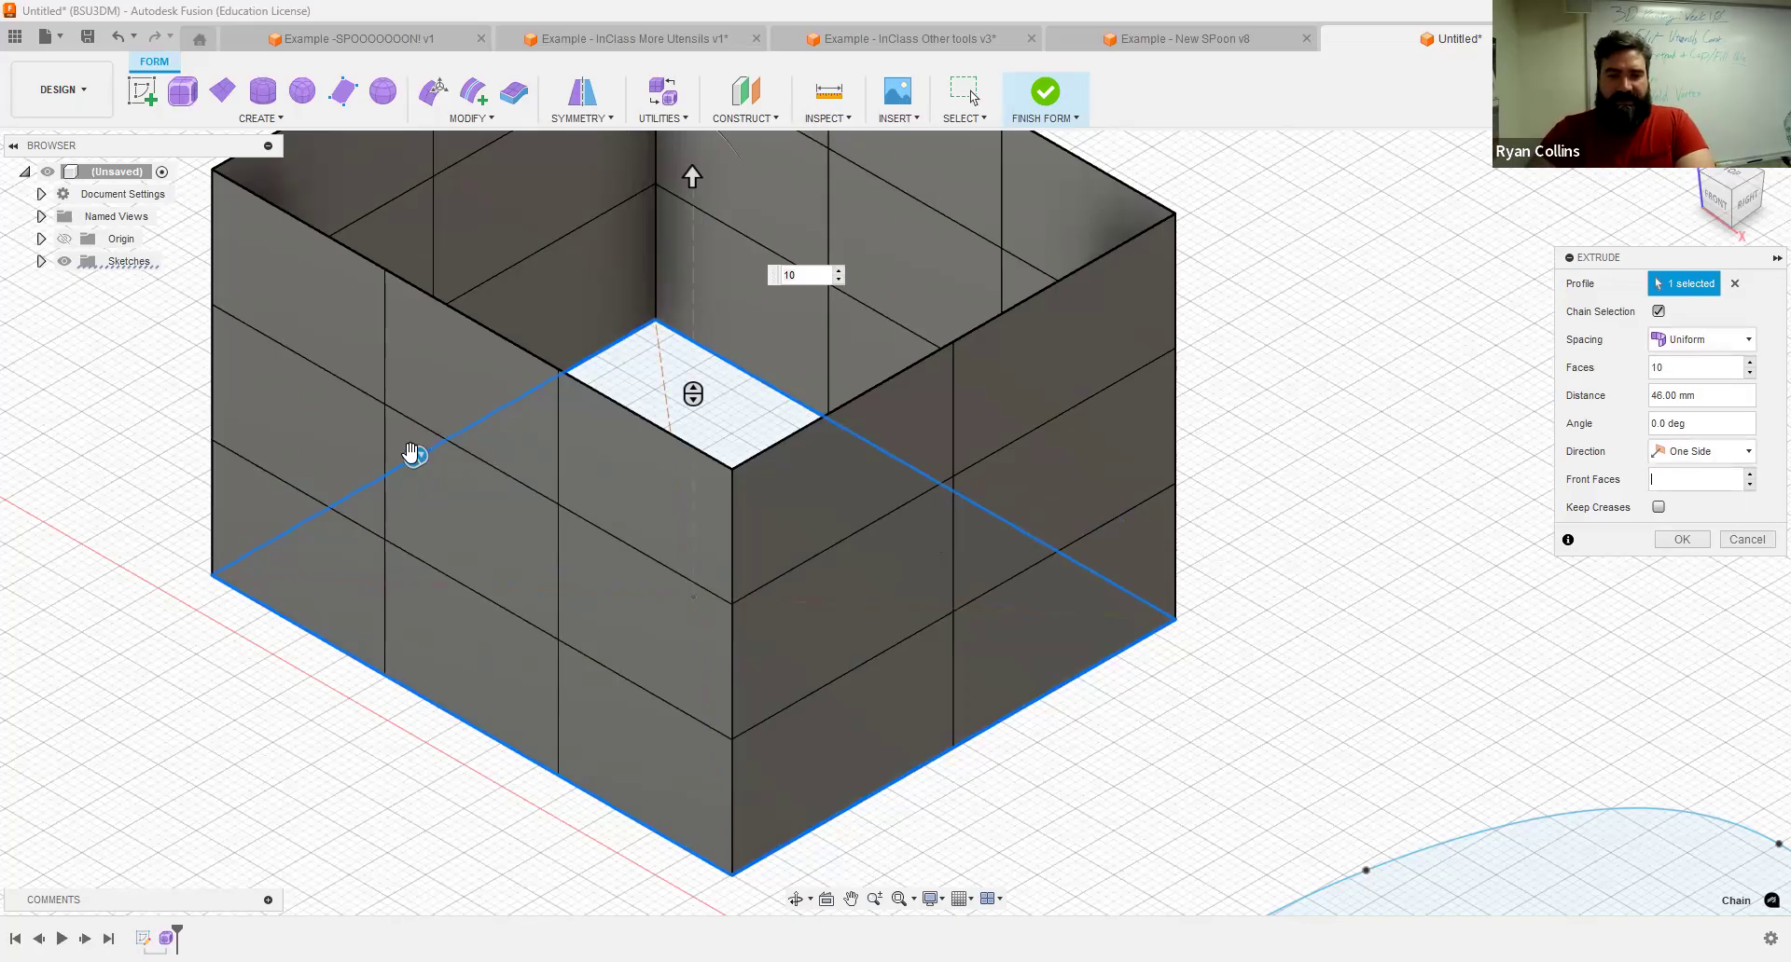
left_click_drag(410, 455, 280, 536)
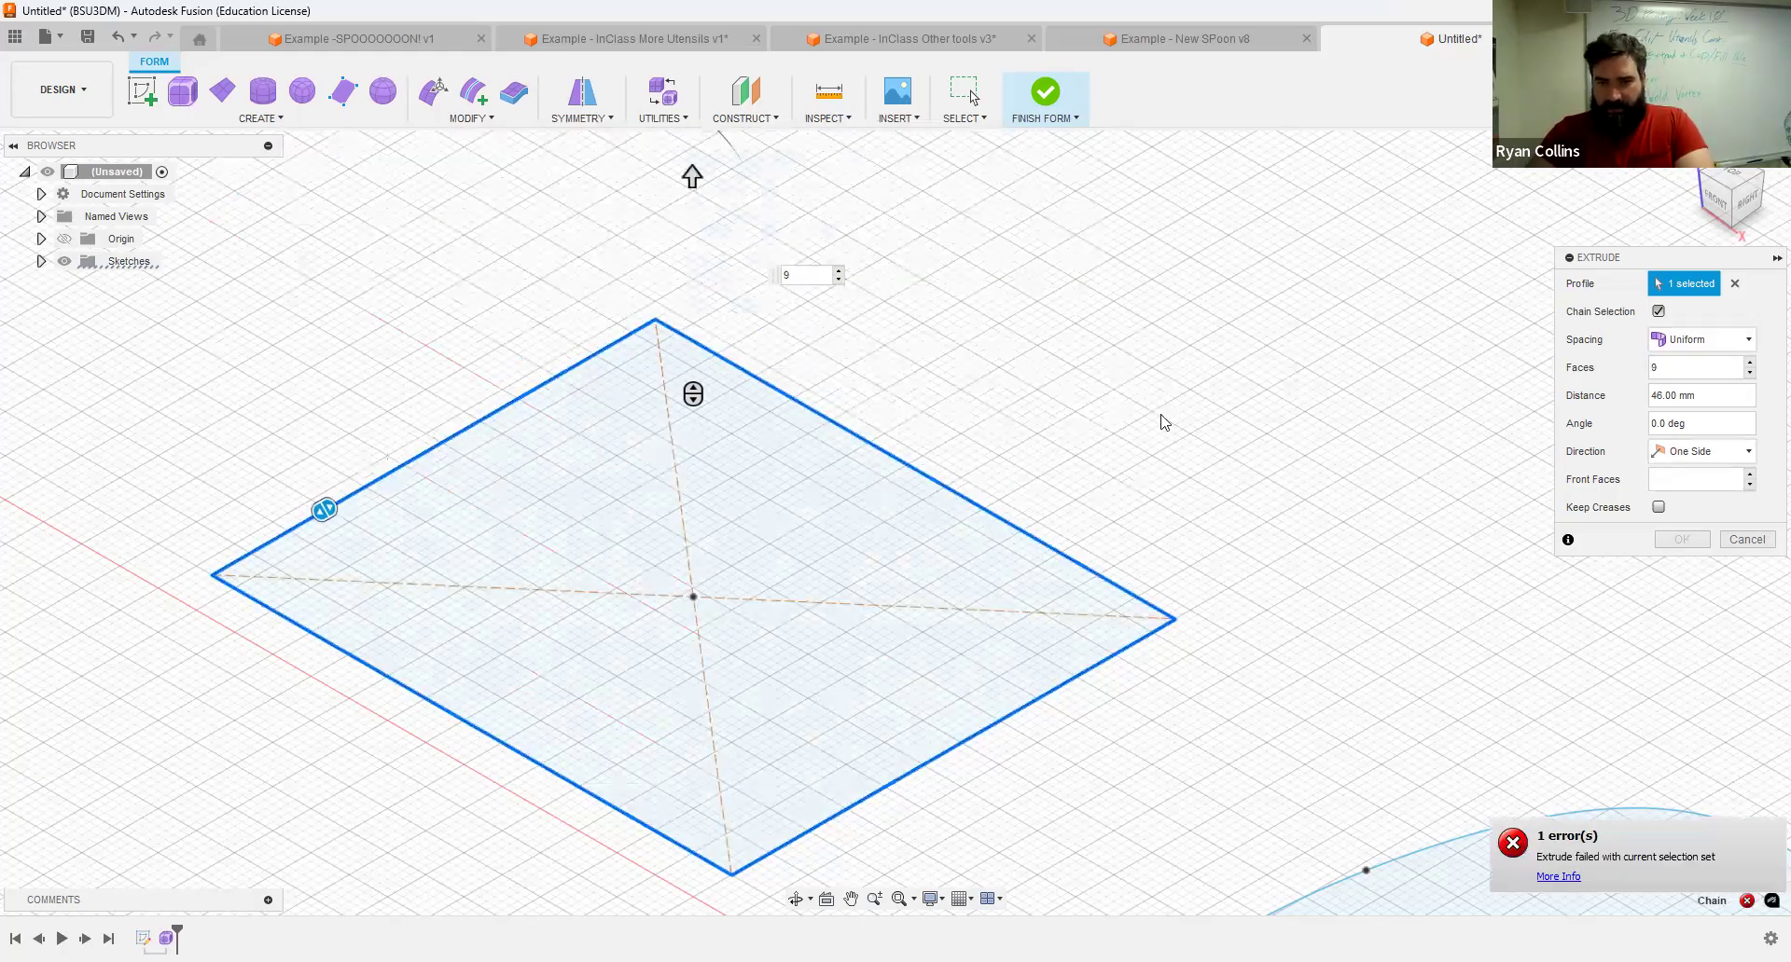
key("Escape")
Extrude the rectangle profile symmetrically by 26 mm as a form with 8 faces.
right_click(1118, 345)
left_click(1125, 295)
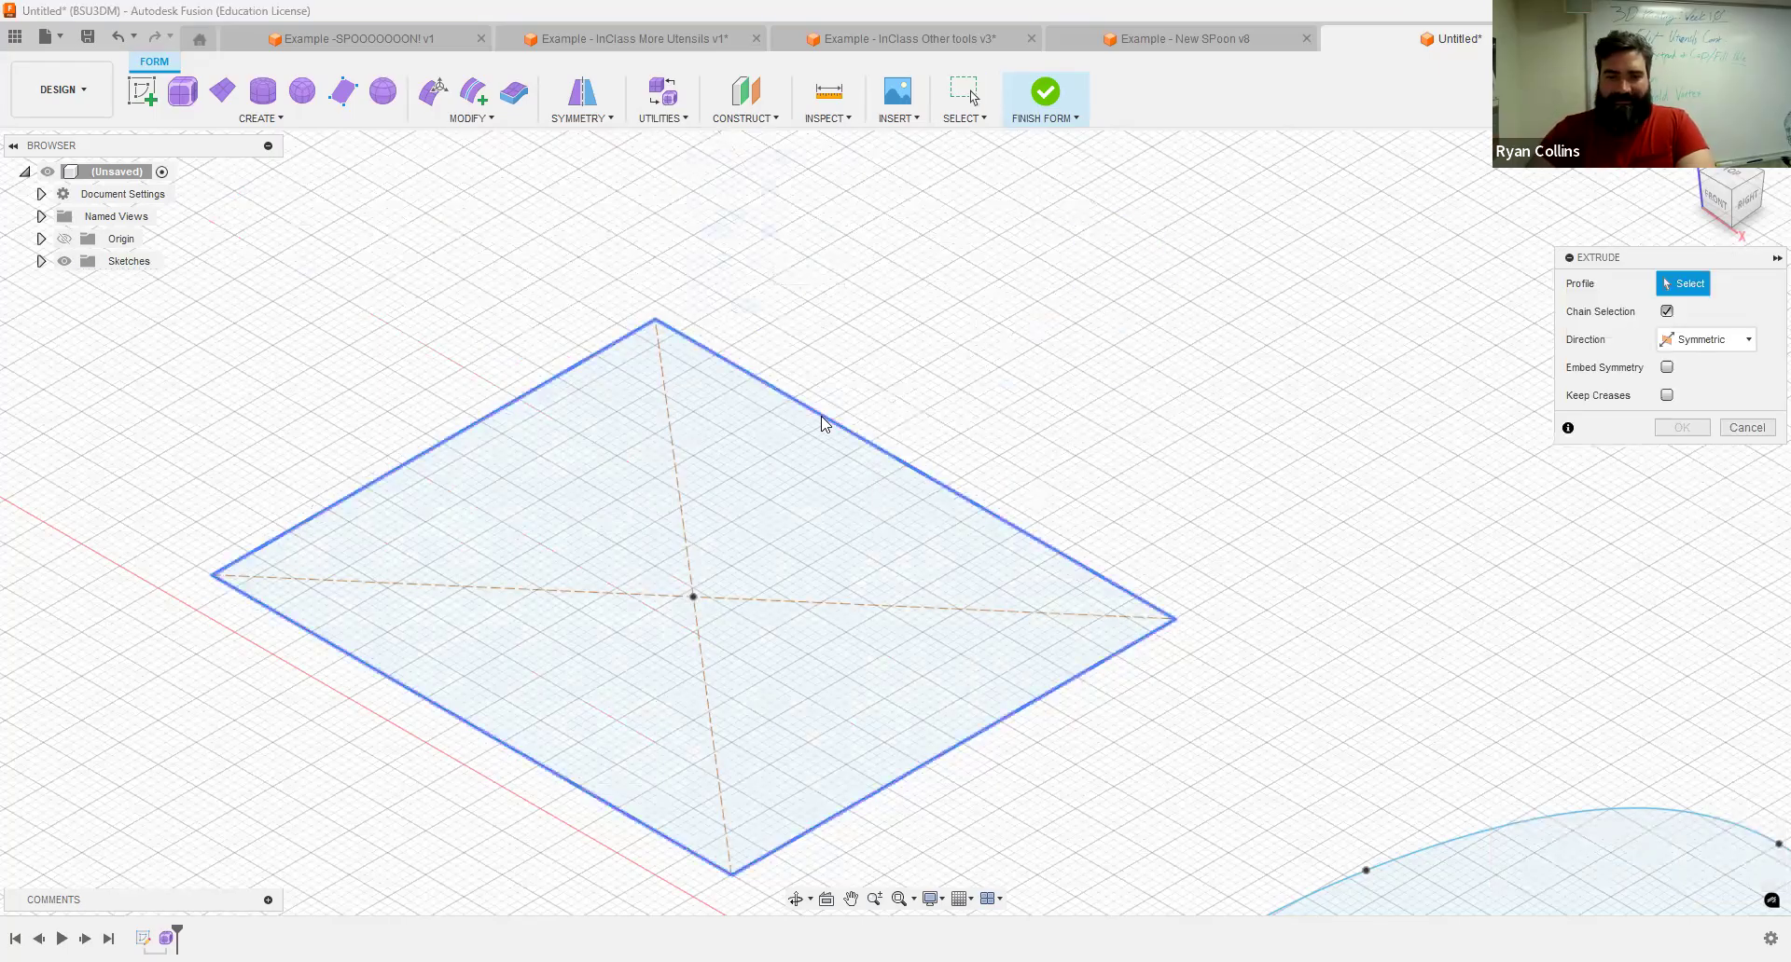
left_click(690, 487)
left_click(1684, 568)
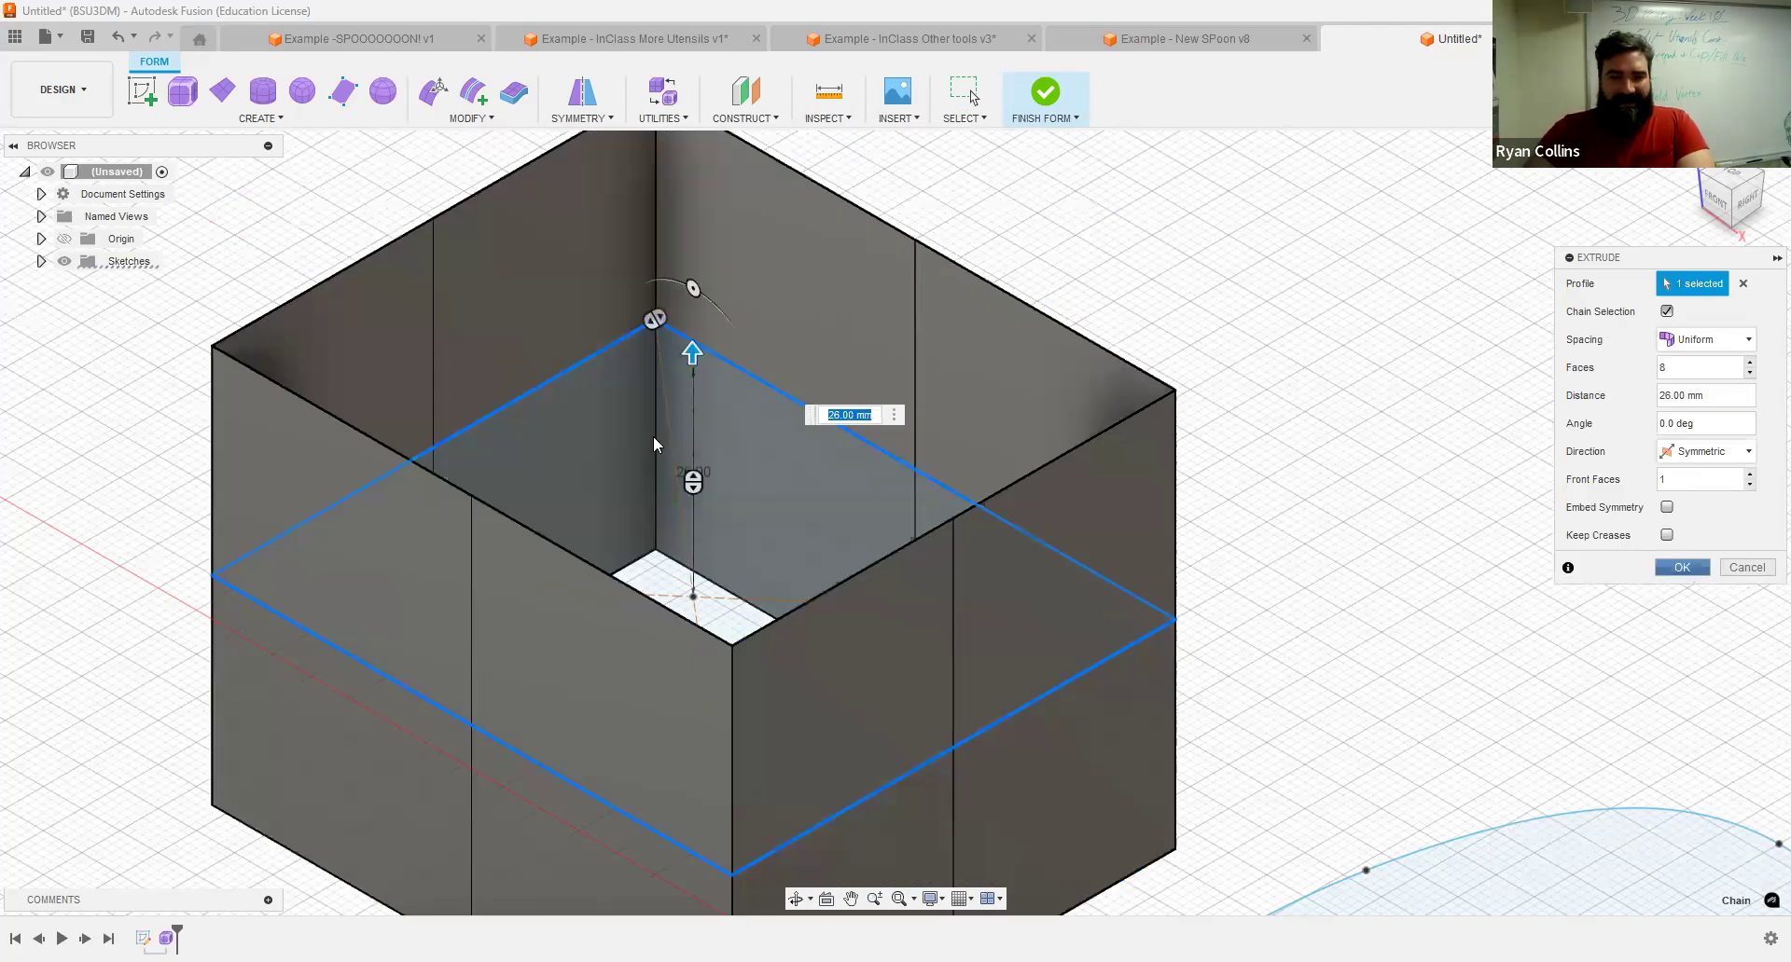
Make Sketch1 visible again.
middle_click_drag(1290, 416, 1199, 446)
scroll(1213, 443, "down", 10)
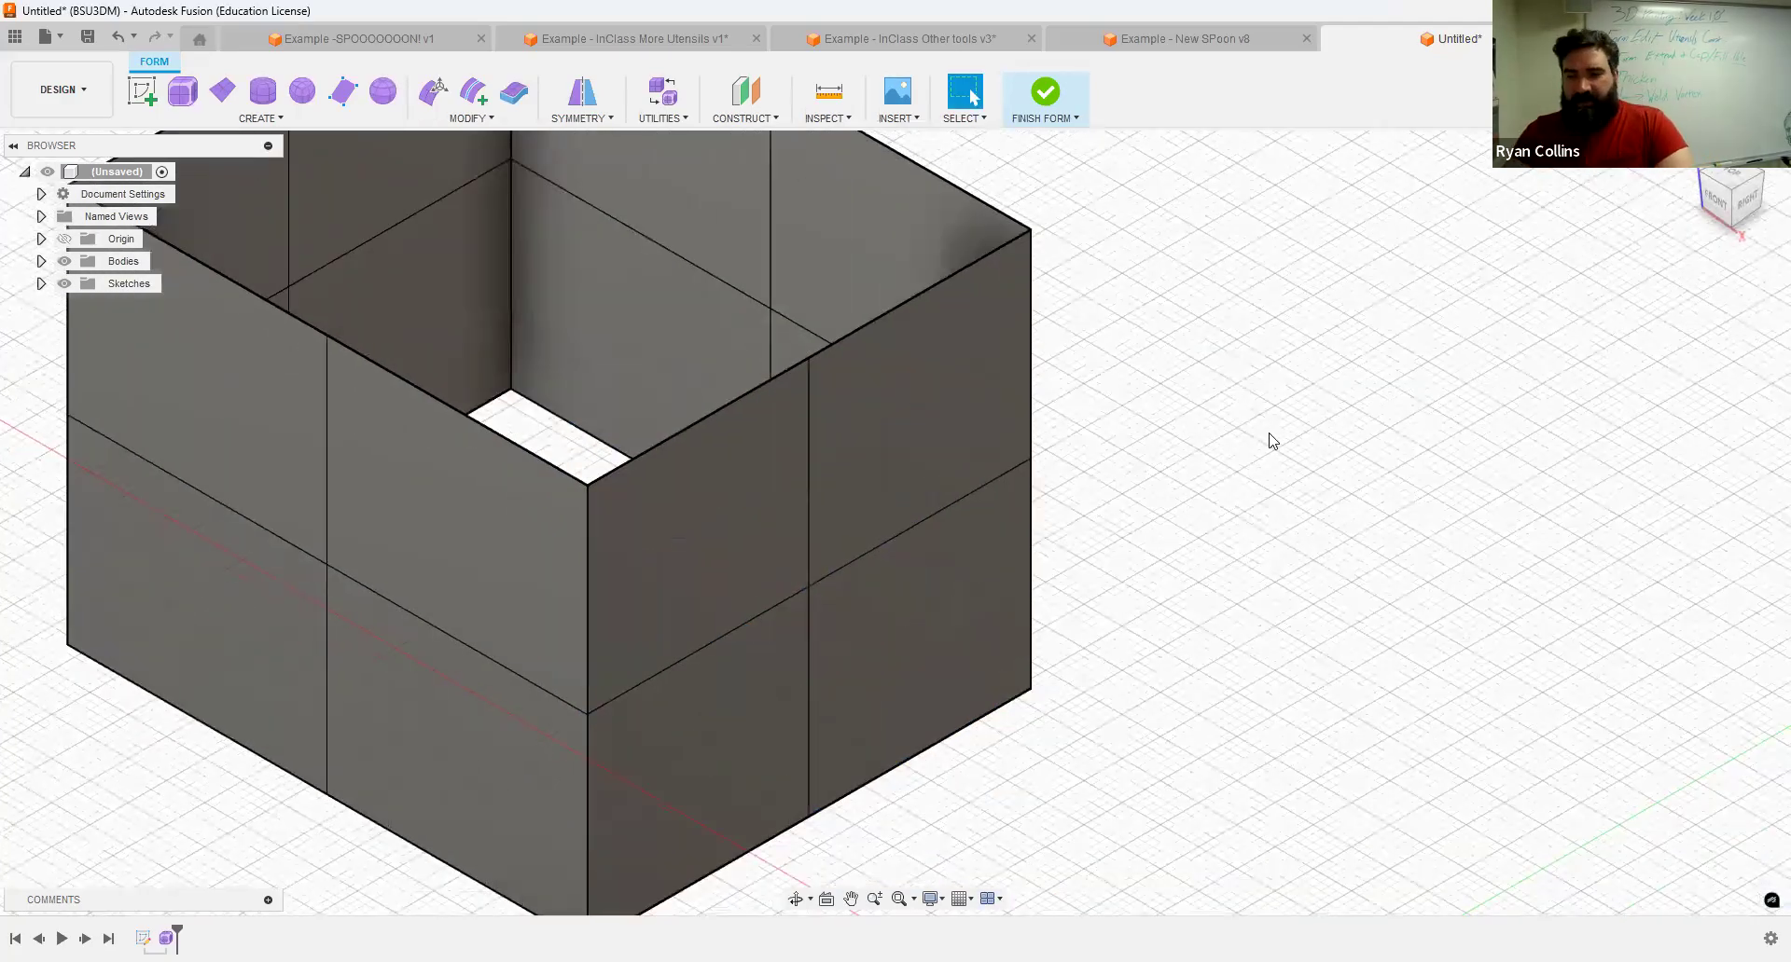
left_click(41, 283)
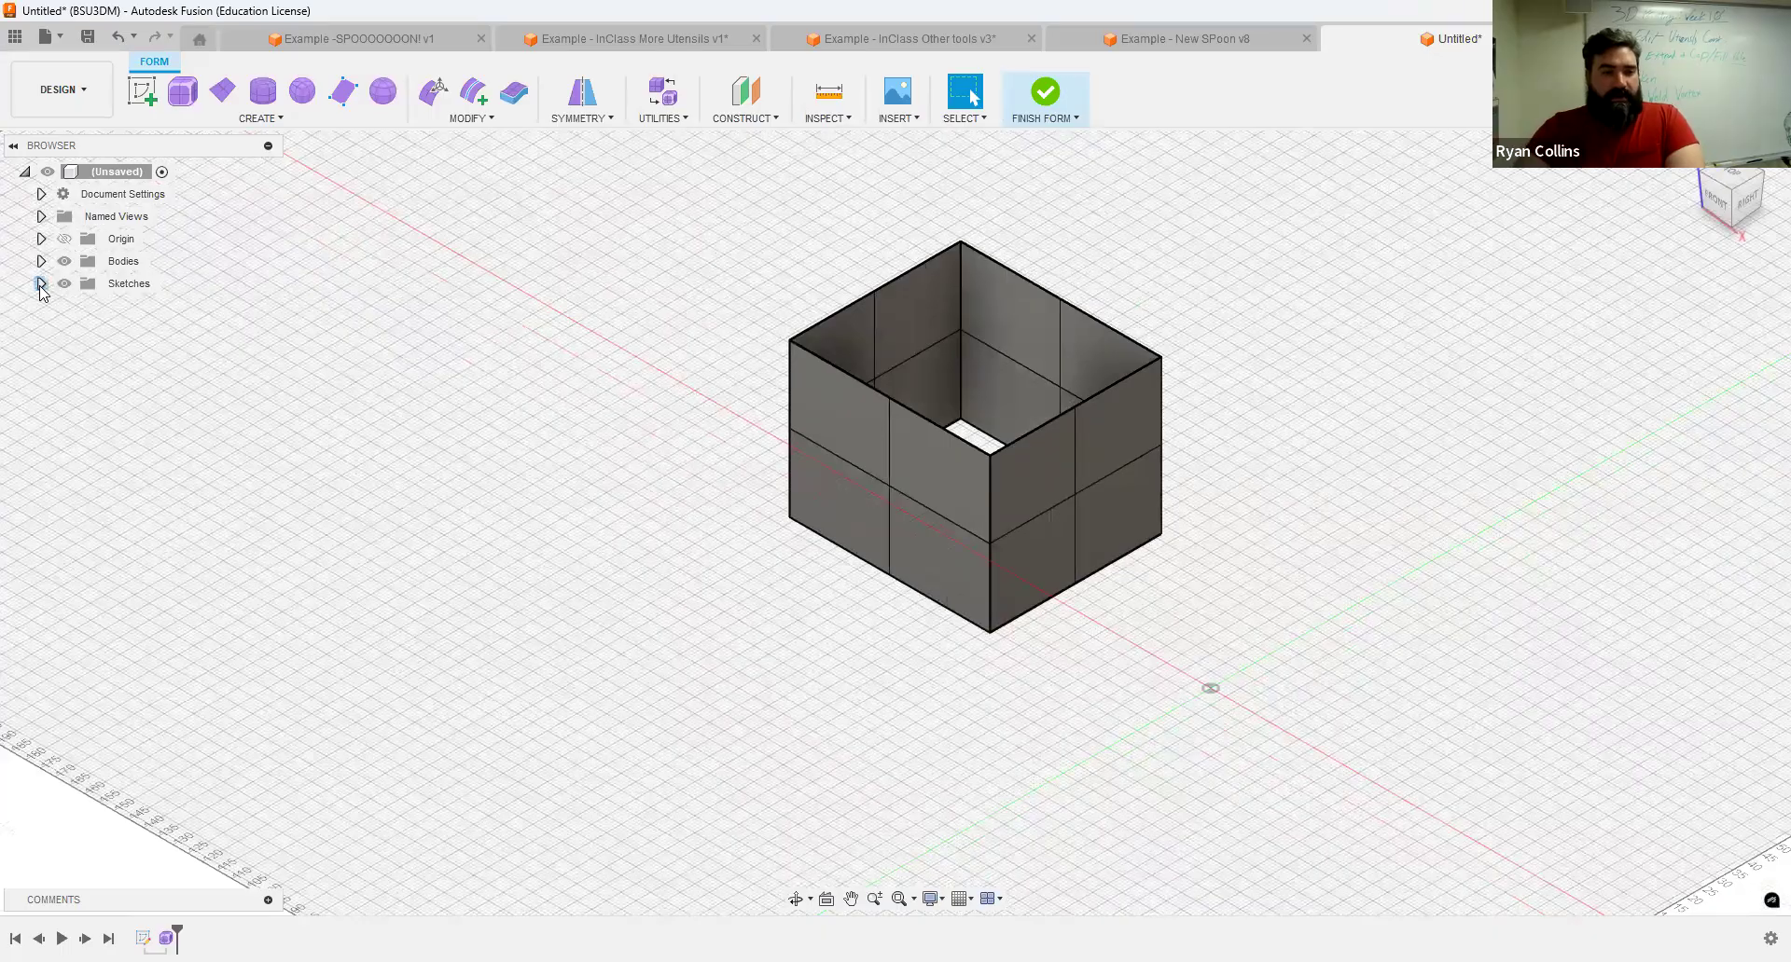
left_click(82, 306)
middle_click_drag(1440, 318, 1052, 344)
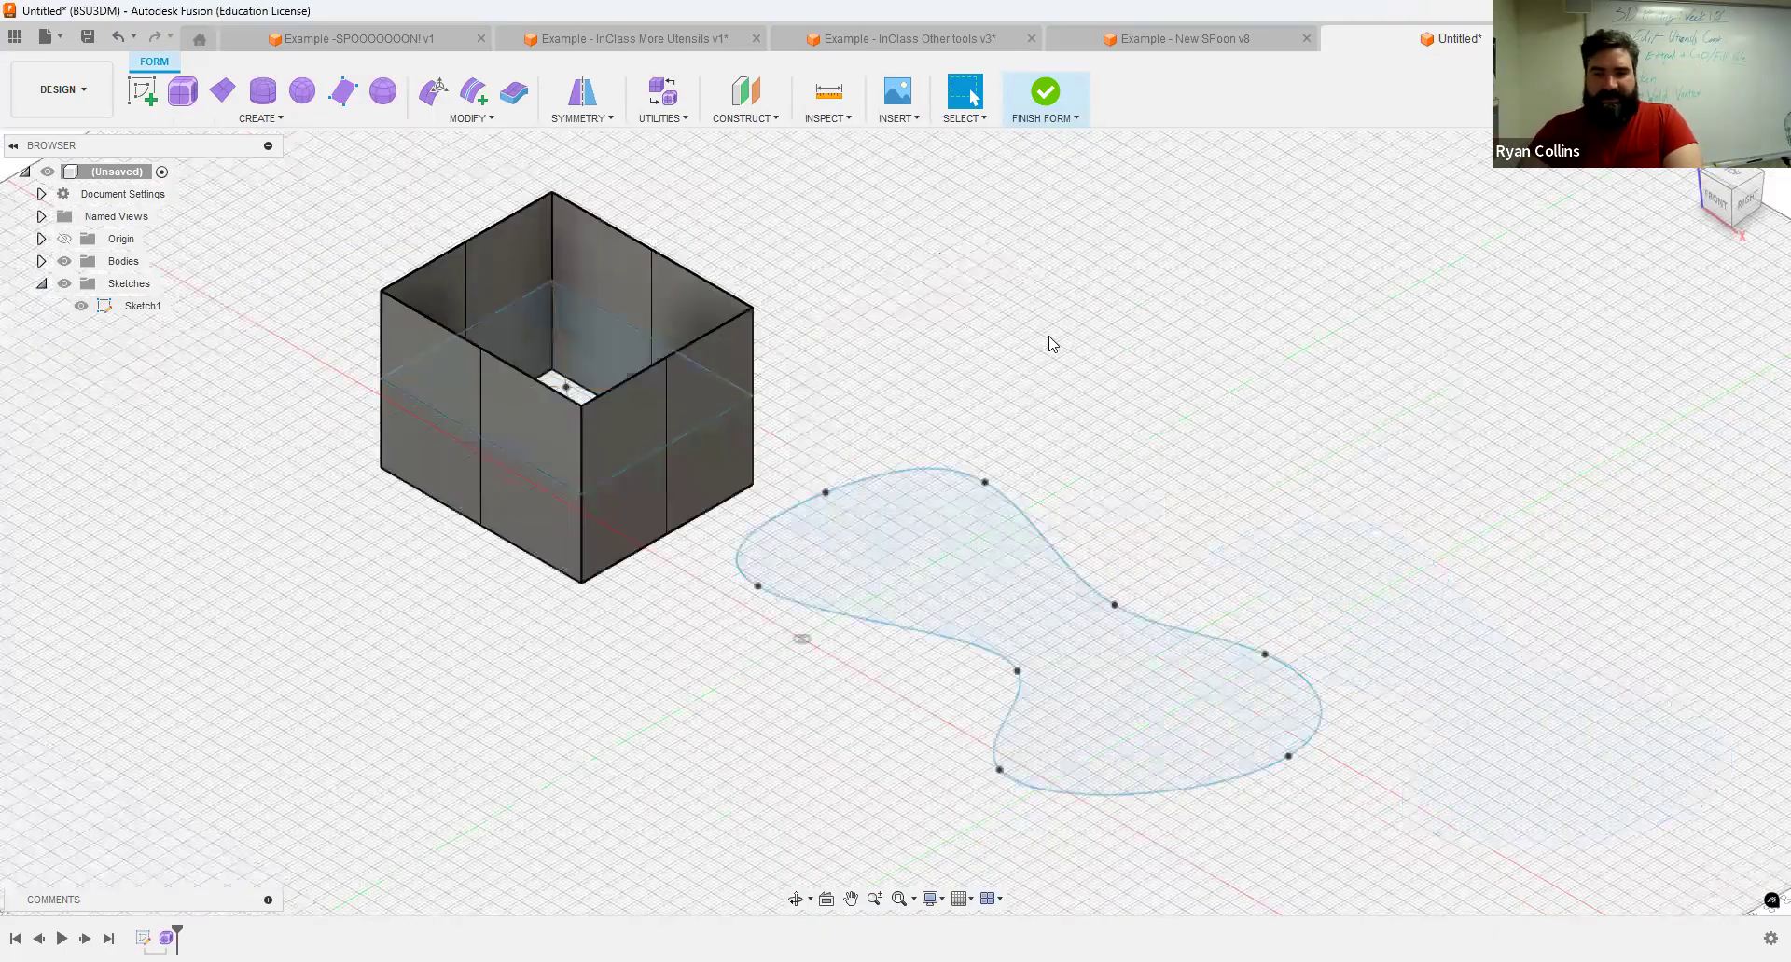
Start a form extrusion of the closed spline profile and set its distance to 29 mm.
right_click(1049, 338)
left_click(1058, 285)
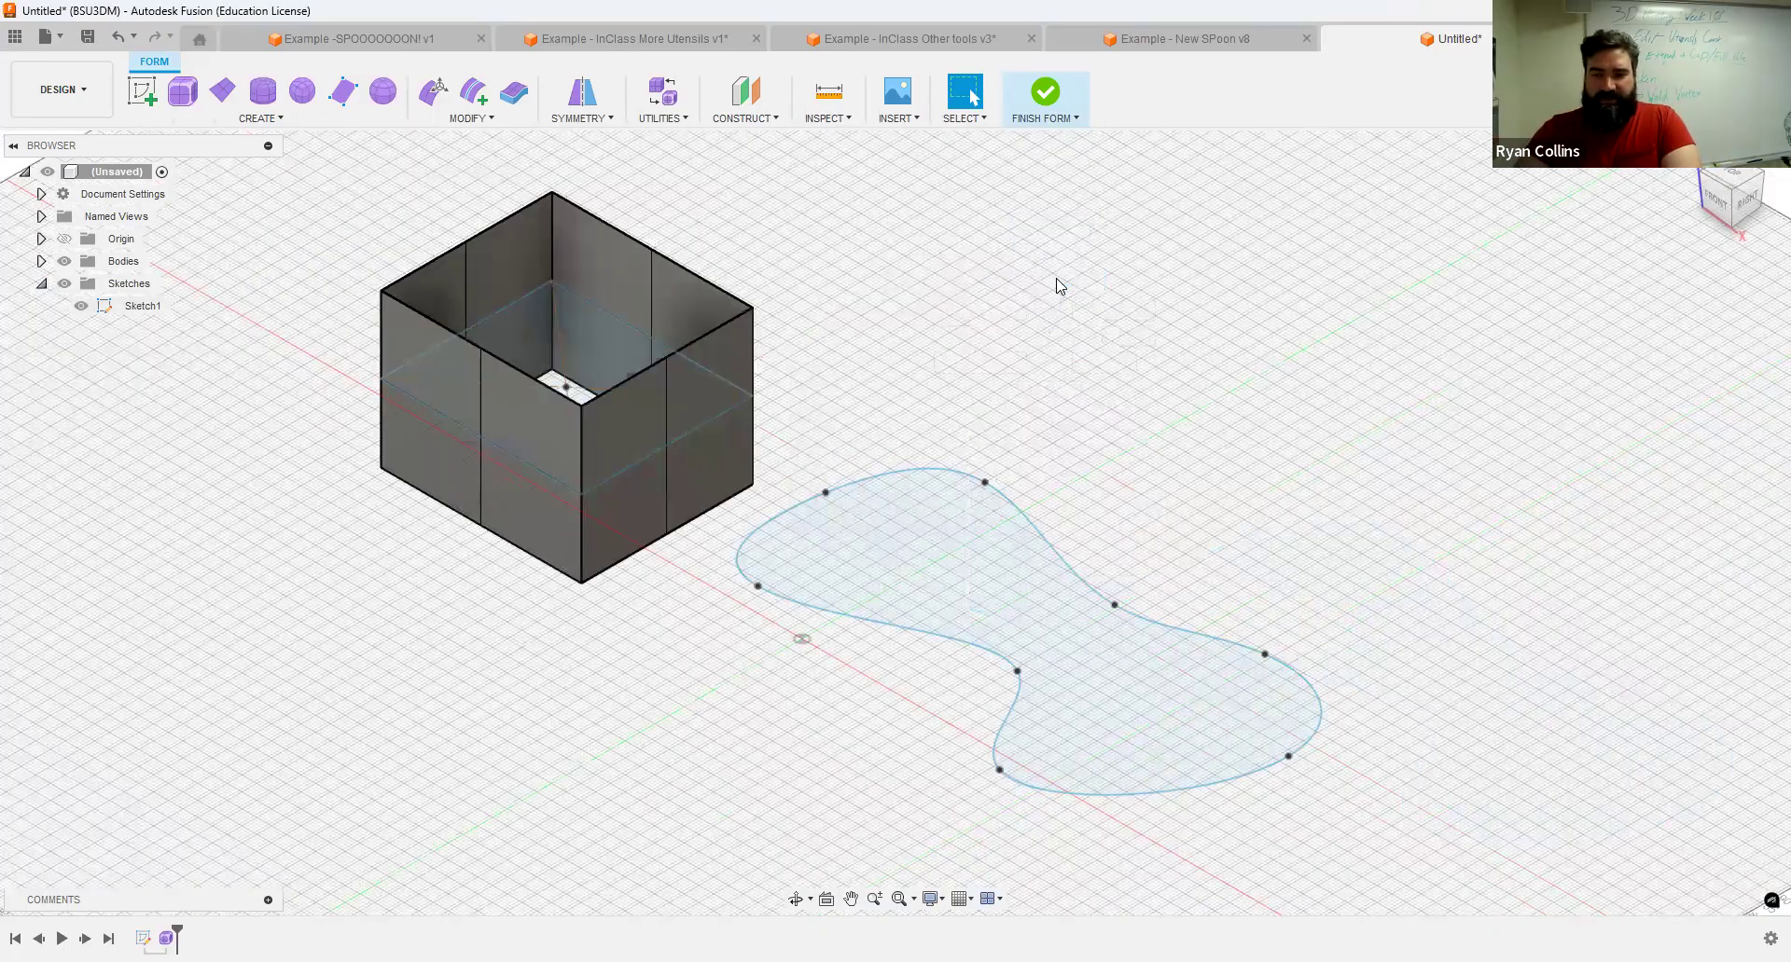
left_click(1018, 497)
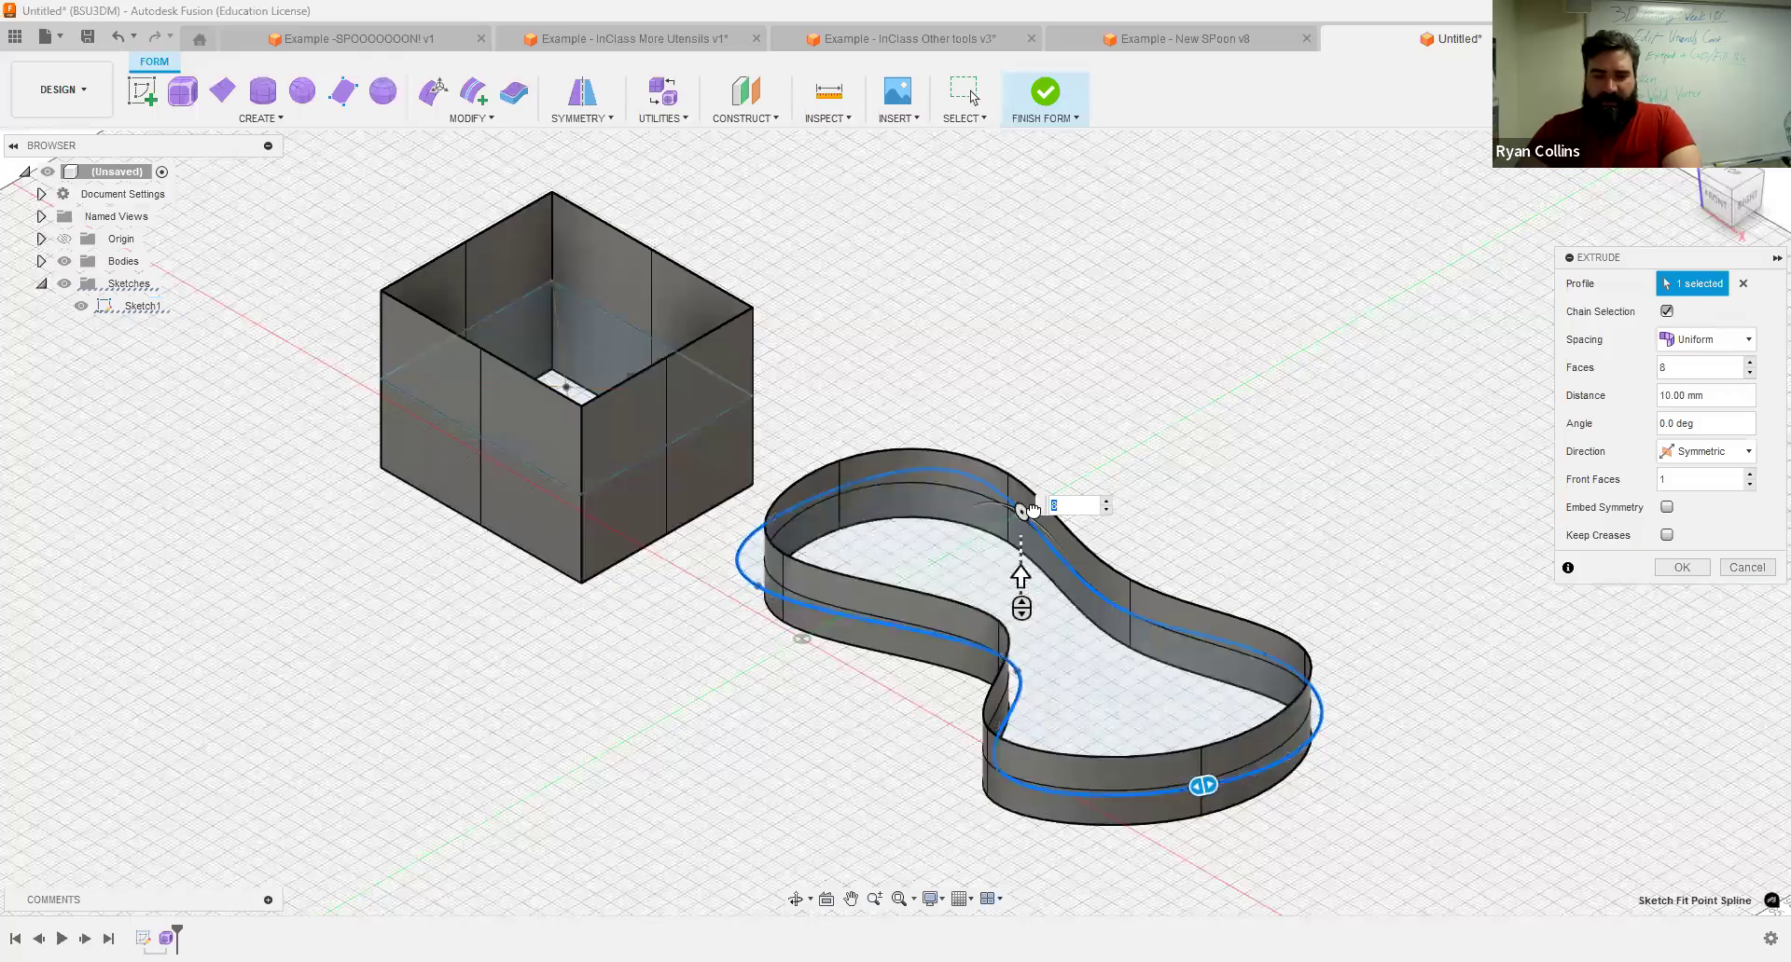
left_click_drag(1021, 576, 1031, 510)
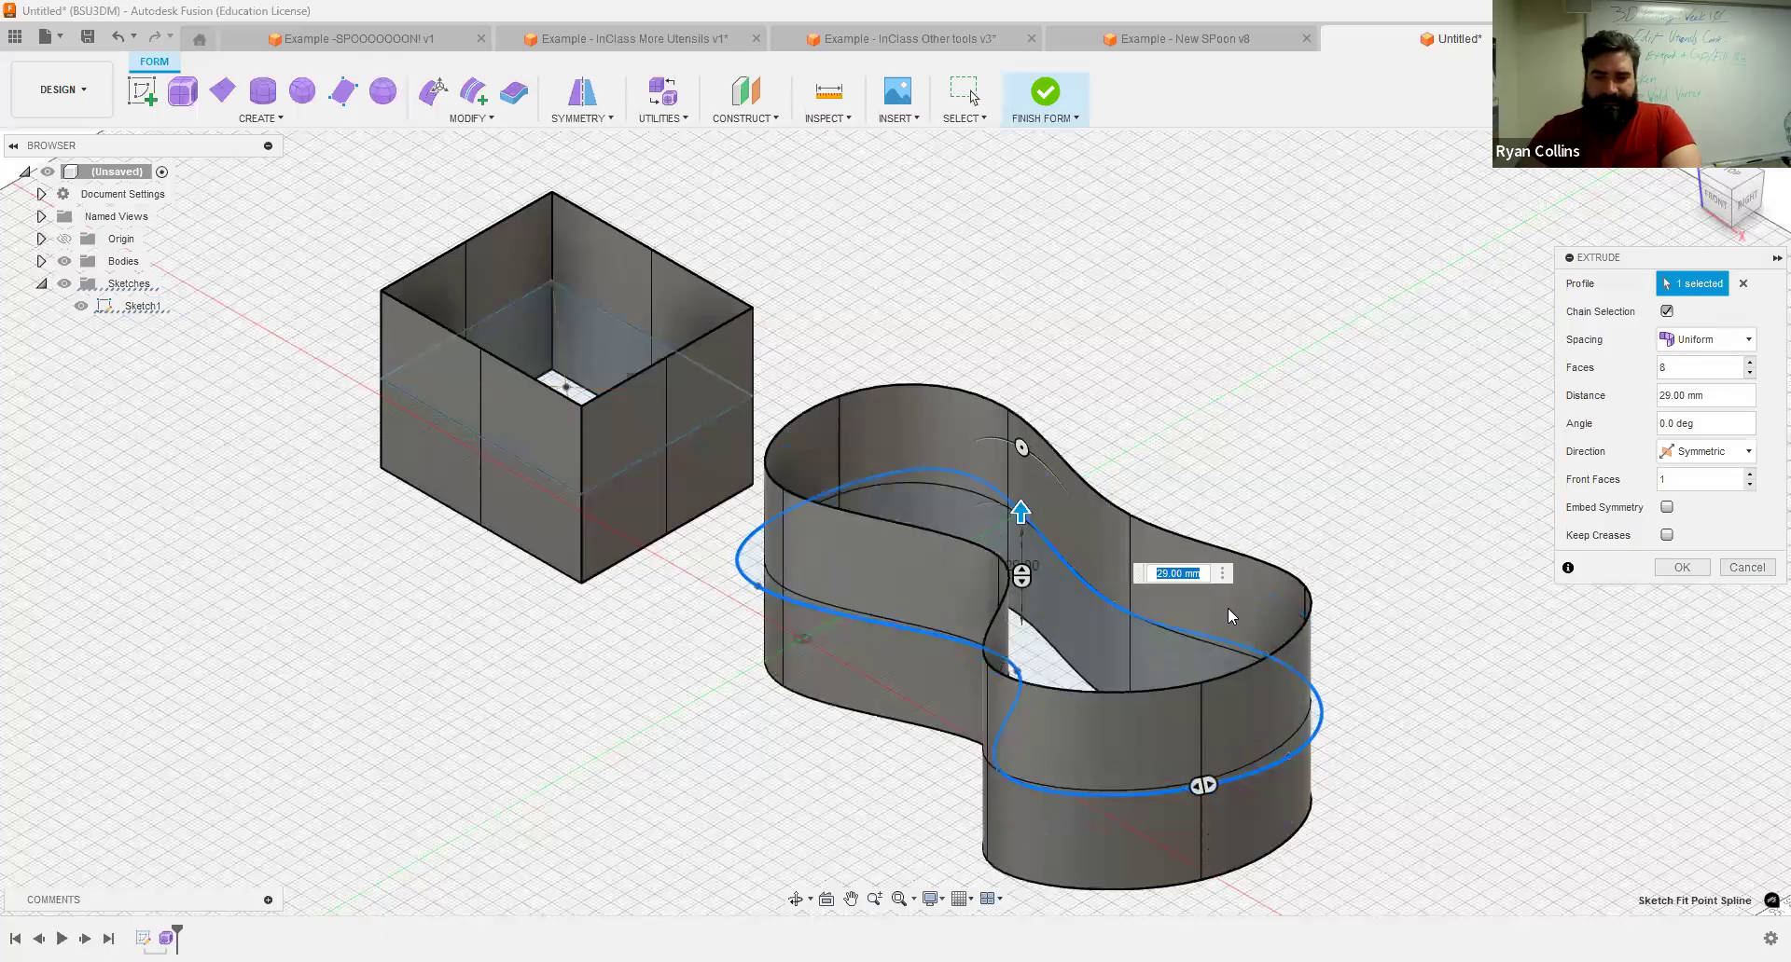
Compare the extruded wall with the spline from above and set the extrusion direction to One Side.
left_click(1723, 183)
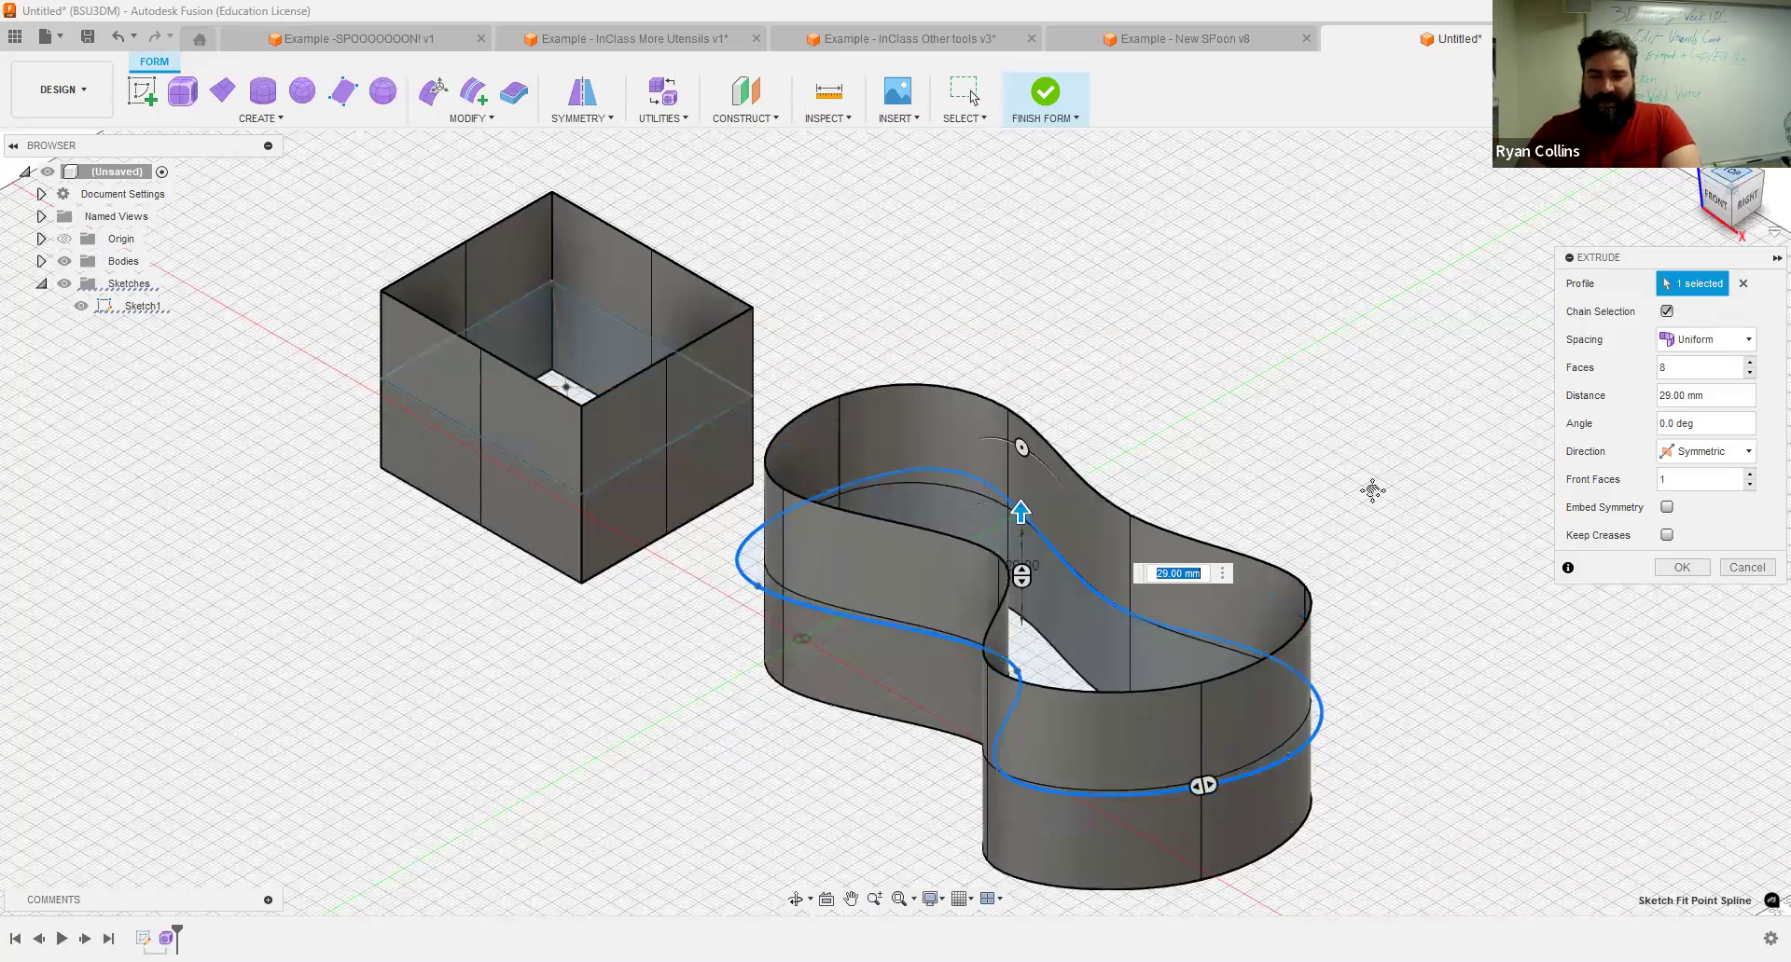
middle_click_drag(1093, 401, 1084, 396)
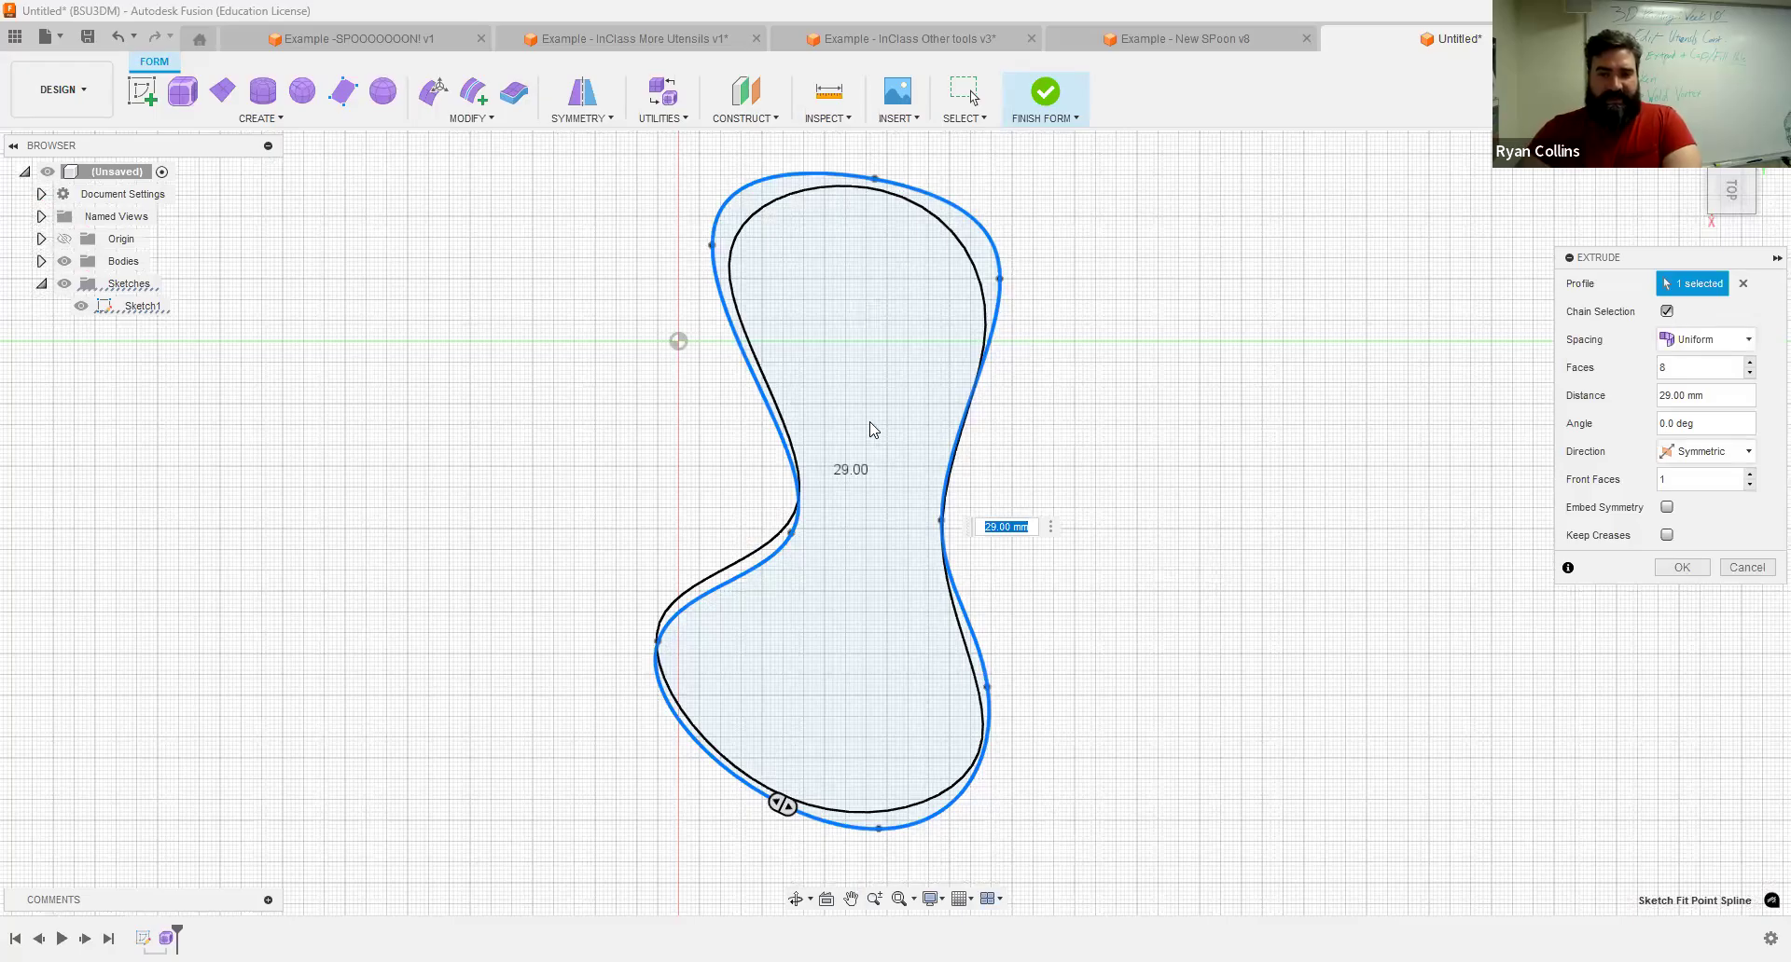
middle_click_drag(1085, 586, 1195, 524, "shift")
scroll(1194, 527, "up", 3)
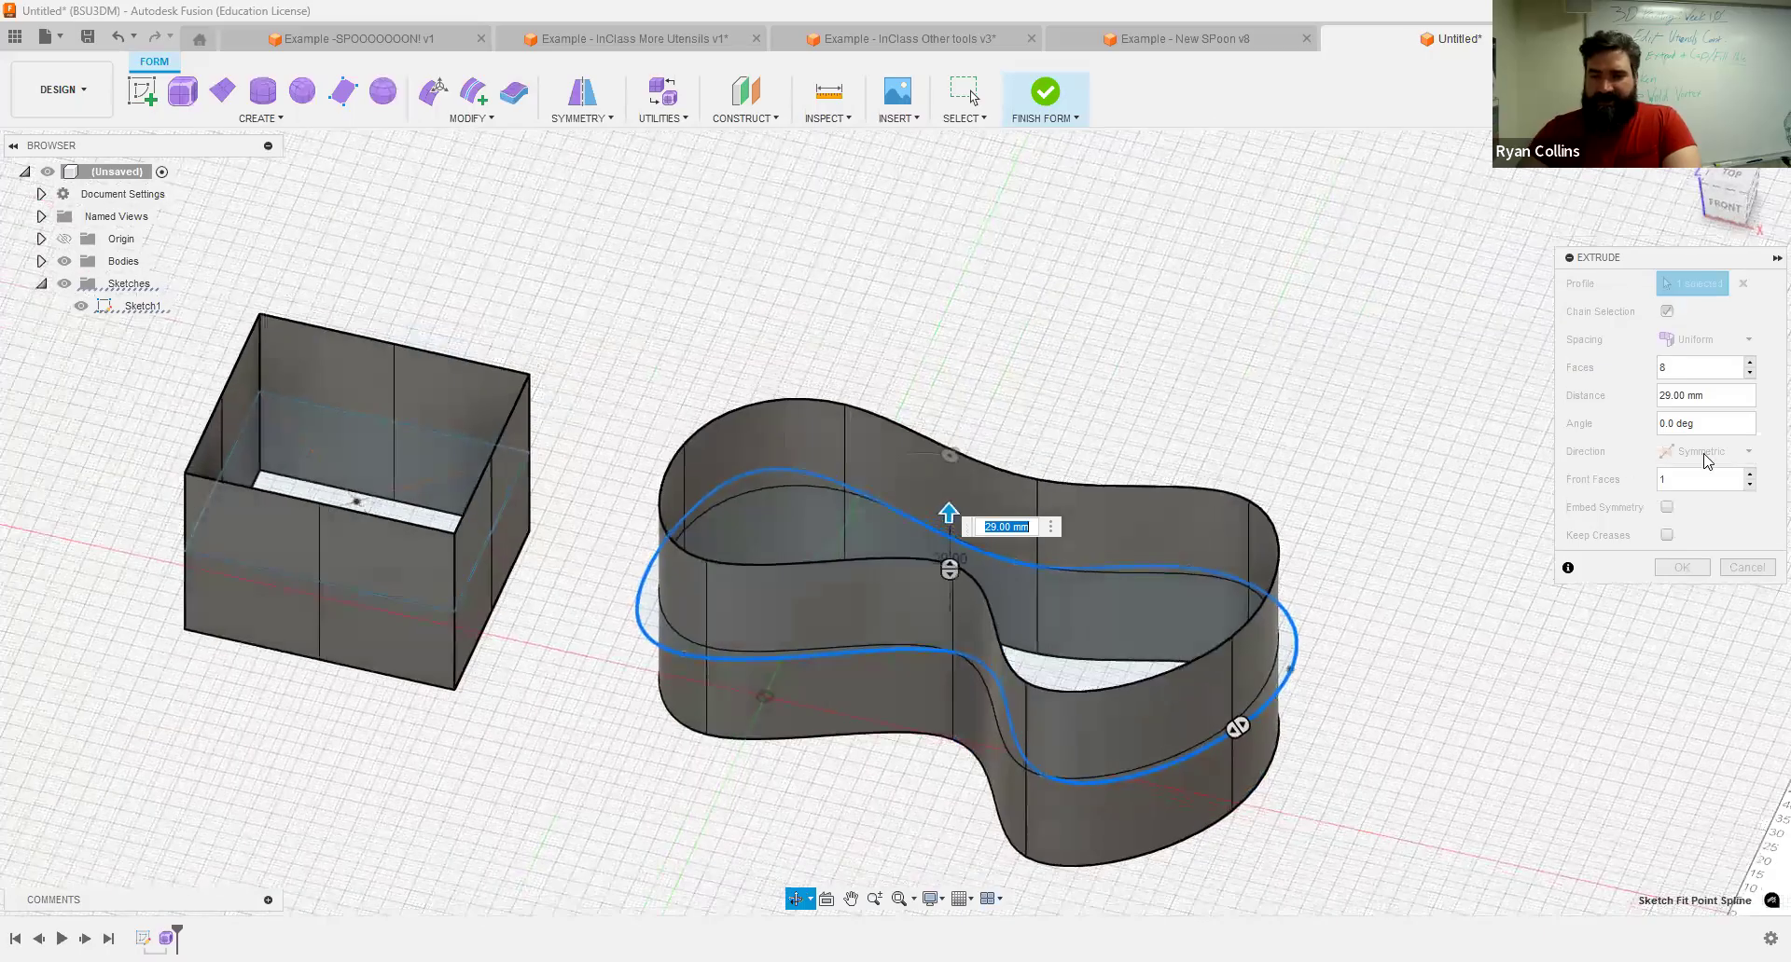
left_click(1722, 452)
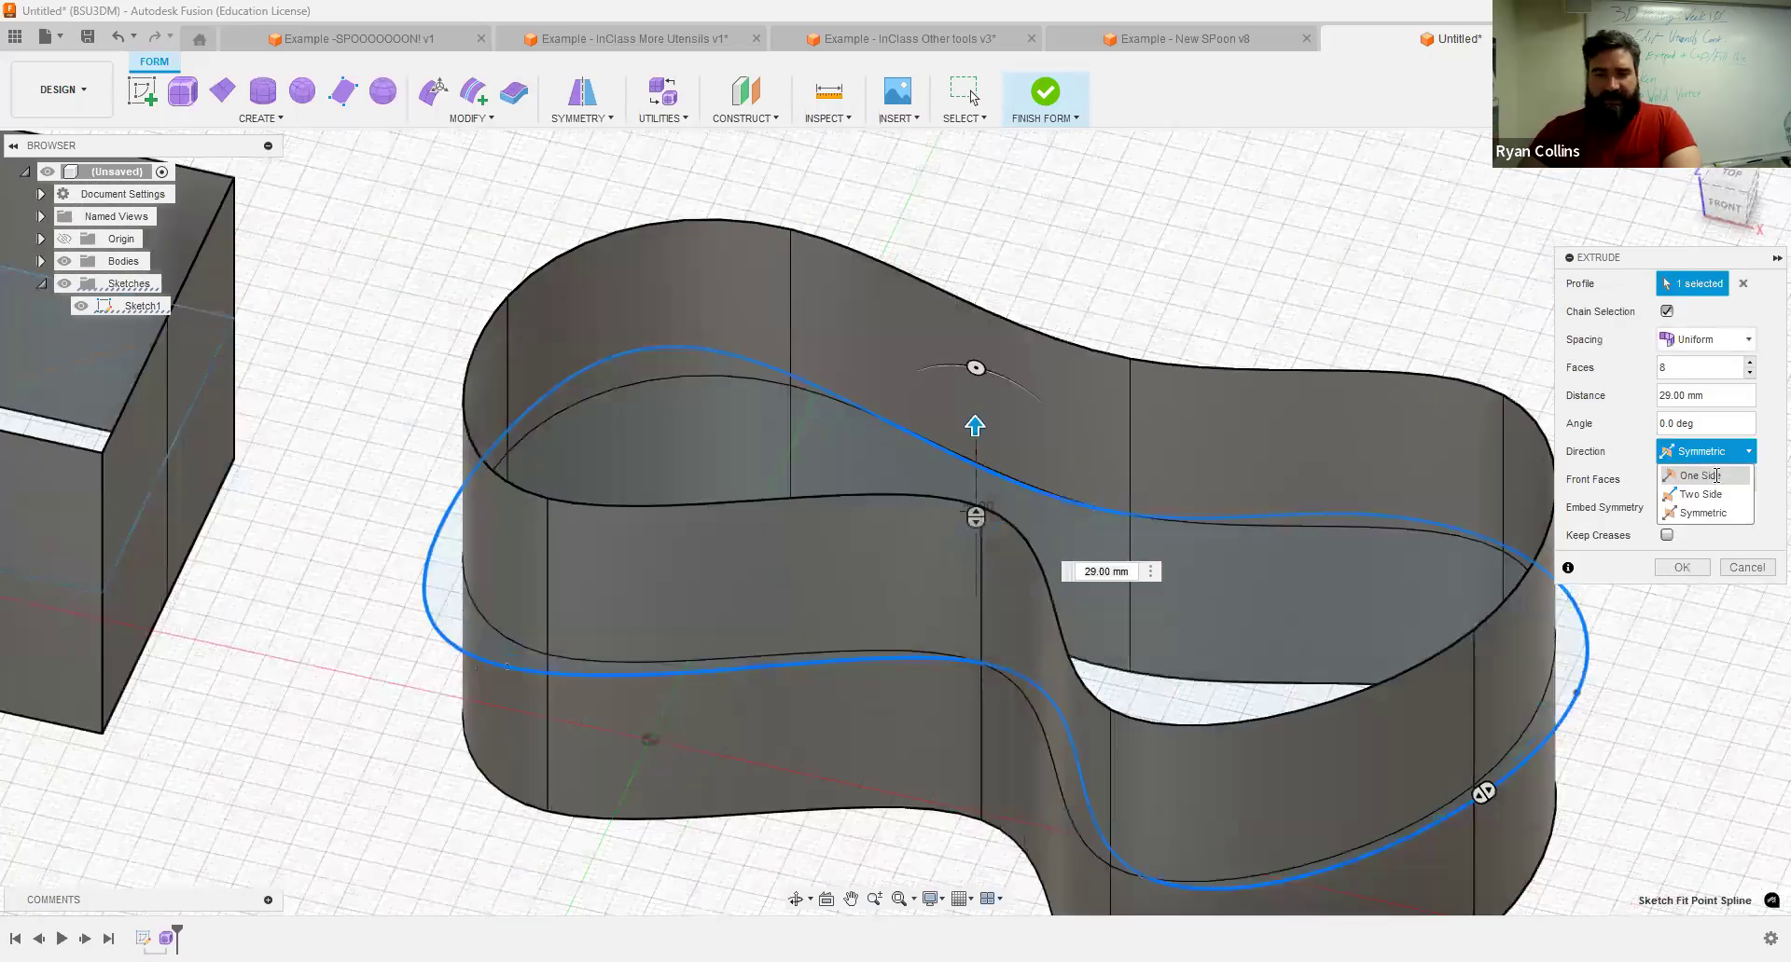
left_click(1700, 475)
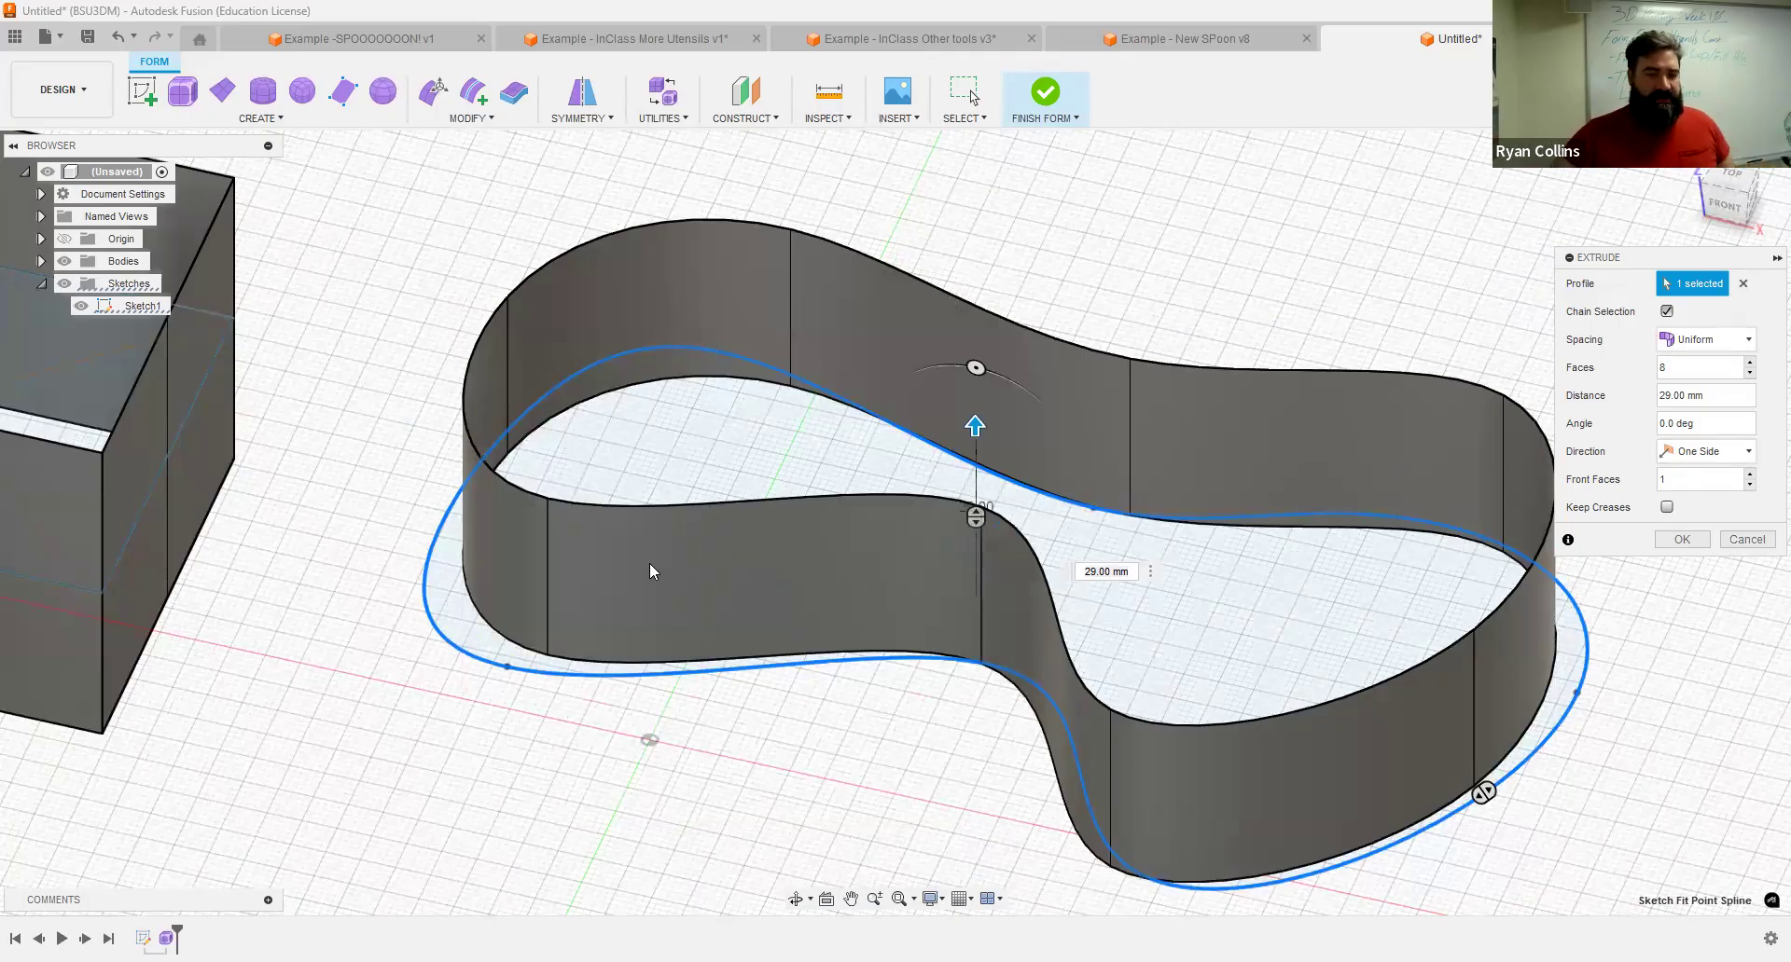
Try raising the number of front faces on the spline extrusion.
left_click(1750, 475)
left_click(1750, 475)
left_click(1749, 475)
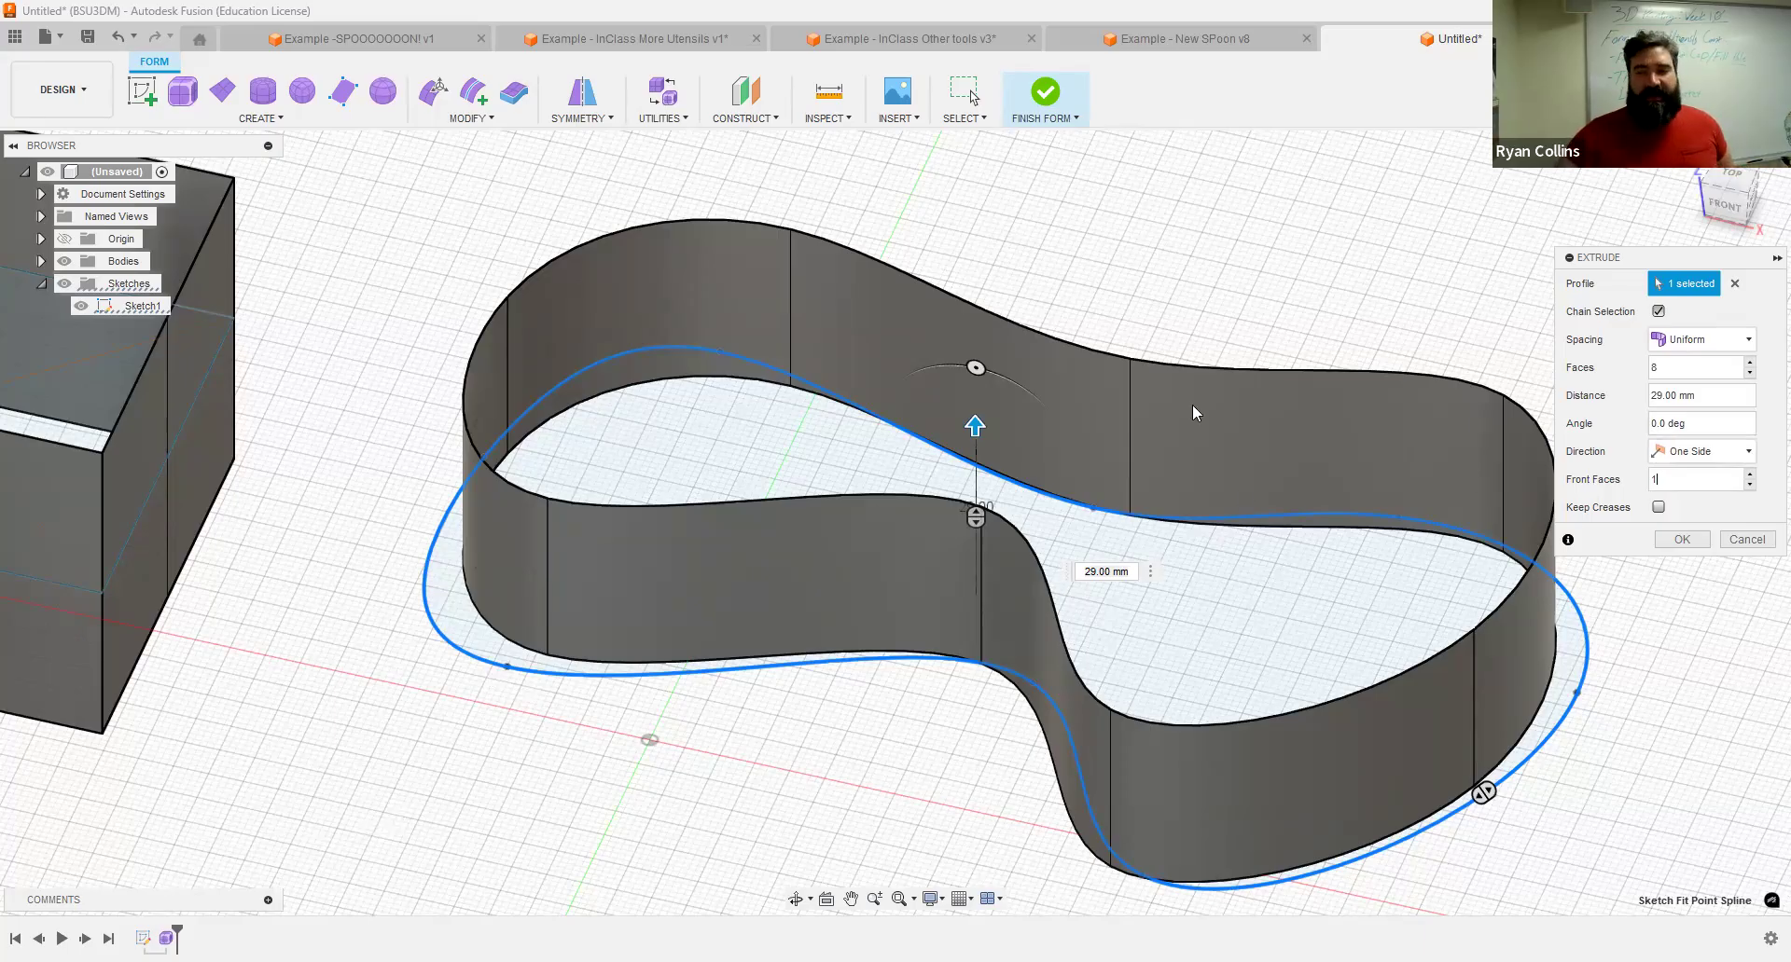
Increase the spline extrusion's face count to 24 so the wall follows the sketch curve more closely.
left_click(1751, 363)
left_click(1748, 362)
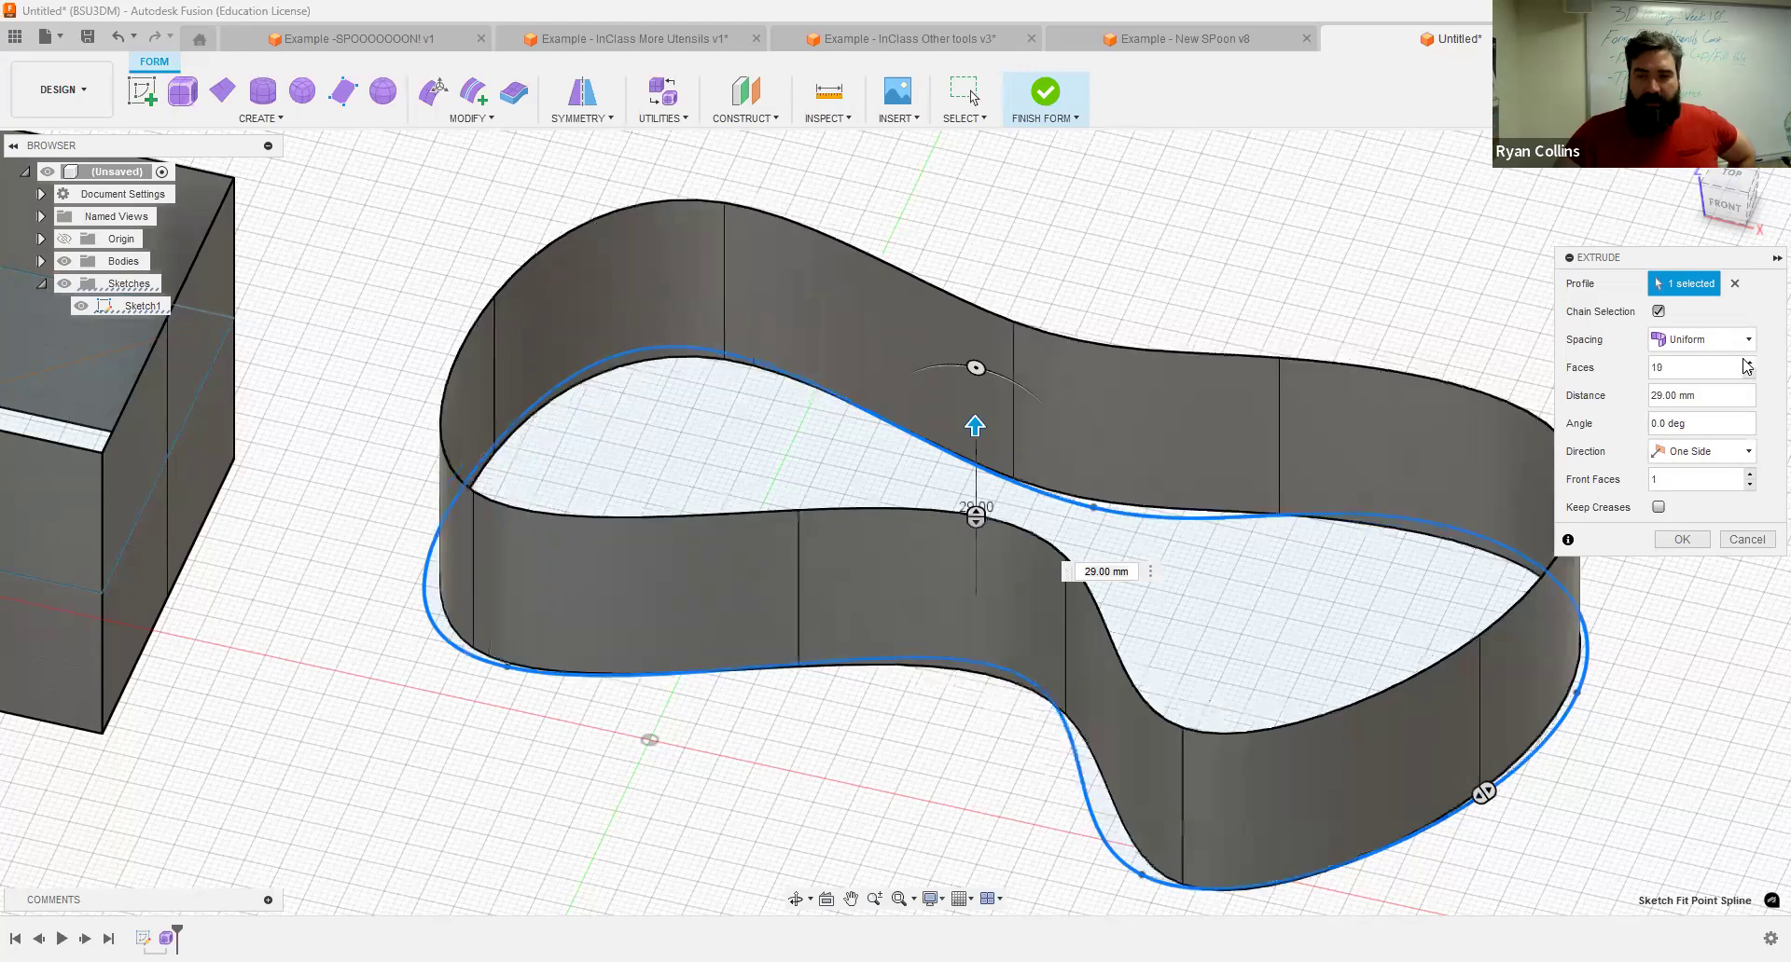
left_click(1748, 363)
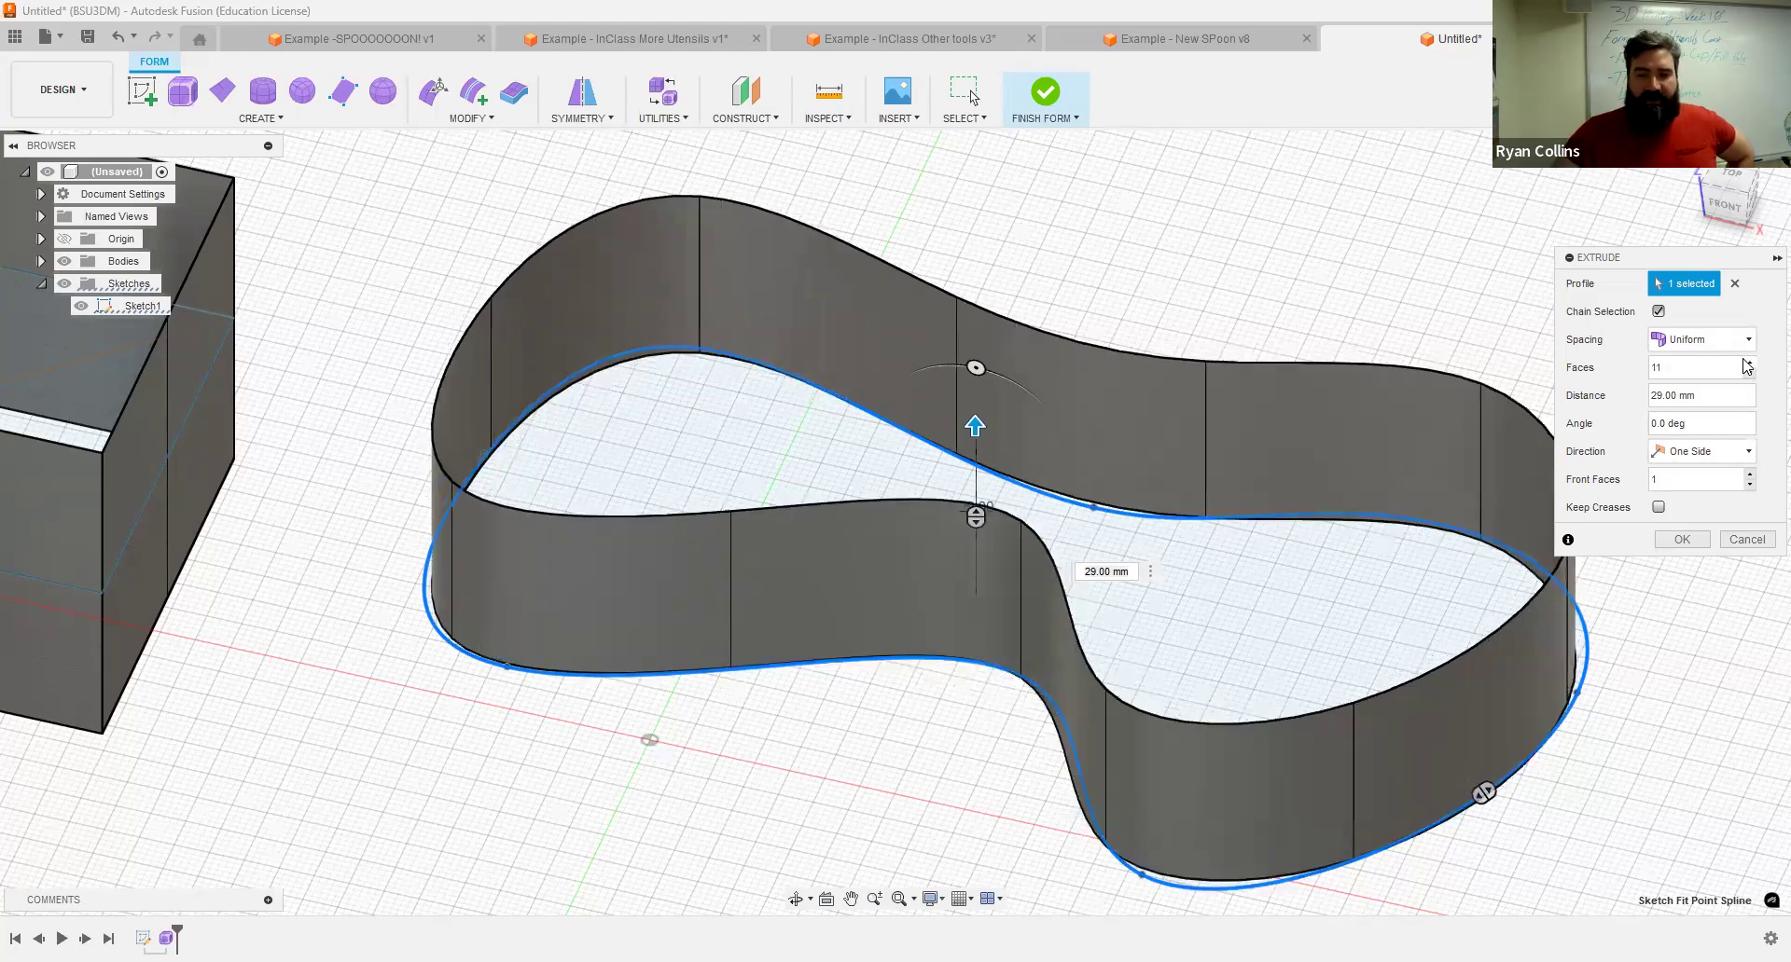
left_click(1747, 362)
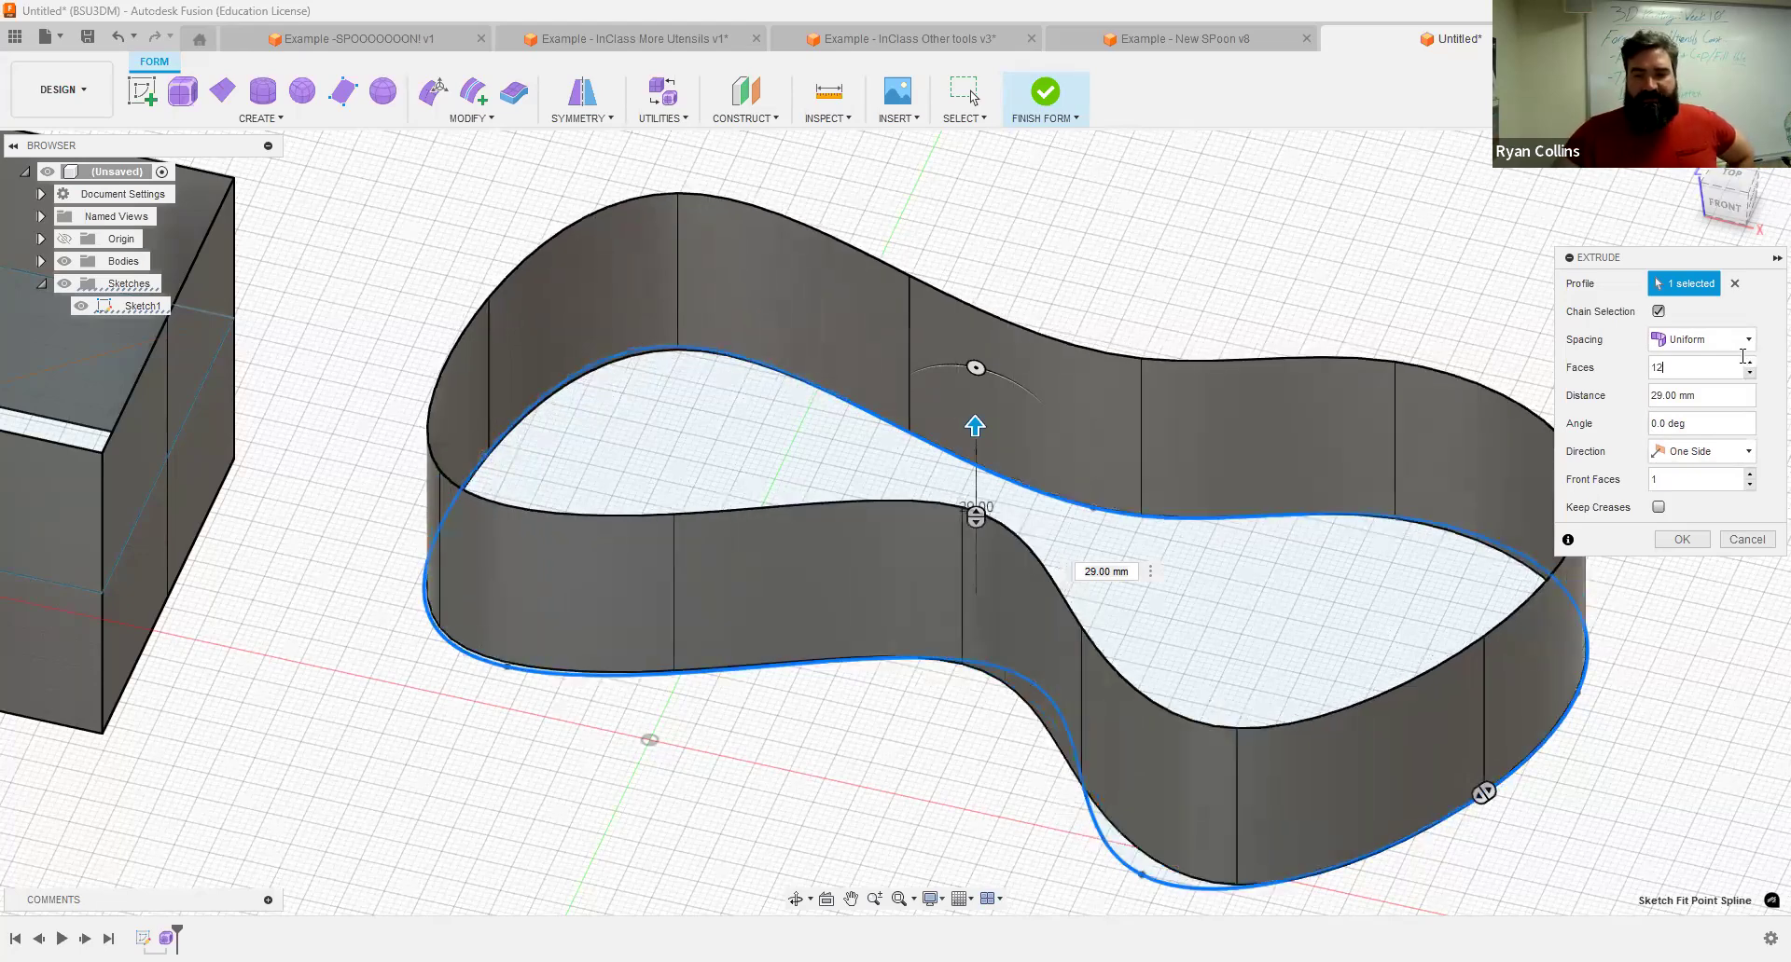
left_click(1748, 362)
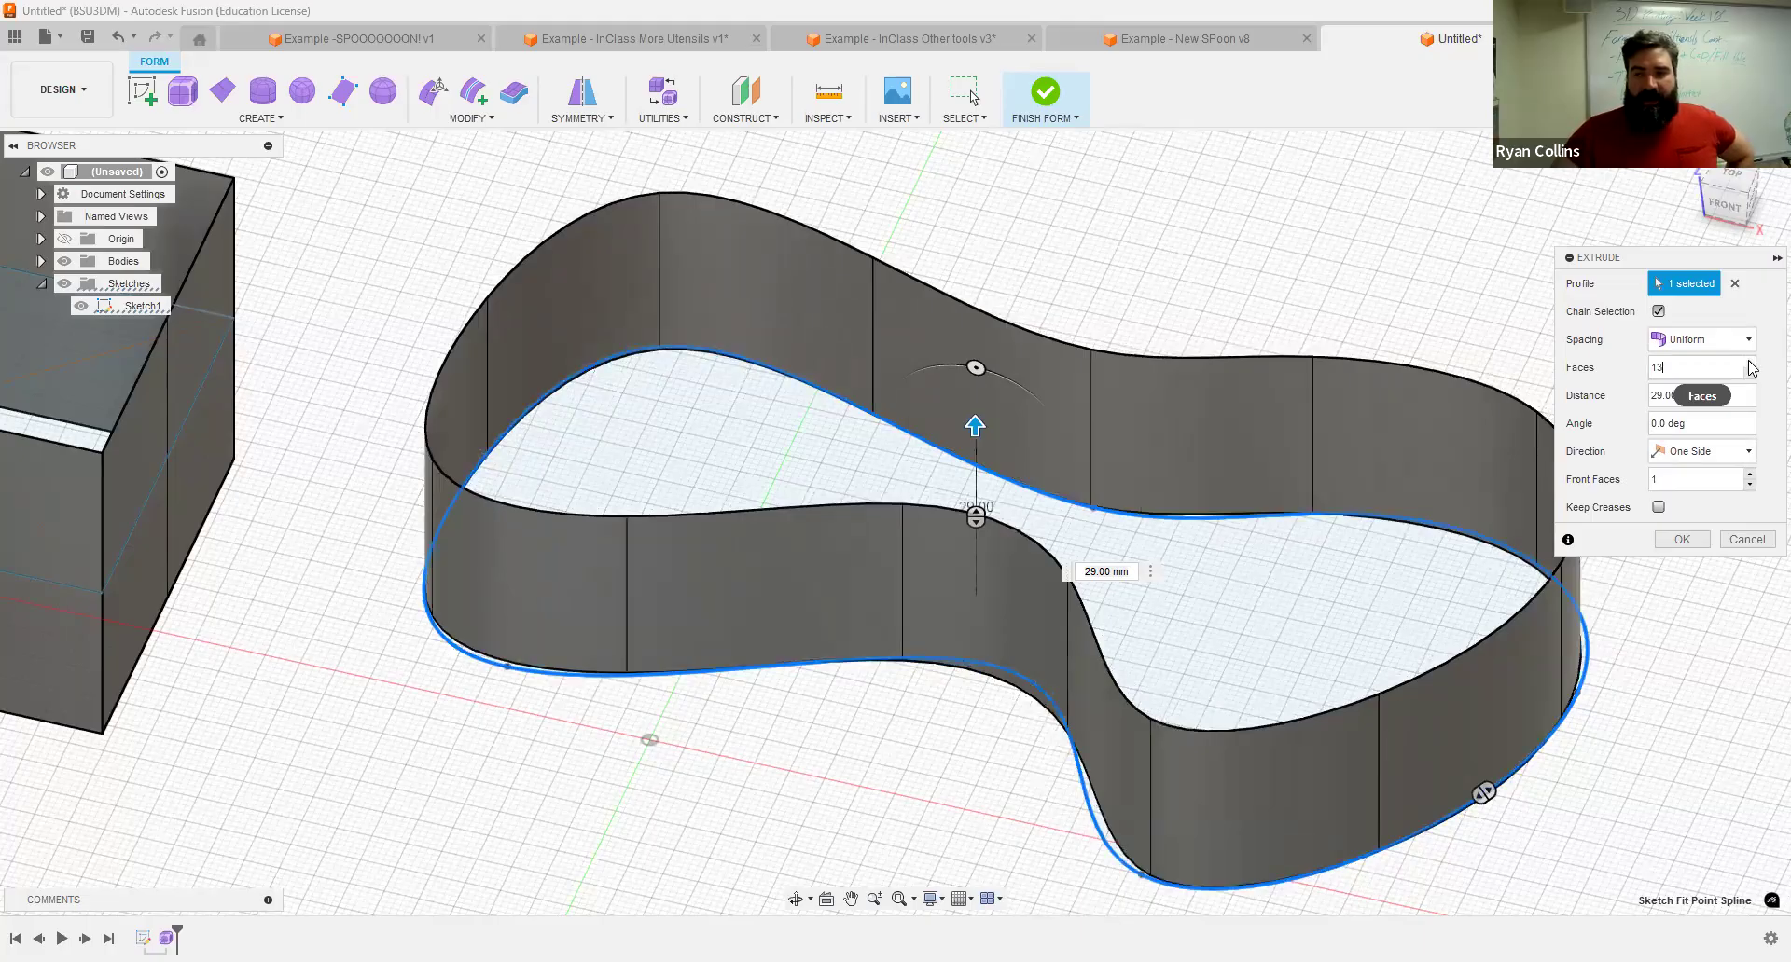
left_click(1749, 362)
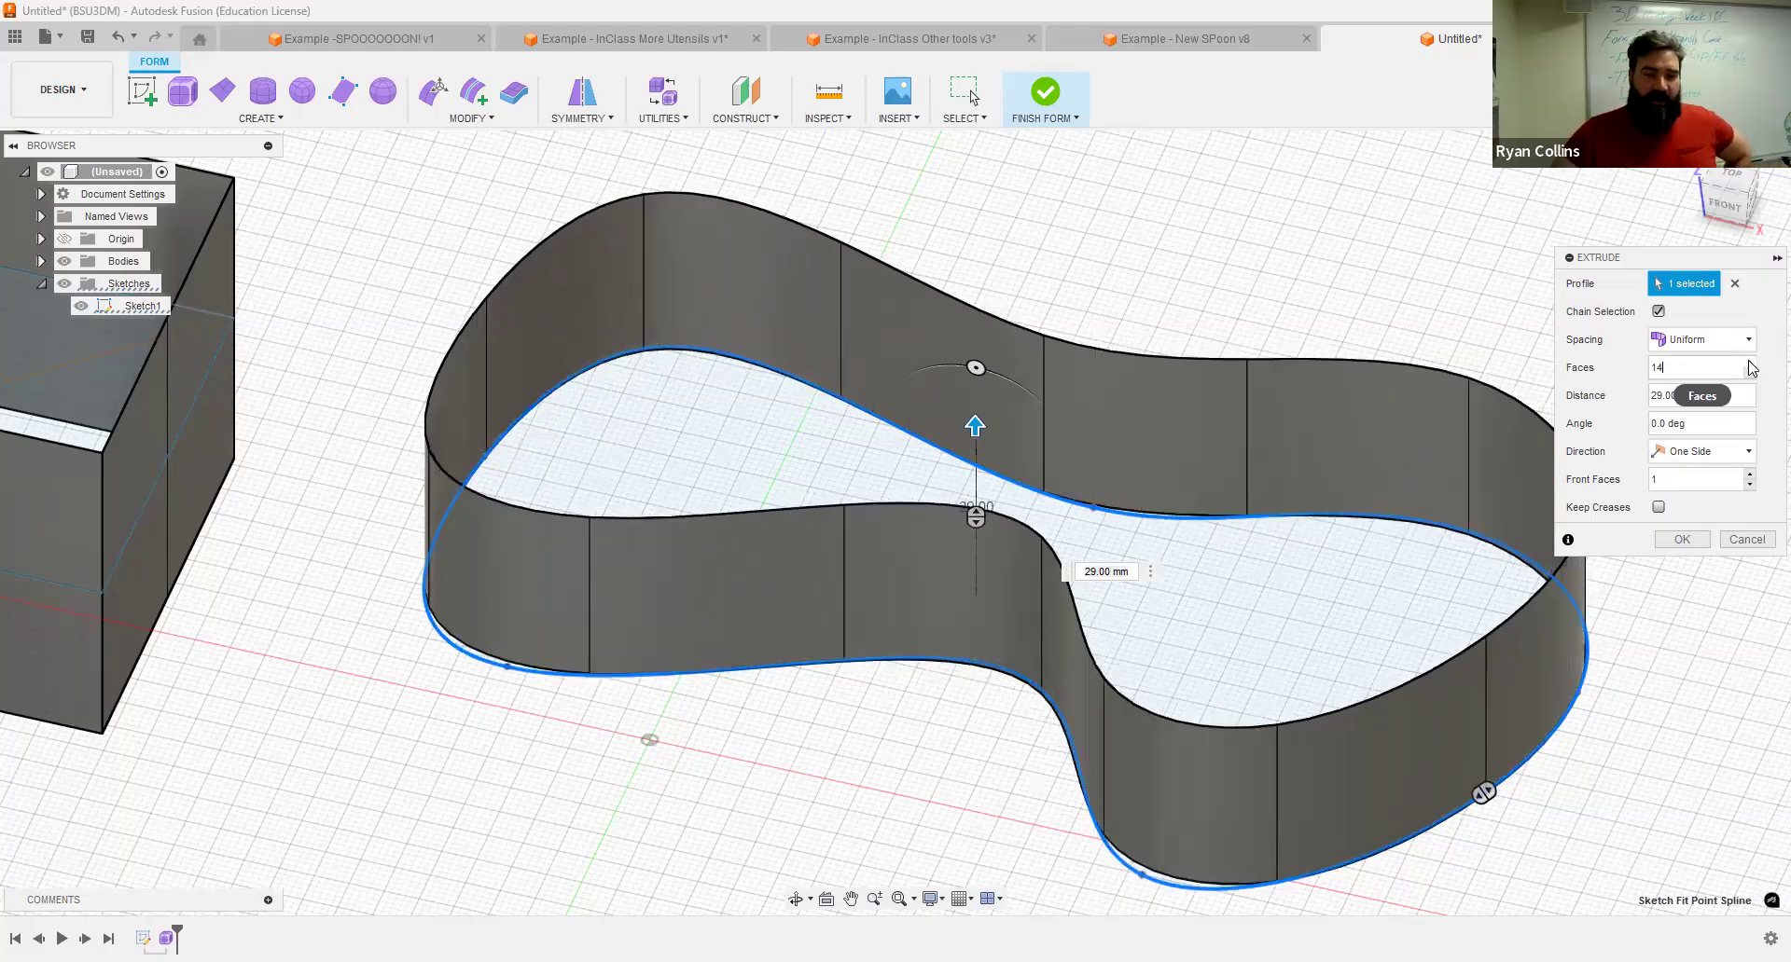
left_click(1749, 362)
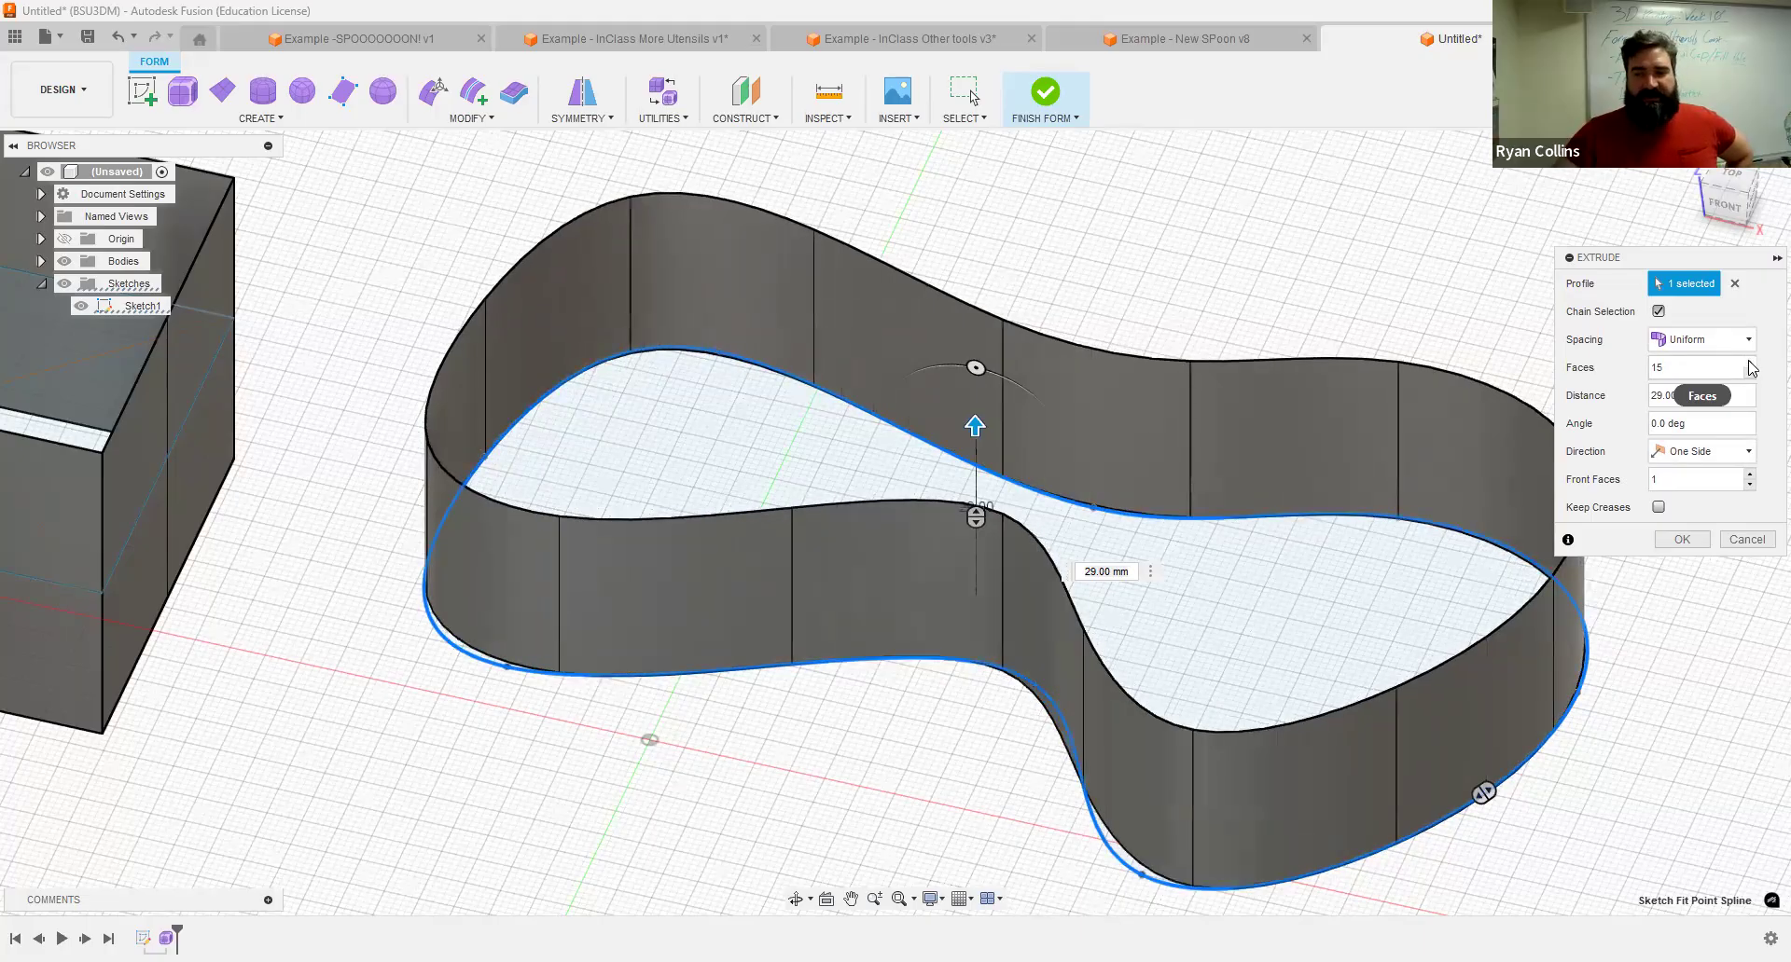
left_click(1749, 363)
left_click(1749, 363)
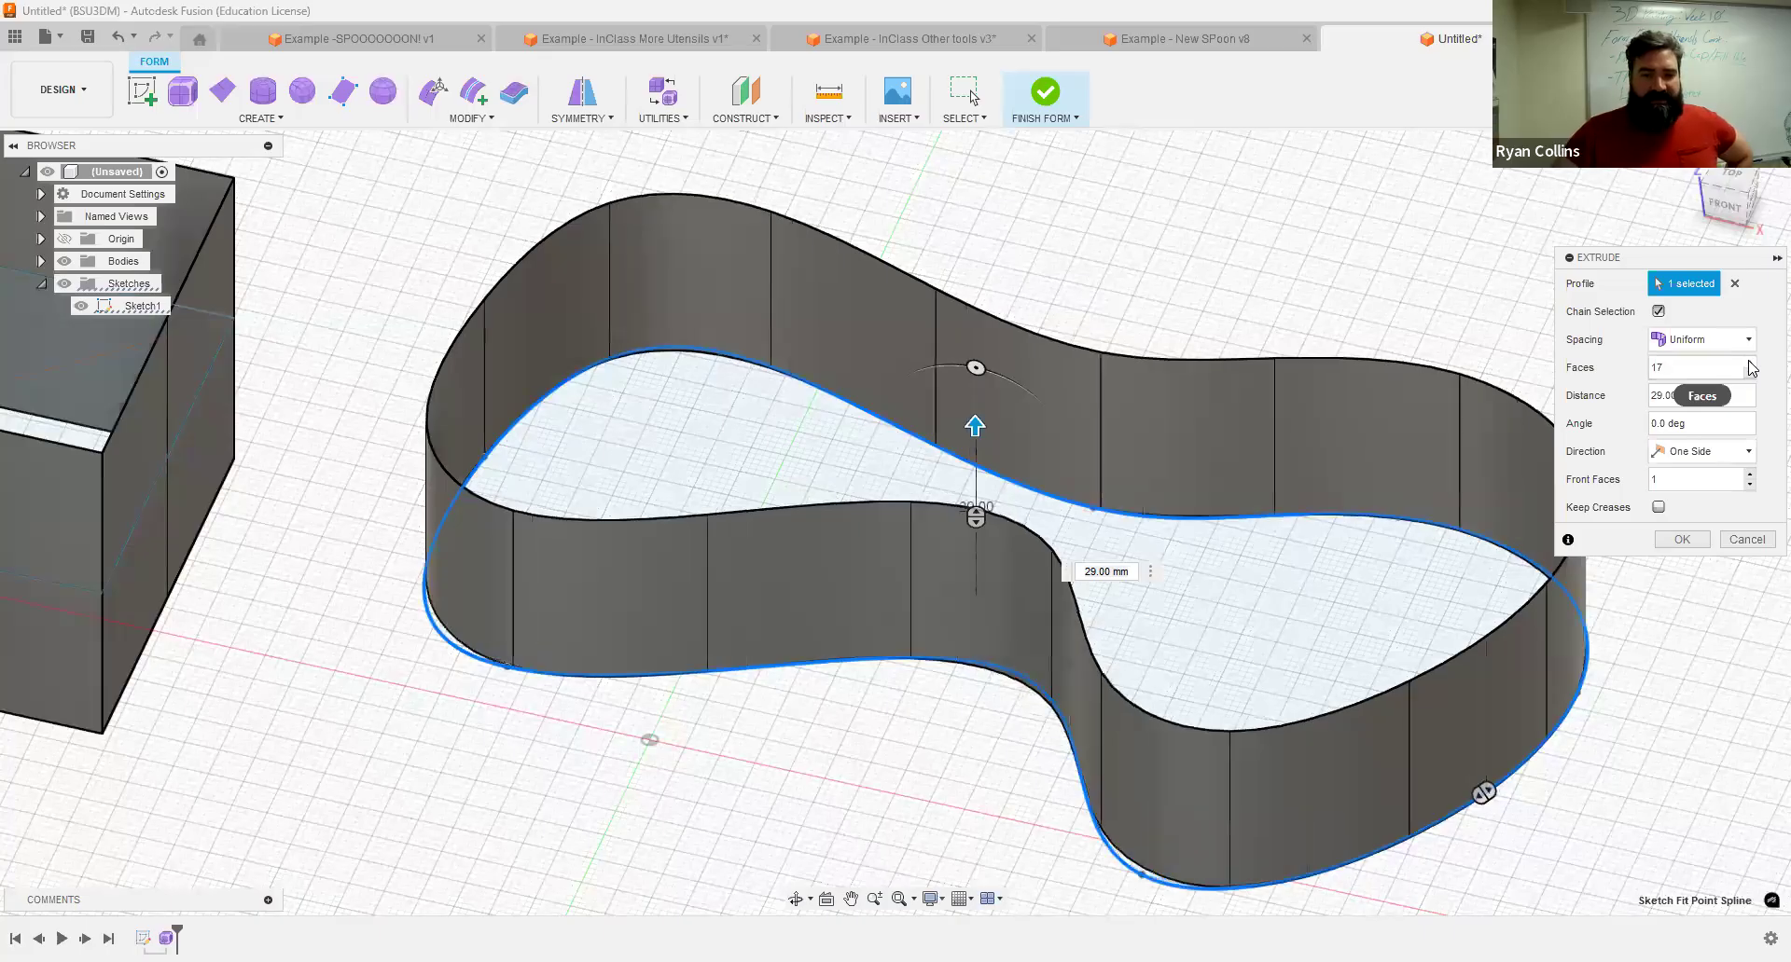
left_click(1749, 362)
left_click(1749, 362)
left_click(1749, 363)
left_click(1749, 362)
left_click(1750, 363)
left_click(1750, 363)
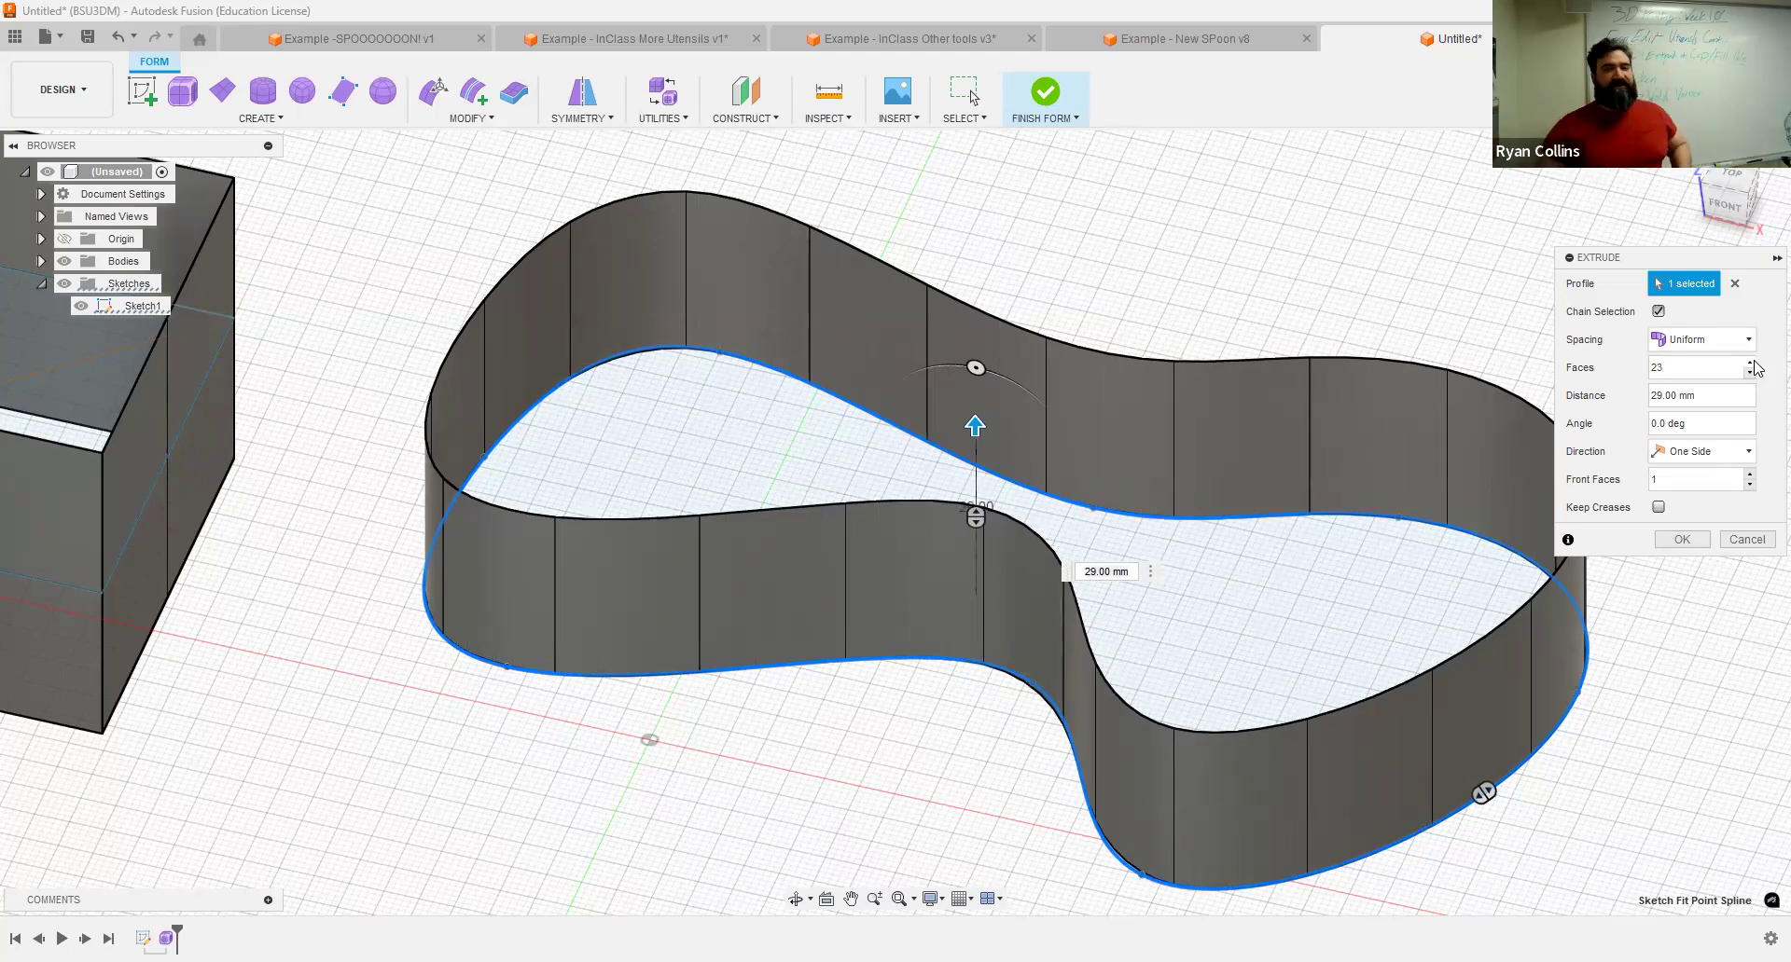
left_click(1751, 363)
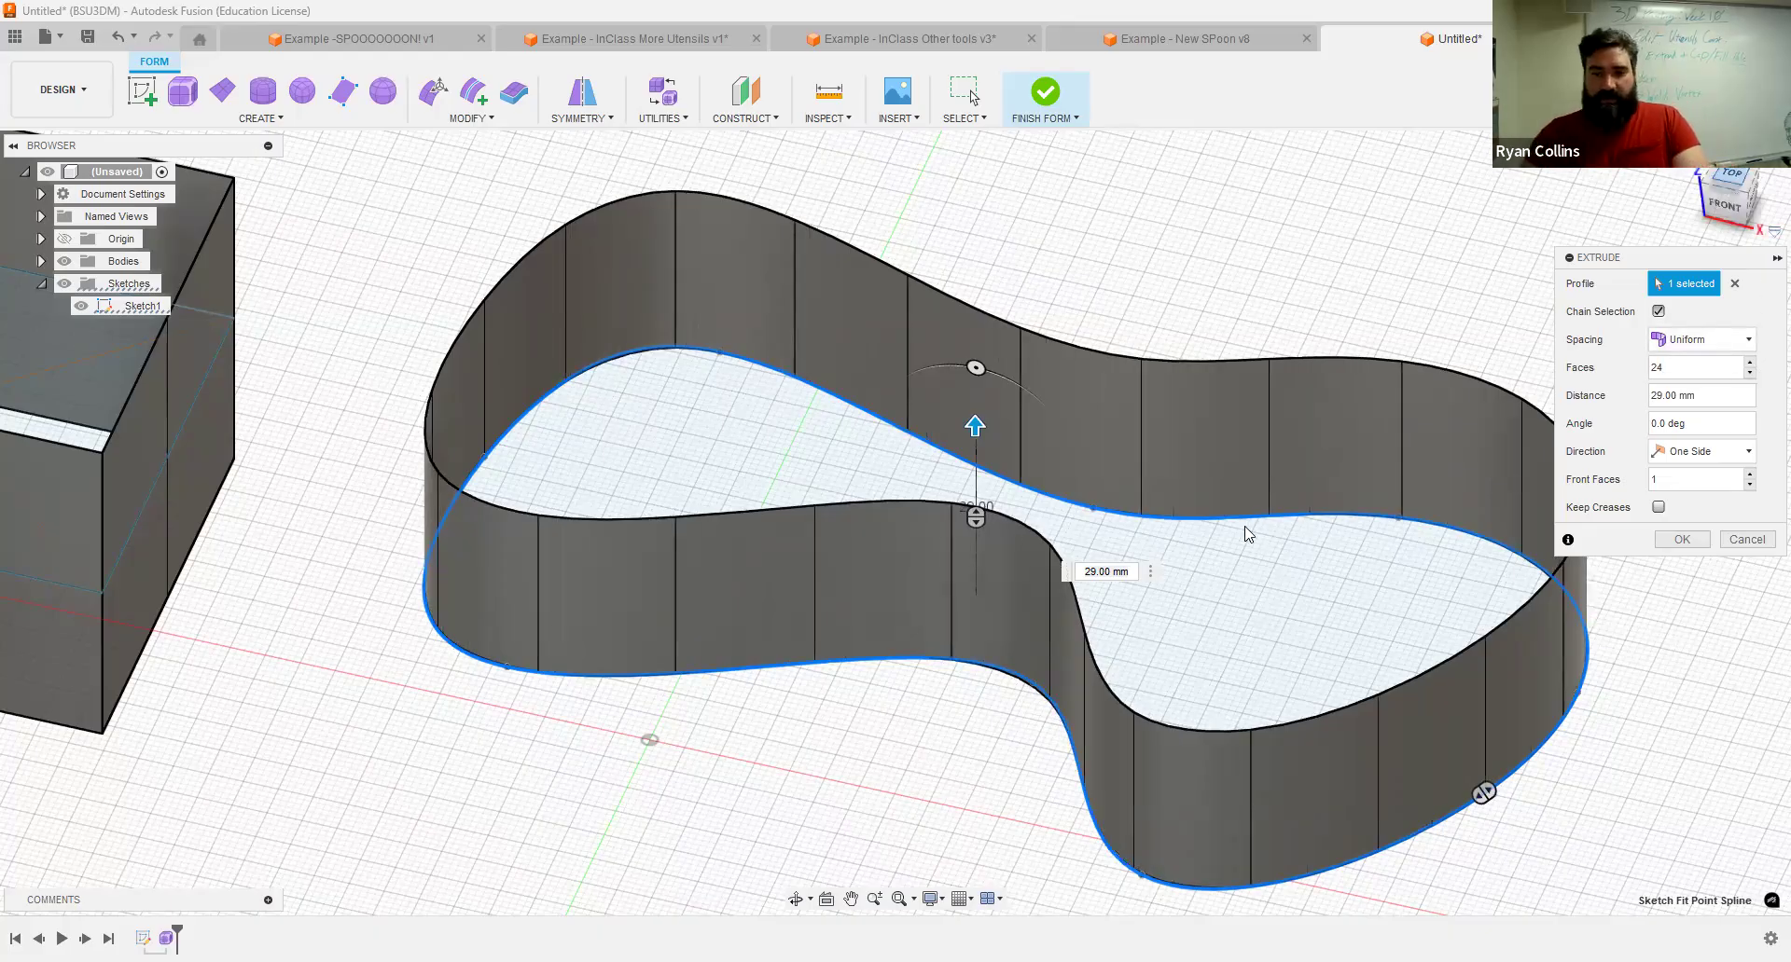
Check the spline extrusion from above and increase its face count to 27.
left_click(1725, 180)
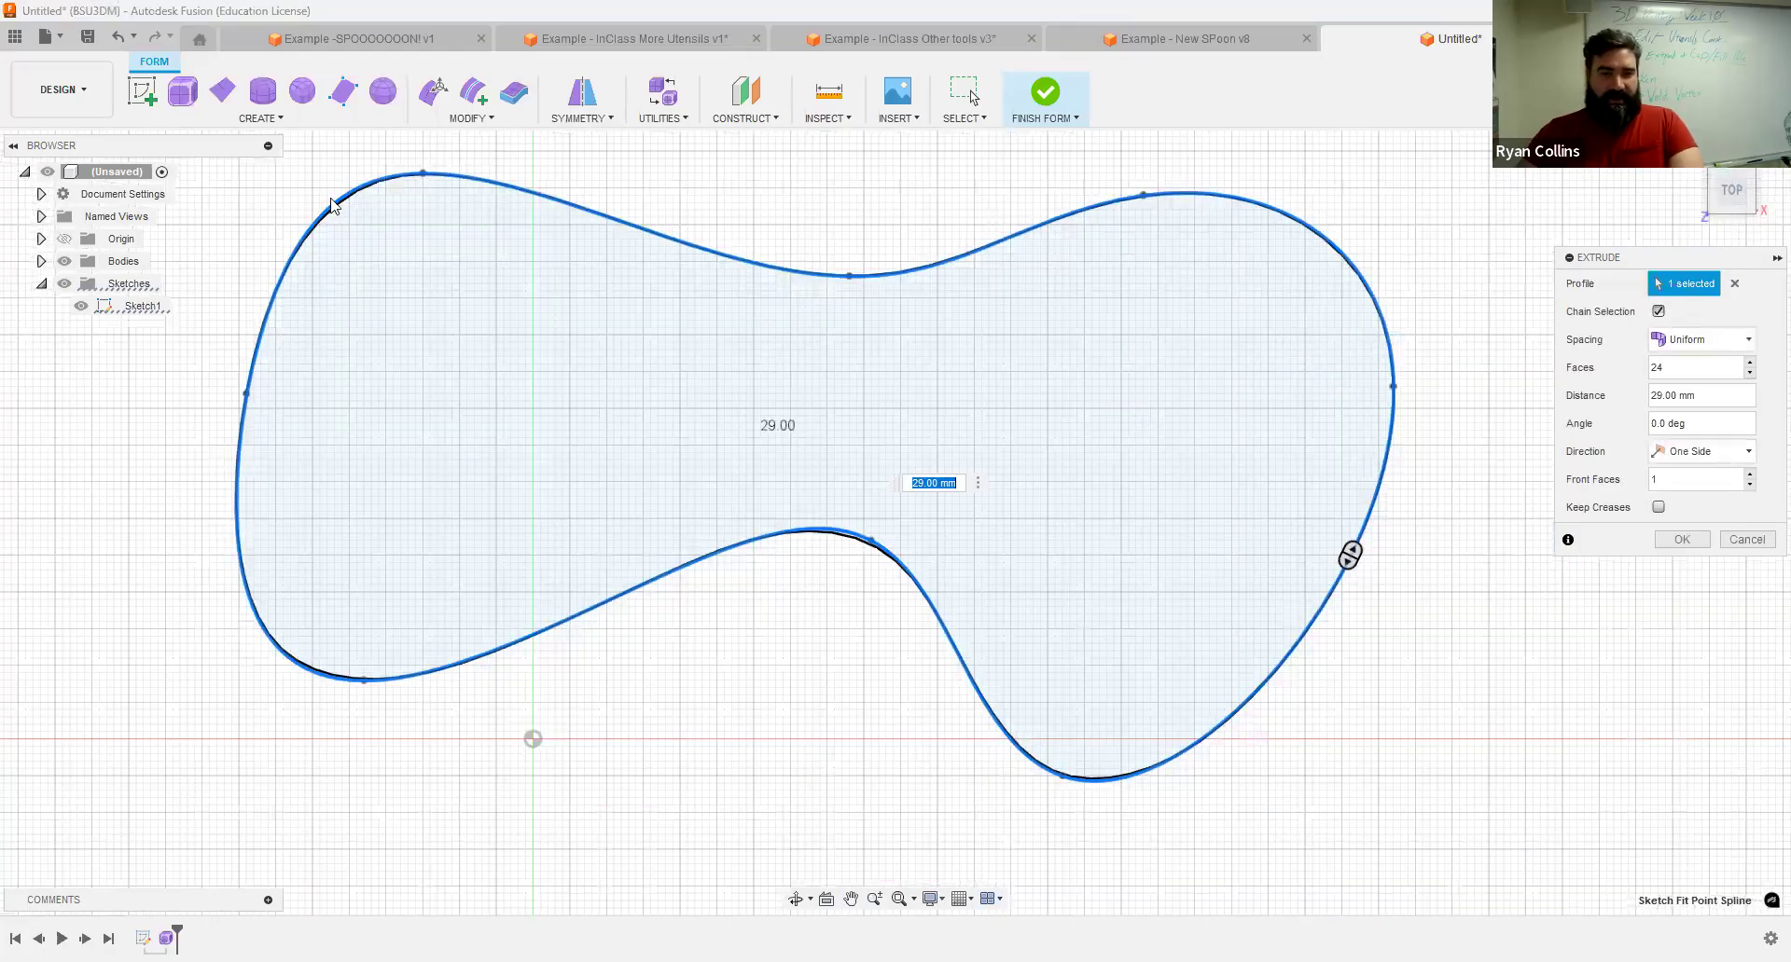
left_click(1752, 363)
left_click(1752, 363)
left_click(1751, 362)
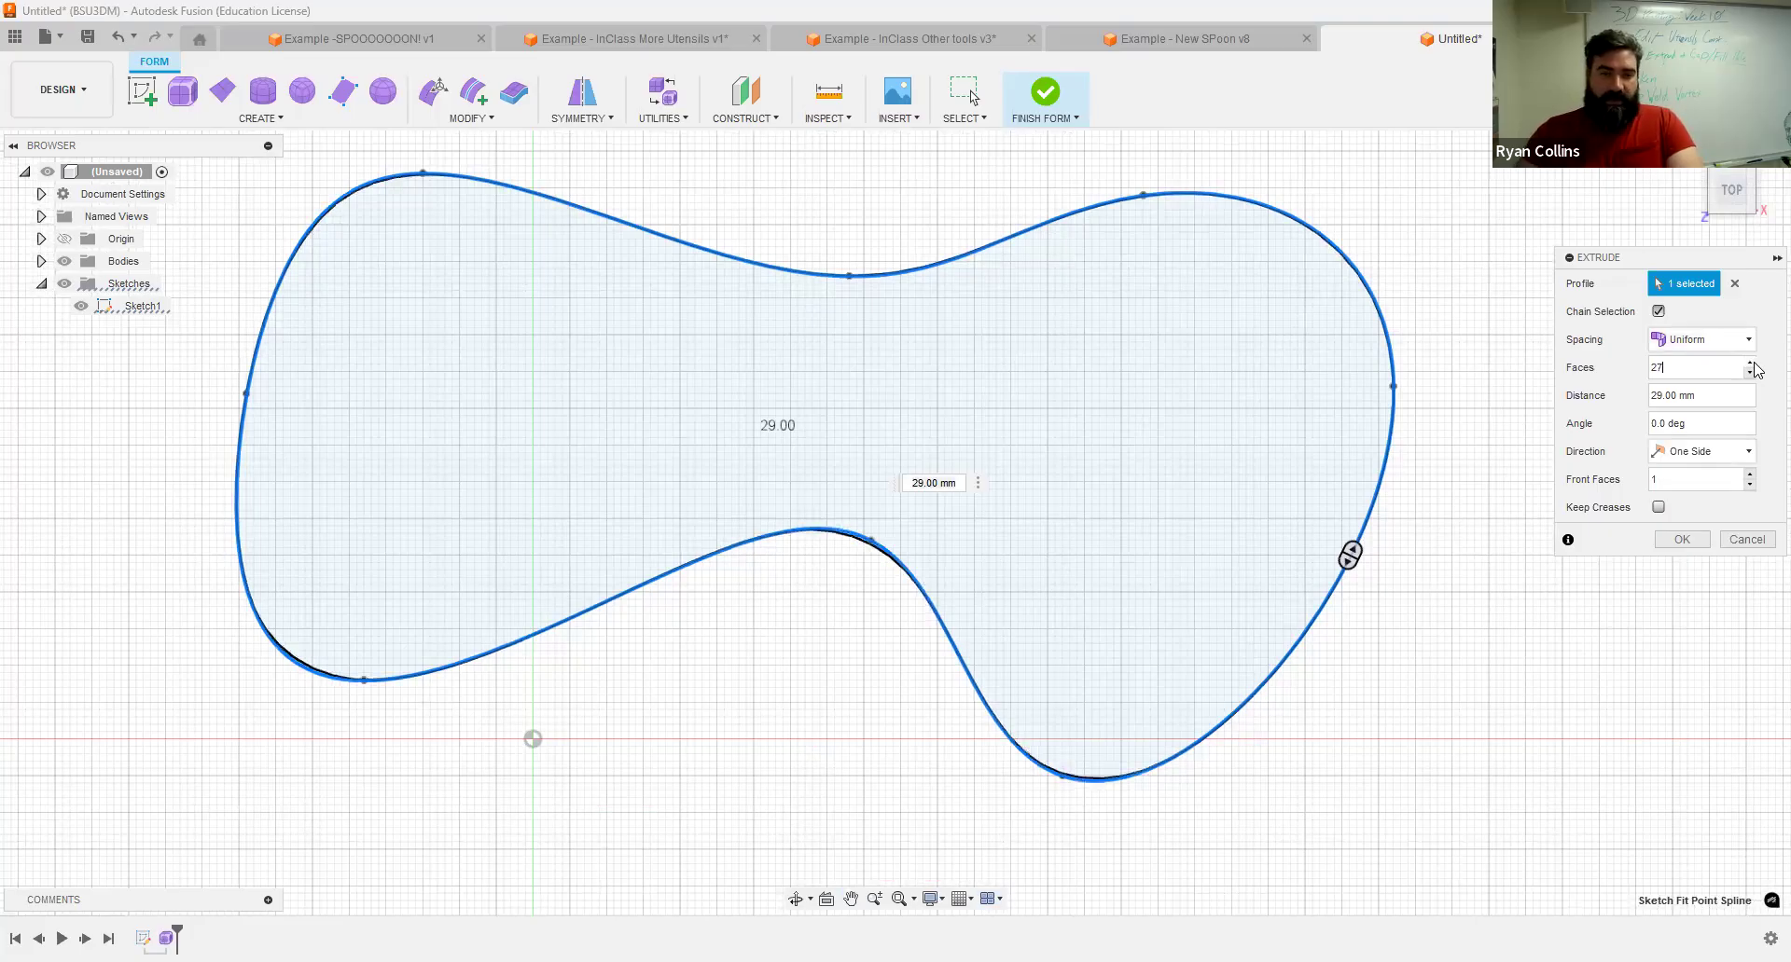
Compare the wall with the sketch curve up close and raise the spline extrusion's face count to 36.
scroll(289, 545, "up", 1)
scroll(347, 694, "up", 4)
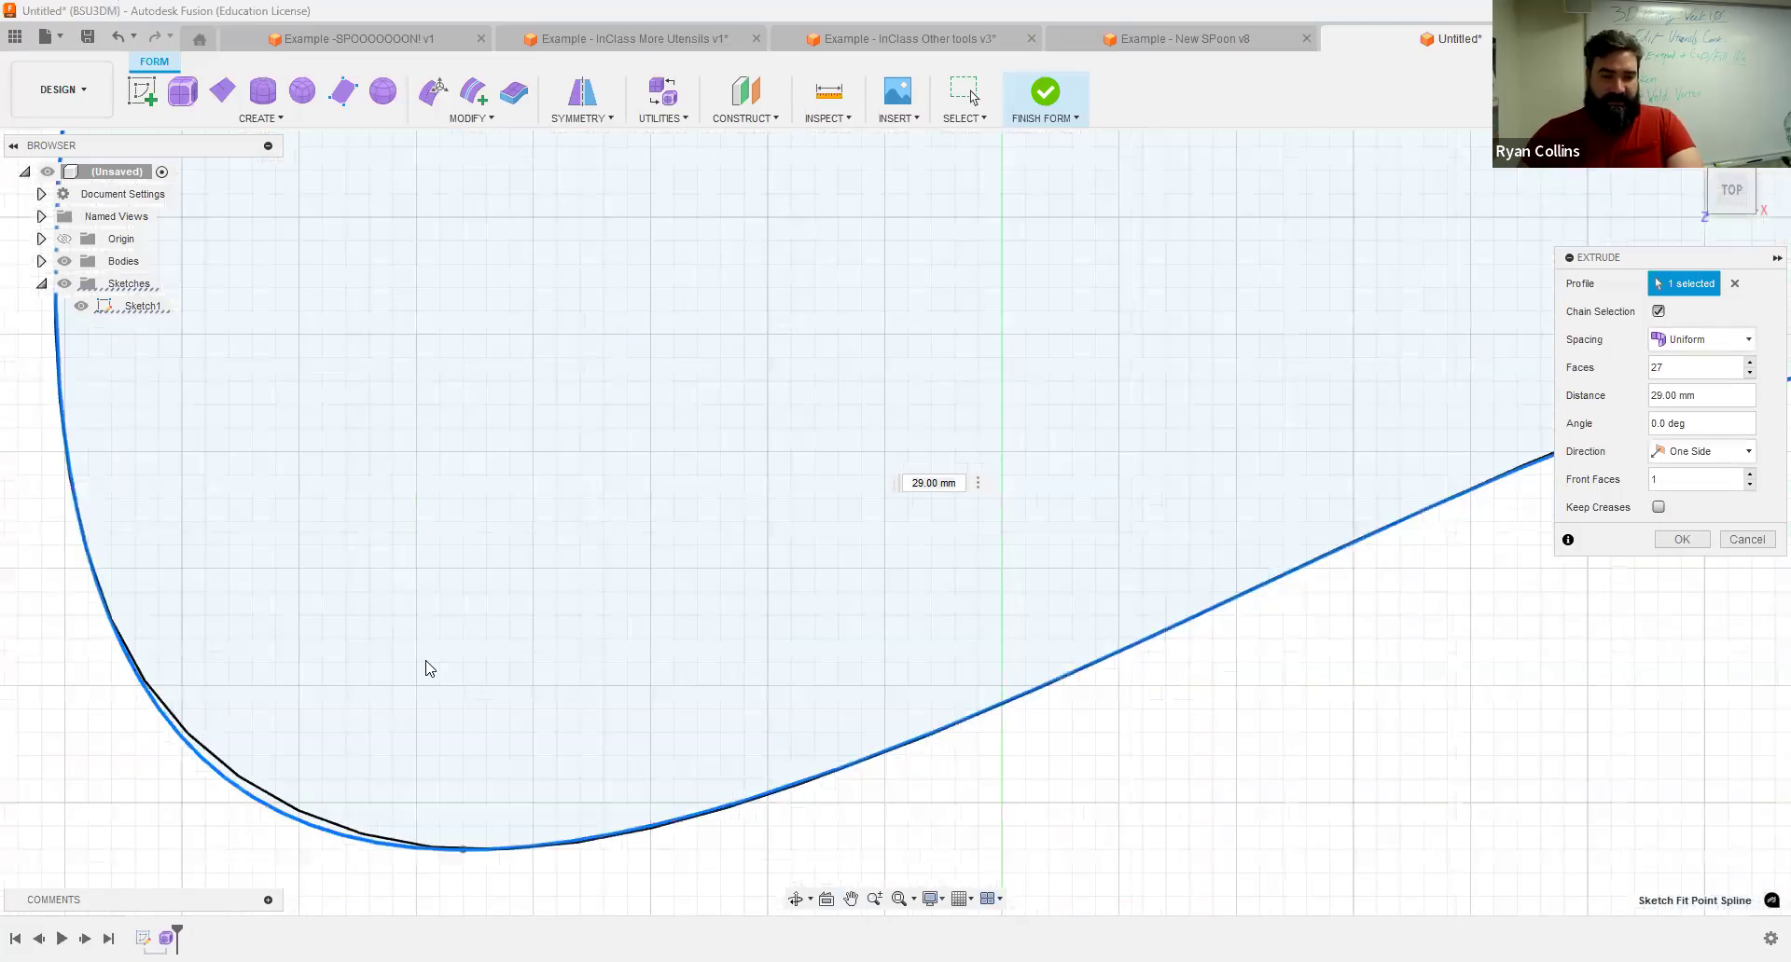
left_click(1750, 363)
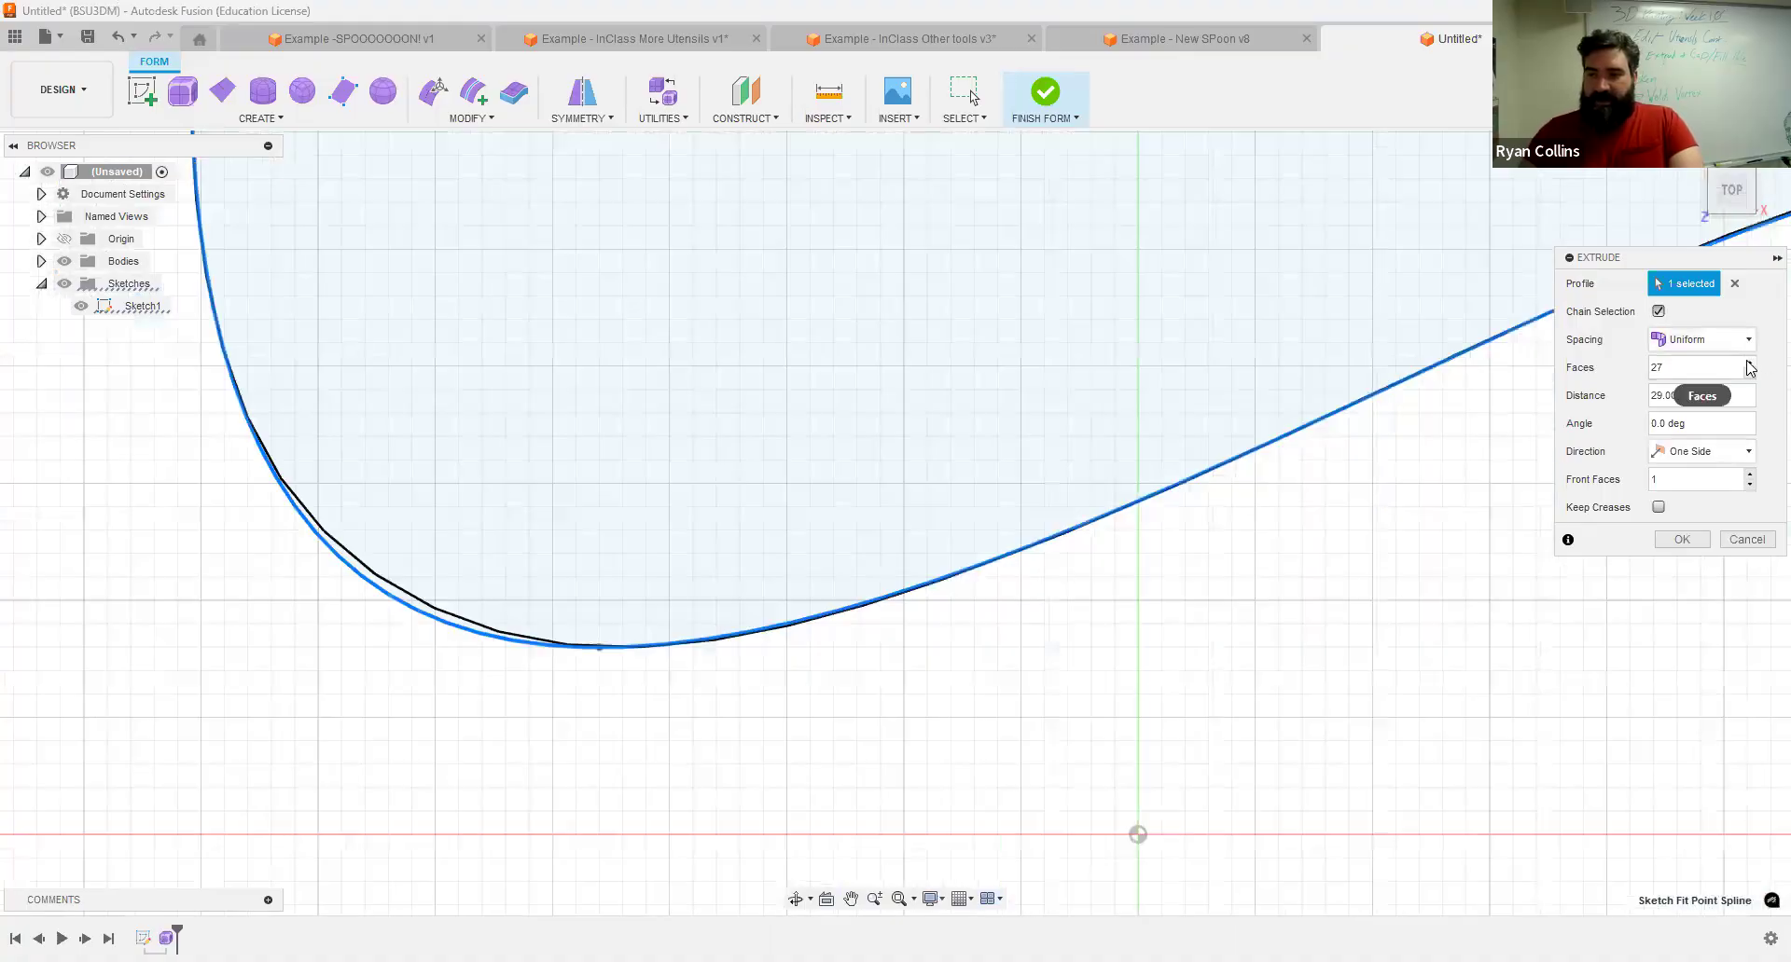
left_click(1750, 363)
left_click(1751, 362)
left_click(1749, 364)
left_click(1750, 364)
left_click(1749, 364)
left_click(1750, 364)
left_click(1749, 364)
left_click(1750, 363)
Examine how closely the extruded wall follows the spline around its tight lower curve, from above and at an angle.
scroll(422, 601, "up", 4)
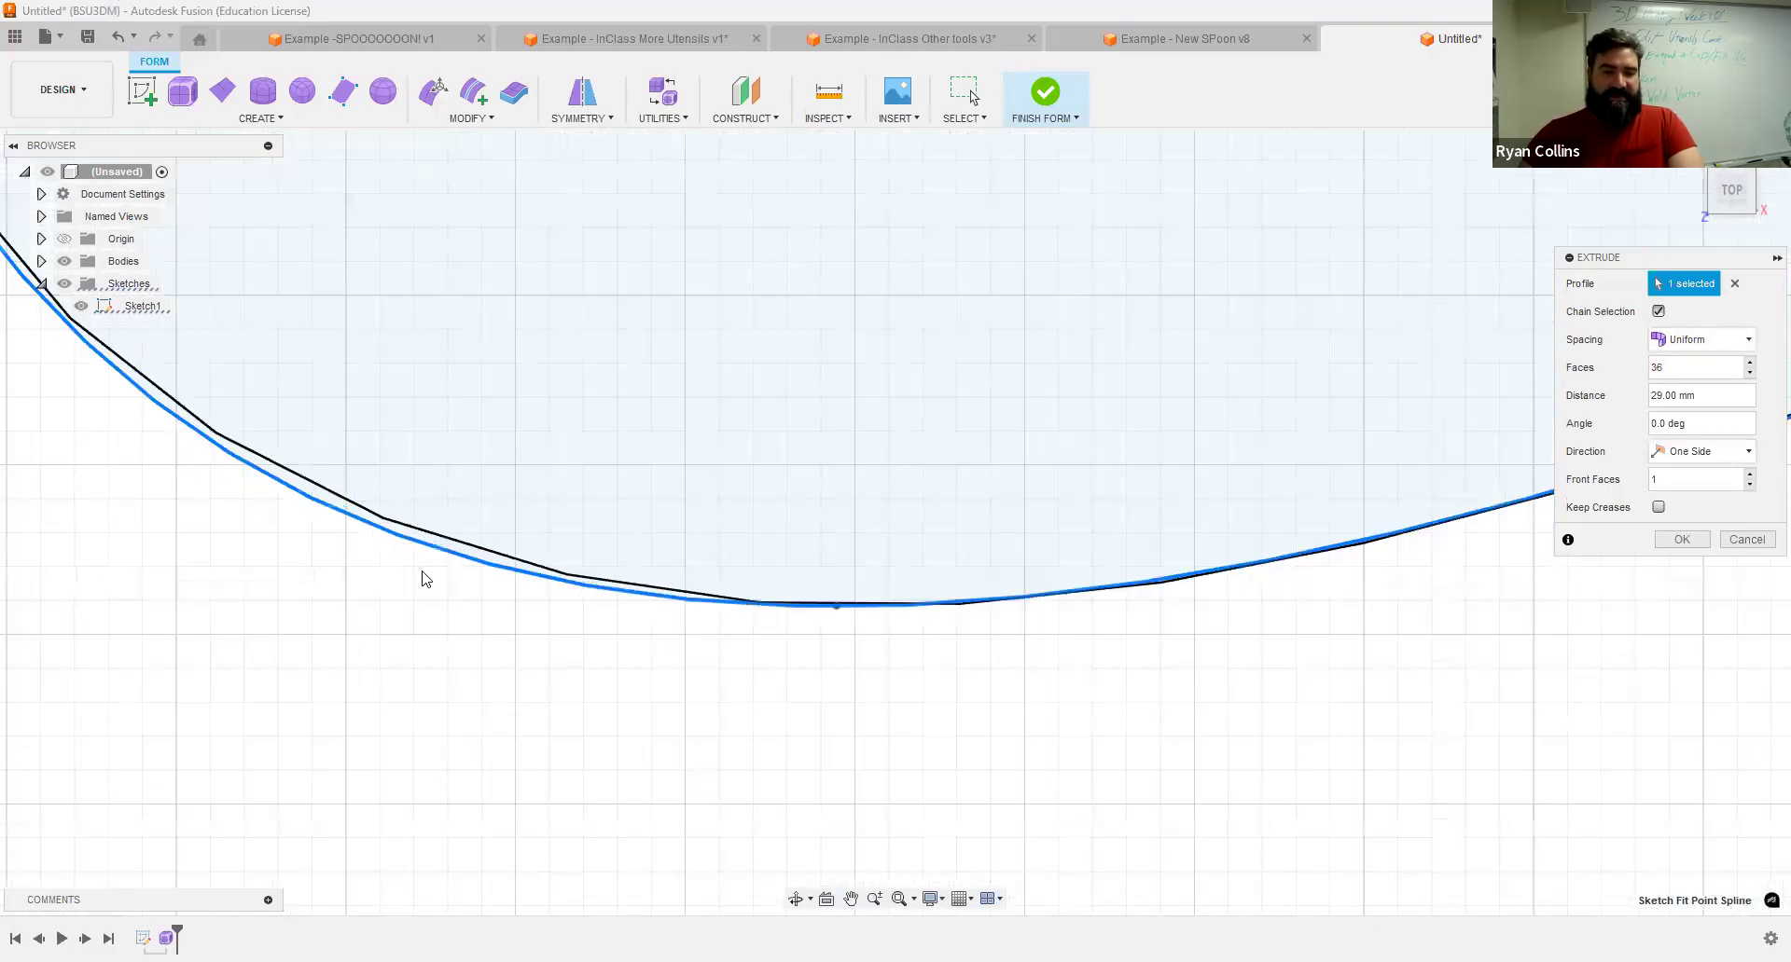
scroll(425, 578, "up", 1)
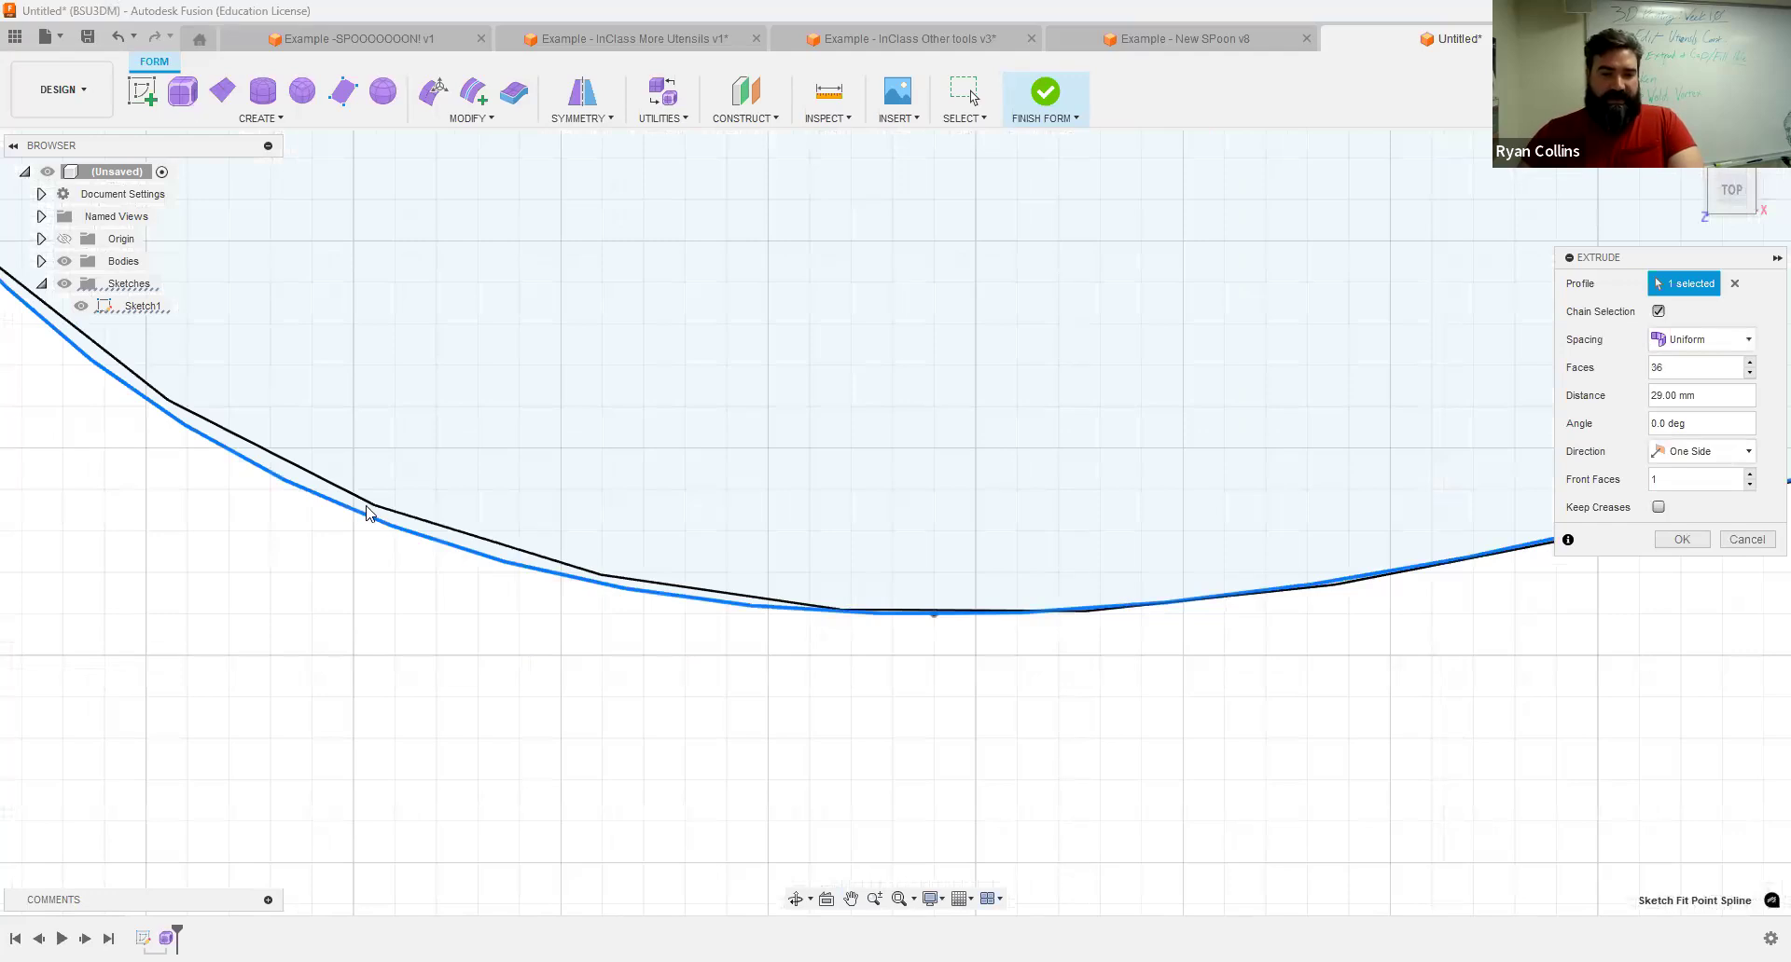
scroll(546, 582, "up", 2)
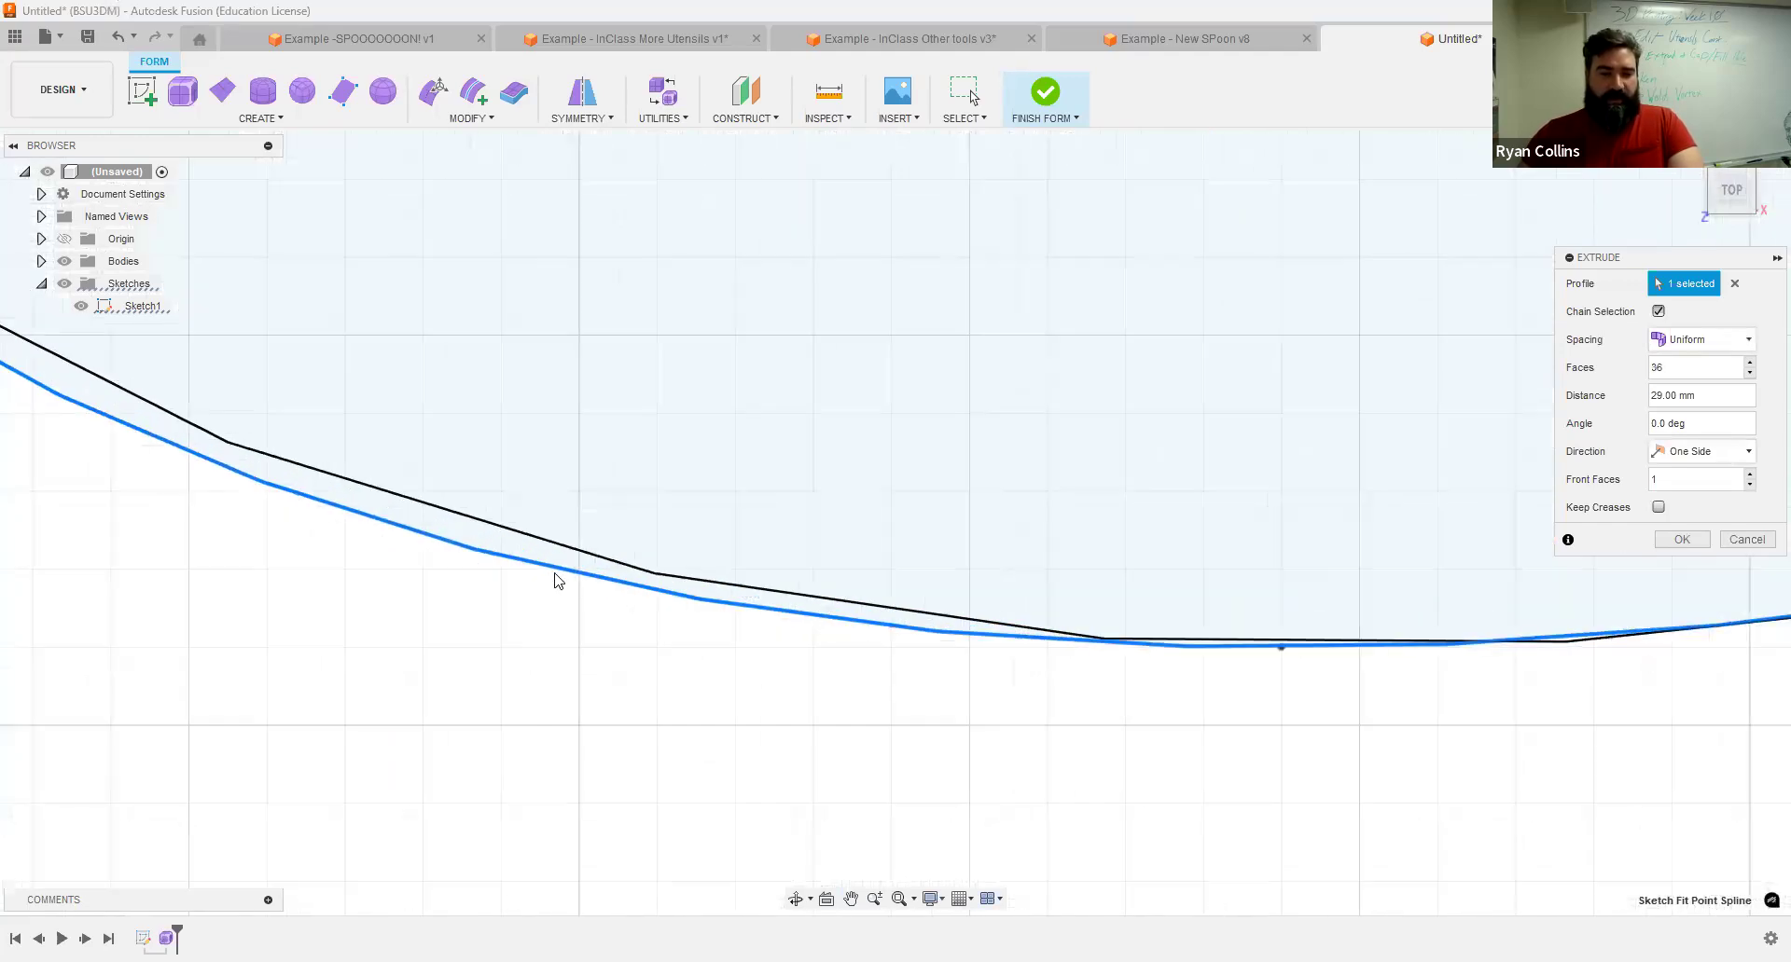
scroll(554, 580, "up", 2)
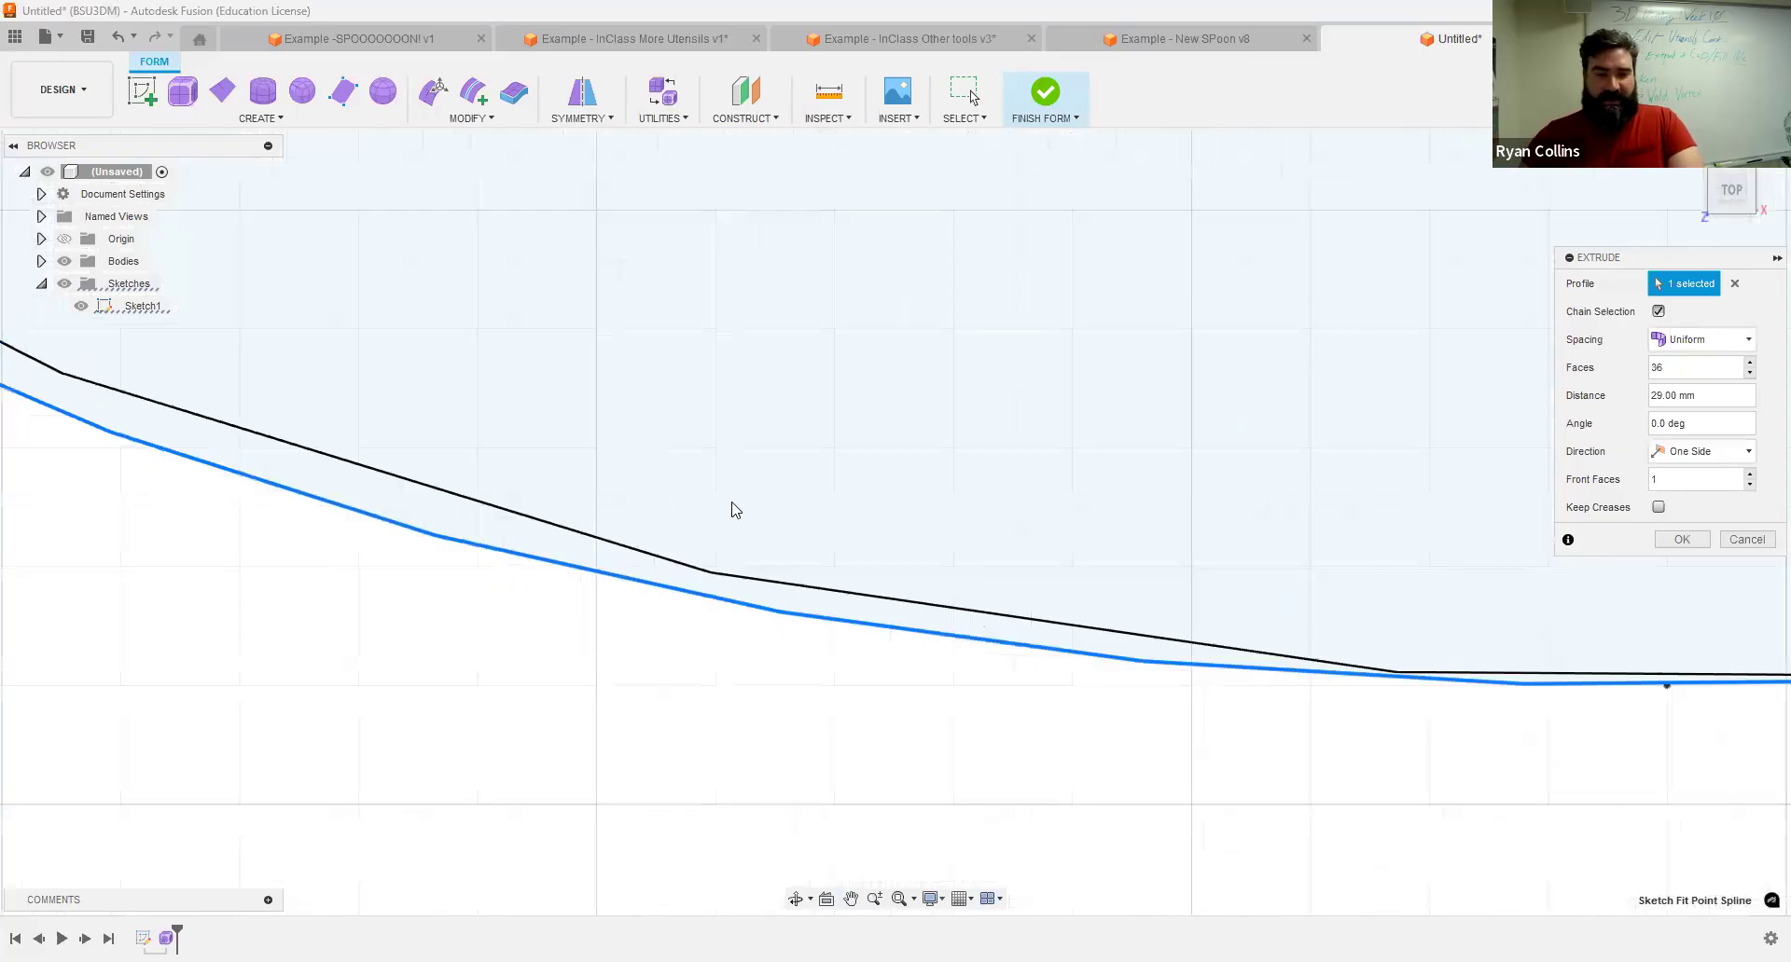
middle_click_drag(613, 542, 864, 556)
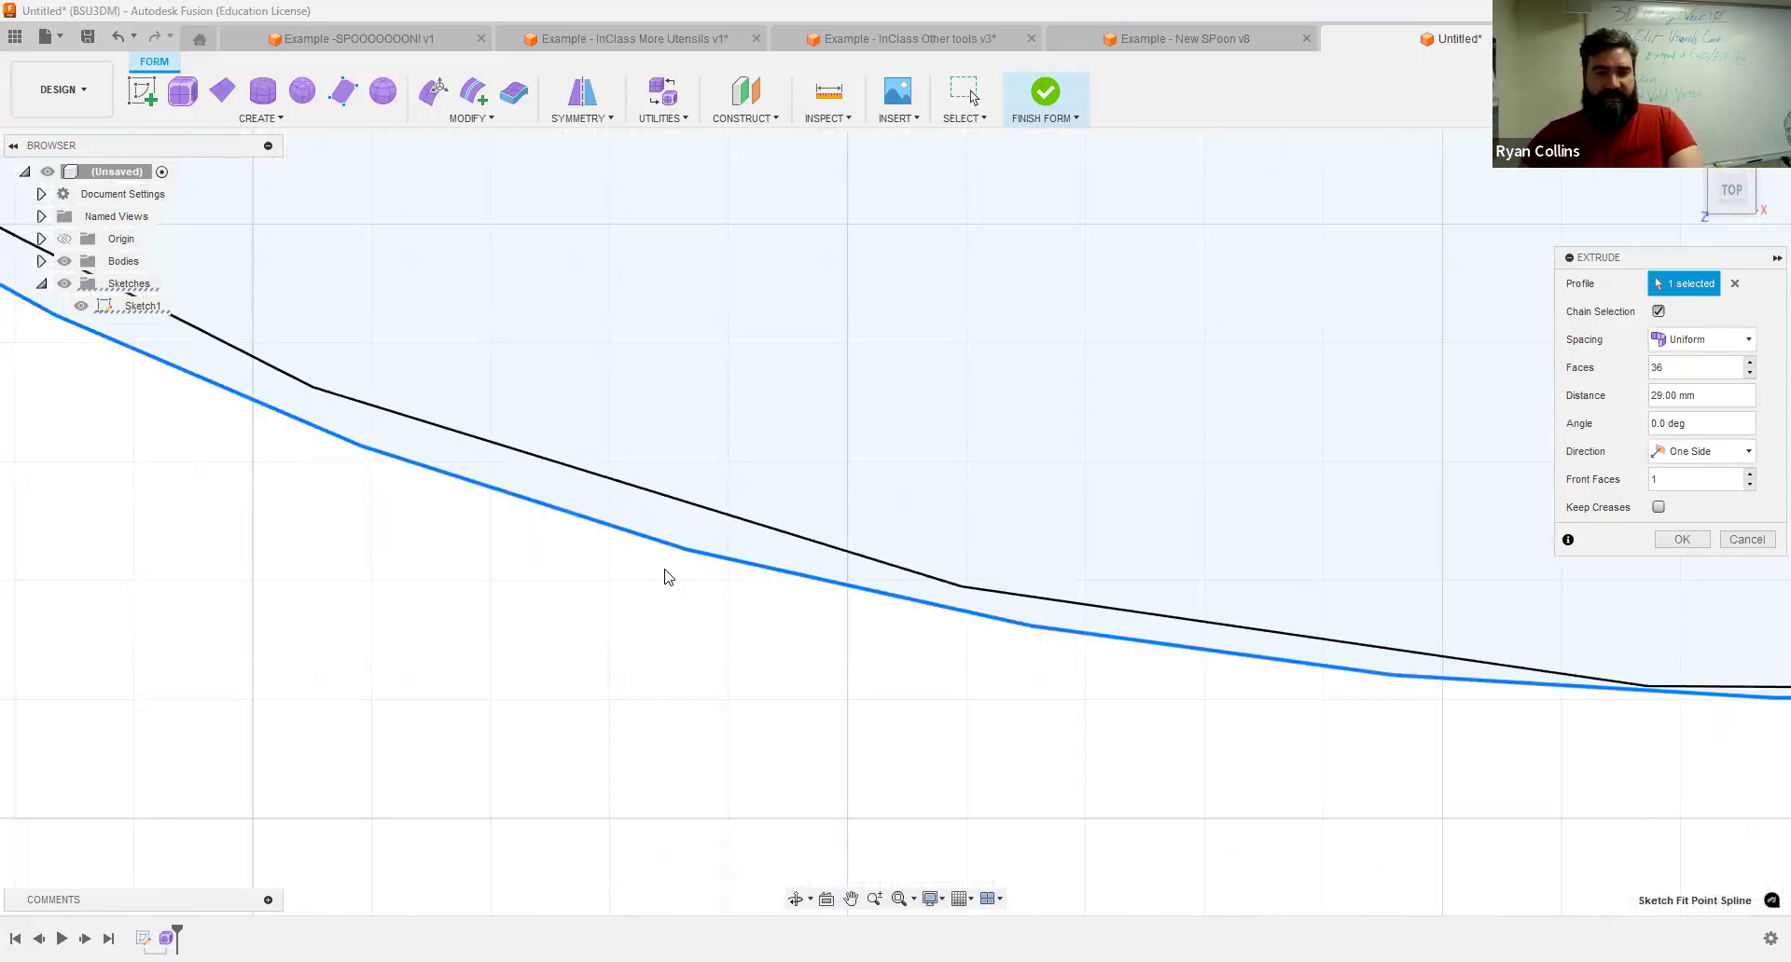
middle_click_drag(663, 560, 690, 383, "shift")
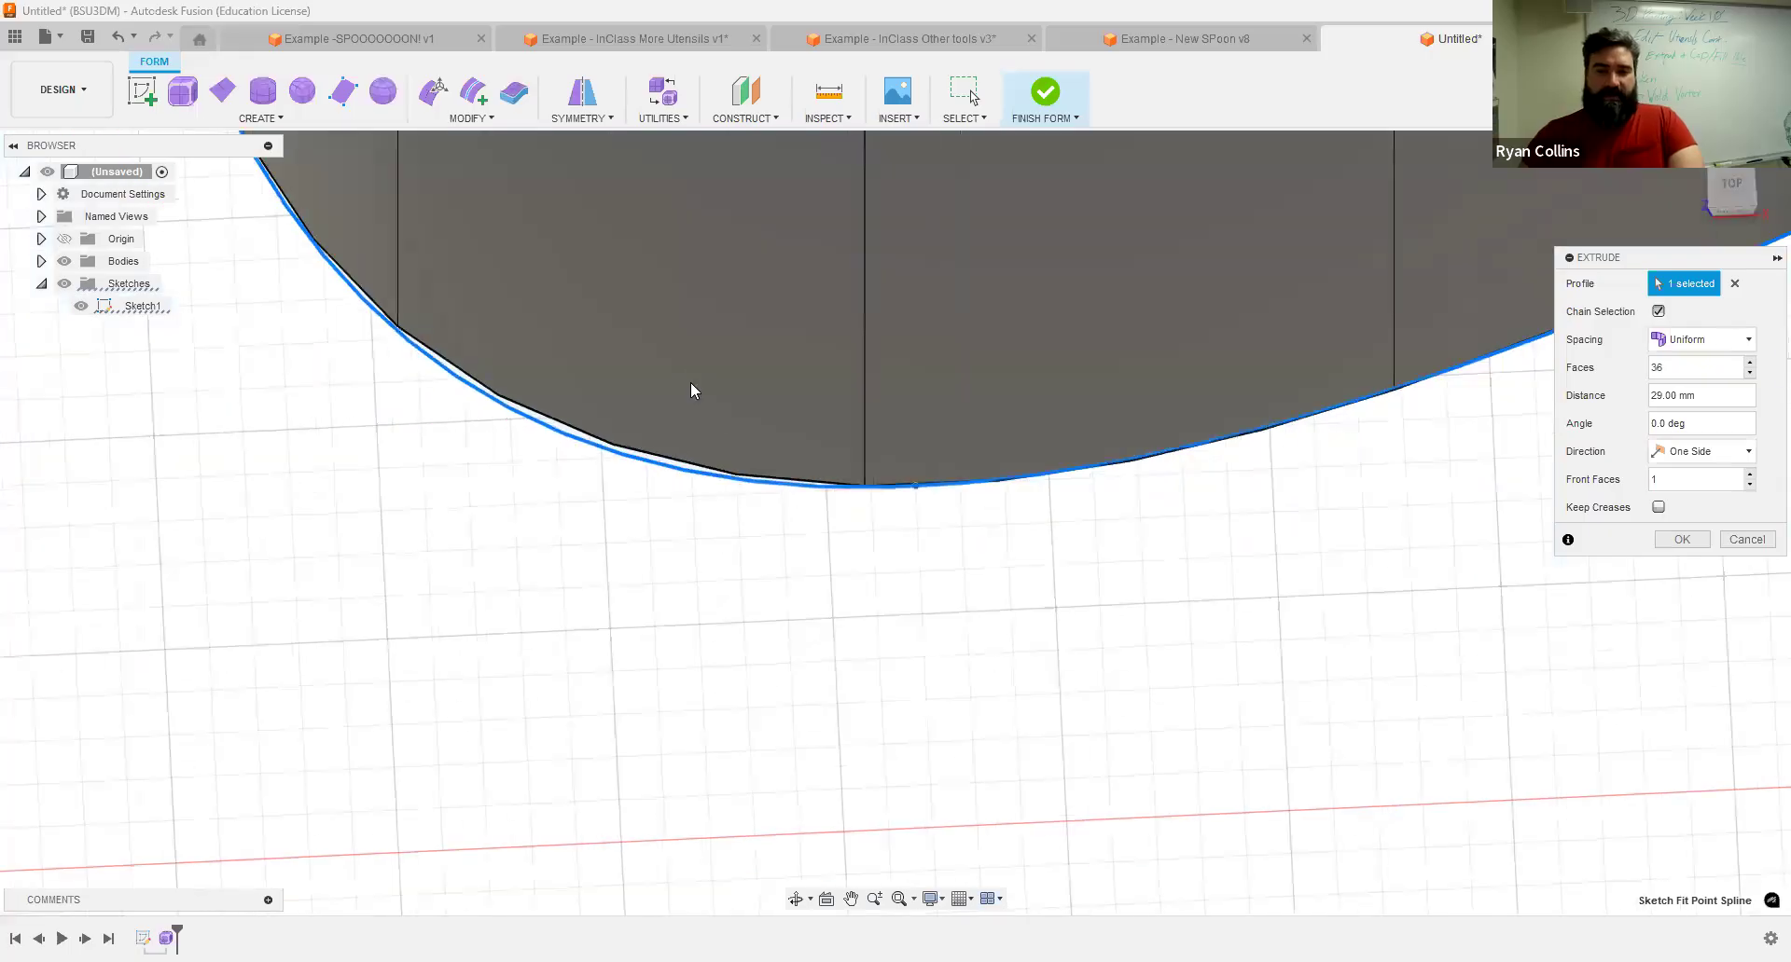
middle_click_drag(839, 399, 377, 303, "shift")
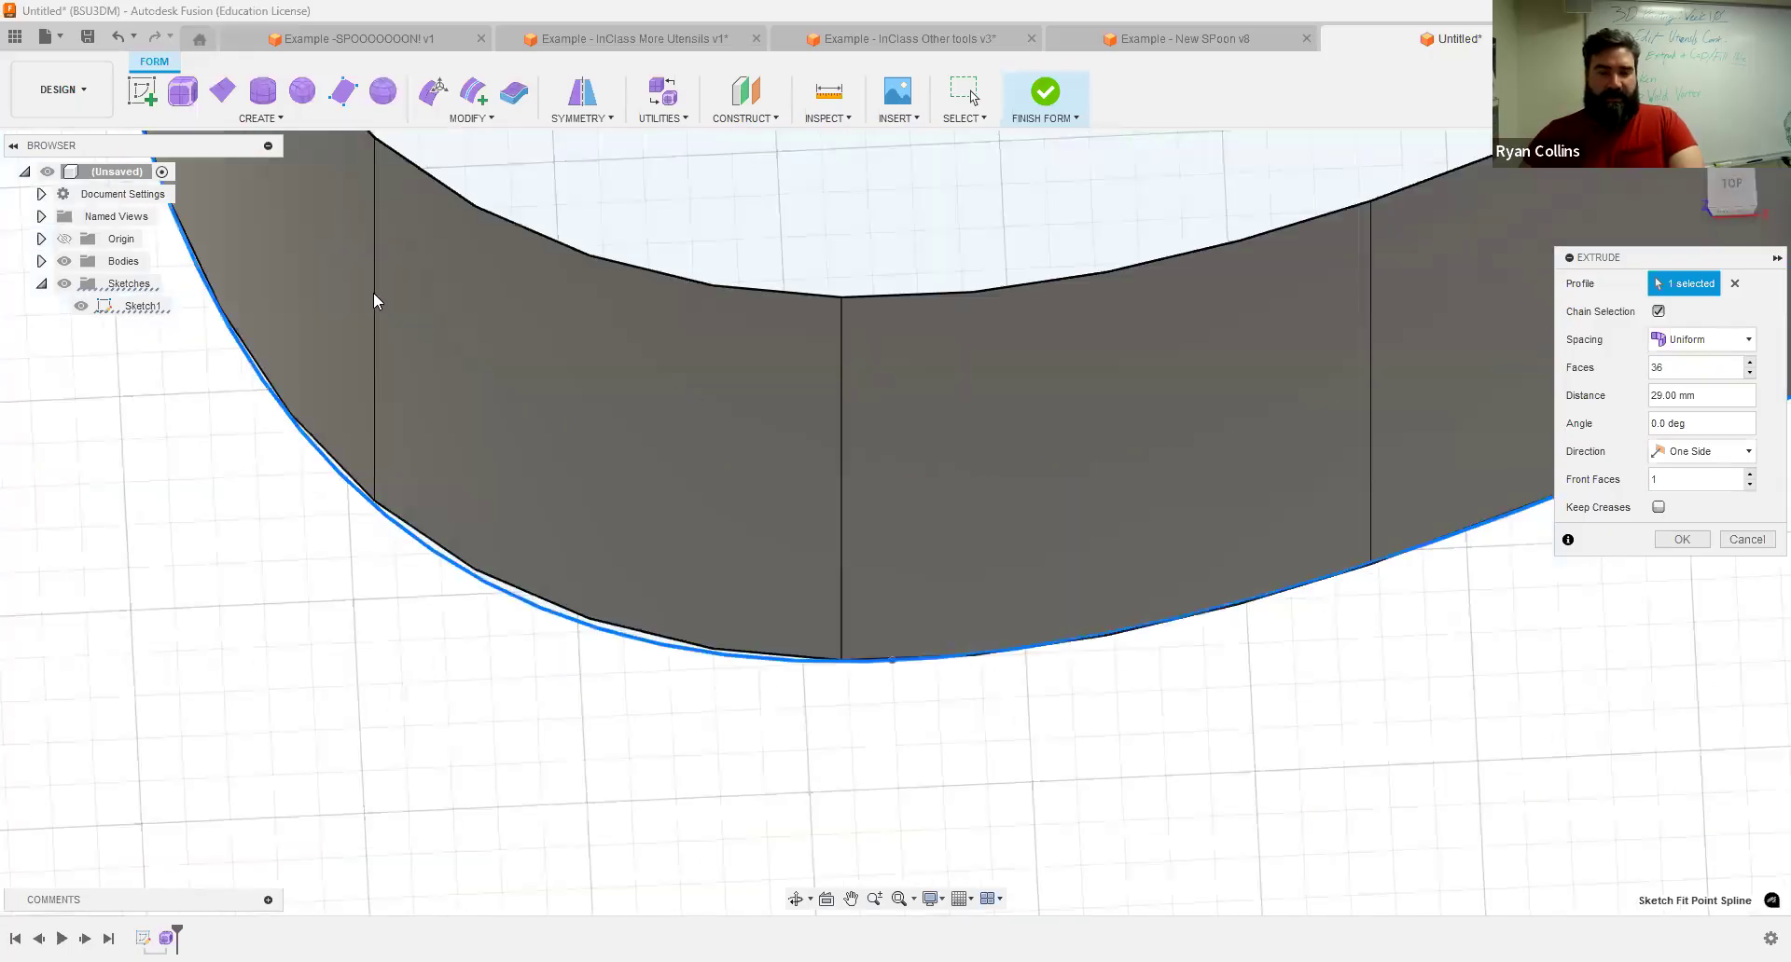
scroll(665, 646, "up", 3)
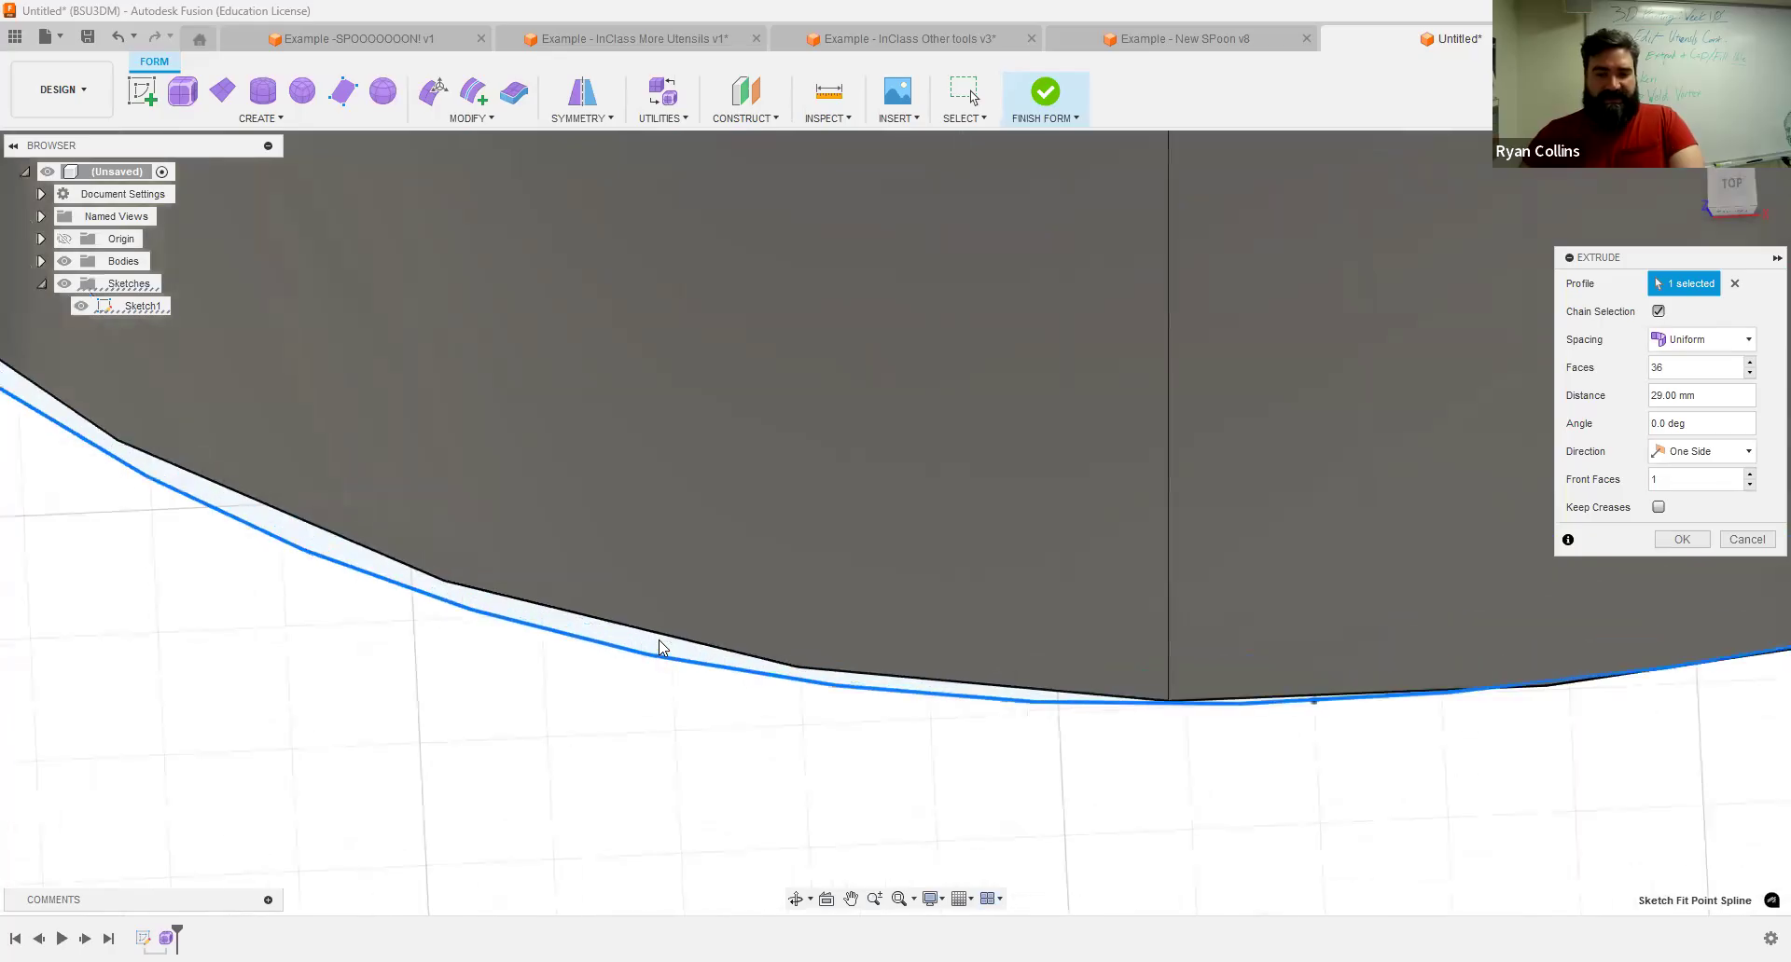
scroll(683, 669, "up", 2)
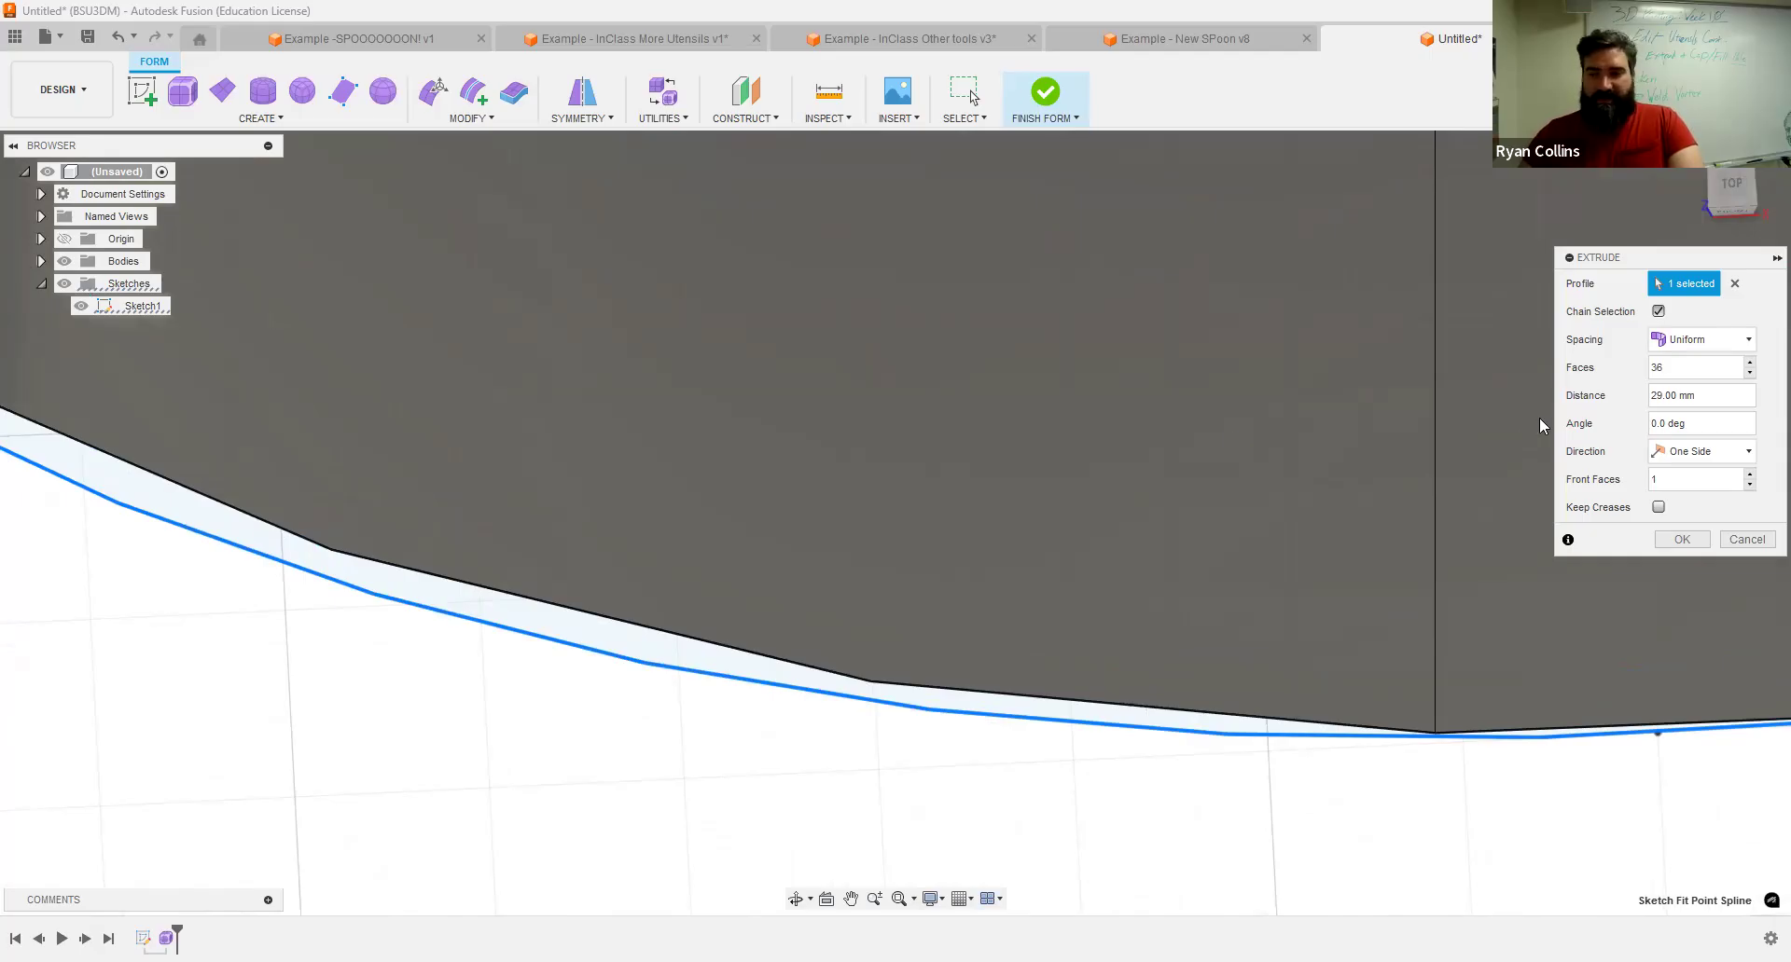
scroll(1388, 474, "up", 2)
scroll(1335, 540, "down", 4)
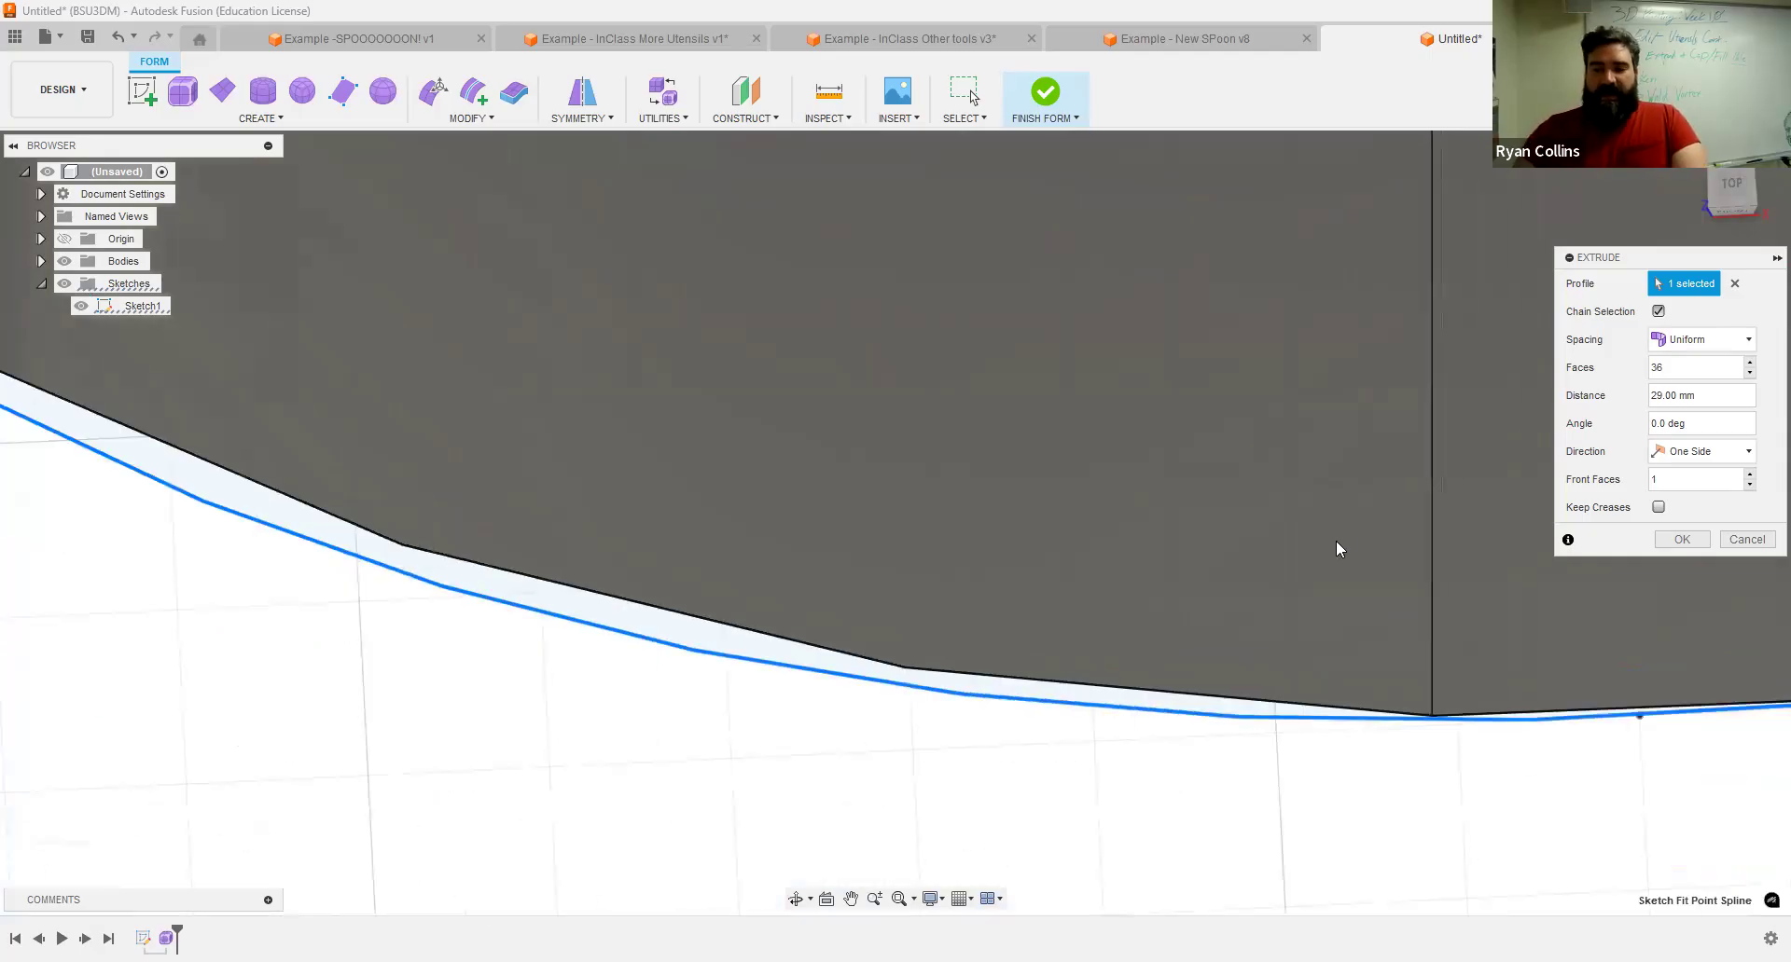
scroll(1336, 540, "down", 3)
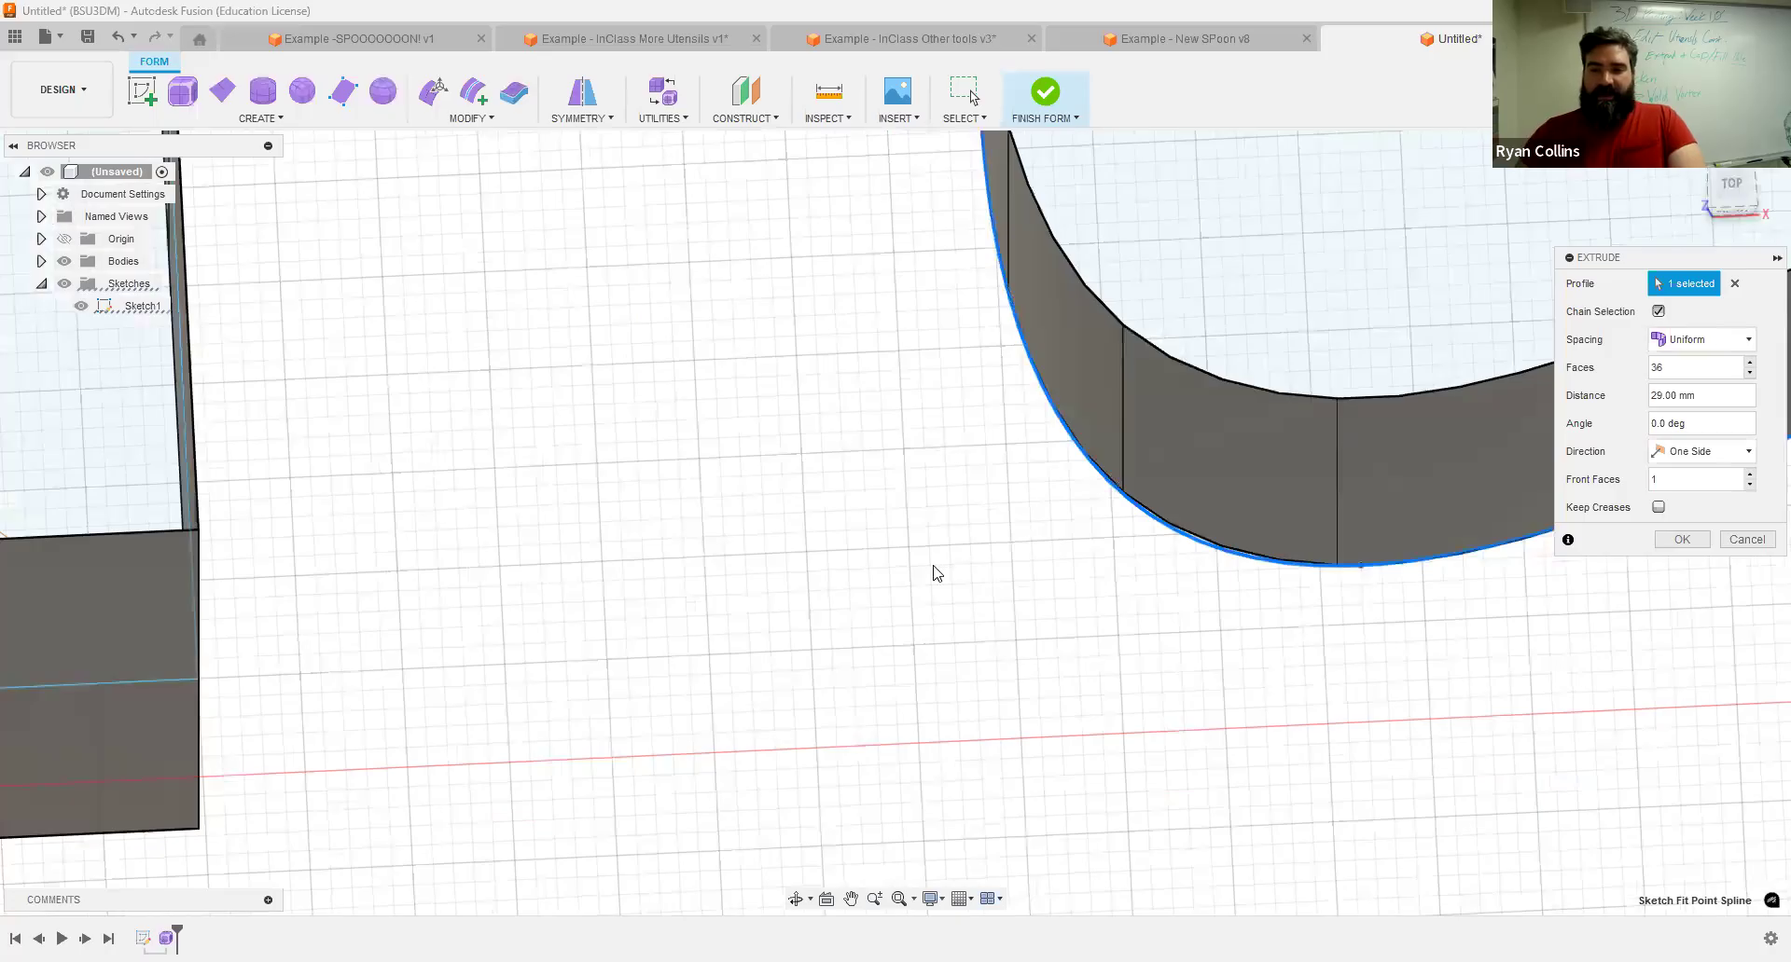
scroll(1283, 602, "down", 3)
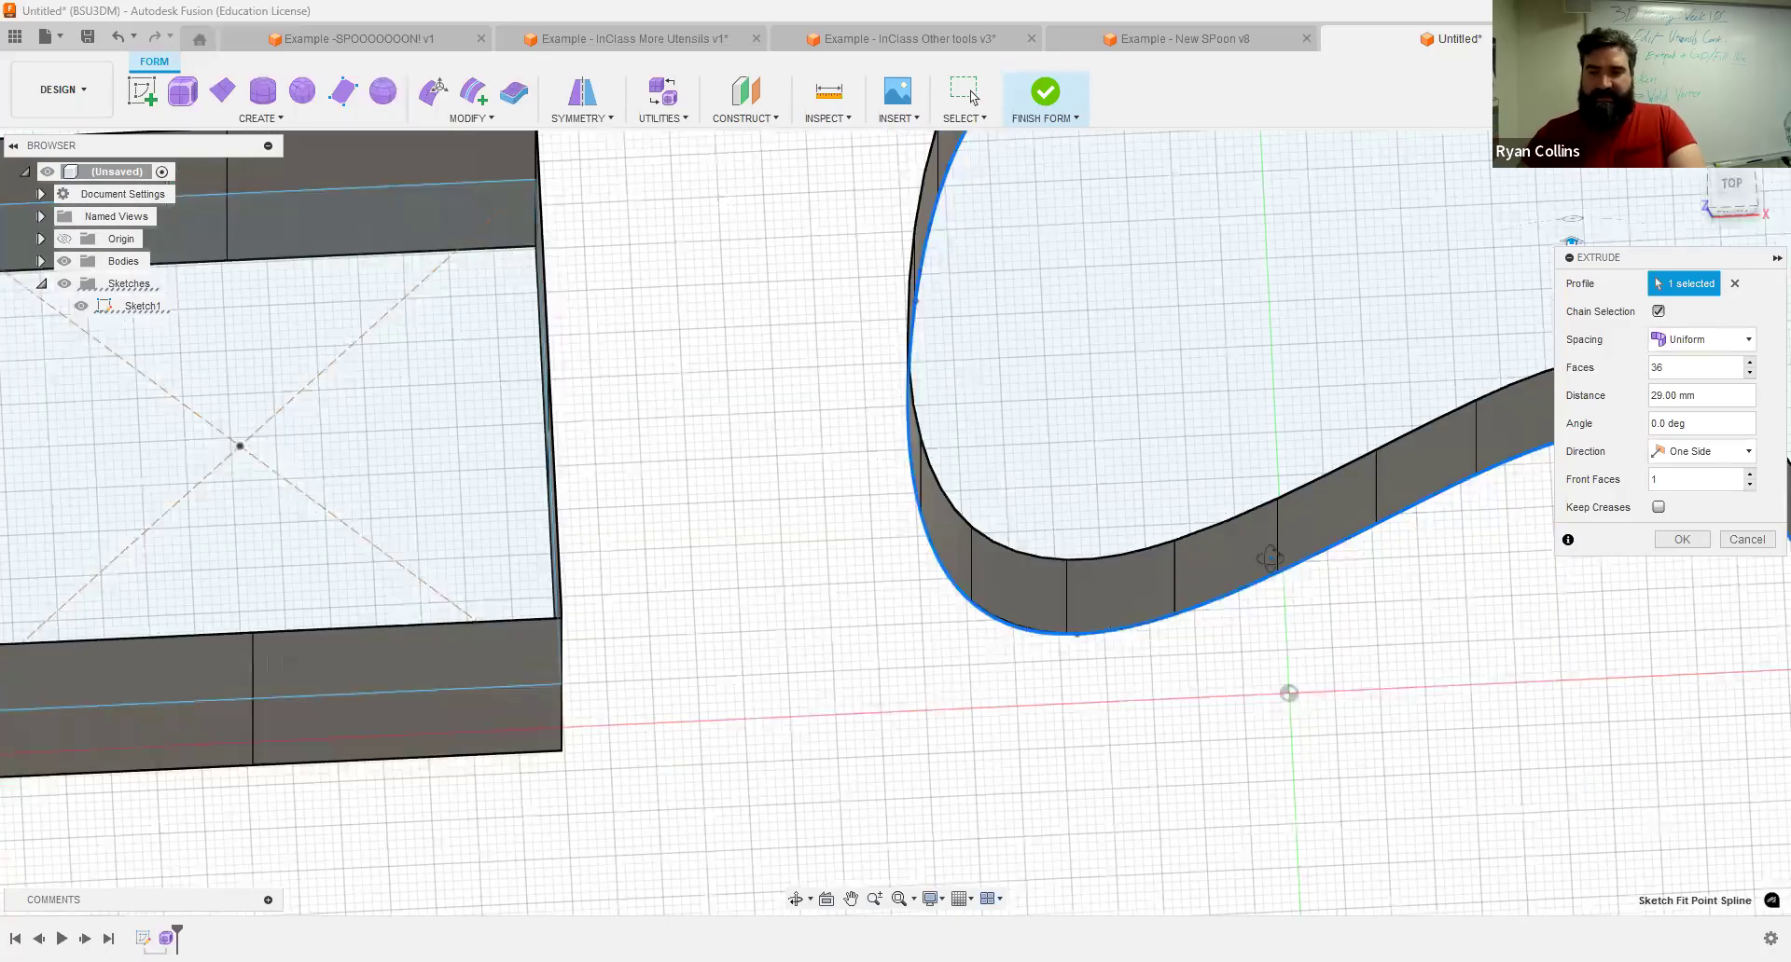
Accept the spline extrusion and bring both extruded bodies into view.
middle_click_drag(1270, 558, 1303, 548, "shift")
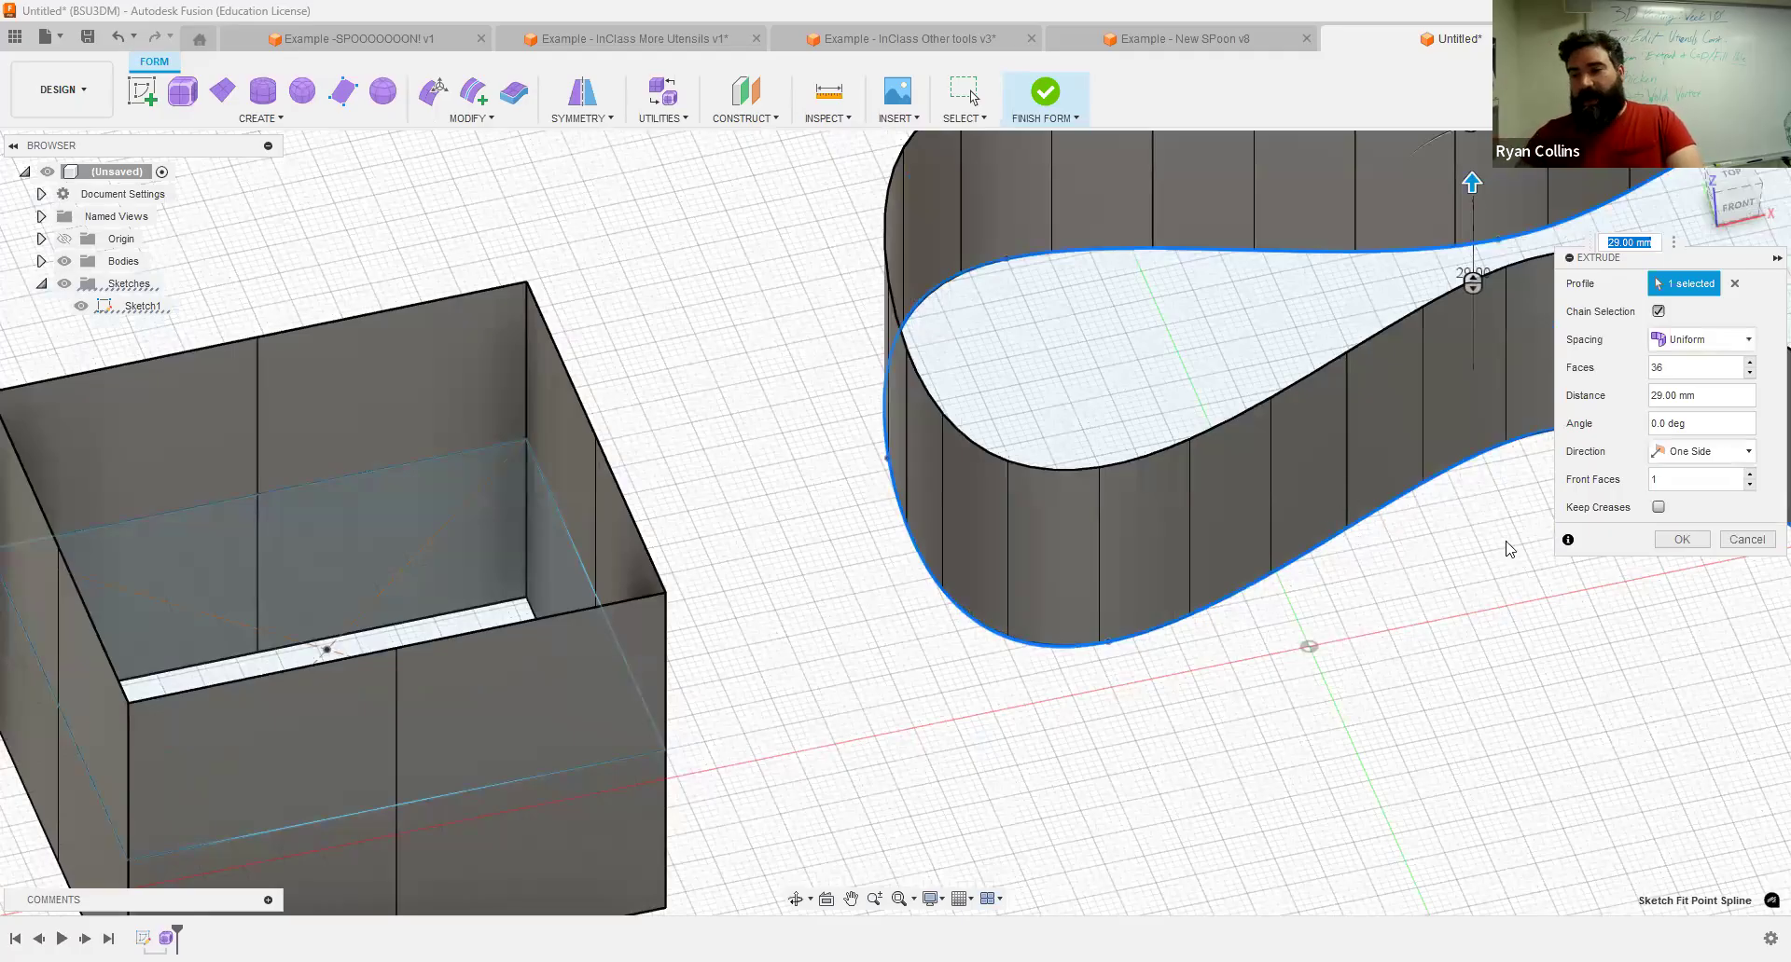
left_click(1679, 539)
scroll(1391, 611, "down", 3)
middle_click_drag(1128, 484, 740, 427)
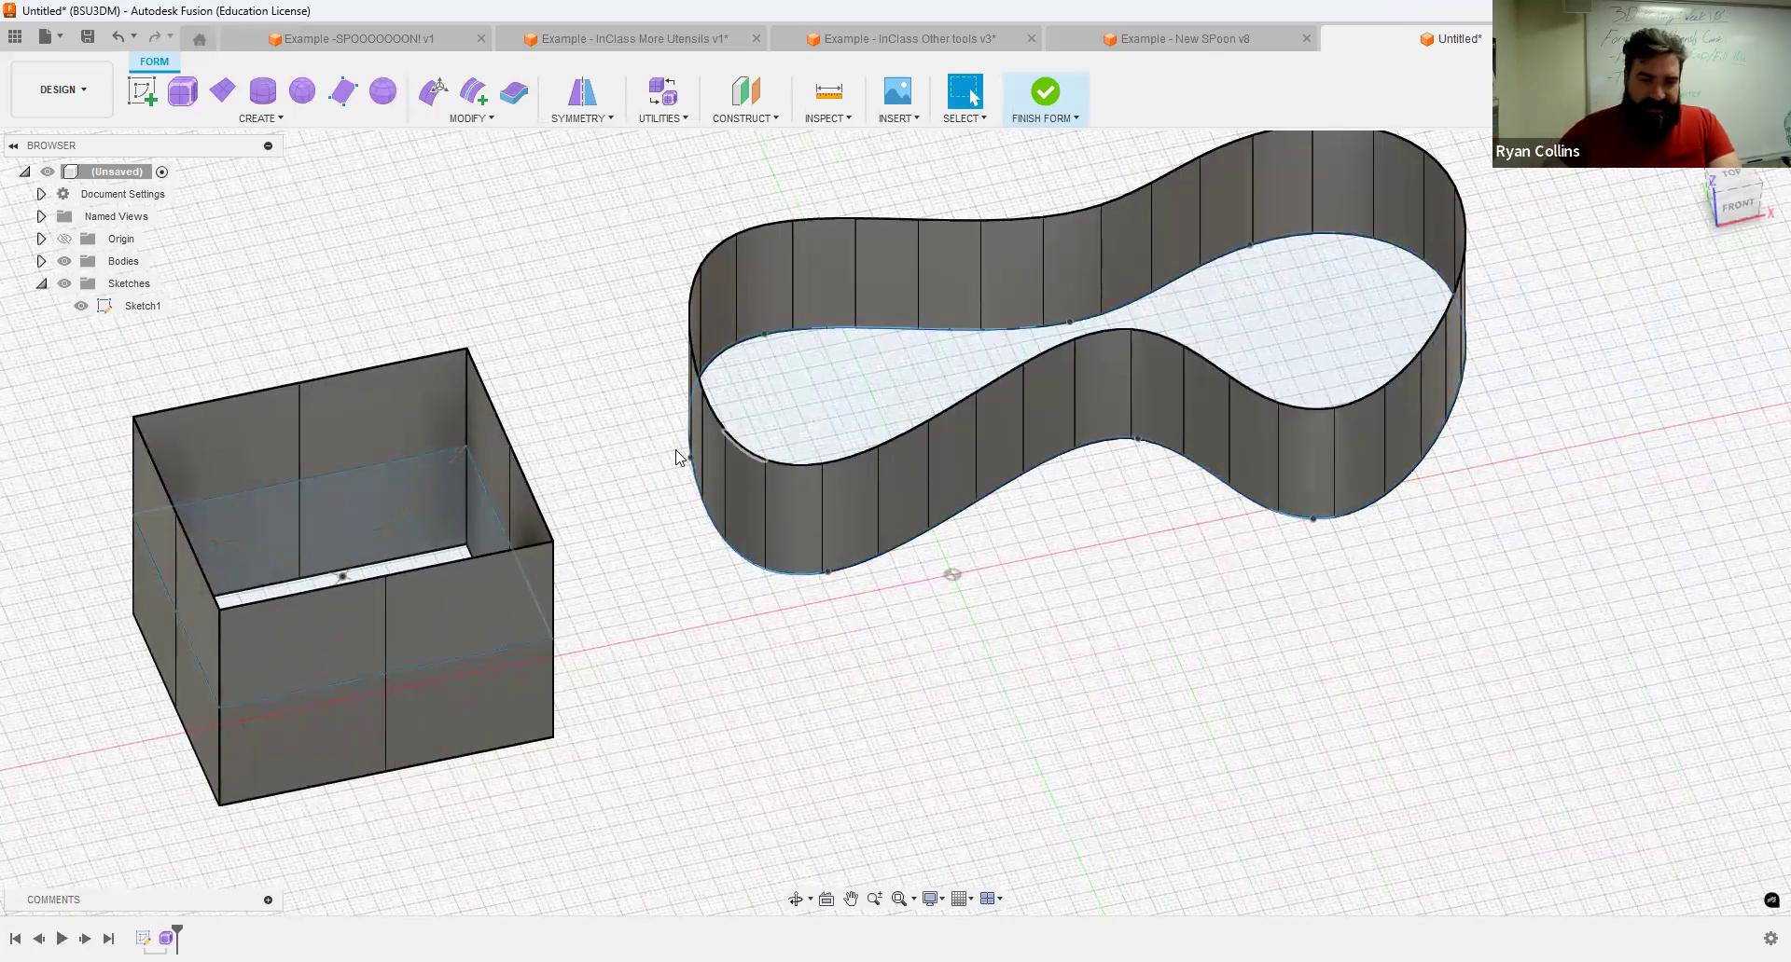
Start Fill Hole on the box's open top, compare the Fill Star and Collapse modes, and choose Fill Star.
left_click(487, 119)
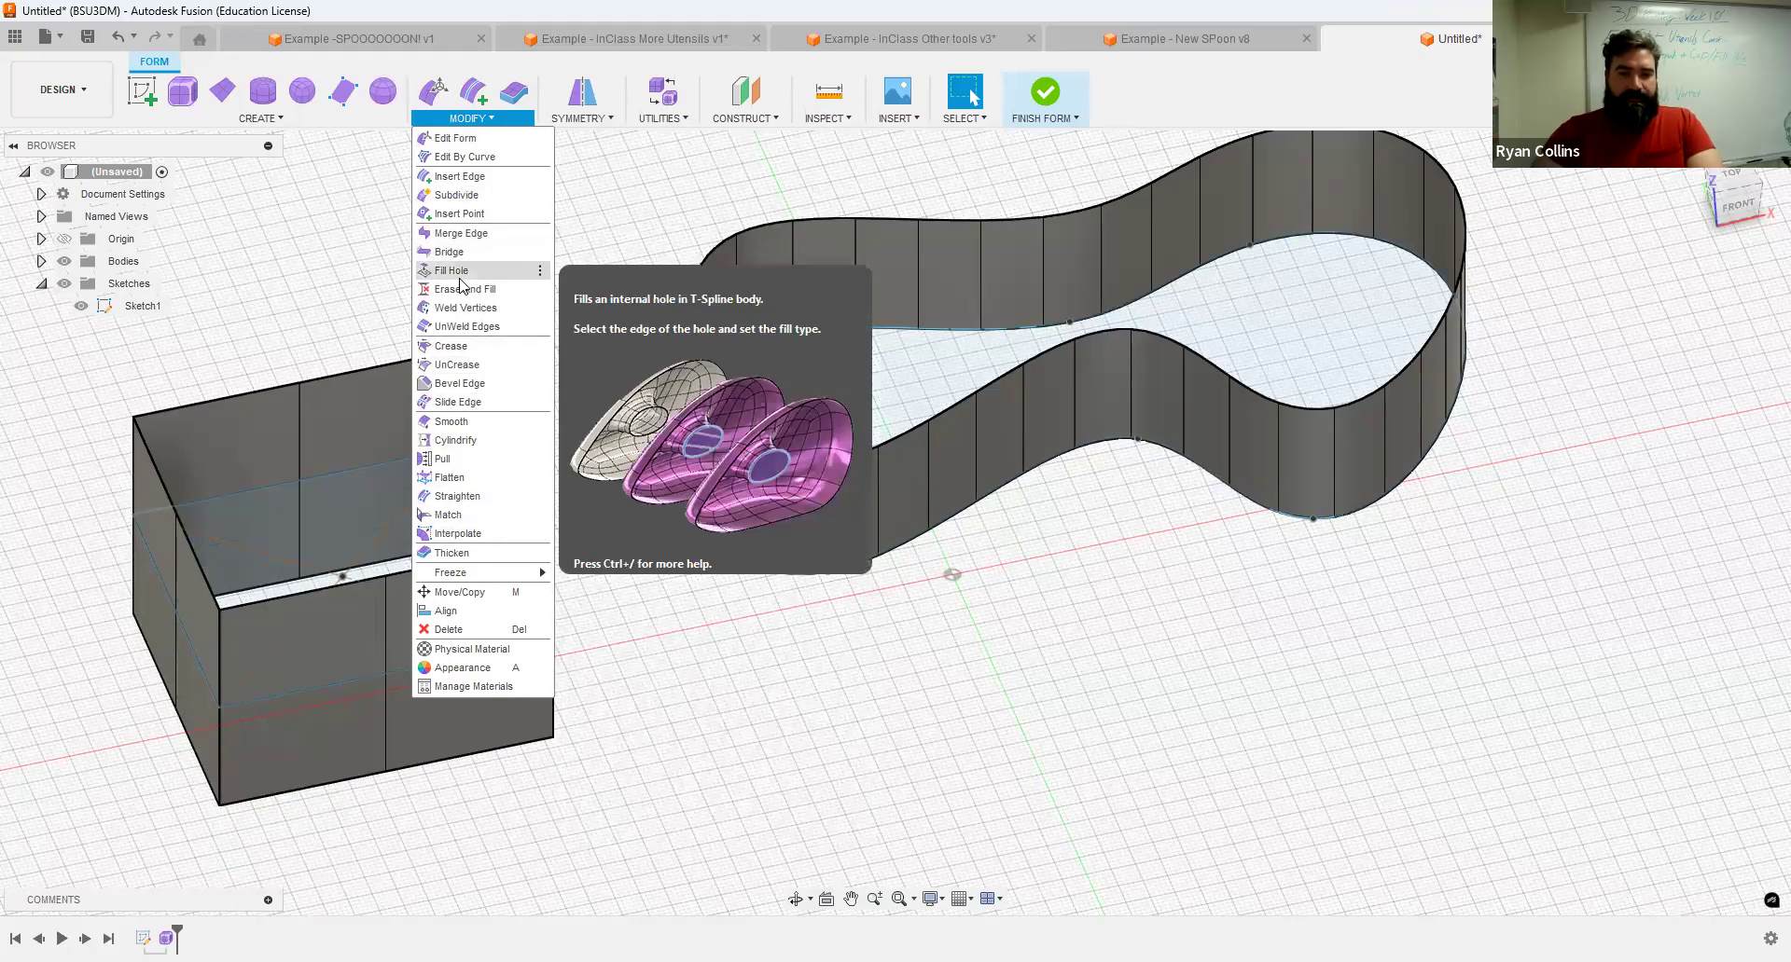
left_click(389, 371)
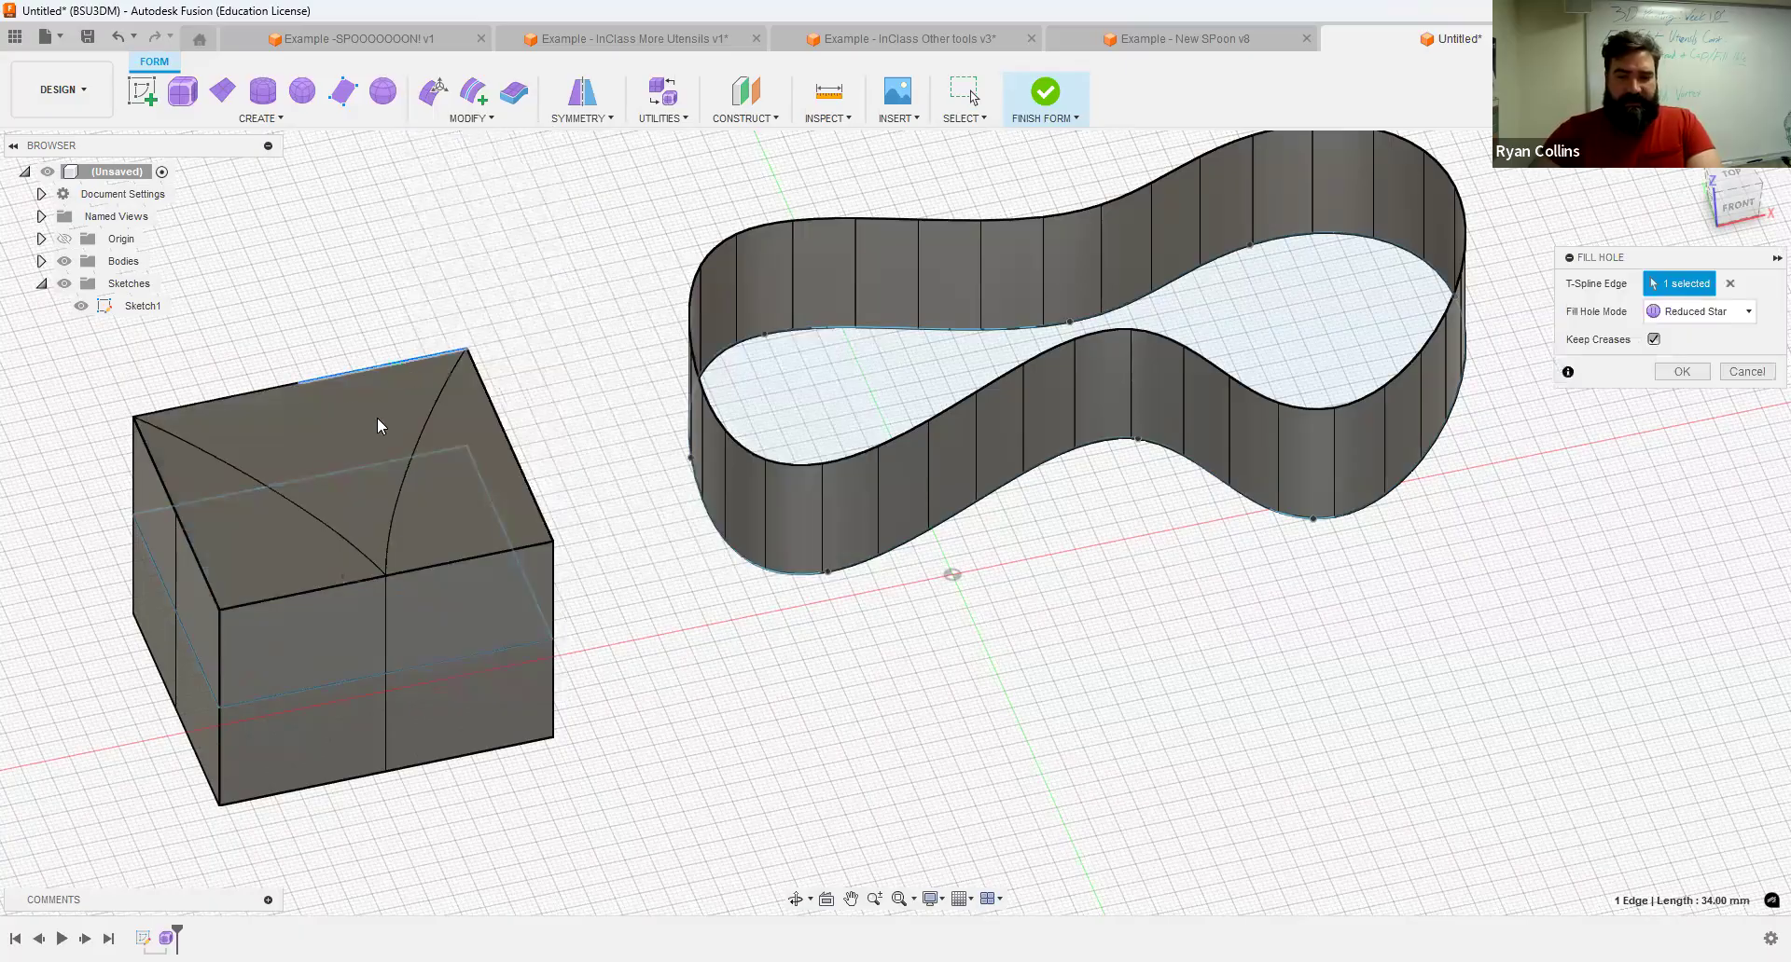
left_click(1673, 319)
left_click(1678, 355)
left_click(1680, 313)
left_click(1687, 374)
left_click(1714, 312)
left_click(1711, 356)
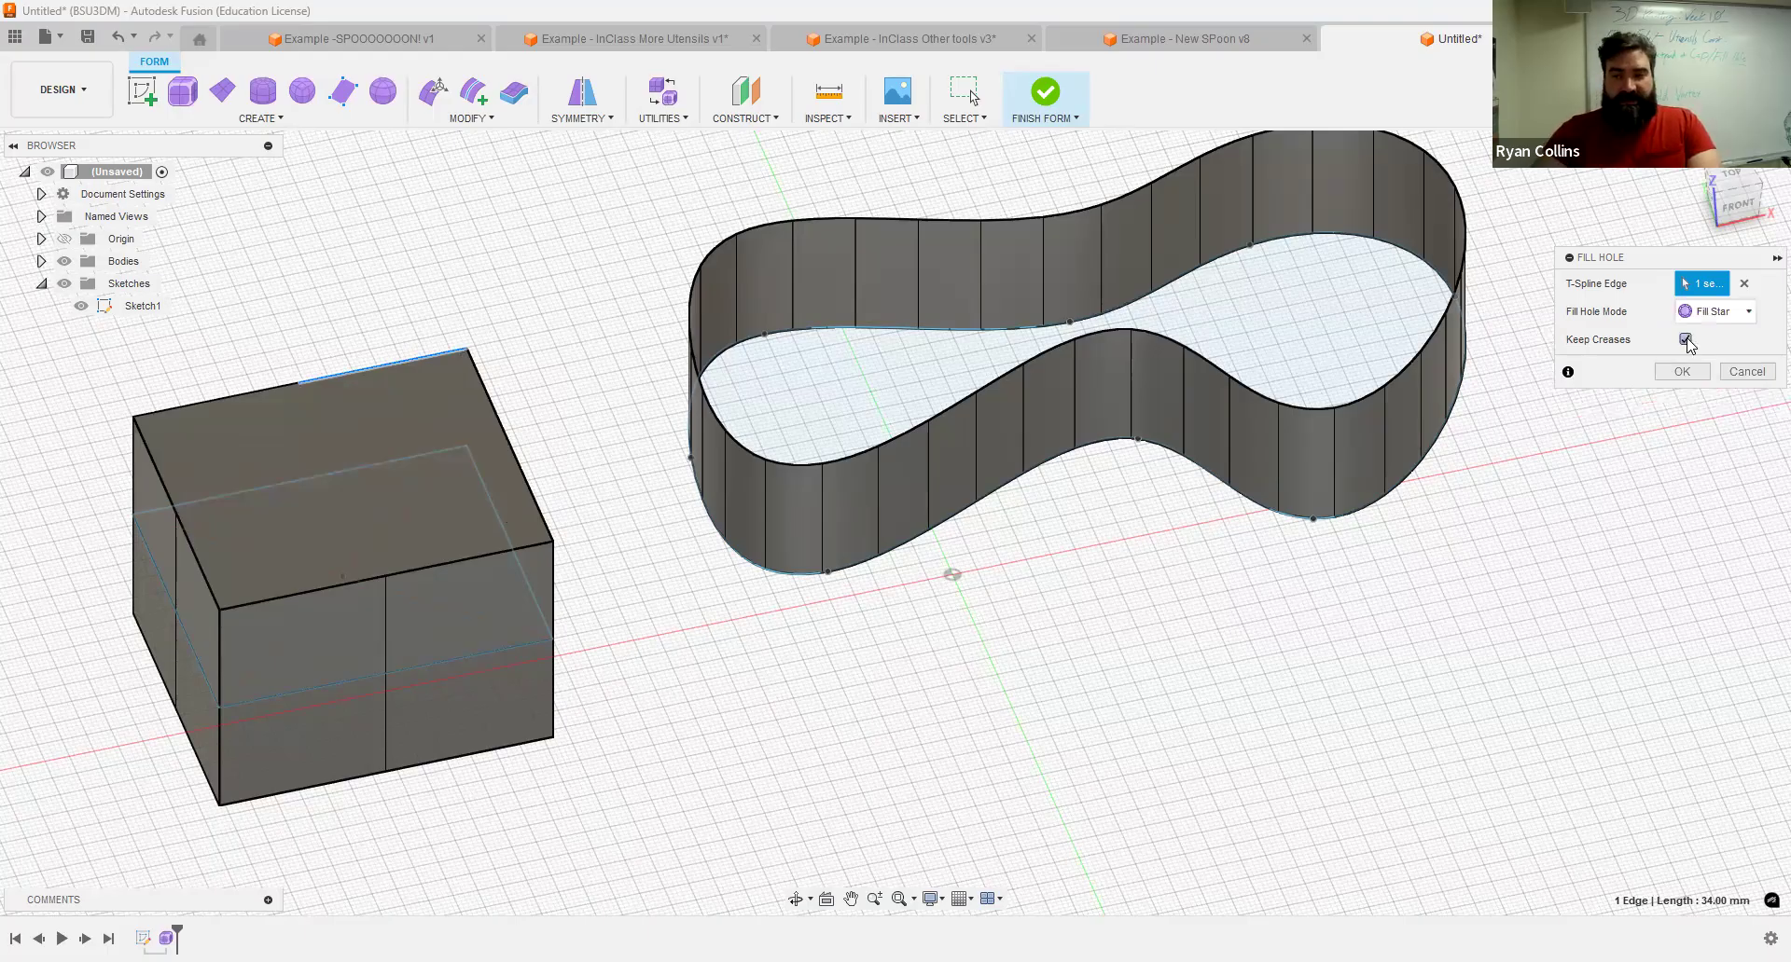
Turn off Keep Creases for the box's top fill, inspect the rounded shape, and accept it.
left_click(1685, 339)
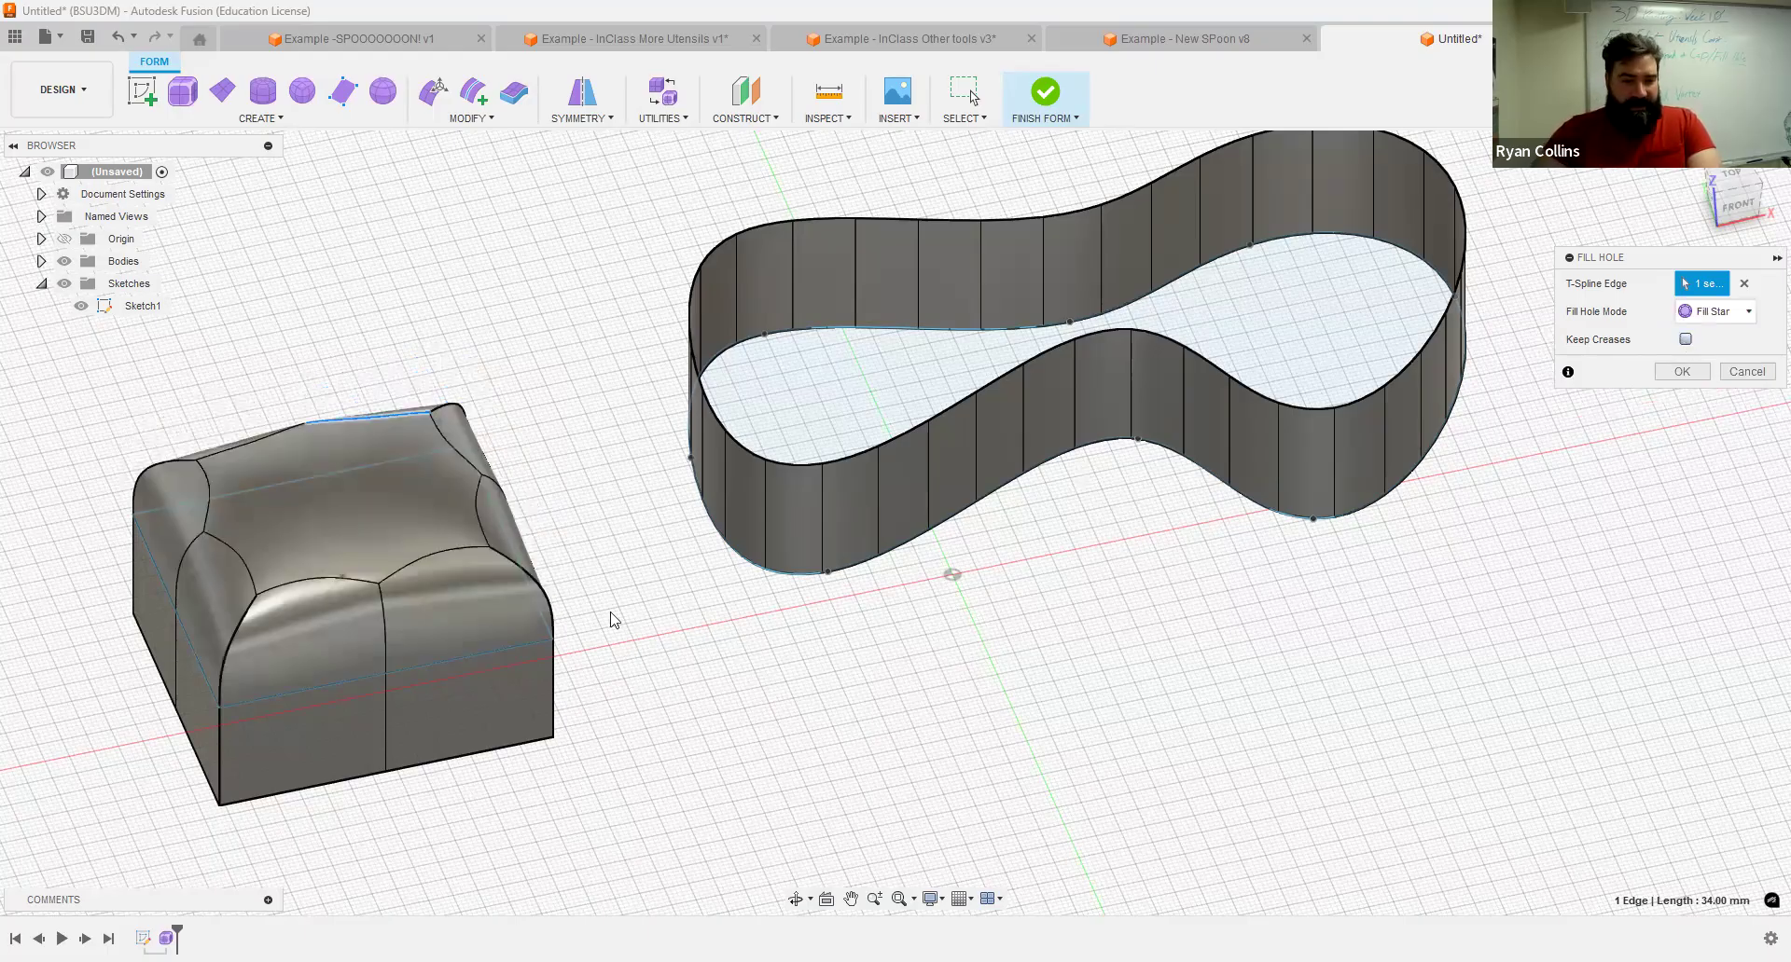
middle_click_drag(612, 620, 567, 530, "shift")
scroll(567, 529, "up", 3)
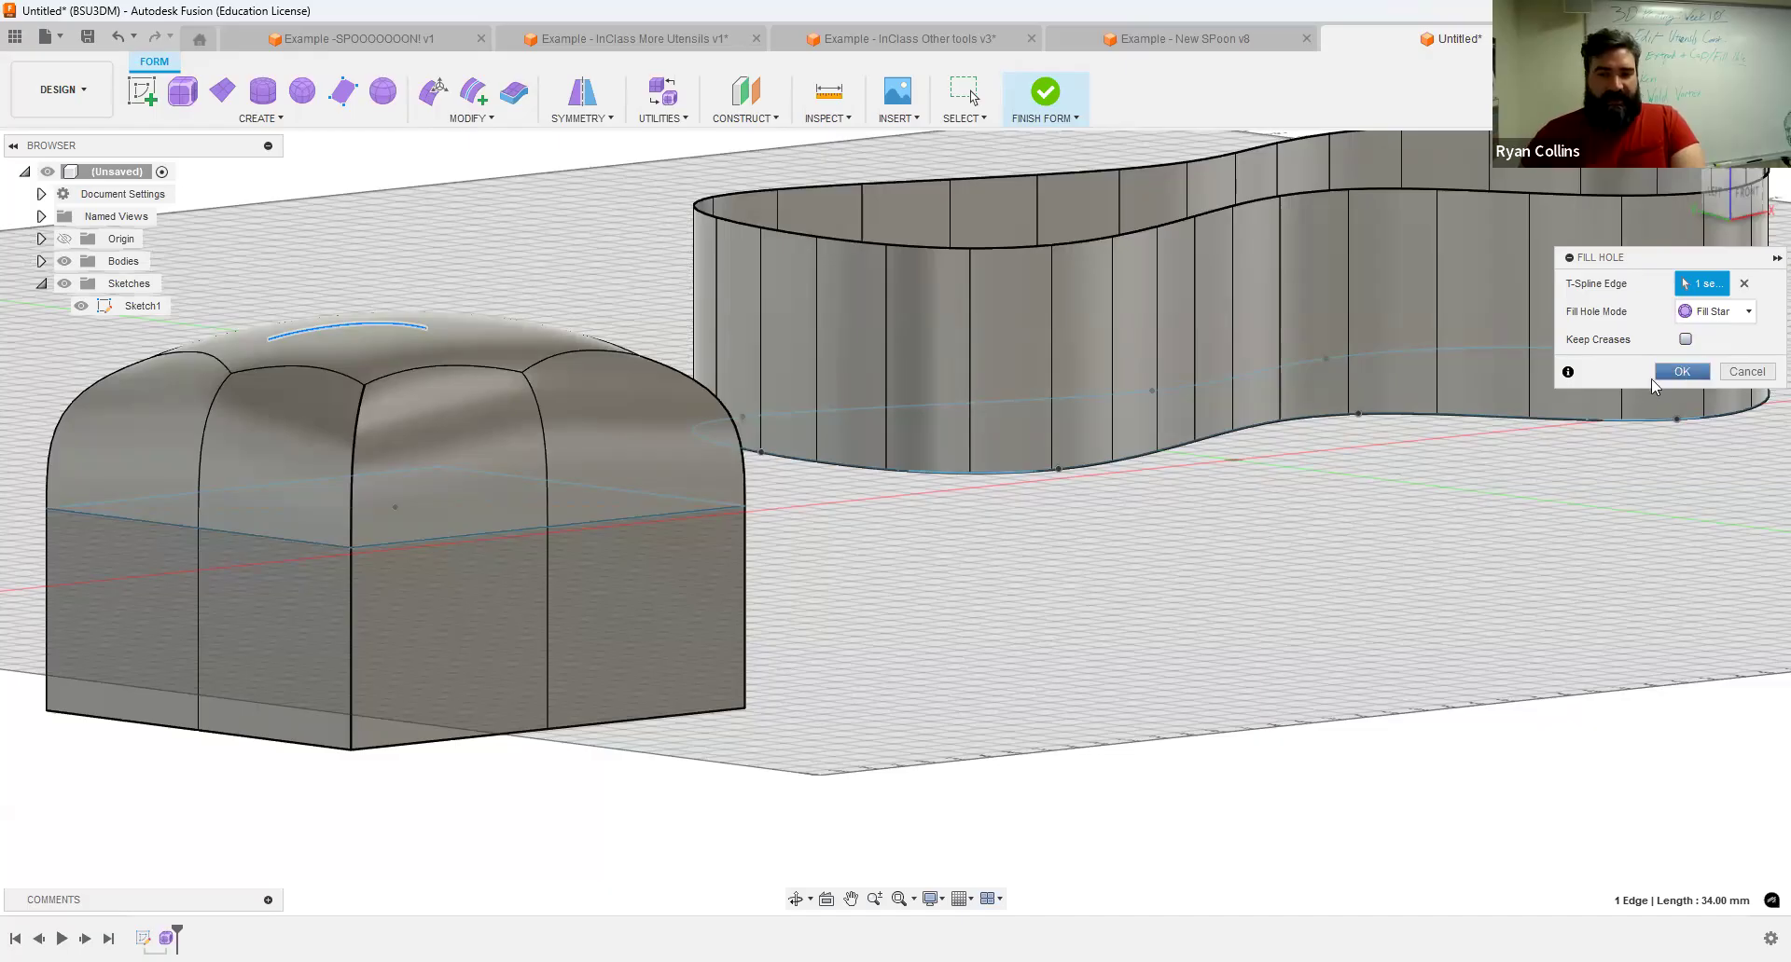
left_click(1682, 372)
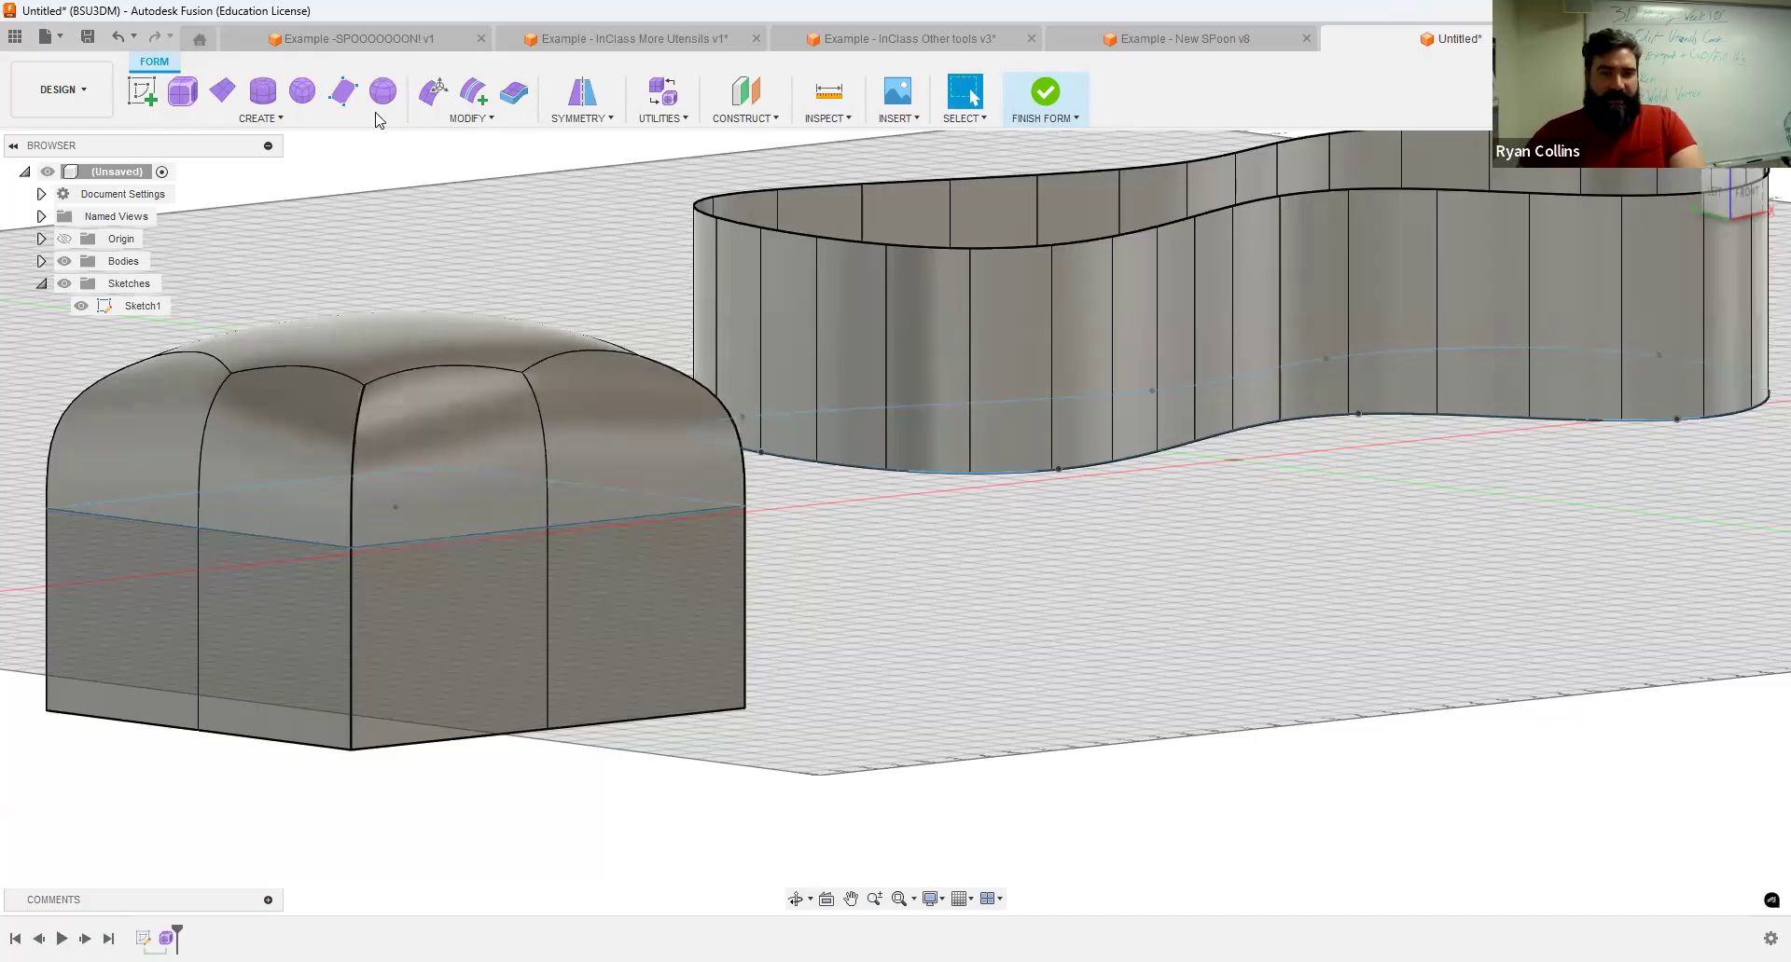
Crease four edges of the box's filled top, two at the near corner and two at the opposite corner.
left_click(472, 119)
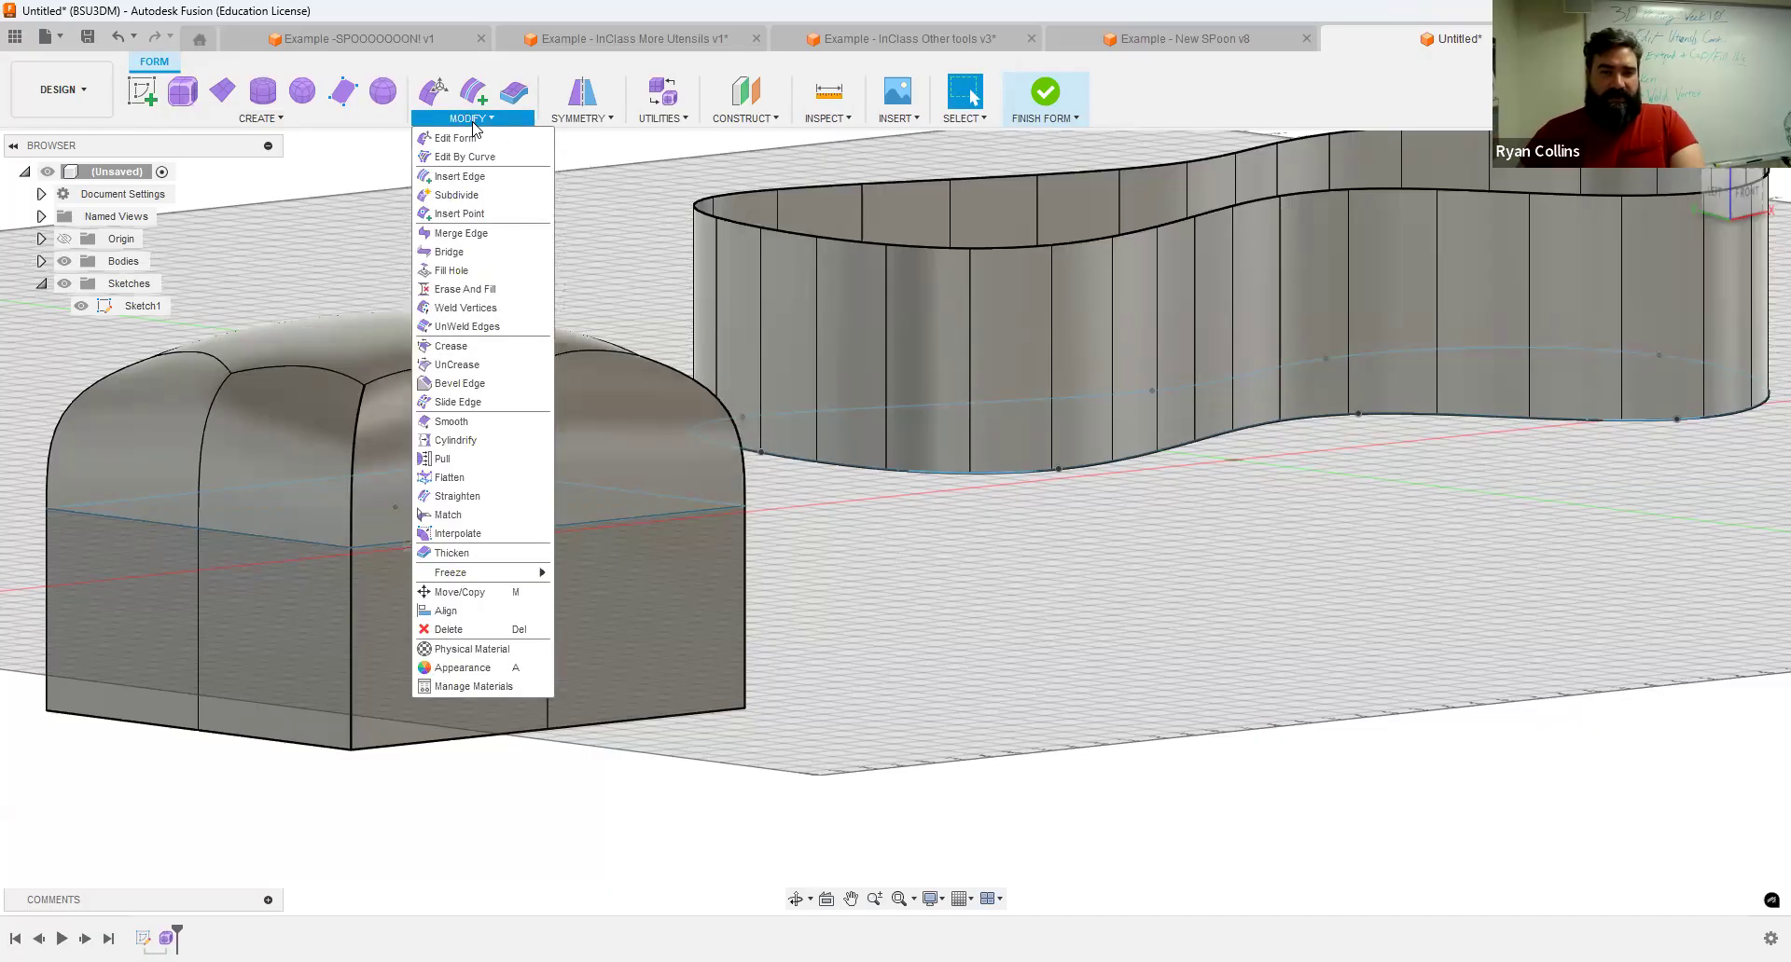
left_click(440, 347)
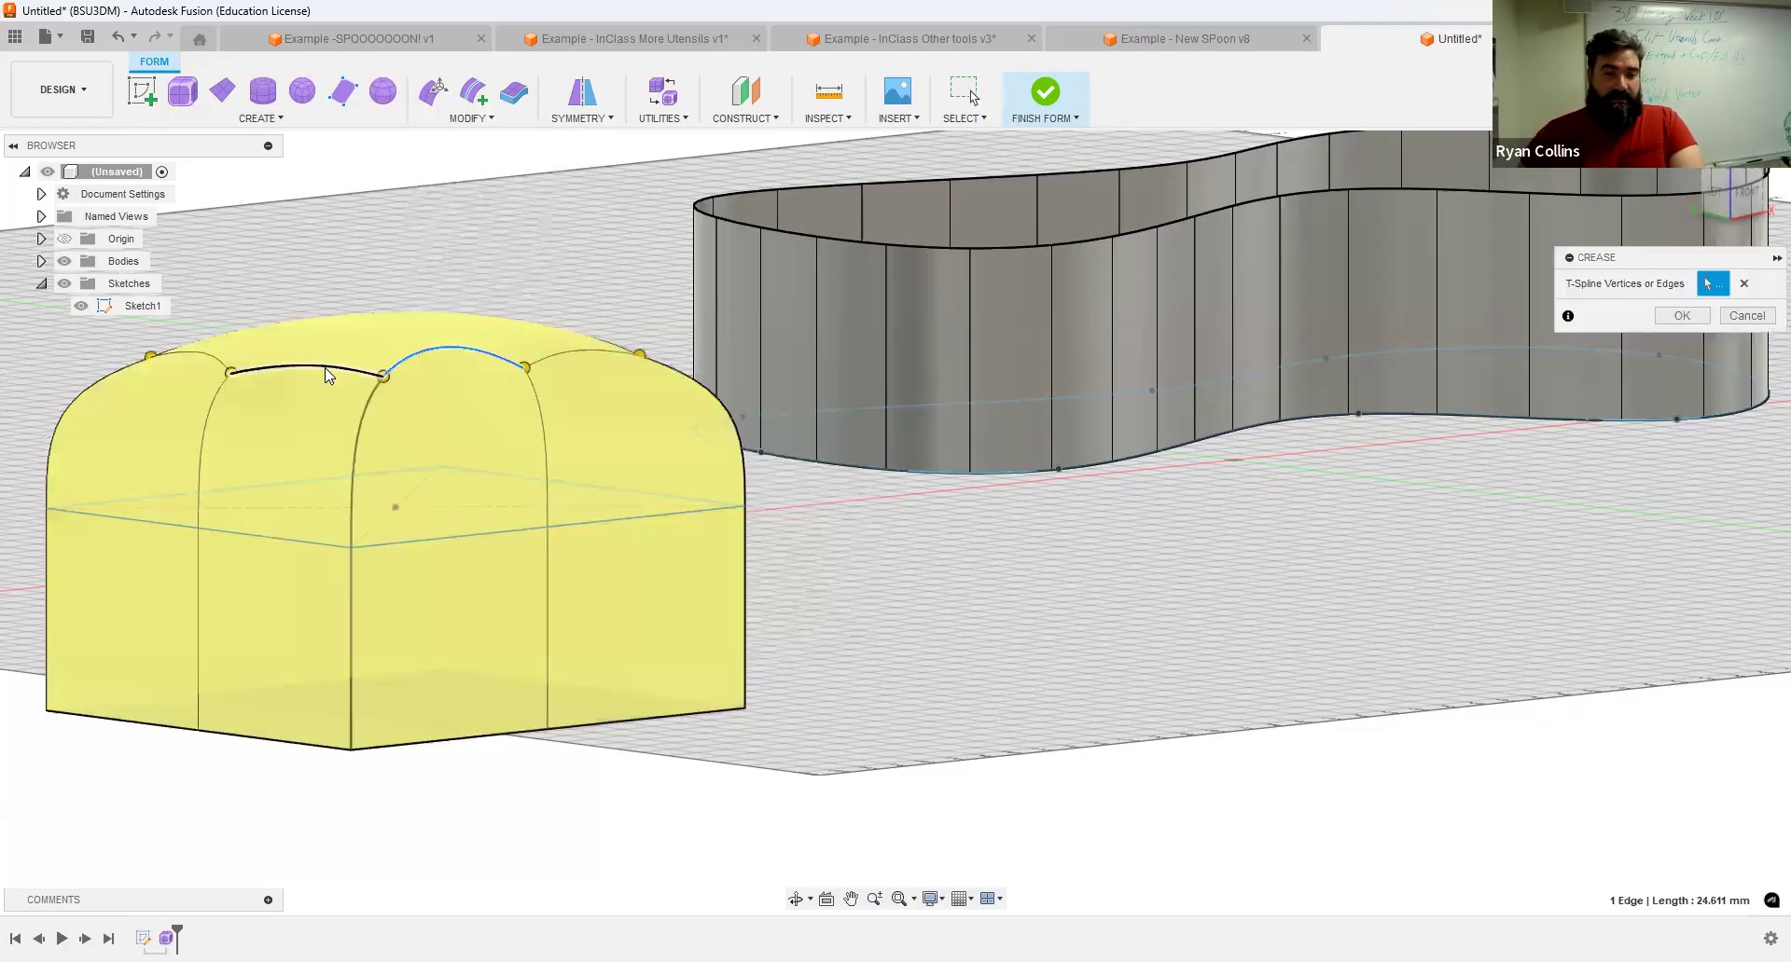
left_click(362, 377)
middle_click_drag(362, 377, 461, 472, "shift")
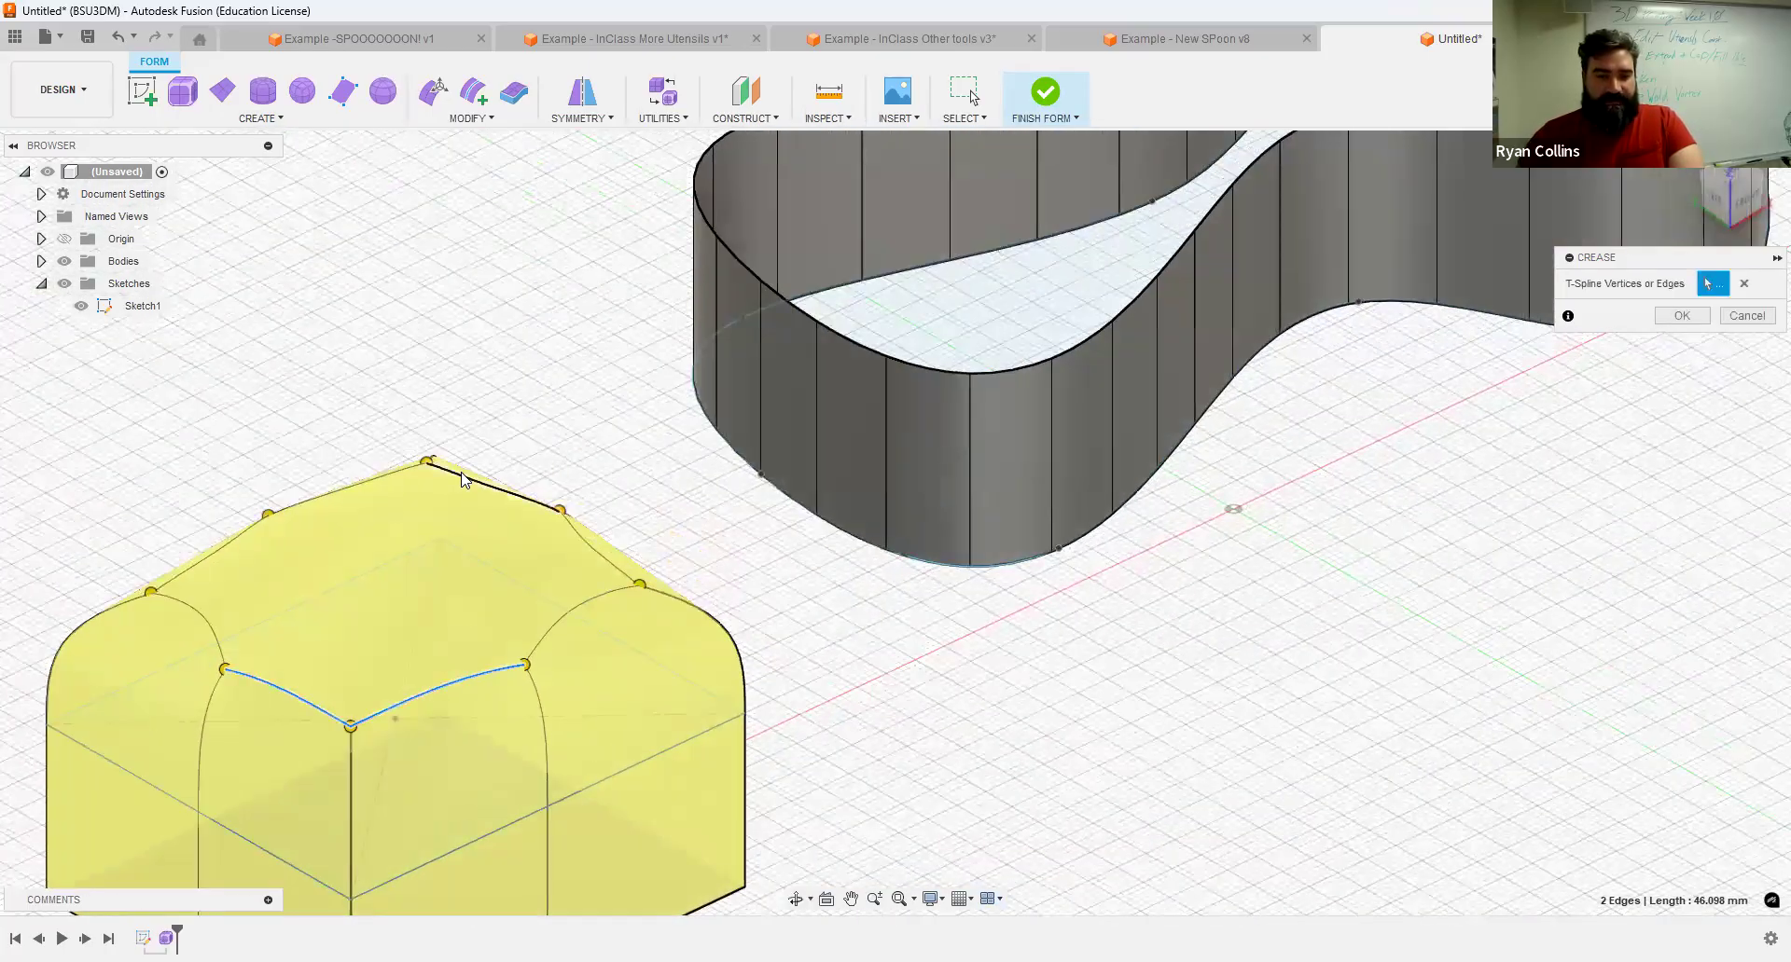
left_click(402, 474)
left_click(393, 464)
mouse_move(393, 465)
middle_mouse_down("shift")
mouse_move(494, 437)
mouse_move(444, 399)
mouse_move(552, 424)
mouse_move(467, 439)
middle_mouse_up("shift")
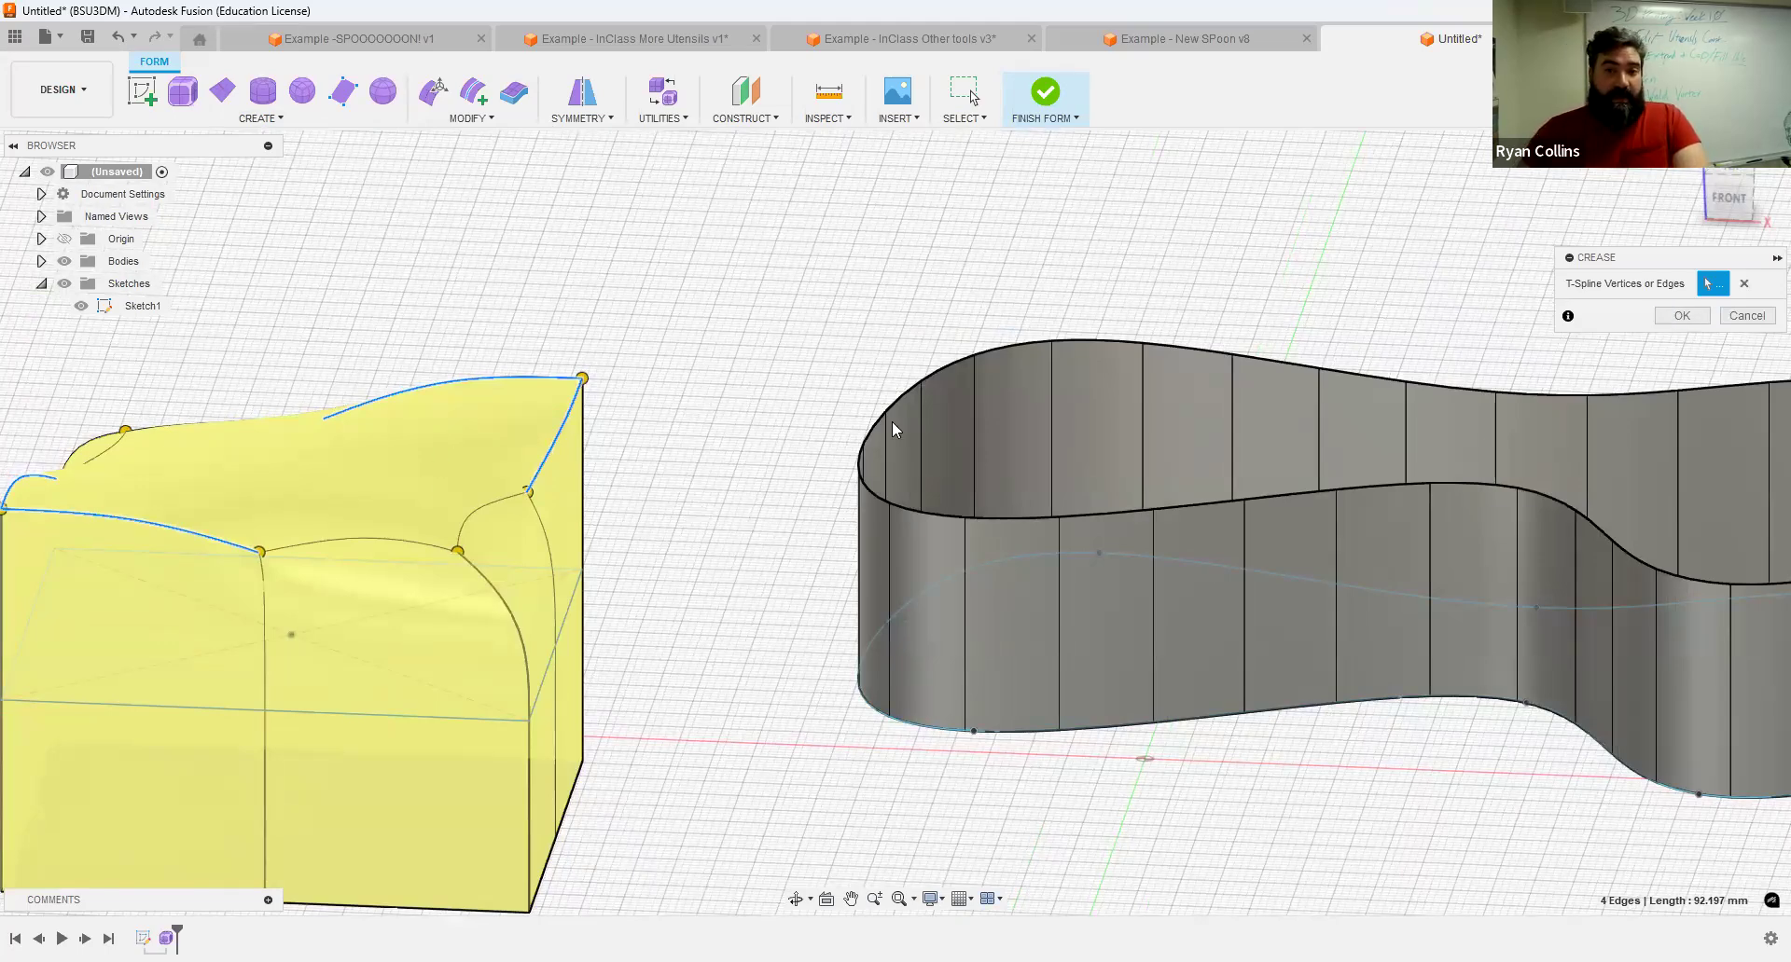
Look at the example spoon and kitchen tool designs in their open documents, and return to the untitled form.
left_click(1199, 41)
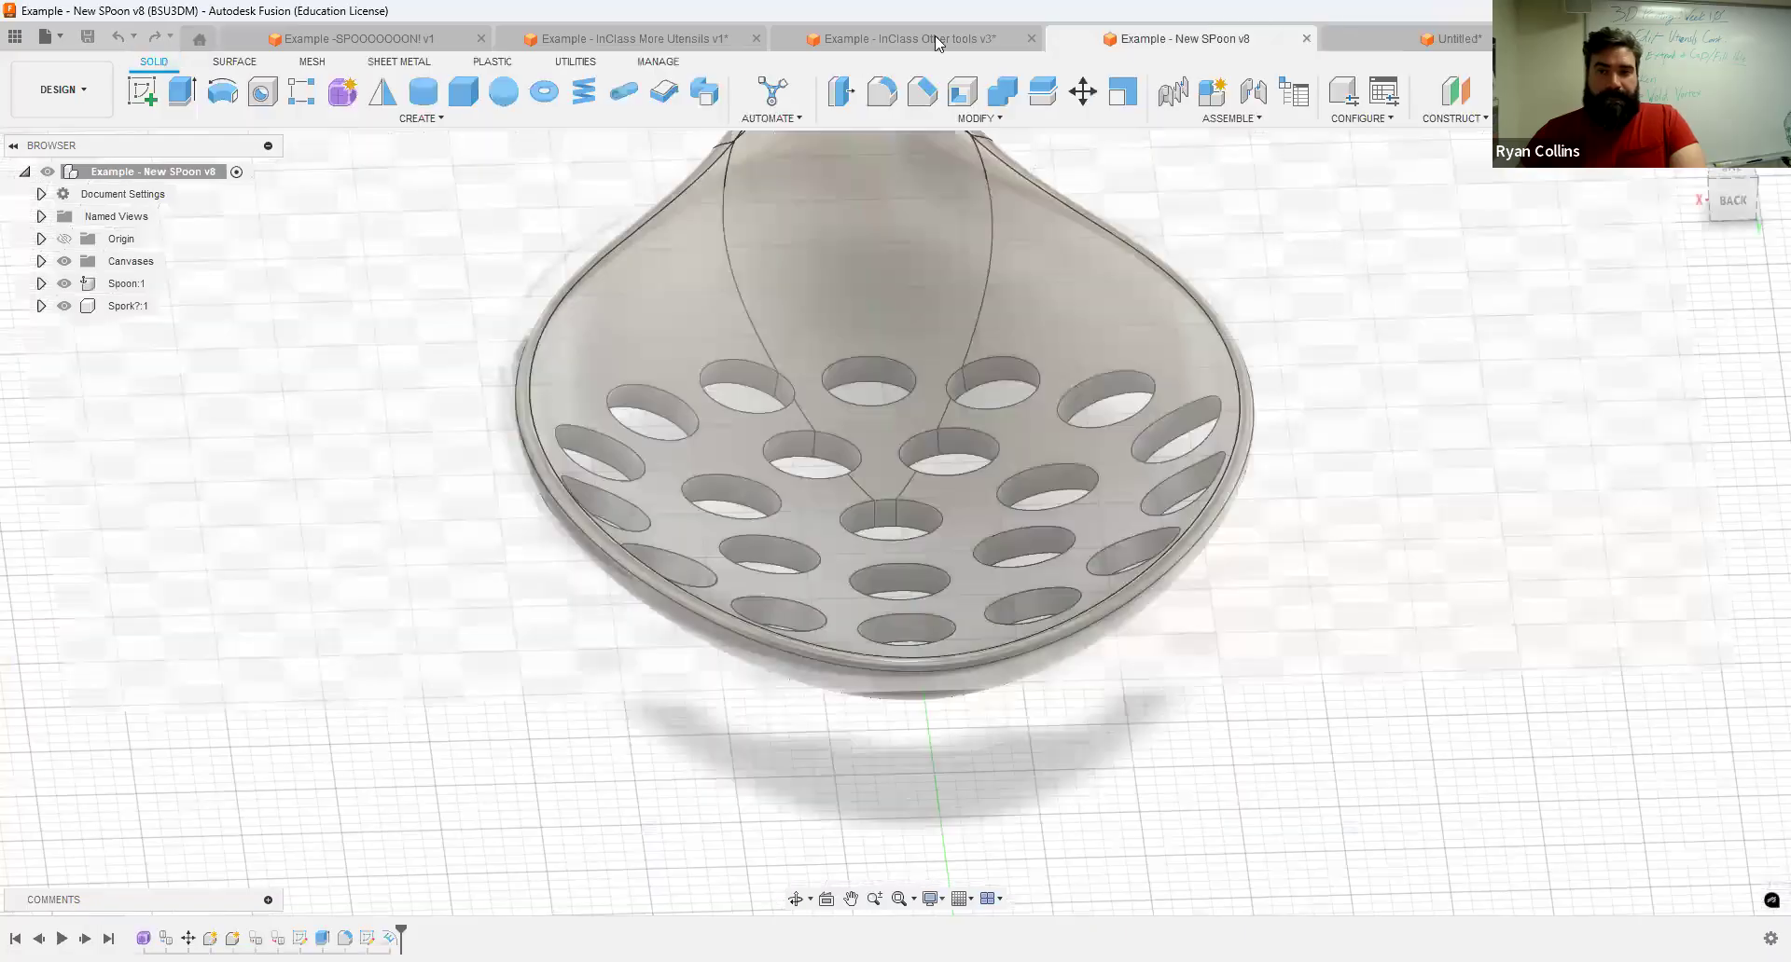
left_click(935, 36)
middle_click_drag(1147, 601, 746, 504, "shift")
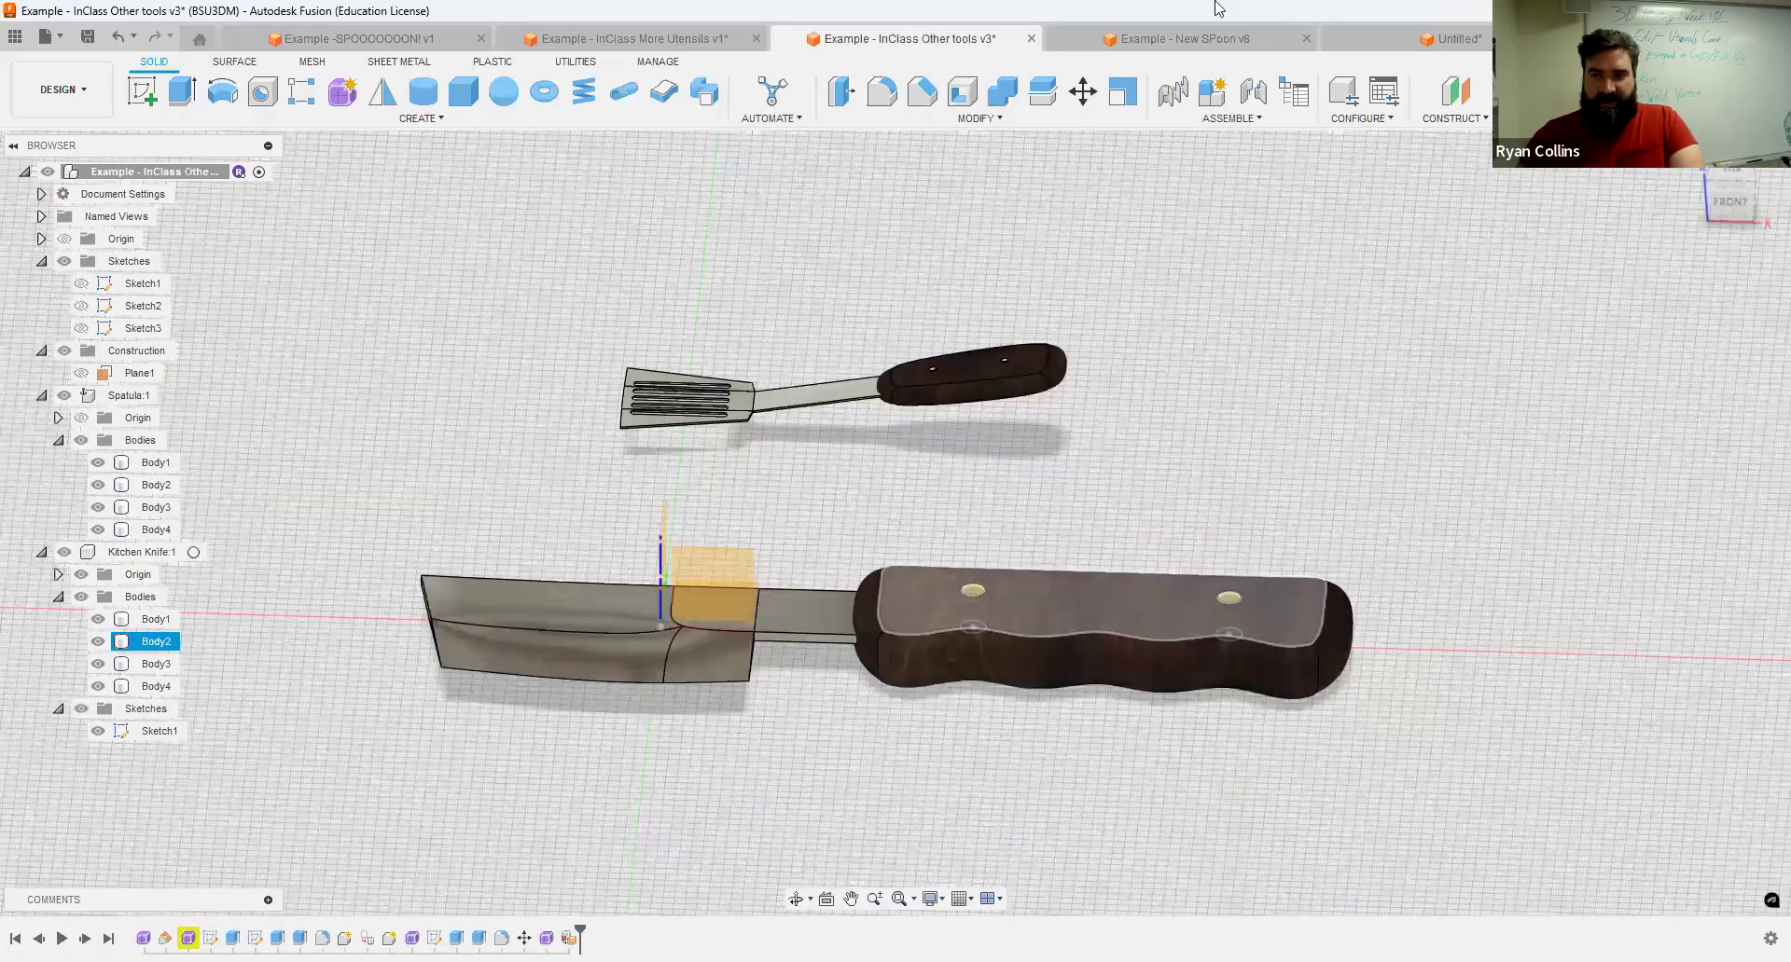
left_click(1460, 41)
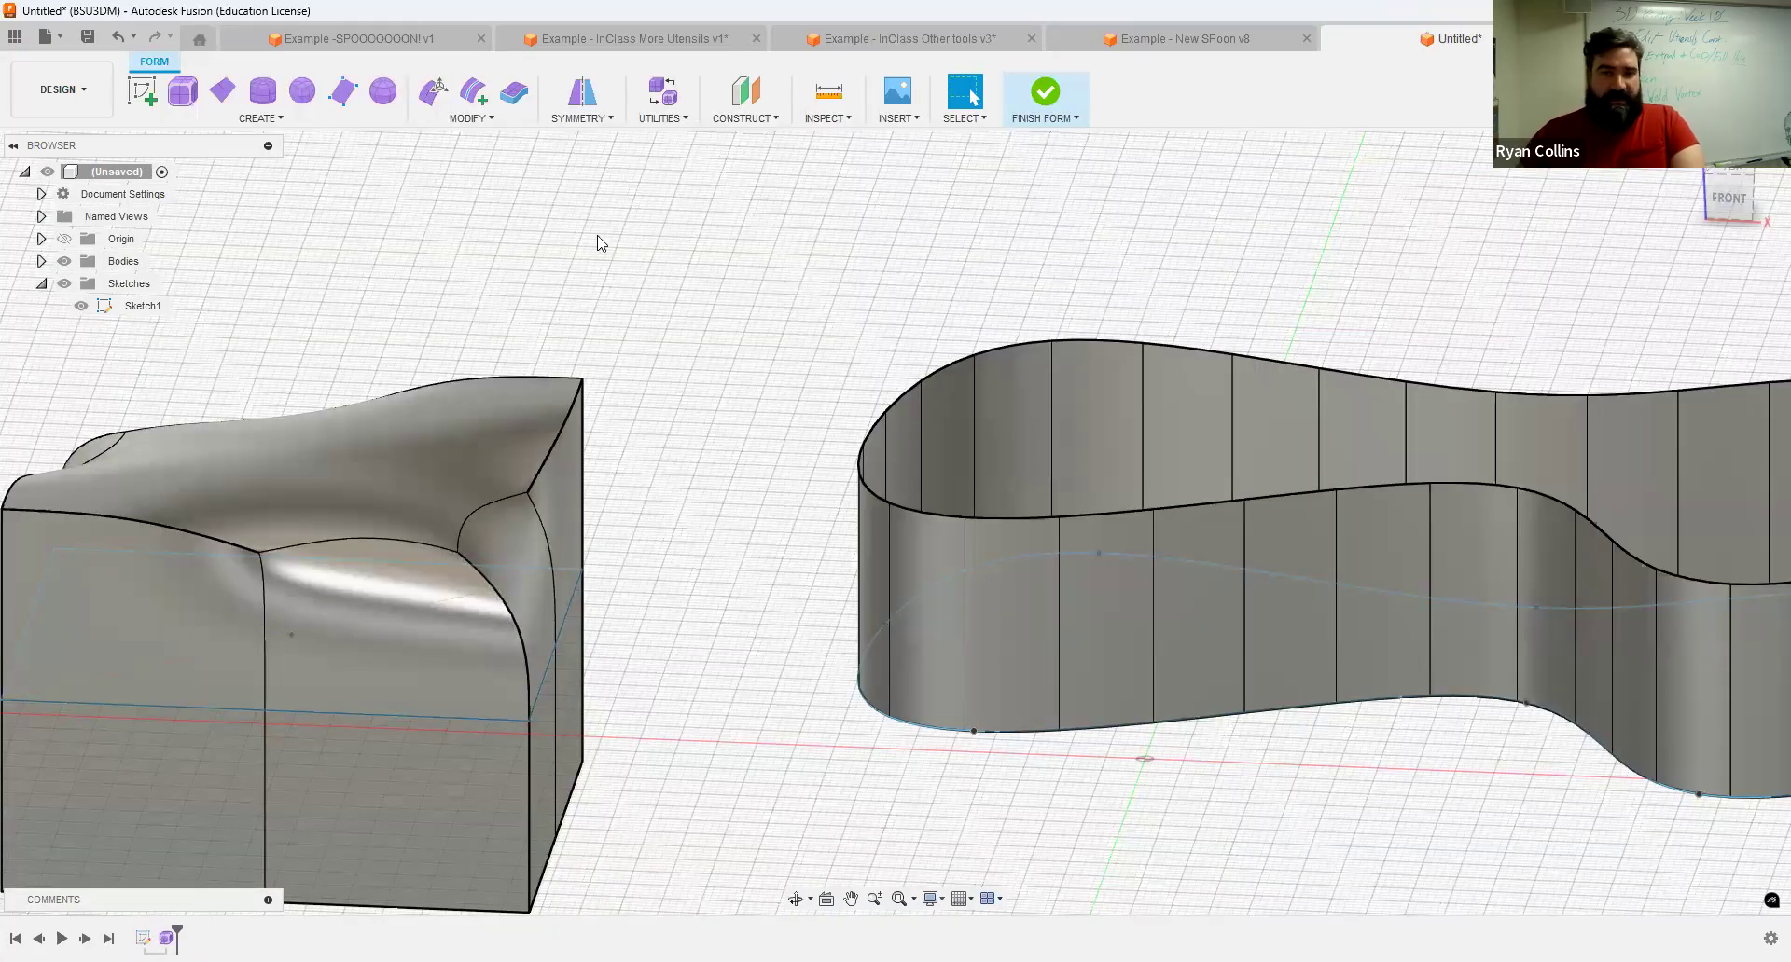
Start Fill Hole on the spline body's open top, compare the Fill Star and Collapse modes, and choose Reduced Star.
left_click(466, 119)
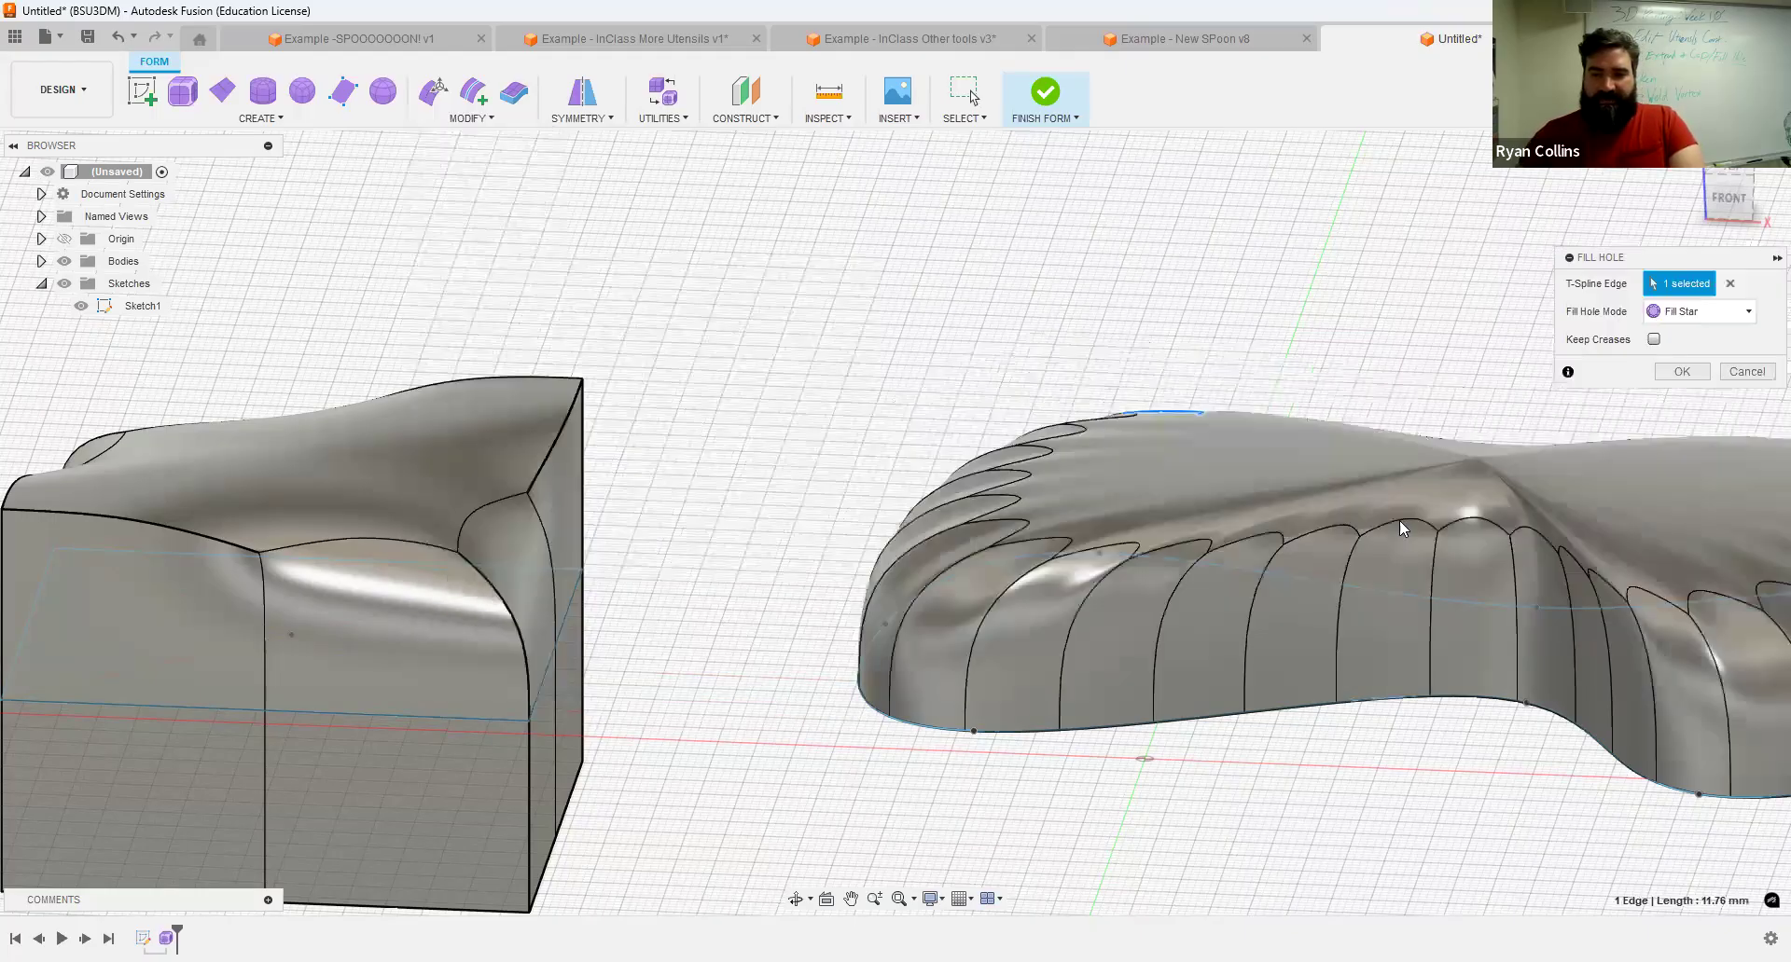
middle_click_drag(1399, 521, 1031, 451, "shift")
scroll(1119, 537, "up", 2)
scroll(1119, 537, "up", 3)
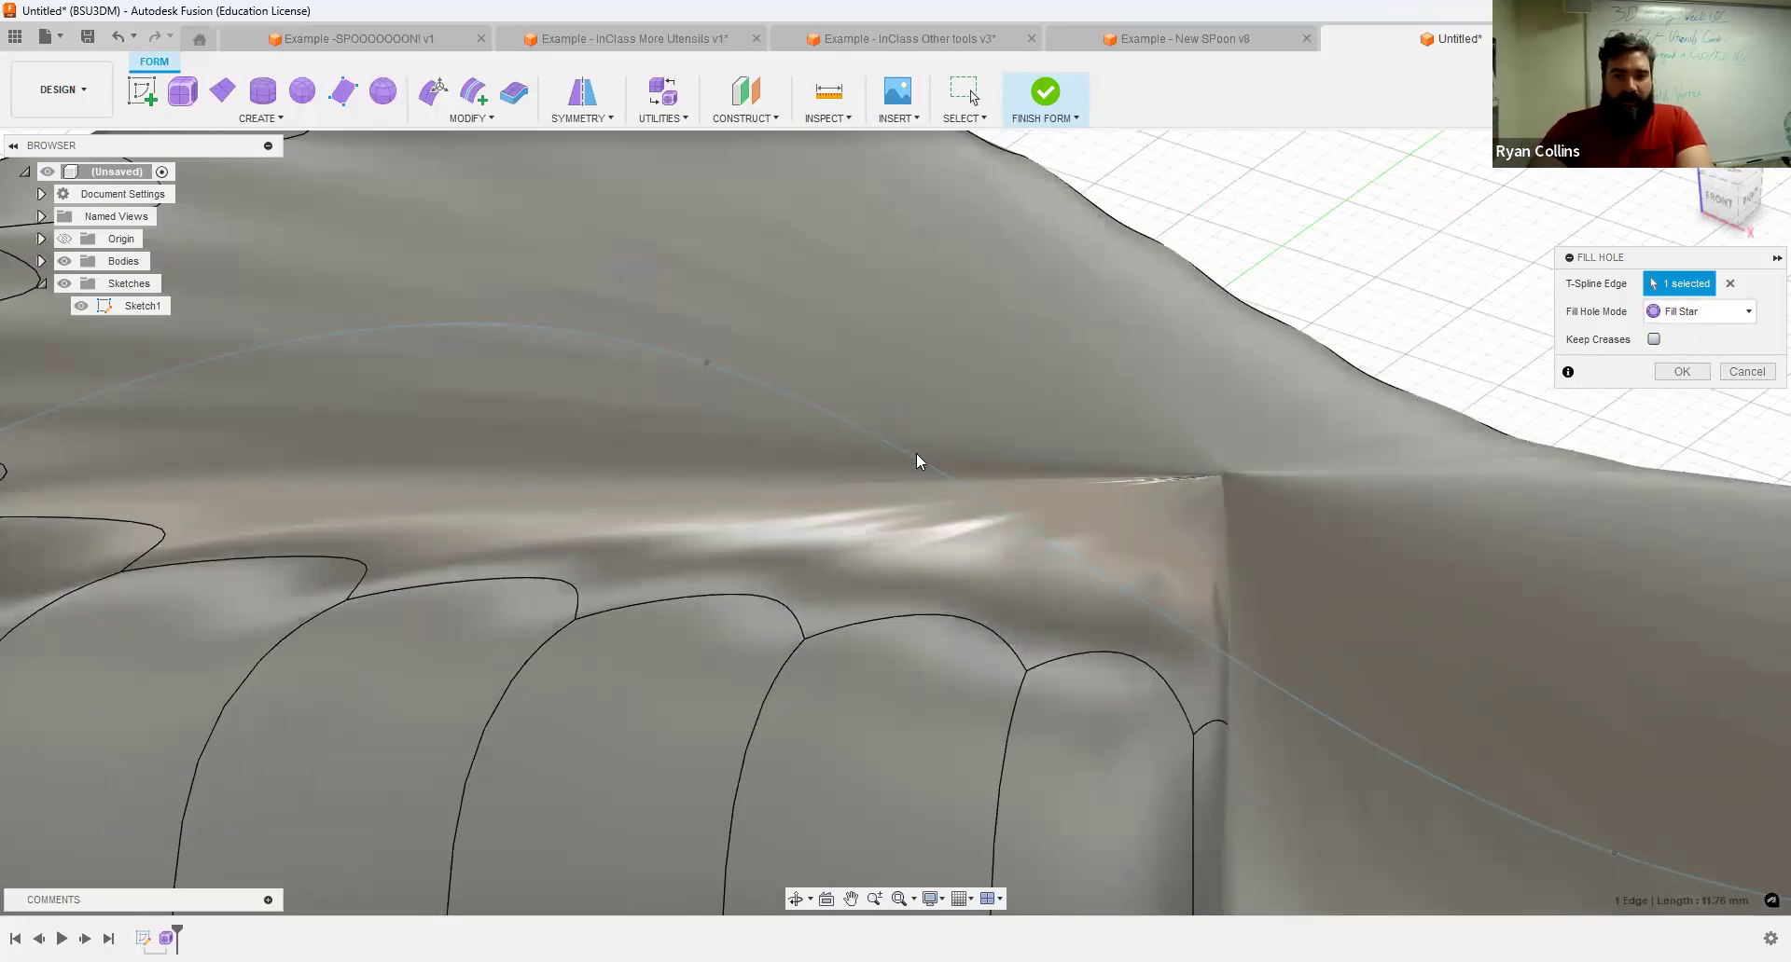
left_click(1687, 317)
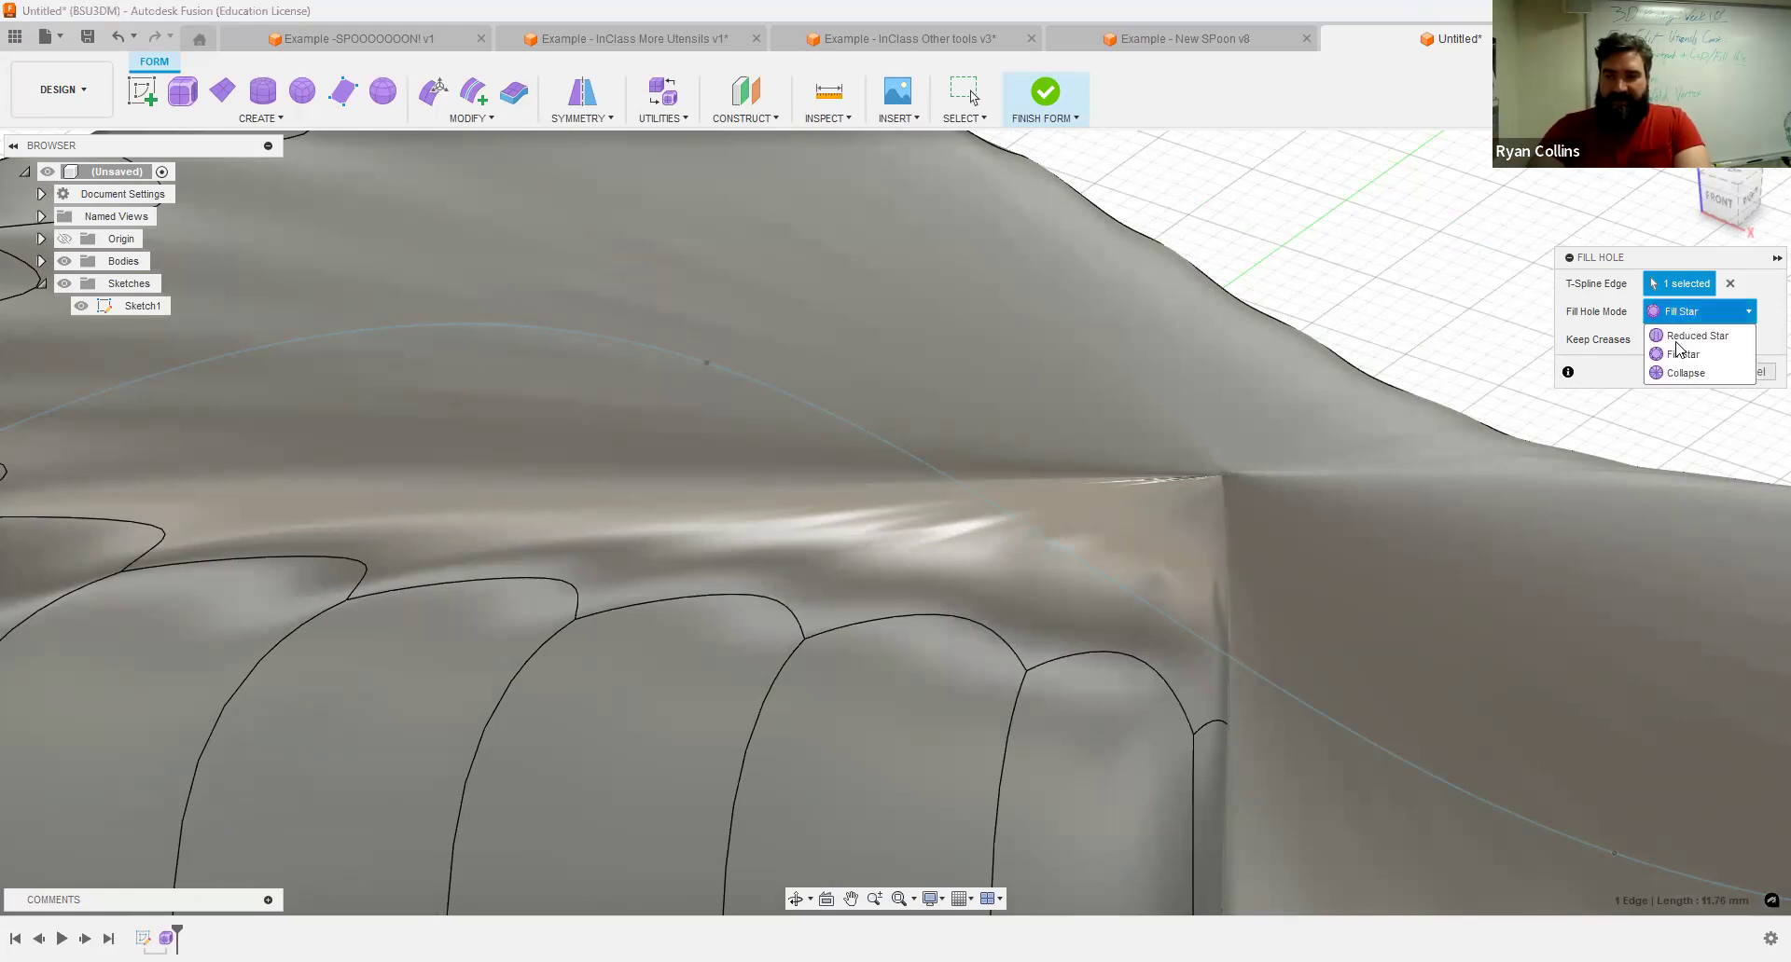
left_click(1683, 373)
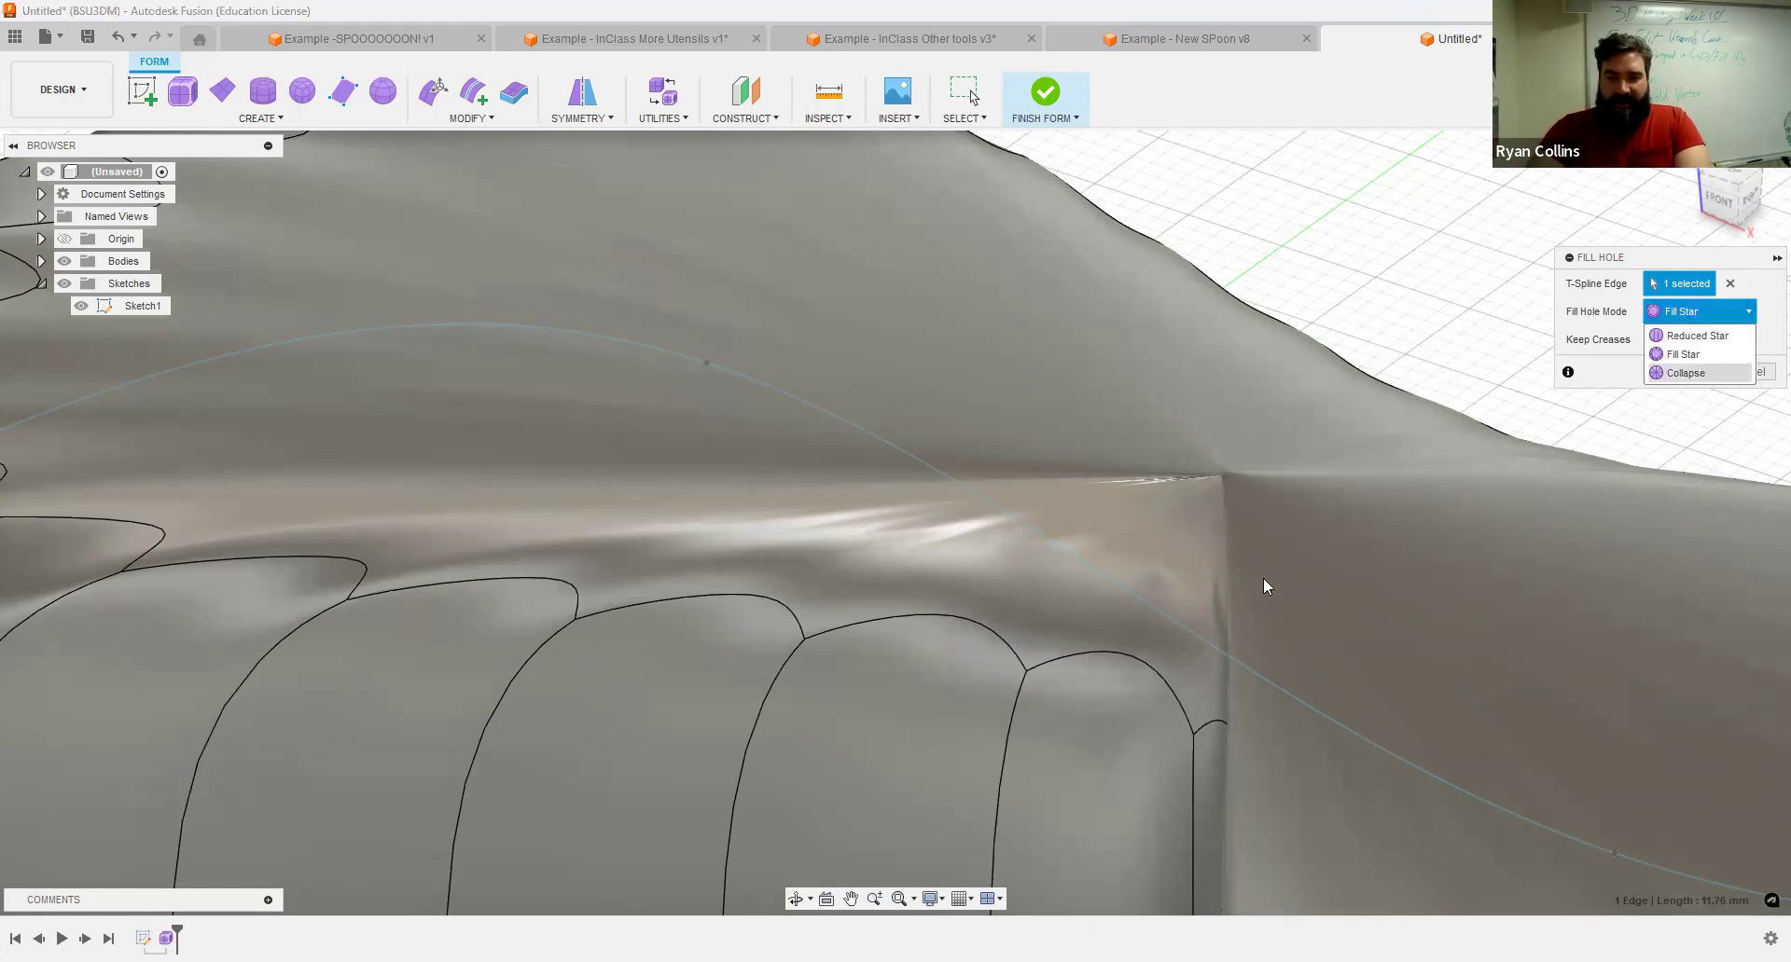
middle_click_drag(1263, 587, 1158, 517, "shift")
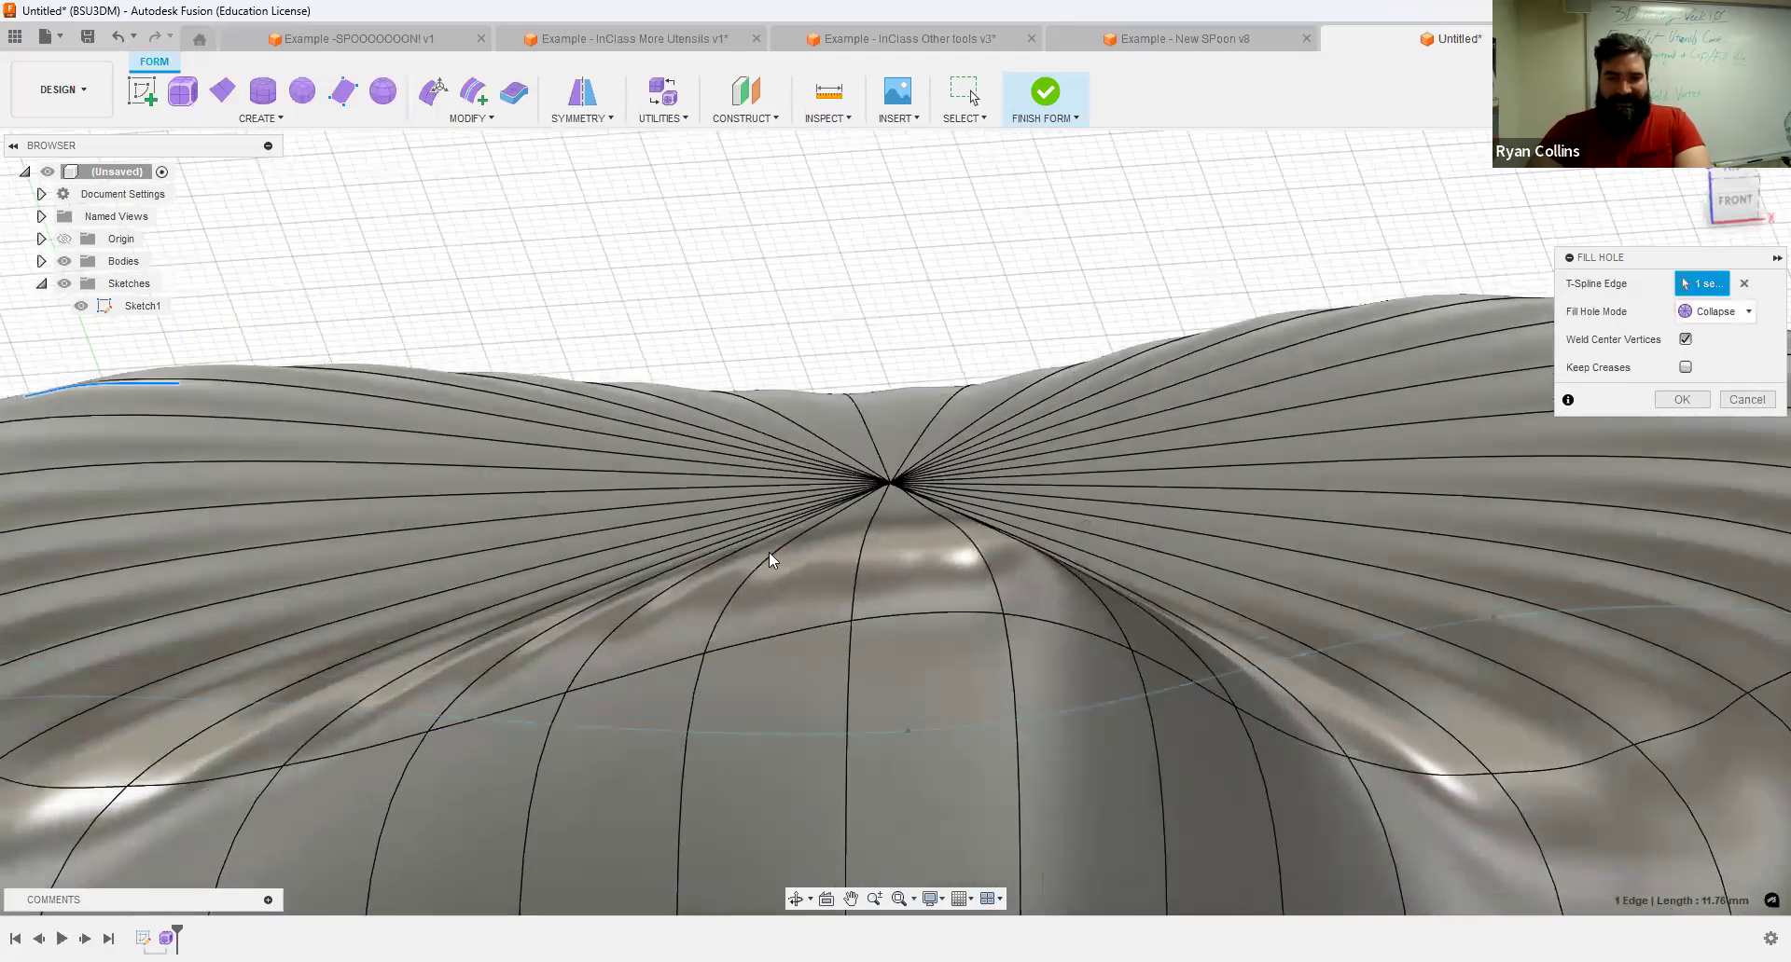
left_click(1715, 317)
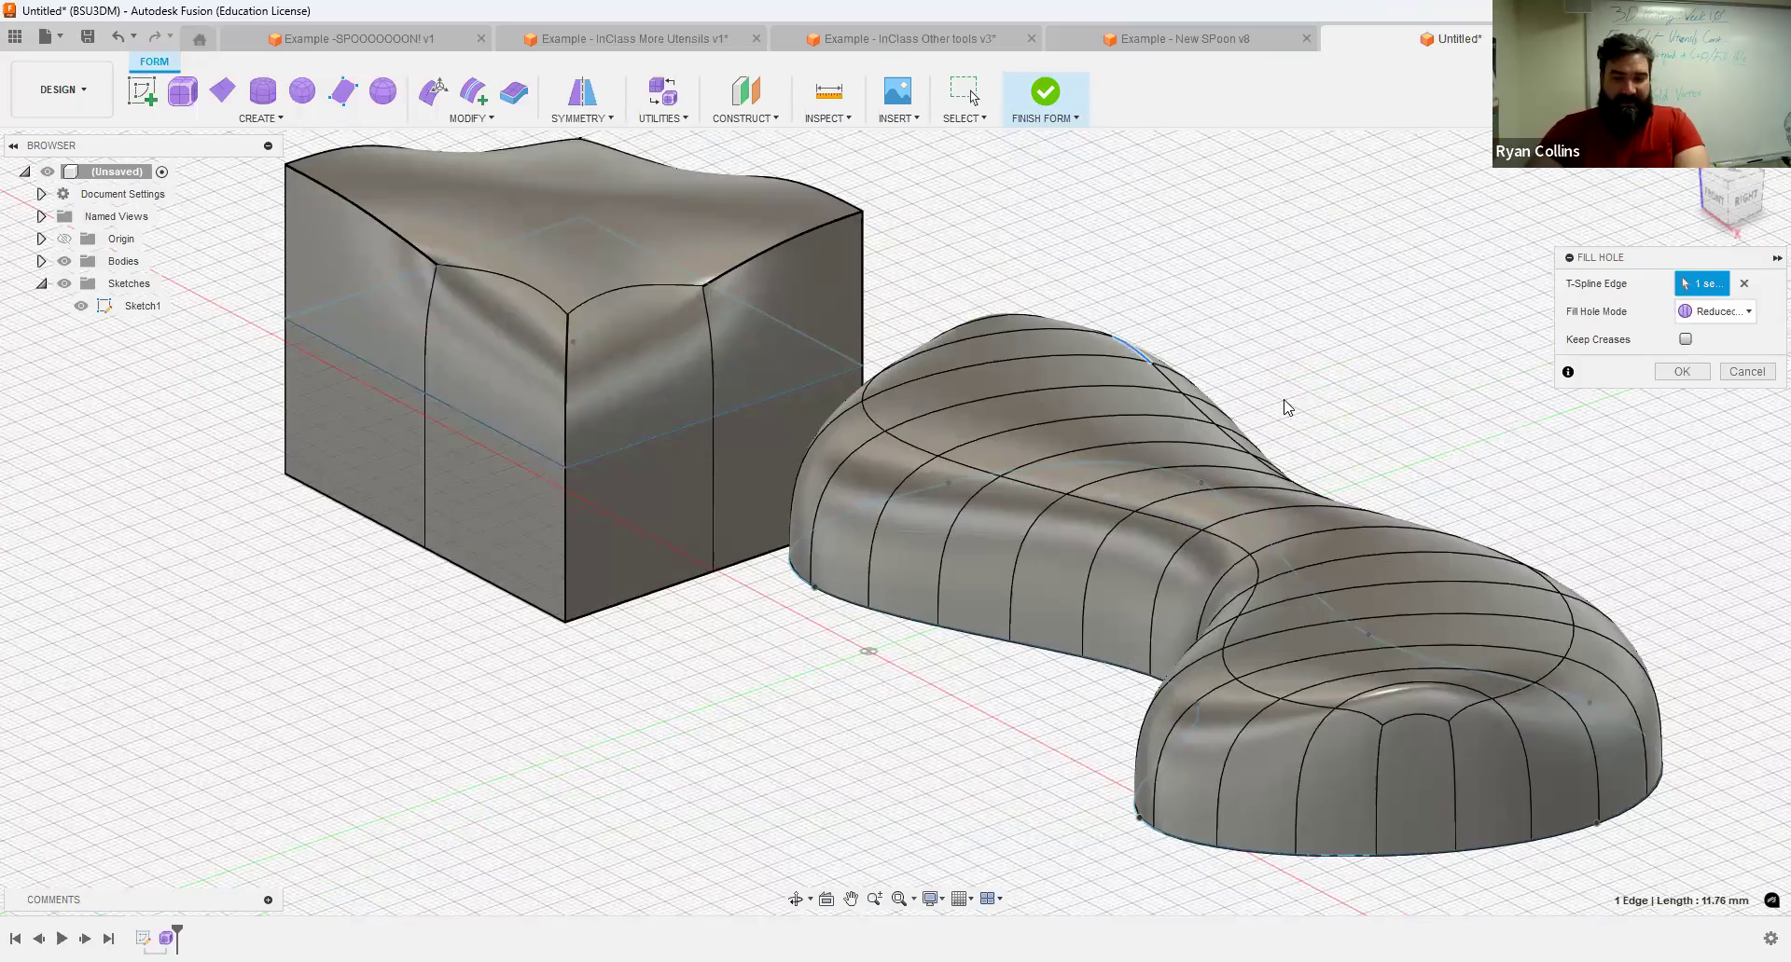
Try Keep Creases on the spline body's top fill, turn it off again, and accept the fill.
left_click(1685, 340)
left_click(1685, 339)
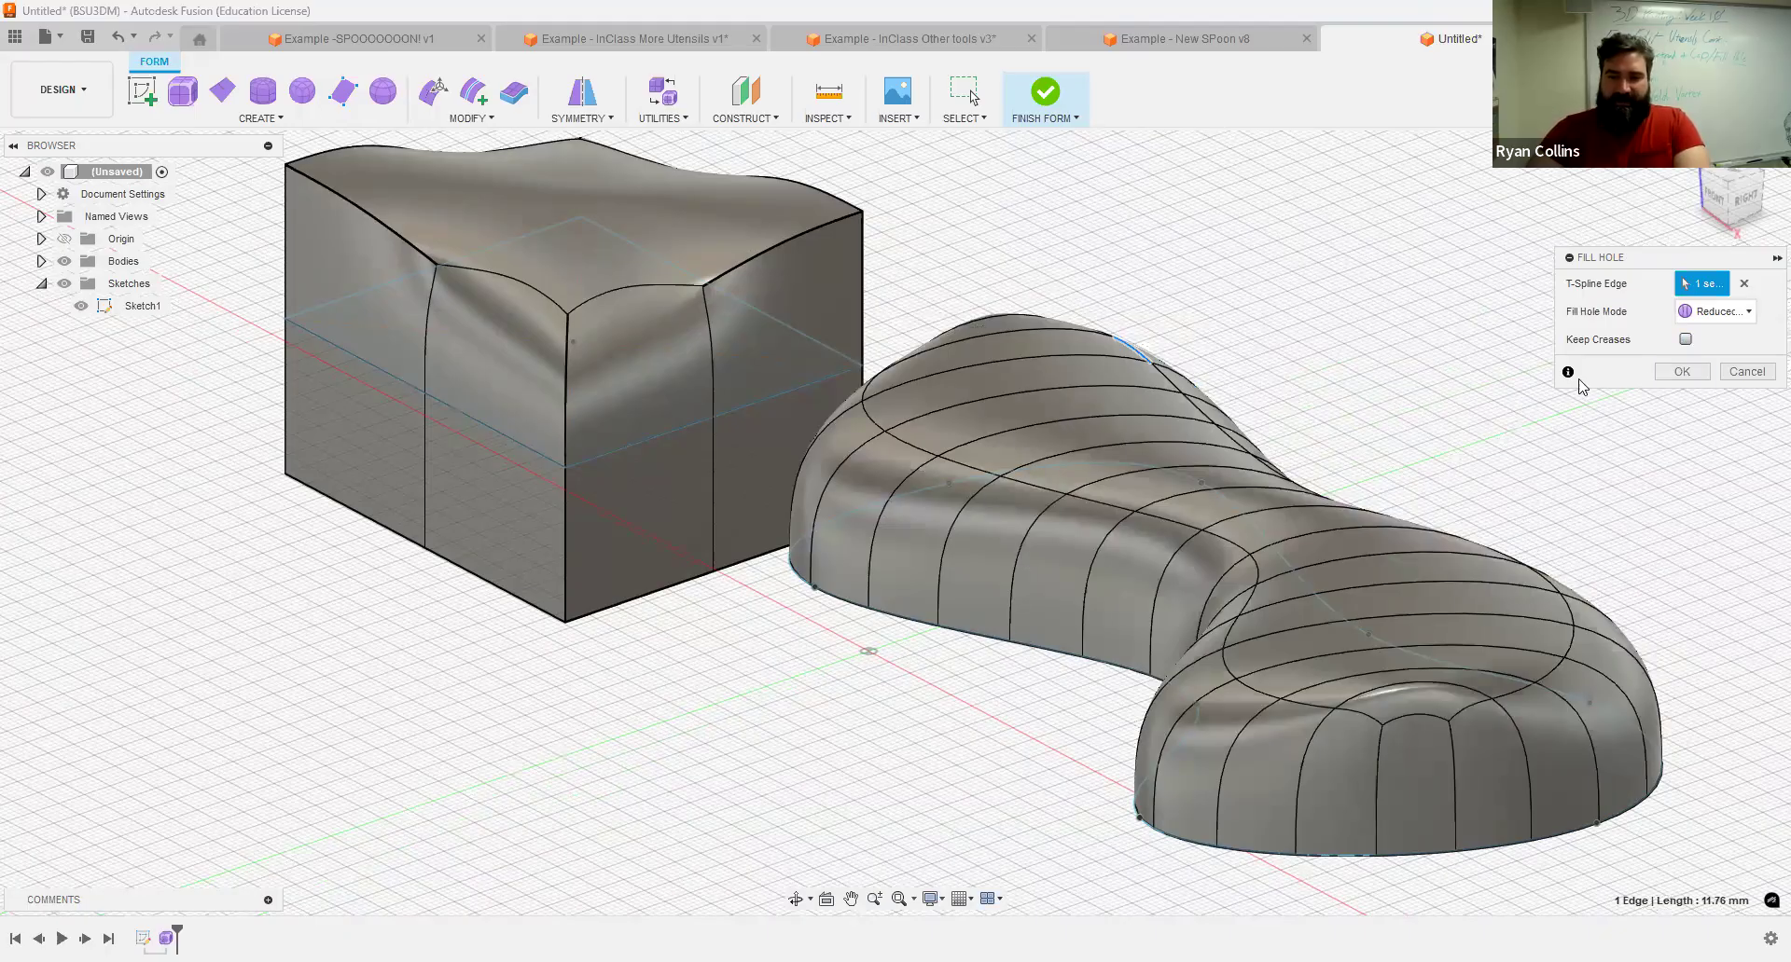
left_click(1679, 372)
Fill the spline body's open underside using Reduced Star mode with Keep Creases off.
right_click(1423, 367)
left_click(1458, 278)
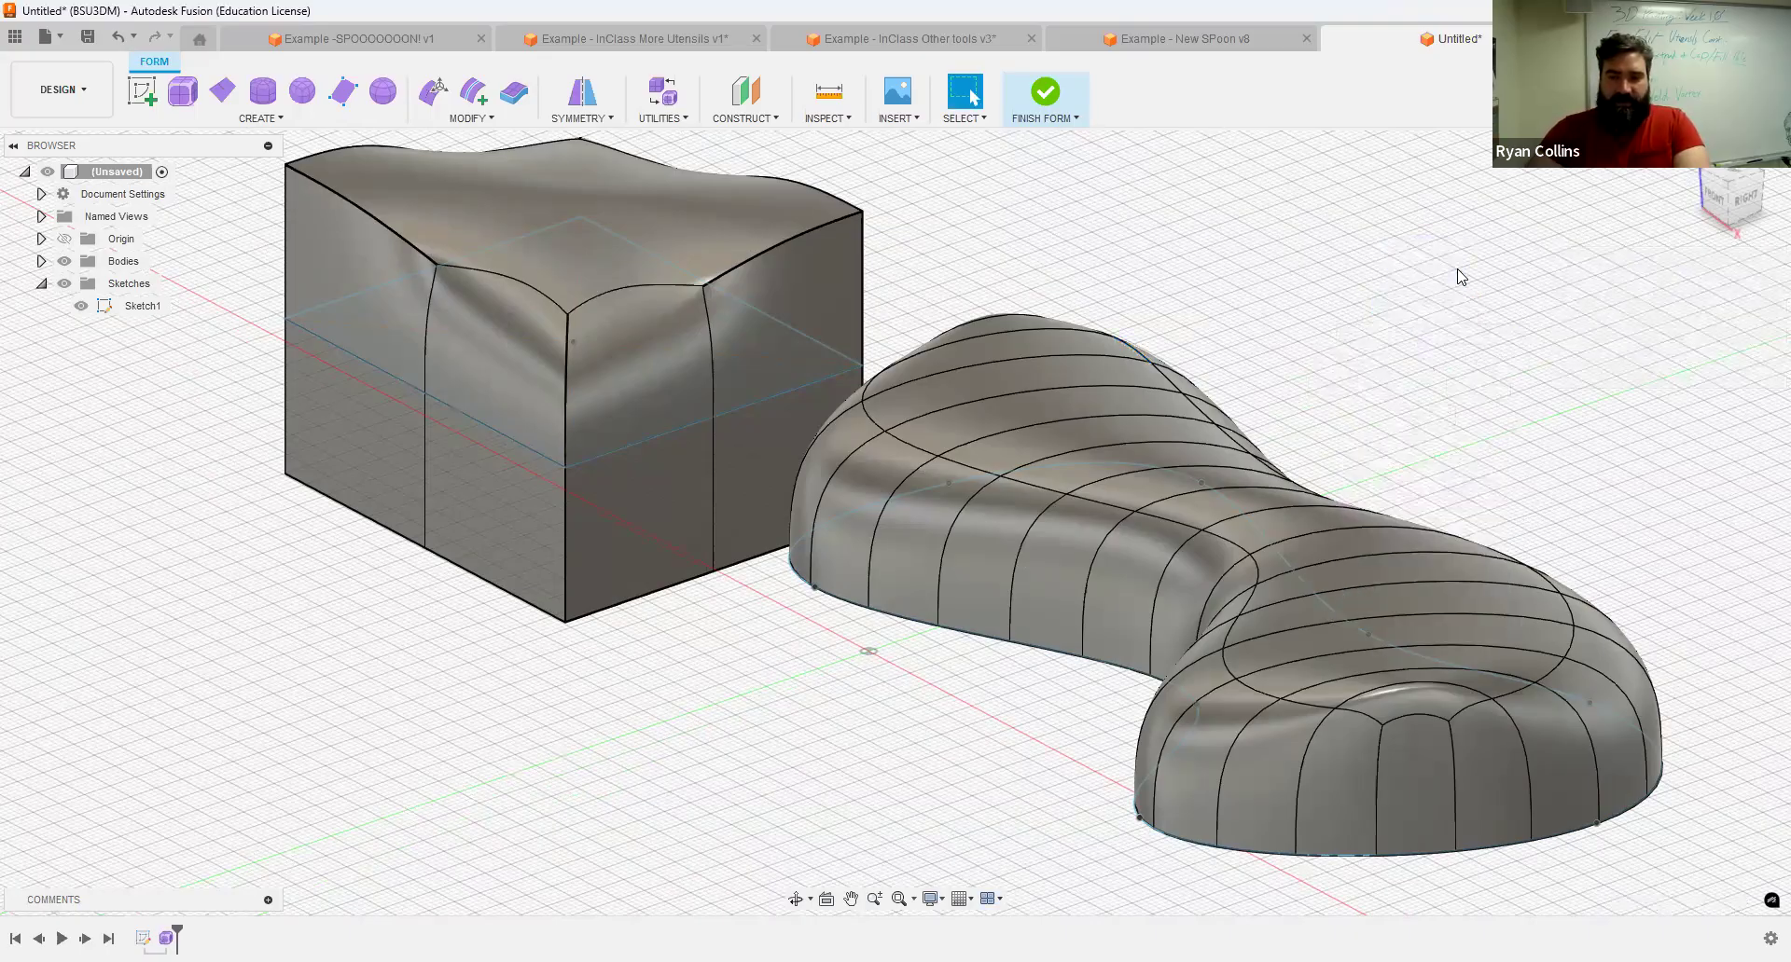
middle_click_drag(1134, 474, 1100, 462, "shift")
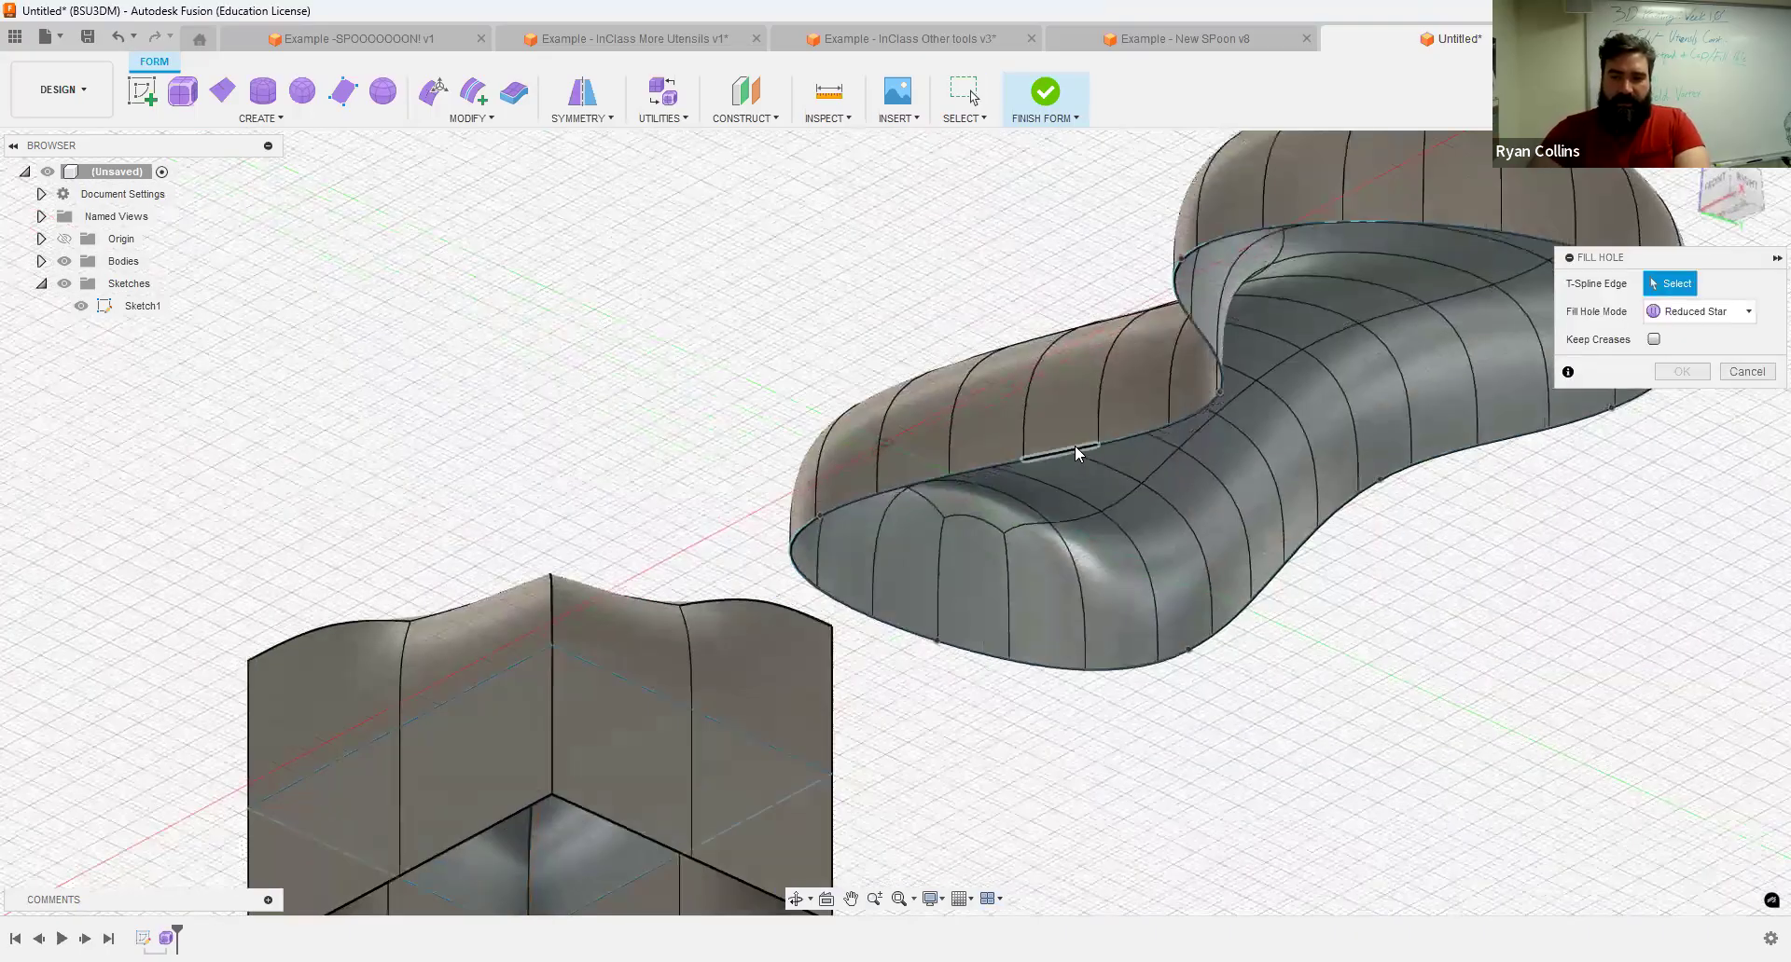
left_click(1075, 445)
middle_click_drag(1324, 488, 1275, 511, "shift")
middle_click_drag(1250, 553, 1241, 564, "shift")
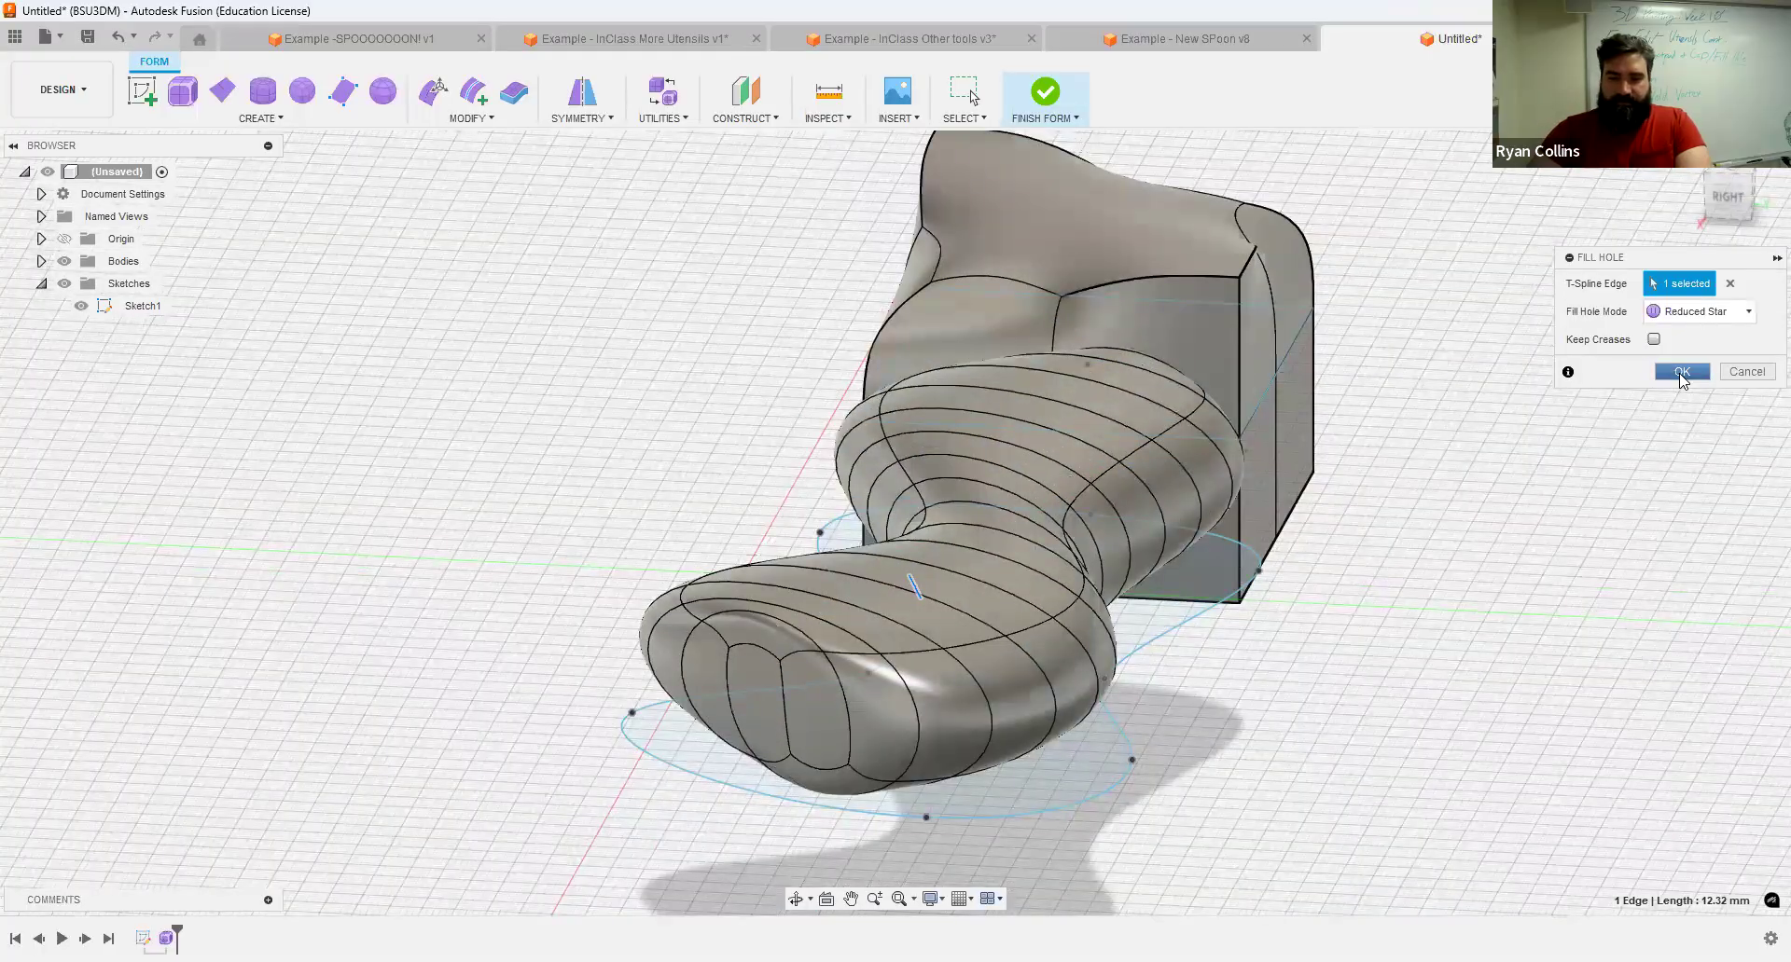
left_click(1680, 378)
Hide Sketch1 and examine the closed spline body from its side.
middle_click_drag(504, 600, 765, 641, "shift")
left_click(81, 307)
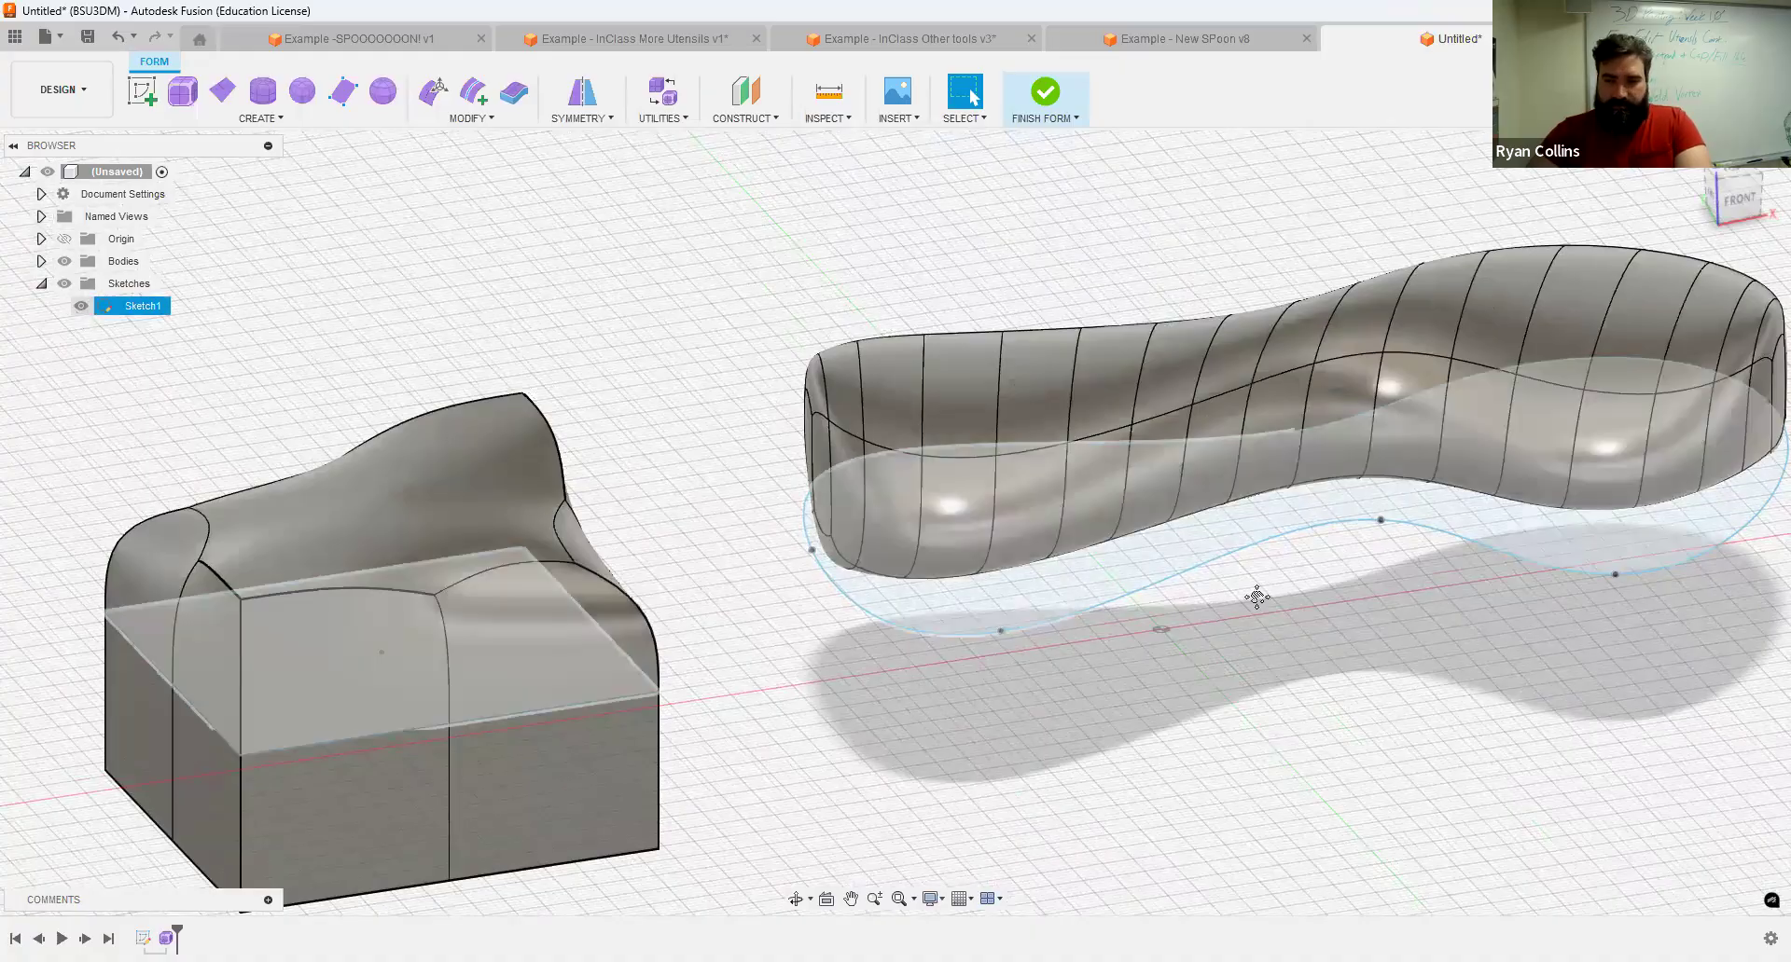
middle_click_drag(666, 493, 1134, 555, "shift")
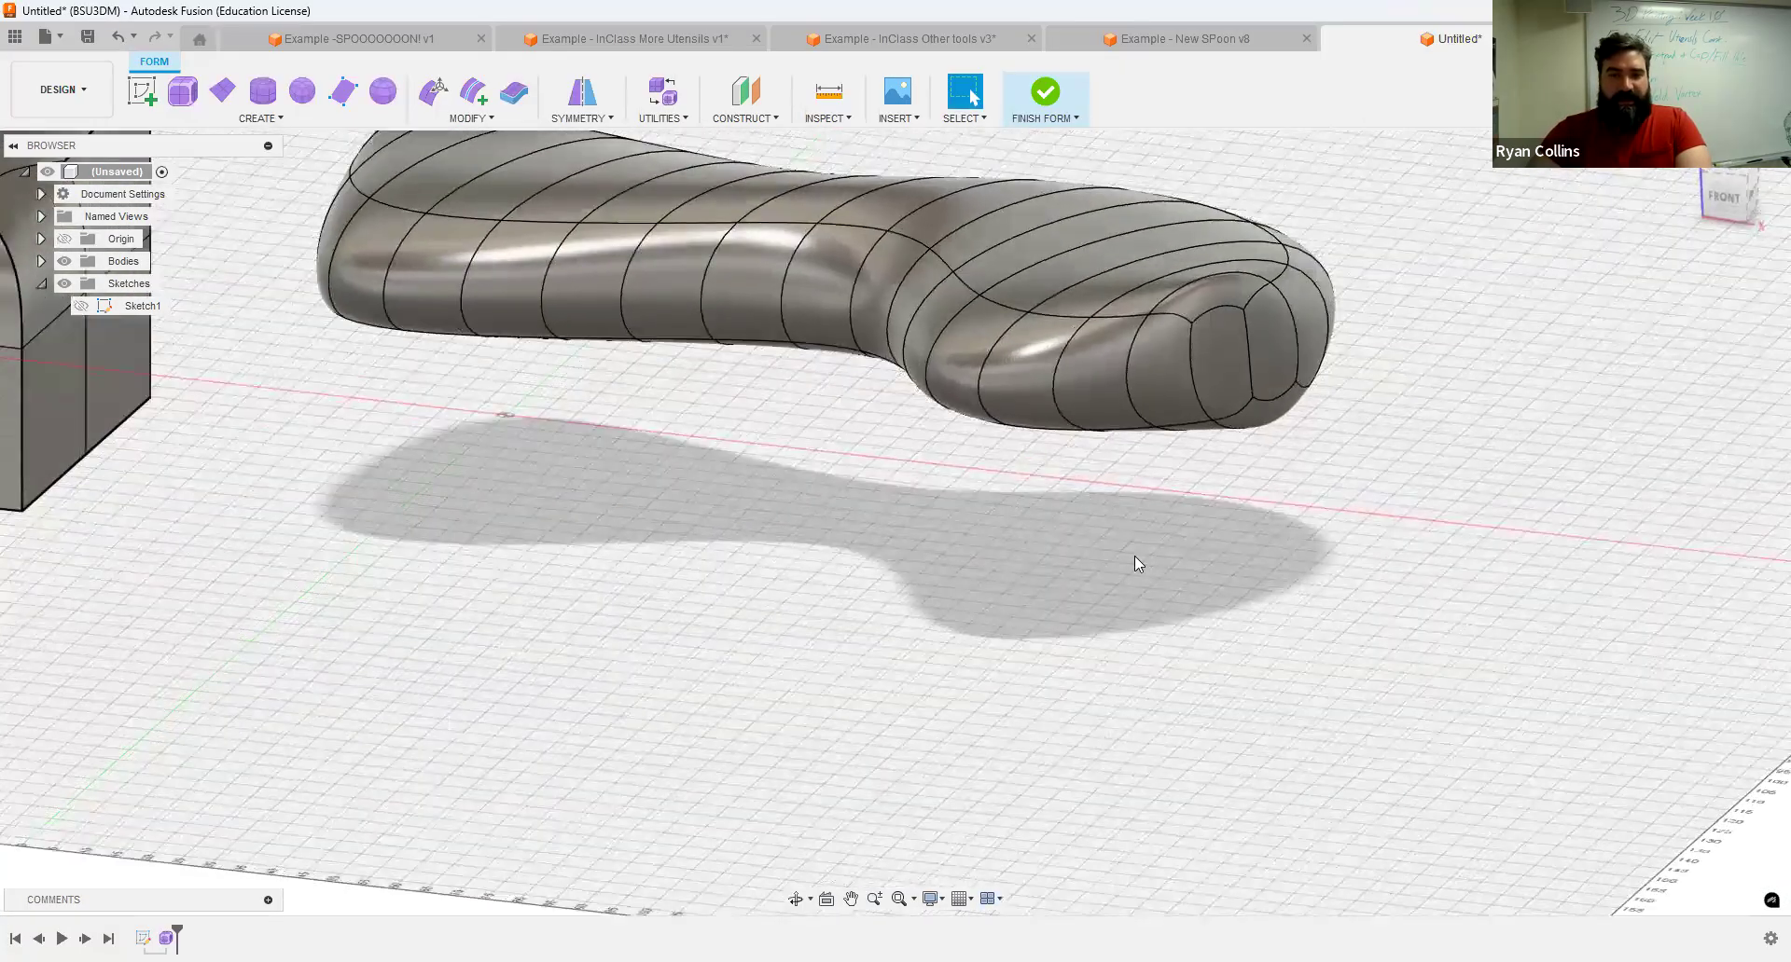
Use Edit Form with the face filter to pull two faces on the spline body's side outward into prongs.
left_click(427, 94)
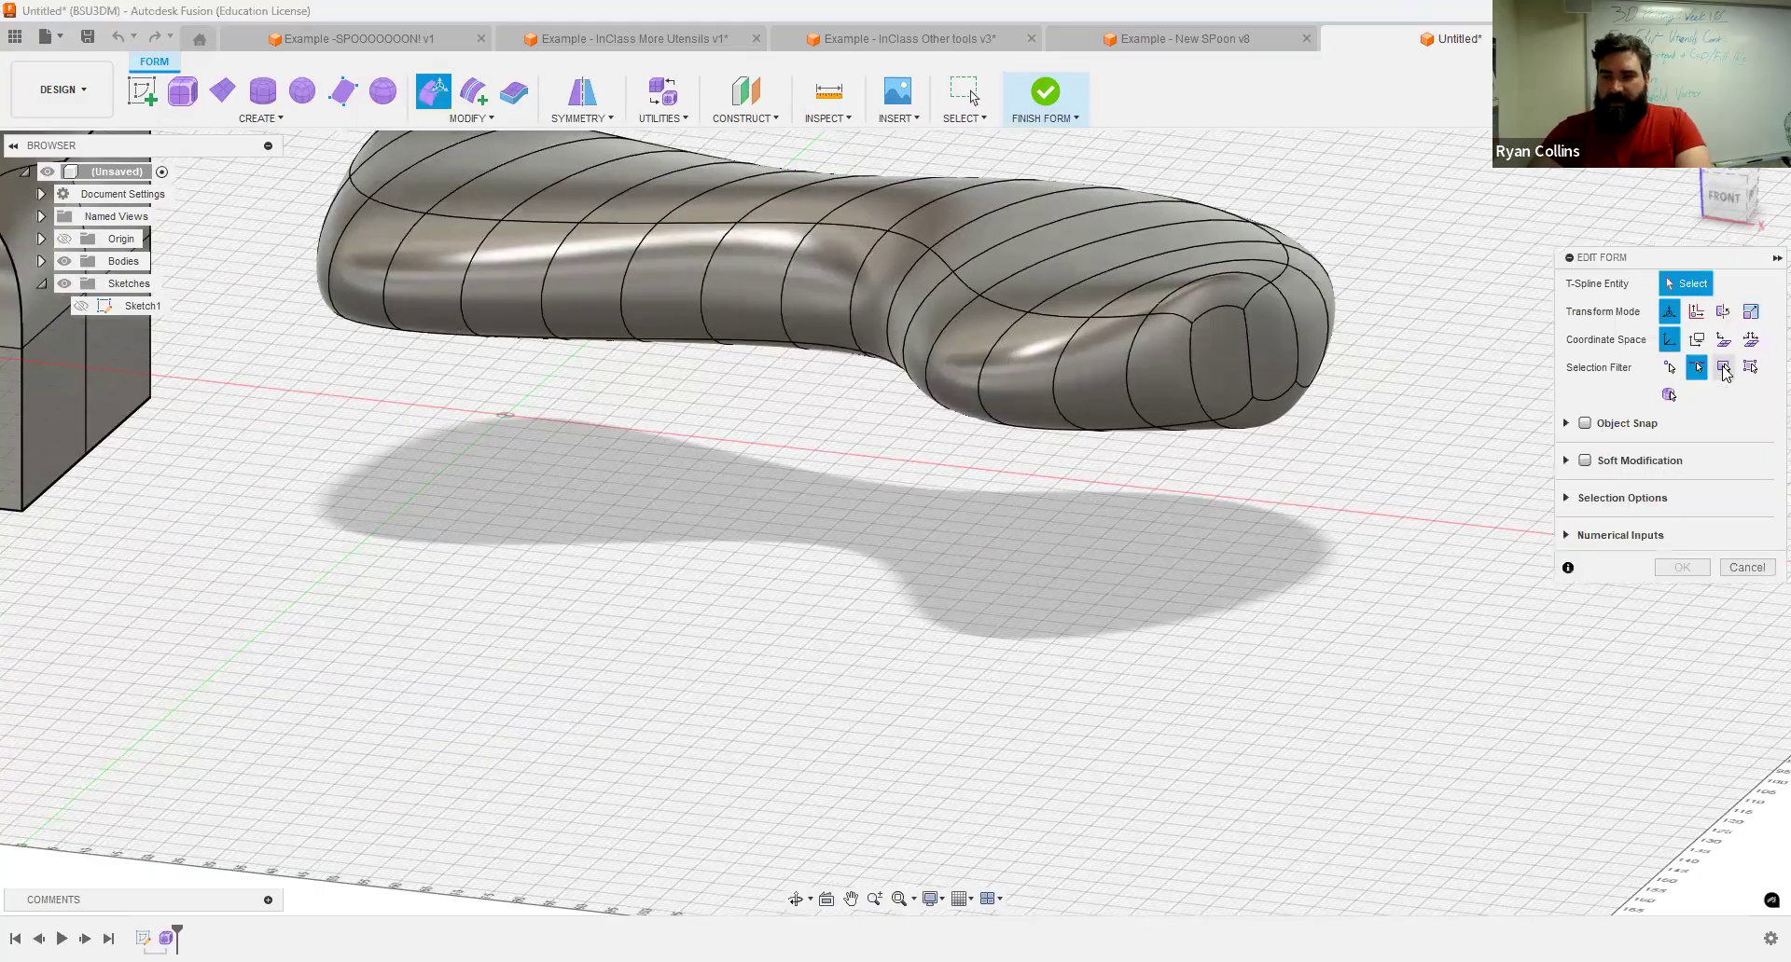
left_click(1017, 368)
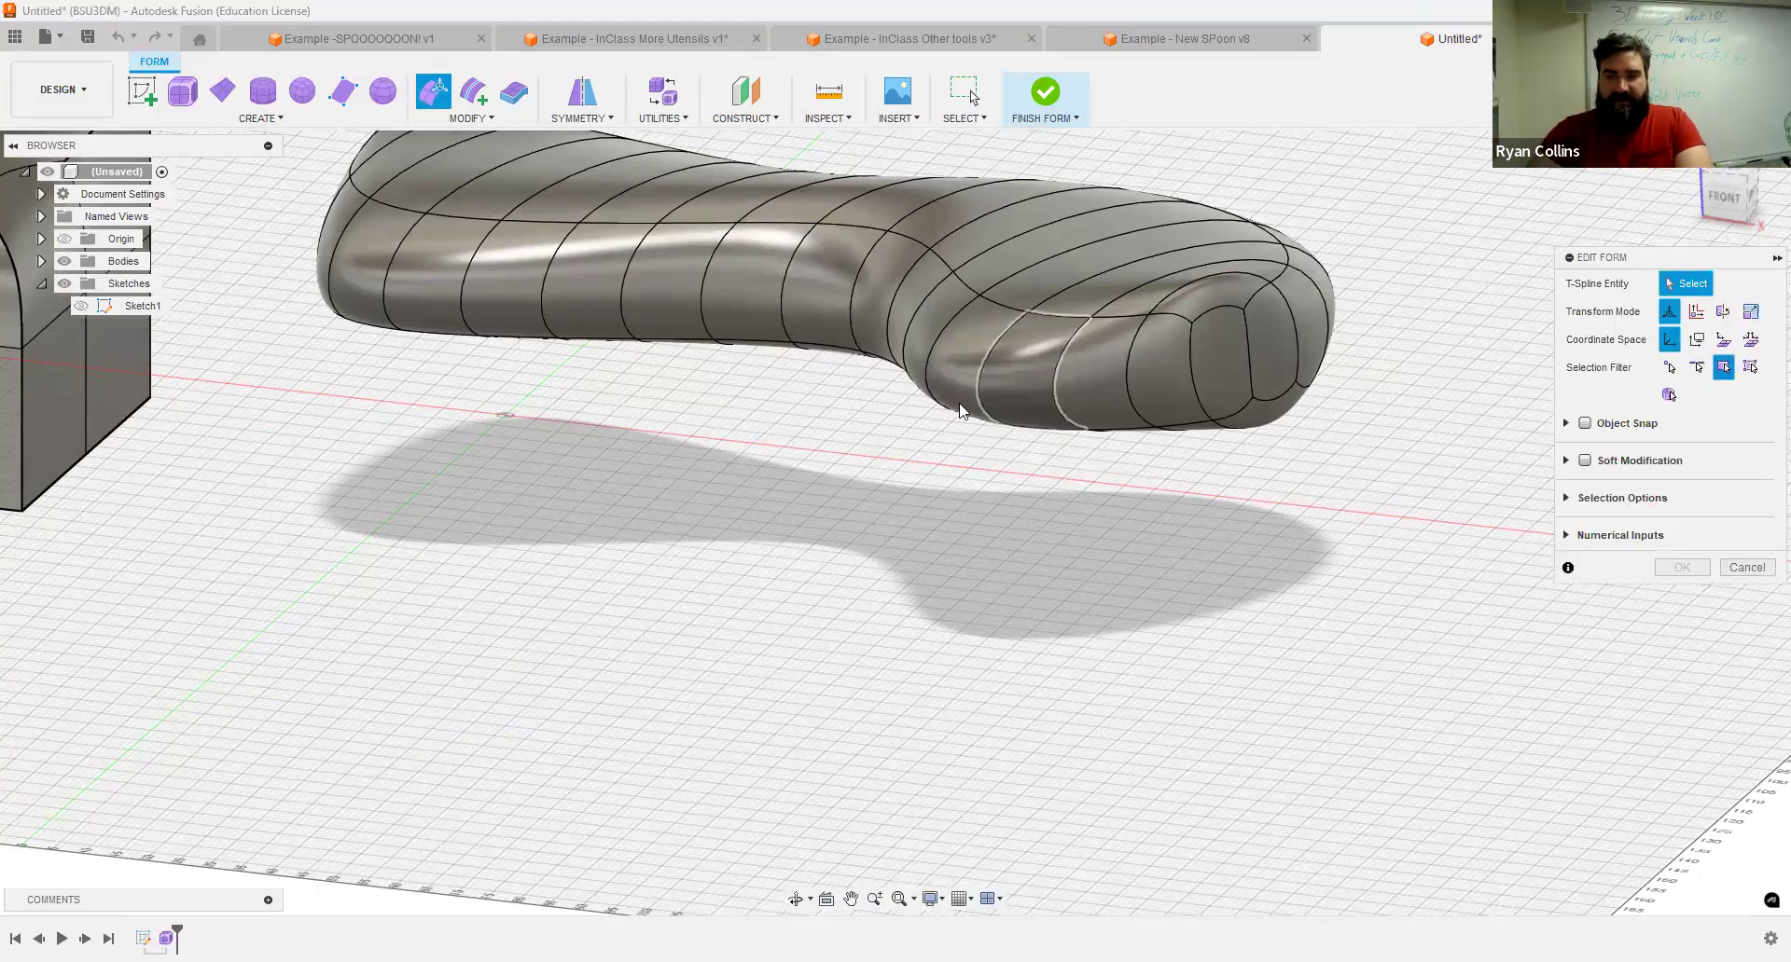
left_click(598, 289, "shift")
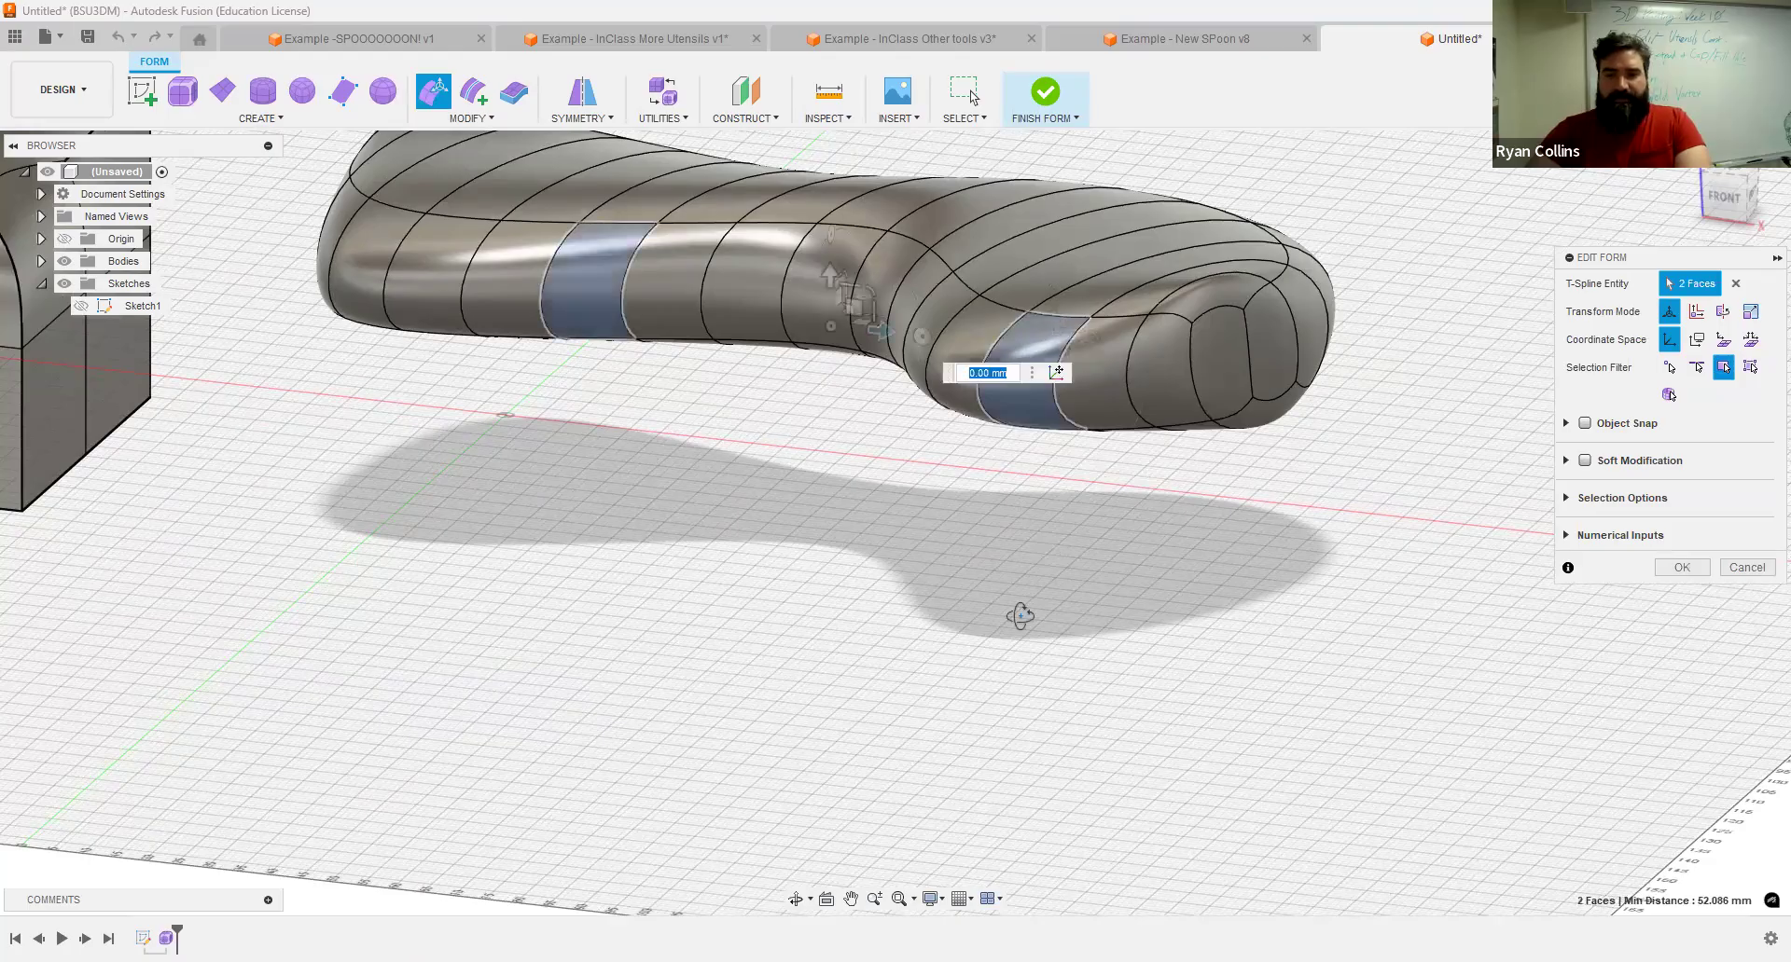
middle_click_drag(852, 581, 785, 605, "shift")
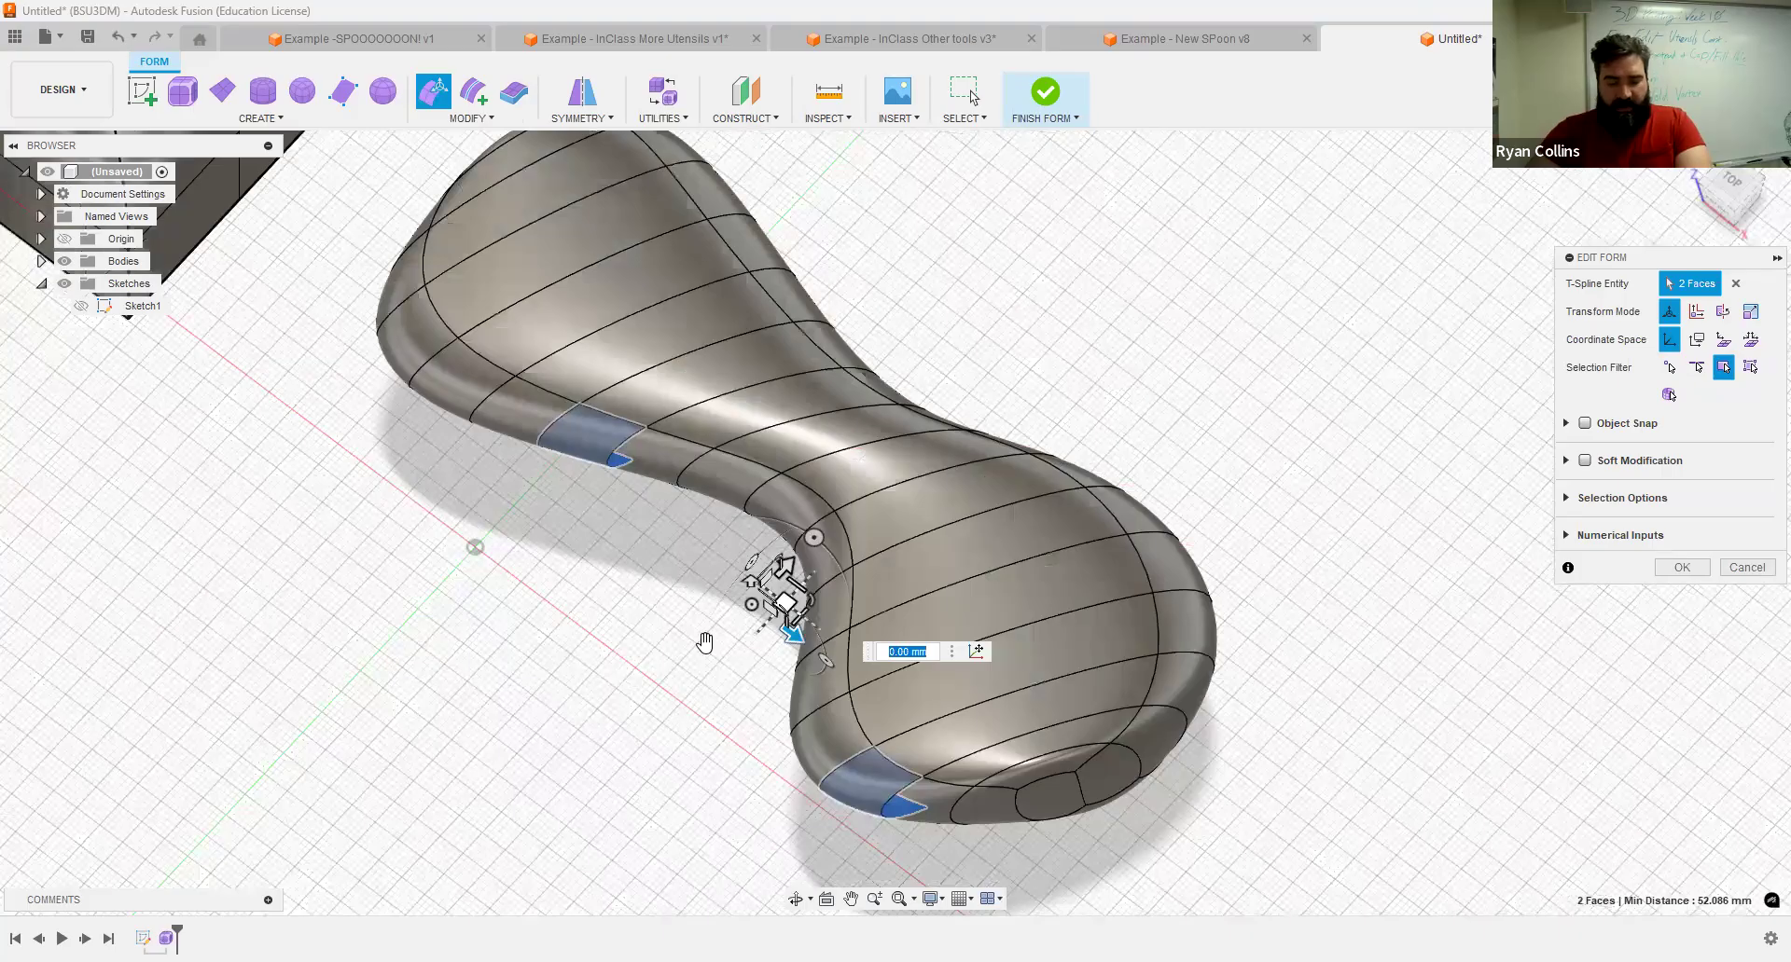
left_click_drag(785, 602, 705, 642)
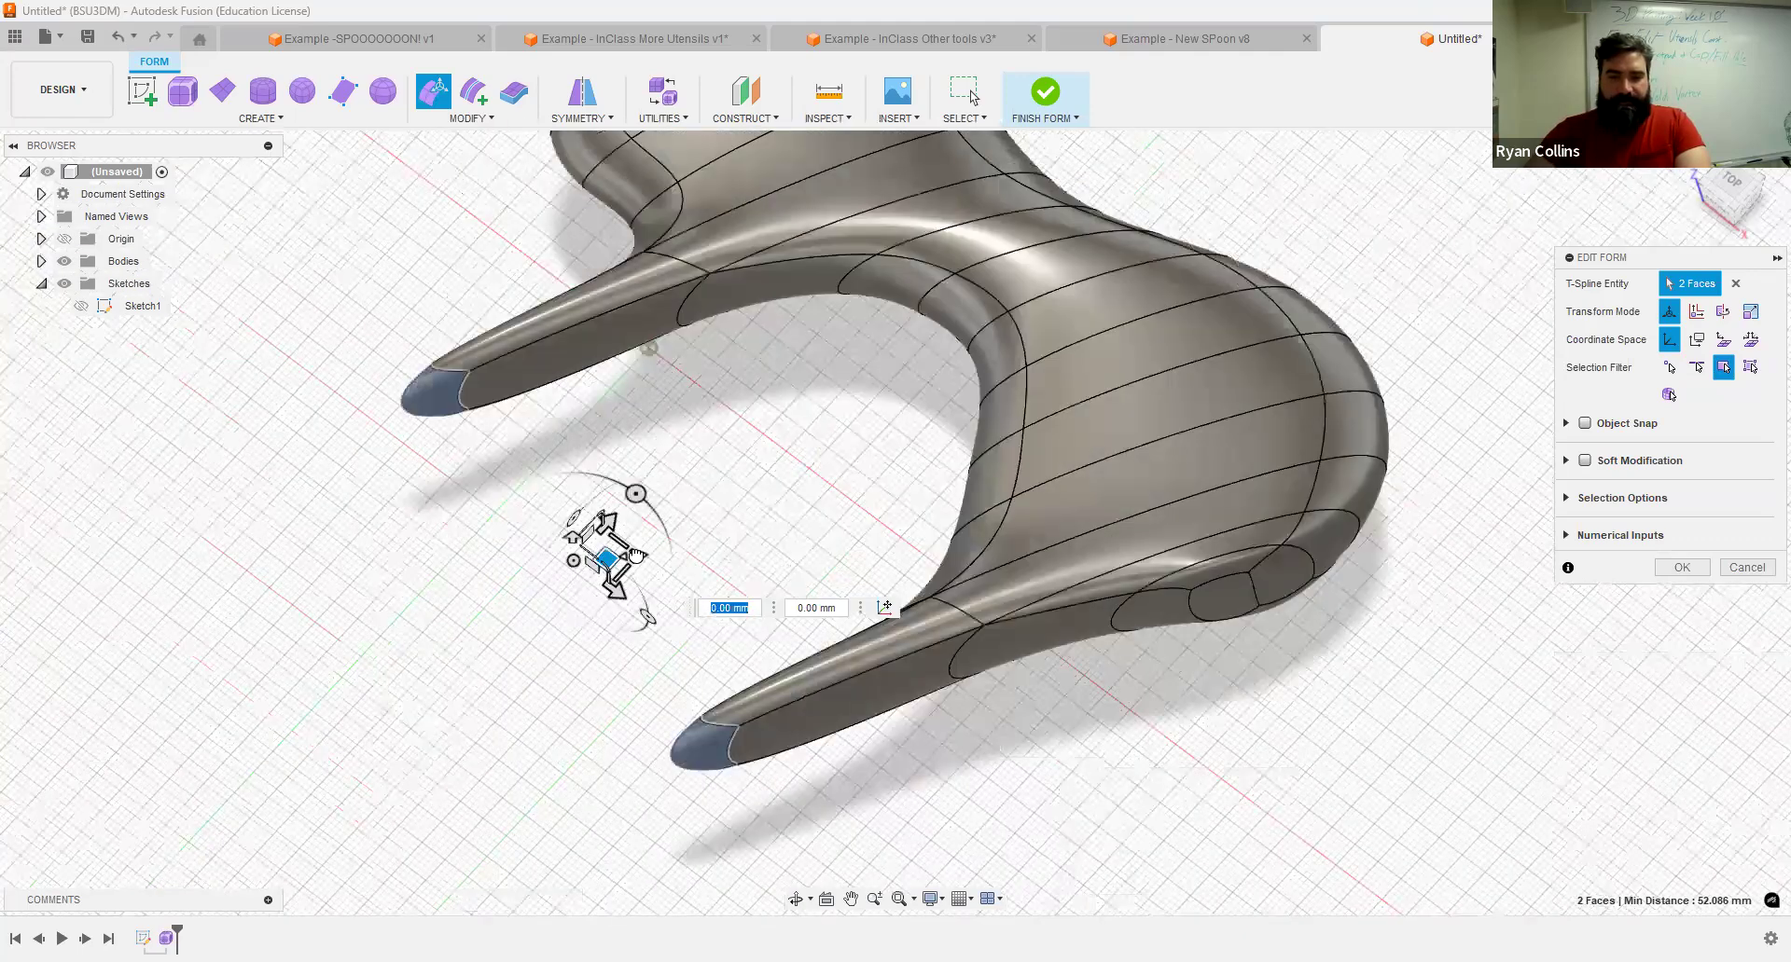
Scale the two selected prong tip faces toward each other by a factor of about 0.41 and clear the selection.
left_click_drag(635, 554, 591, 514)
scroll(1130, 559, "down", 3)
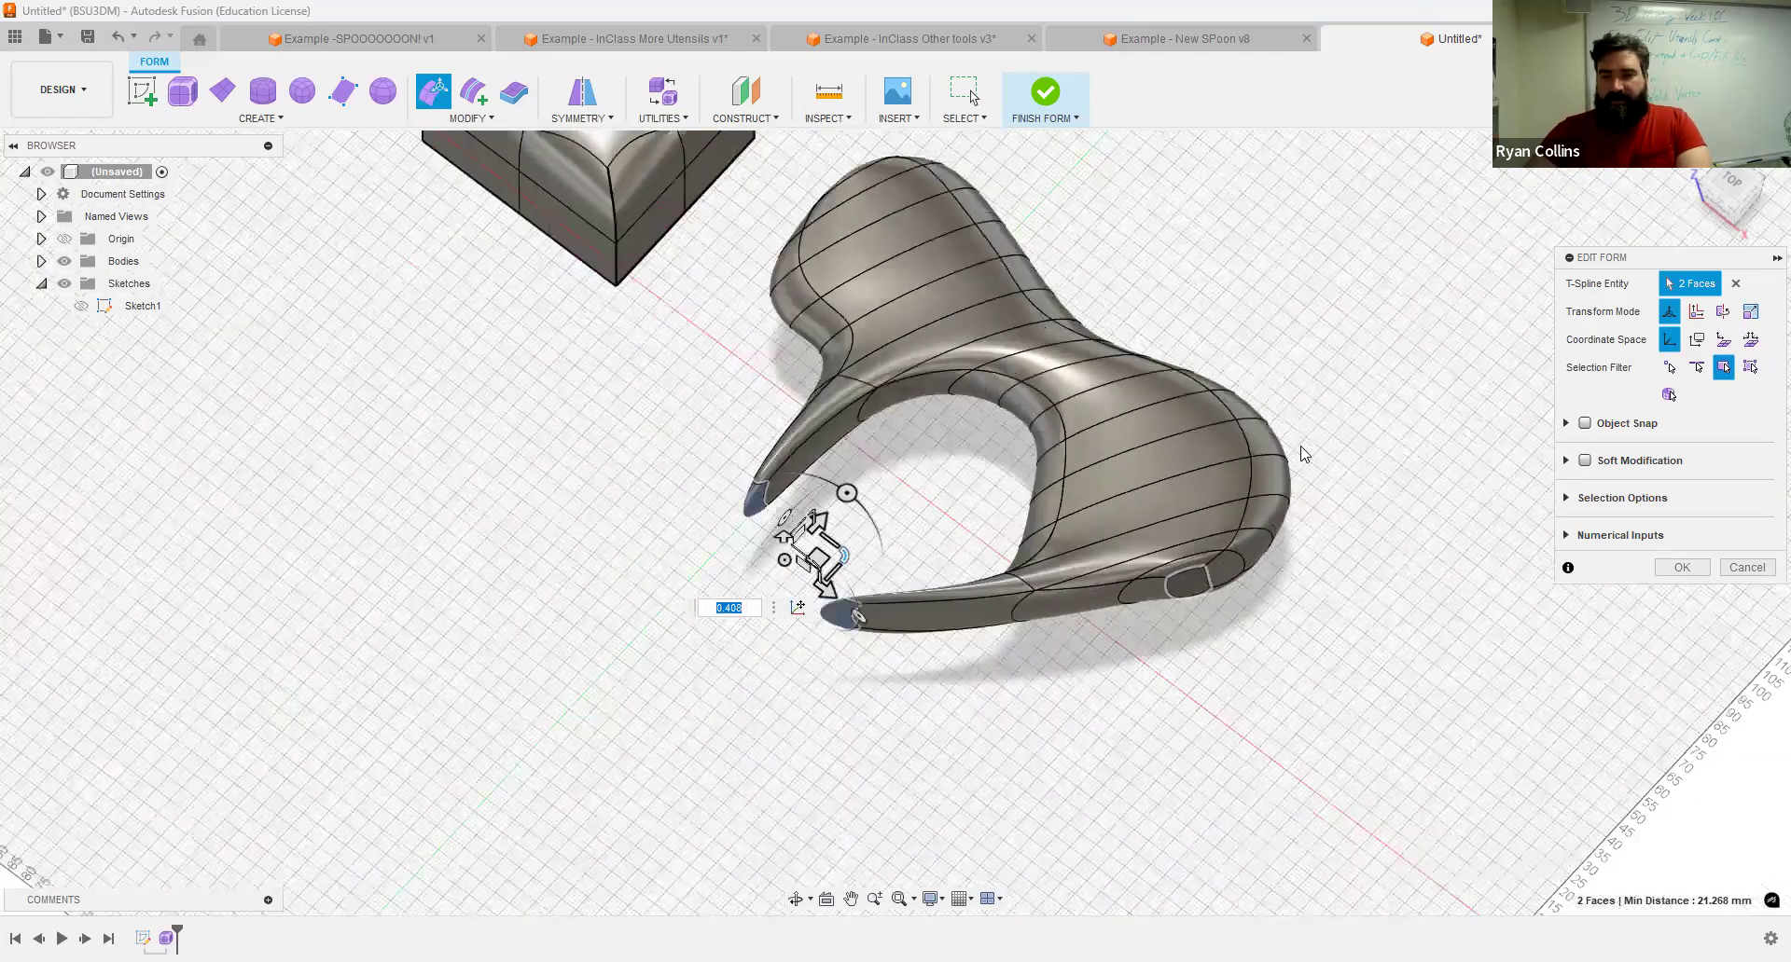
middle_click_drag(1218, 563, 1255, 571, "shift")
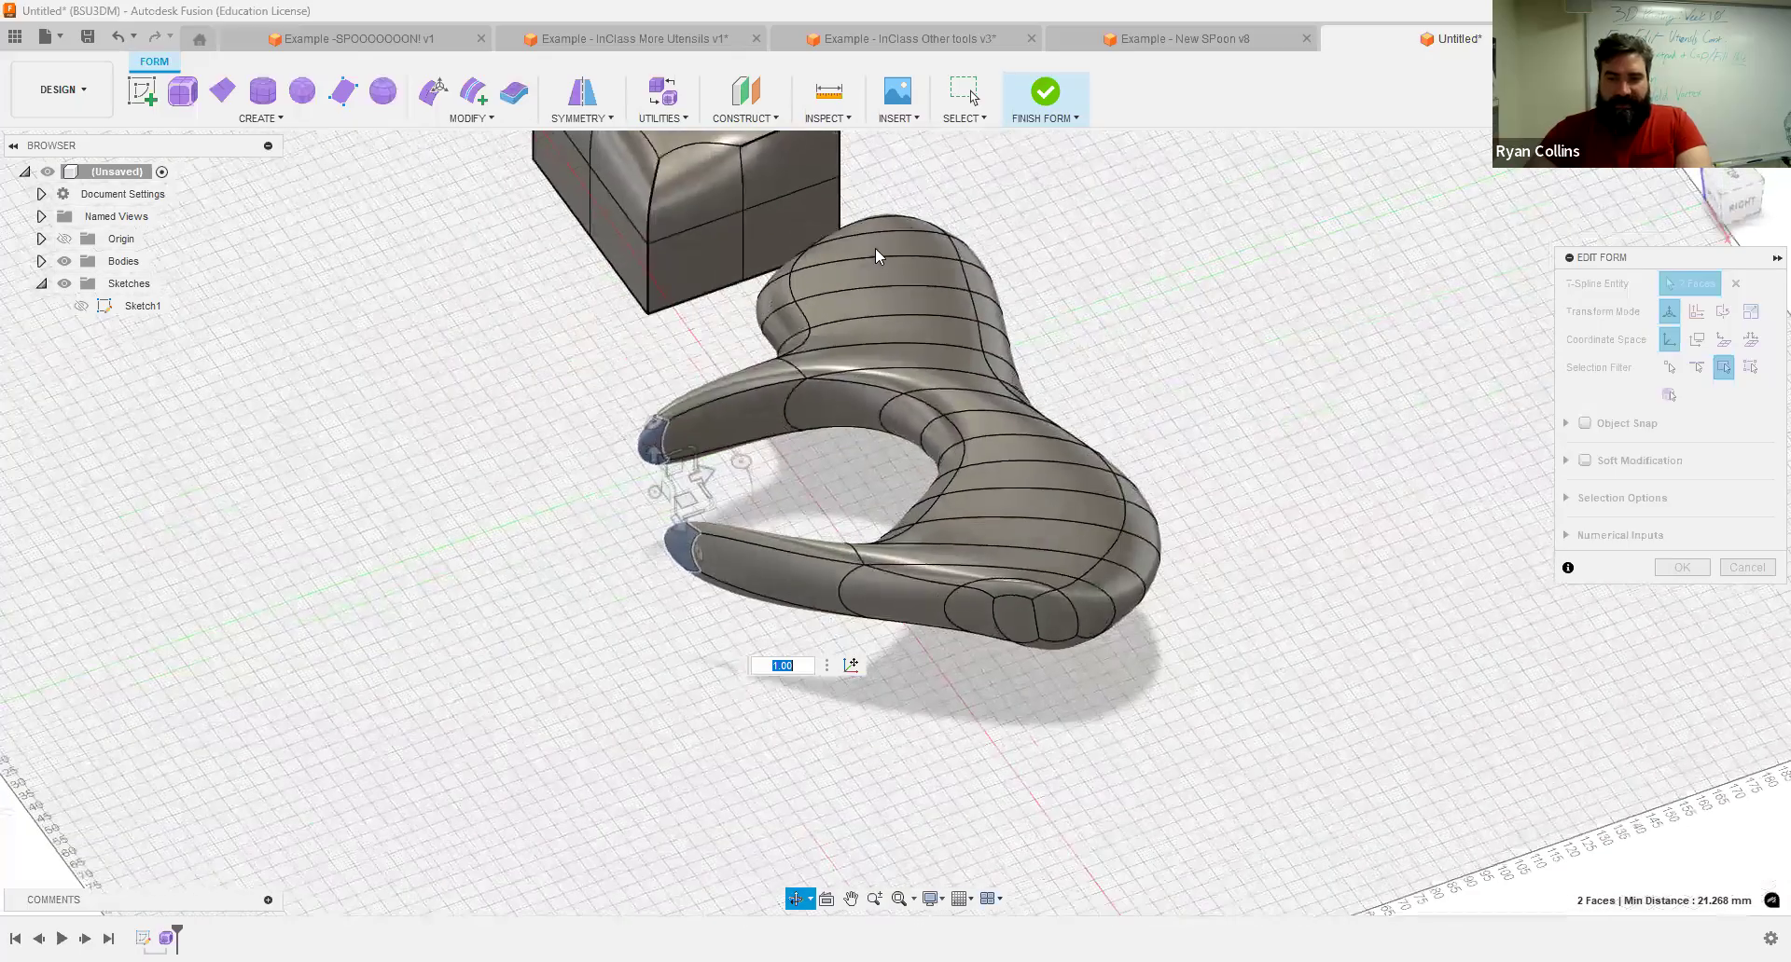
key("Return")
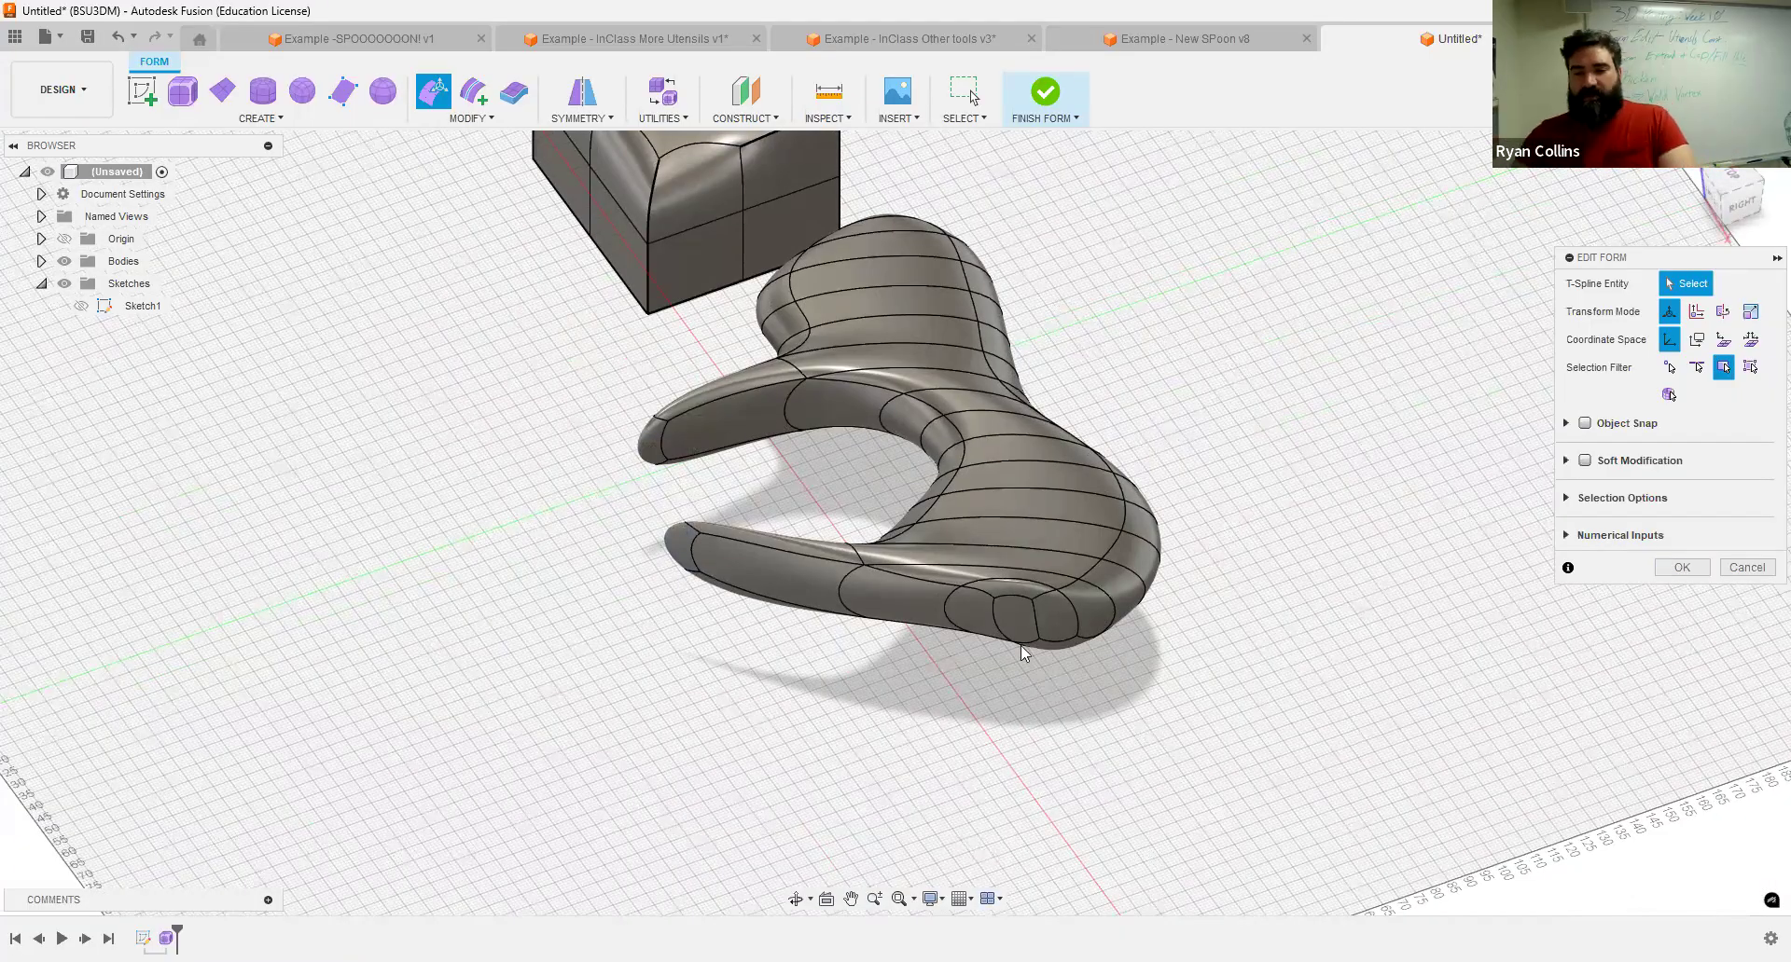
Select the five faces at the body's rounded end and pull them out into an arm, about 94.8 mm and -24.7 mm.
left_click(1011, 589)
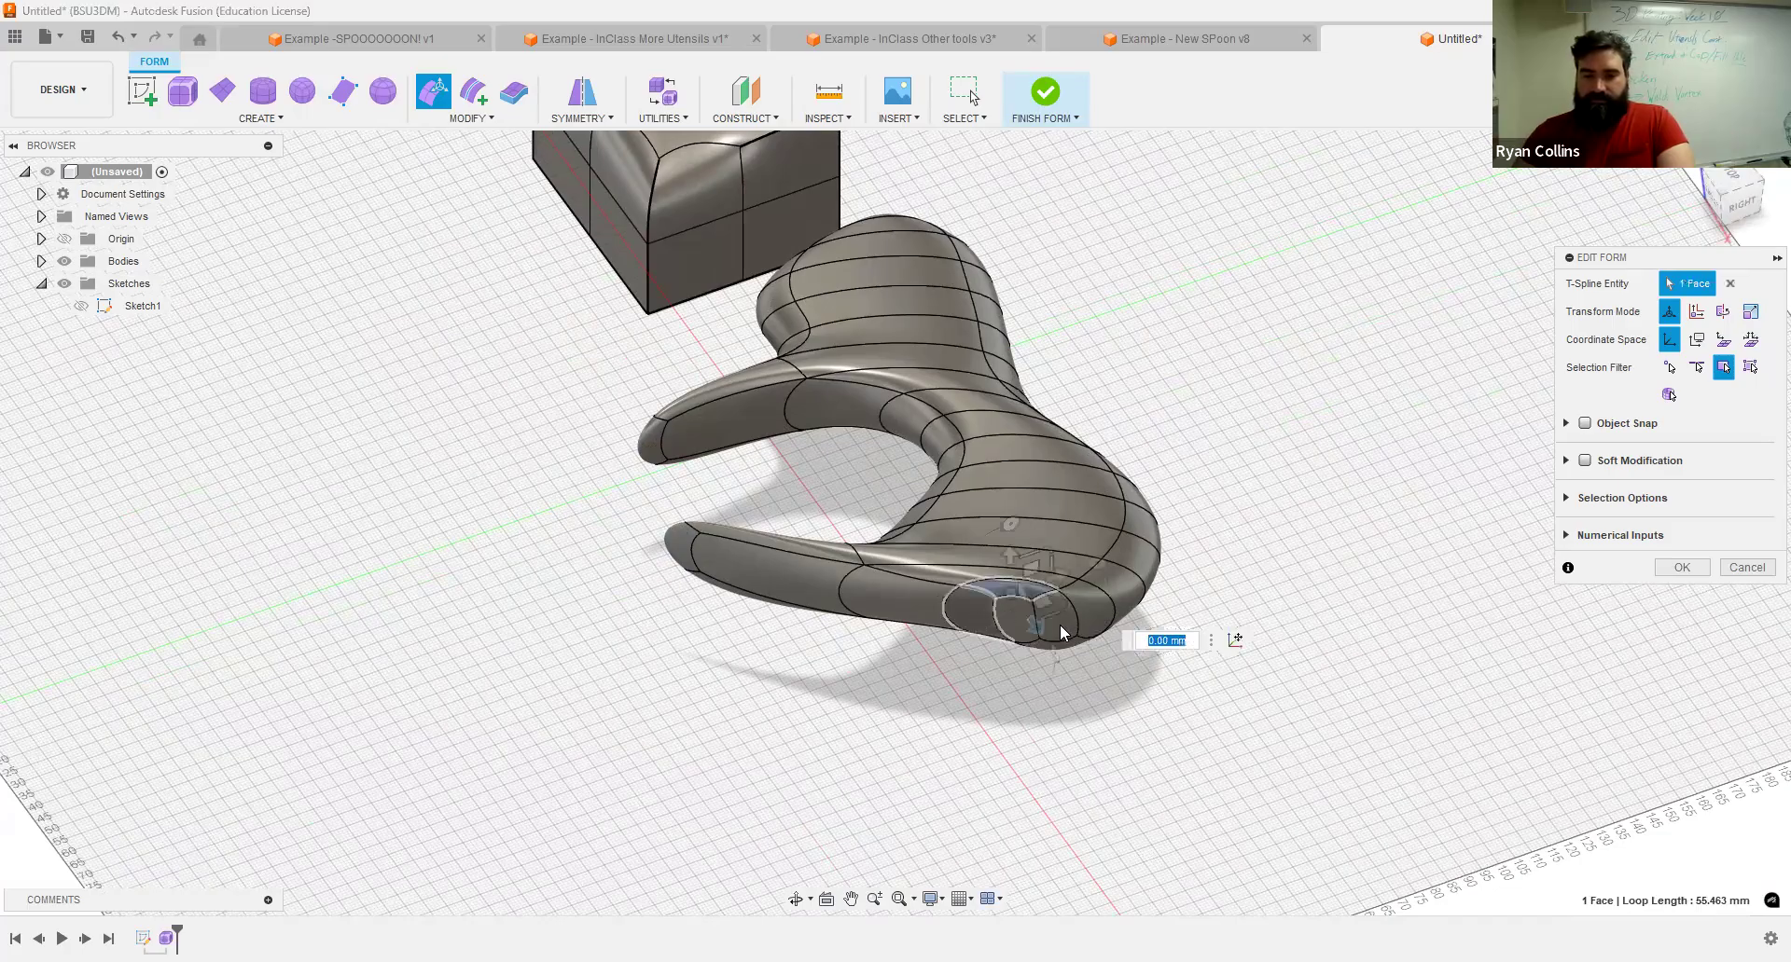
double_click(973, 617)
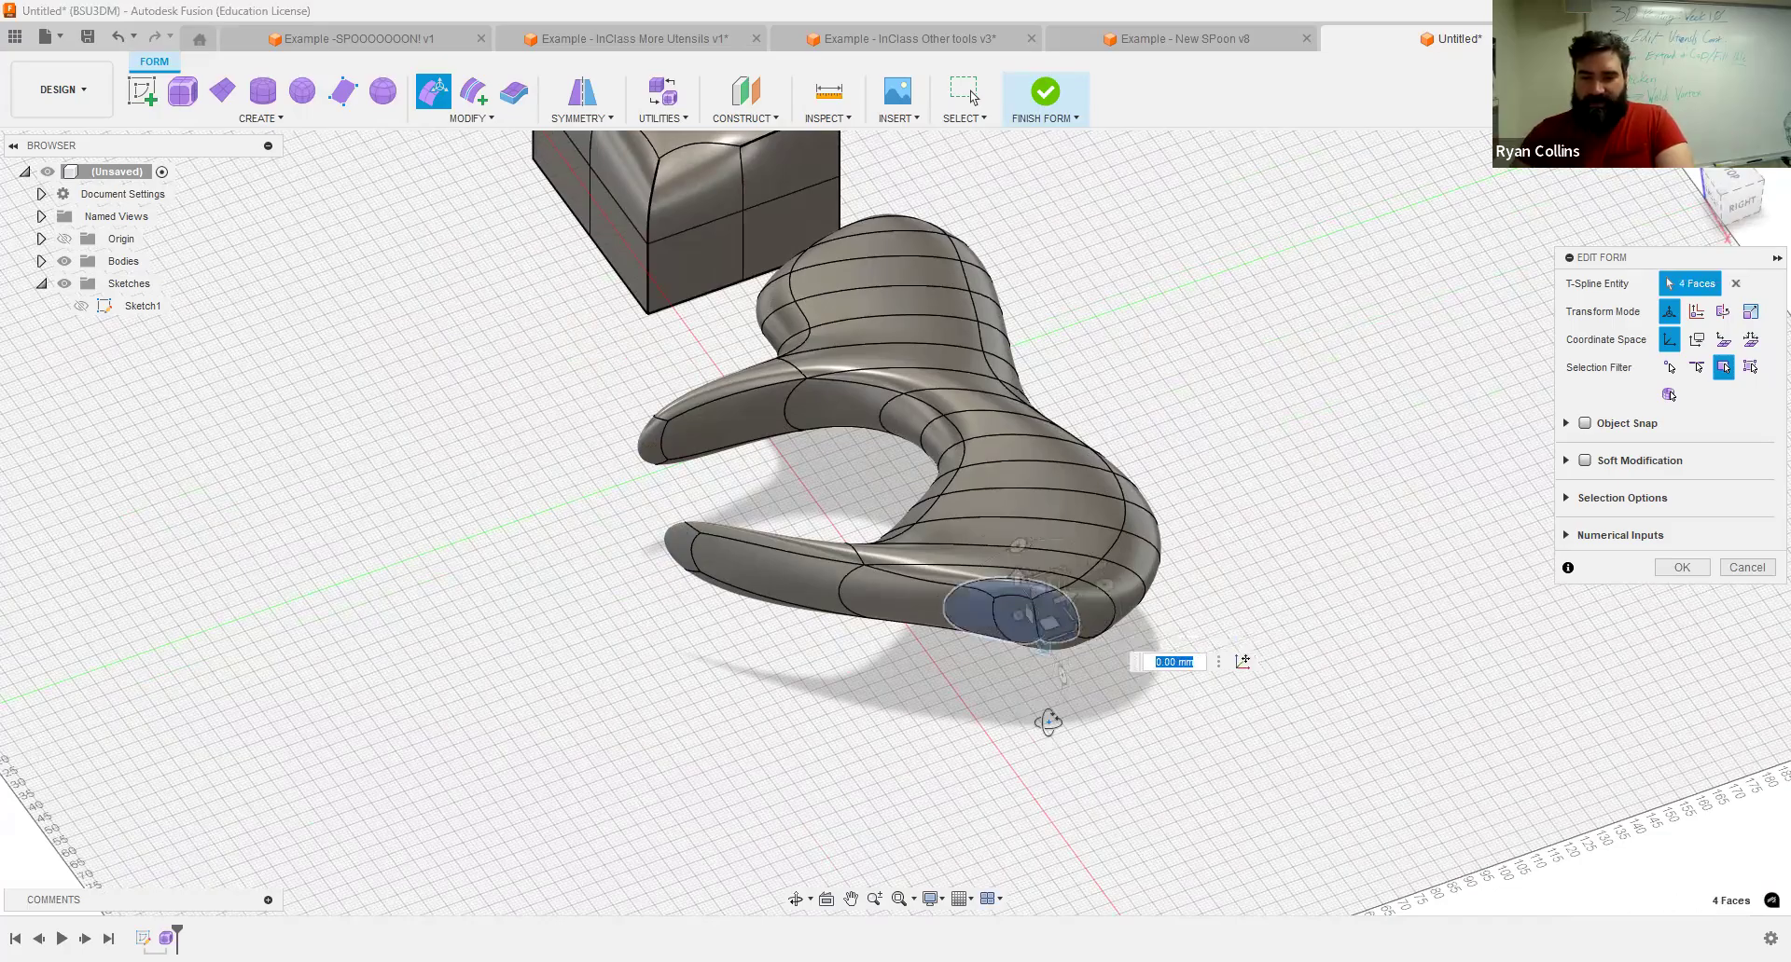
middle_click_drag(1065, 668, 1171, 436, "shift")
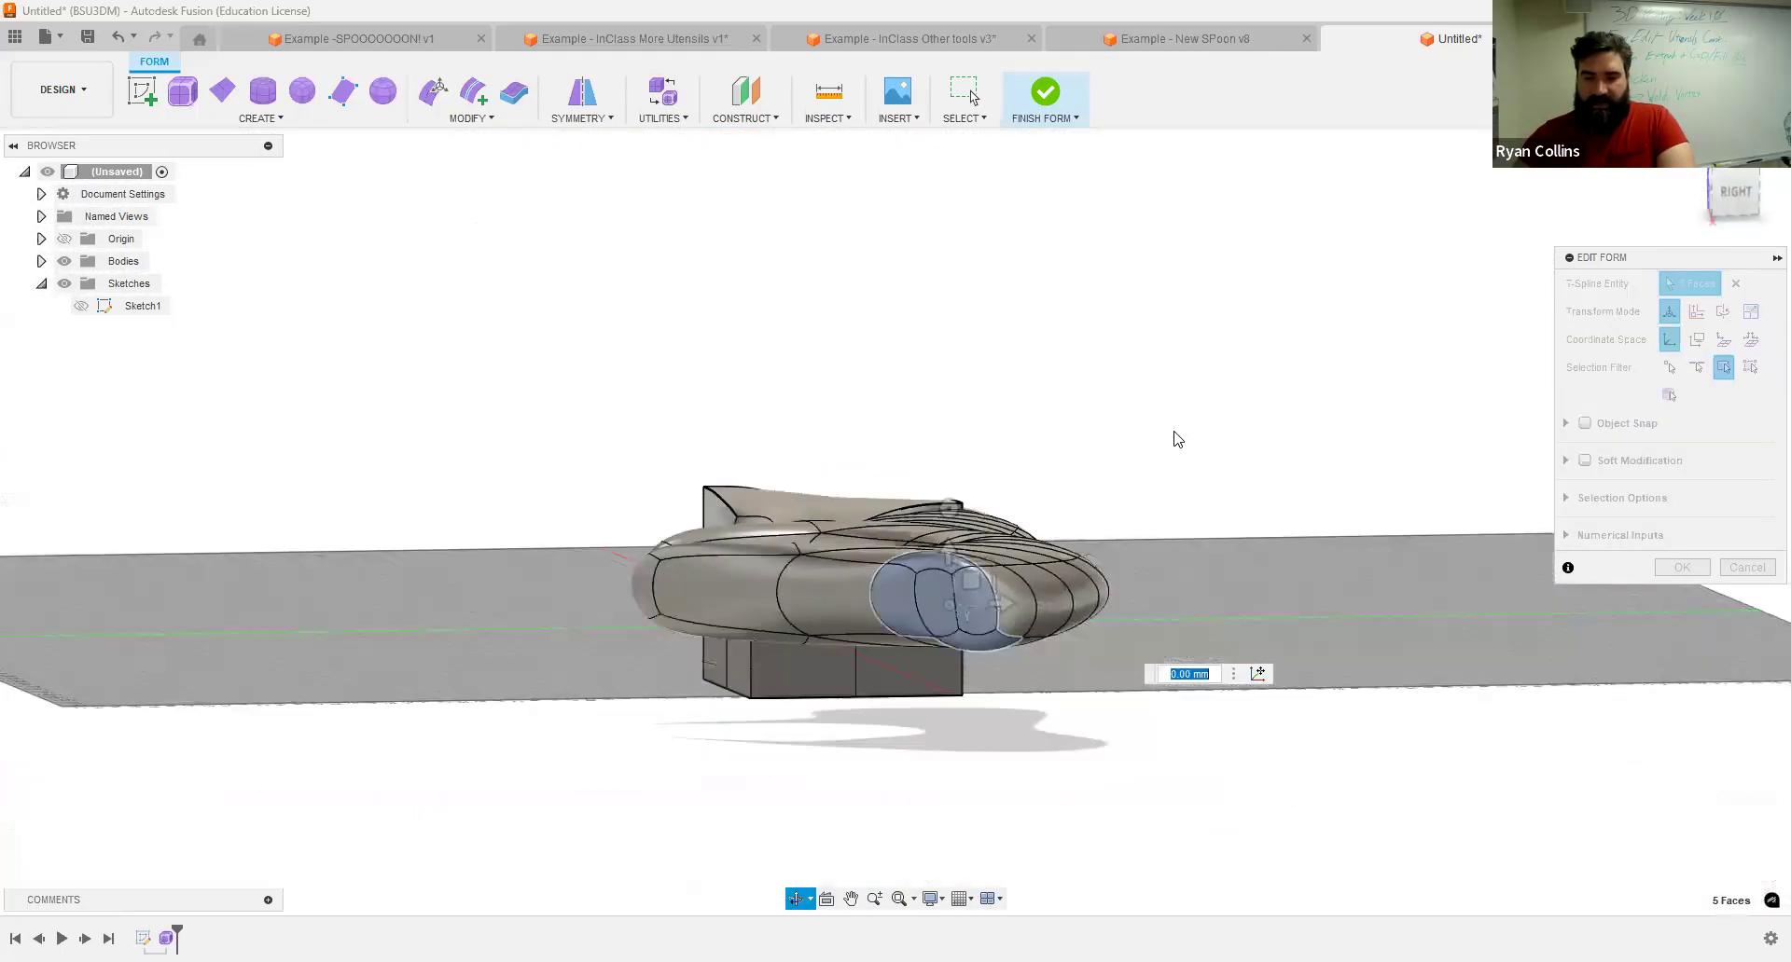
middle_click_drag(940, 647, 1003, 614, "shift")
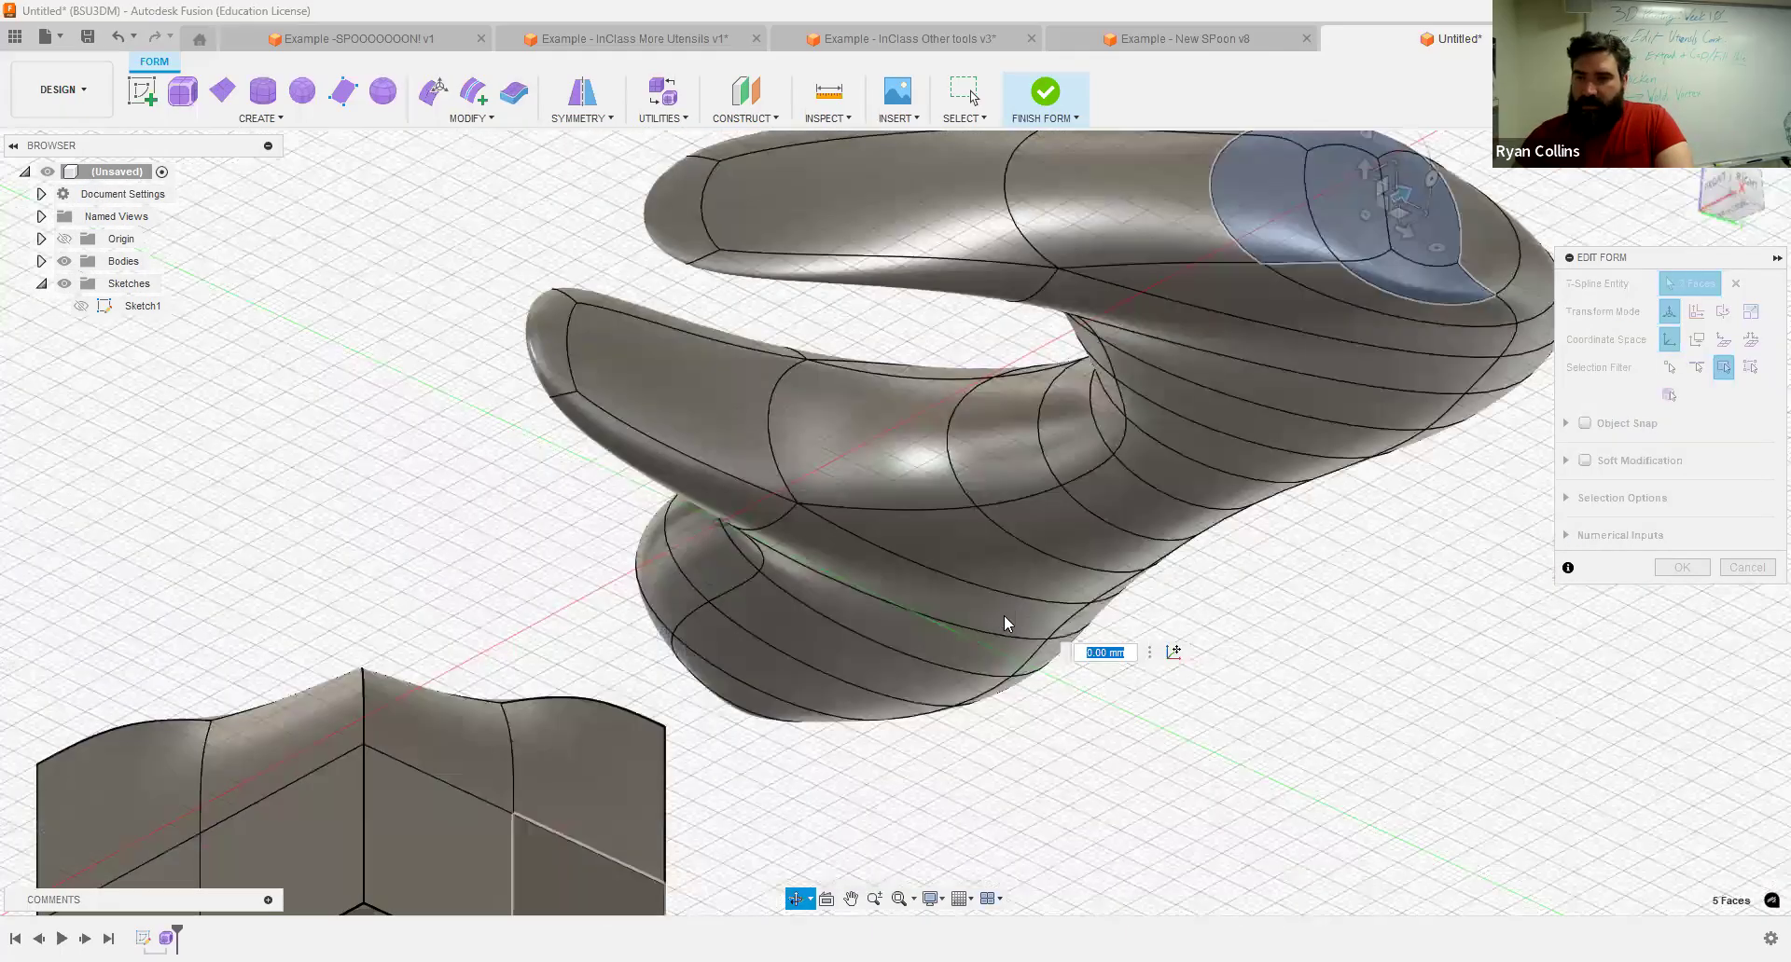
middle_click_drag(1428, 372, 1316, 470, "shift")
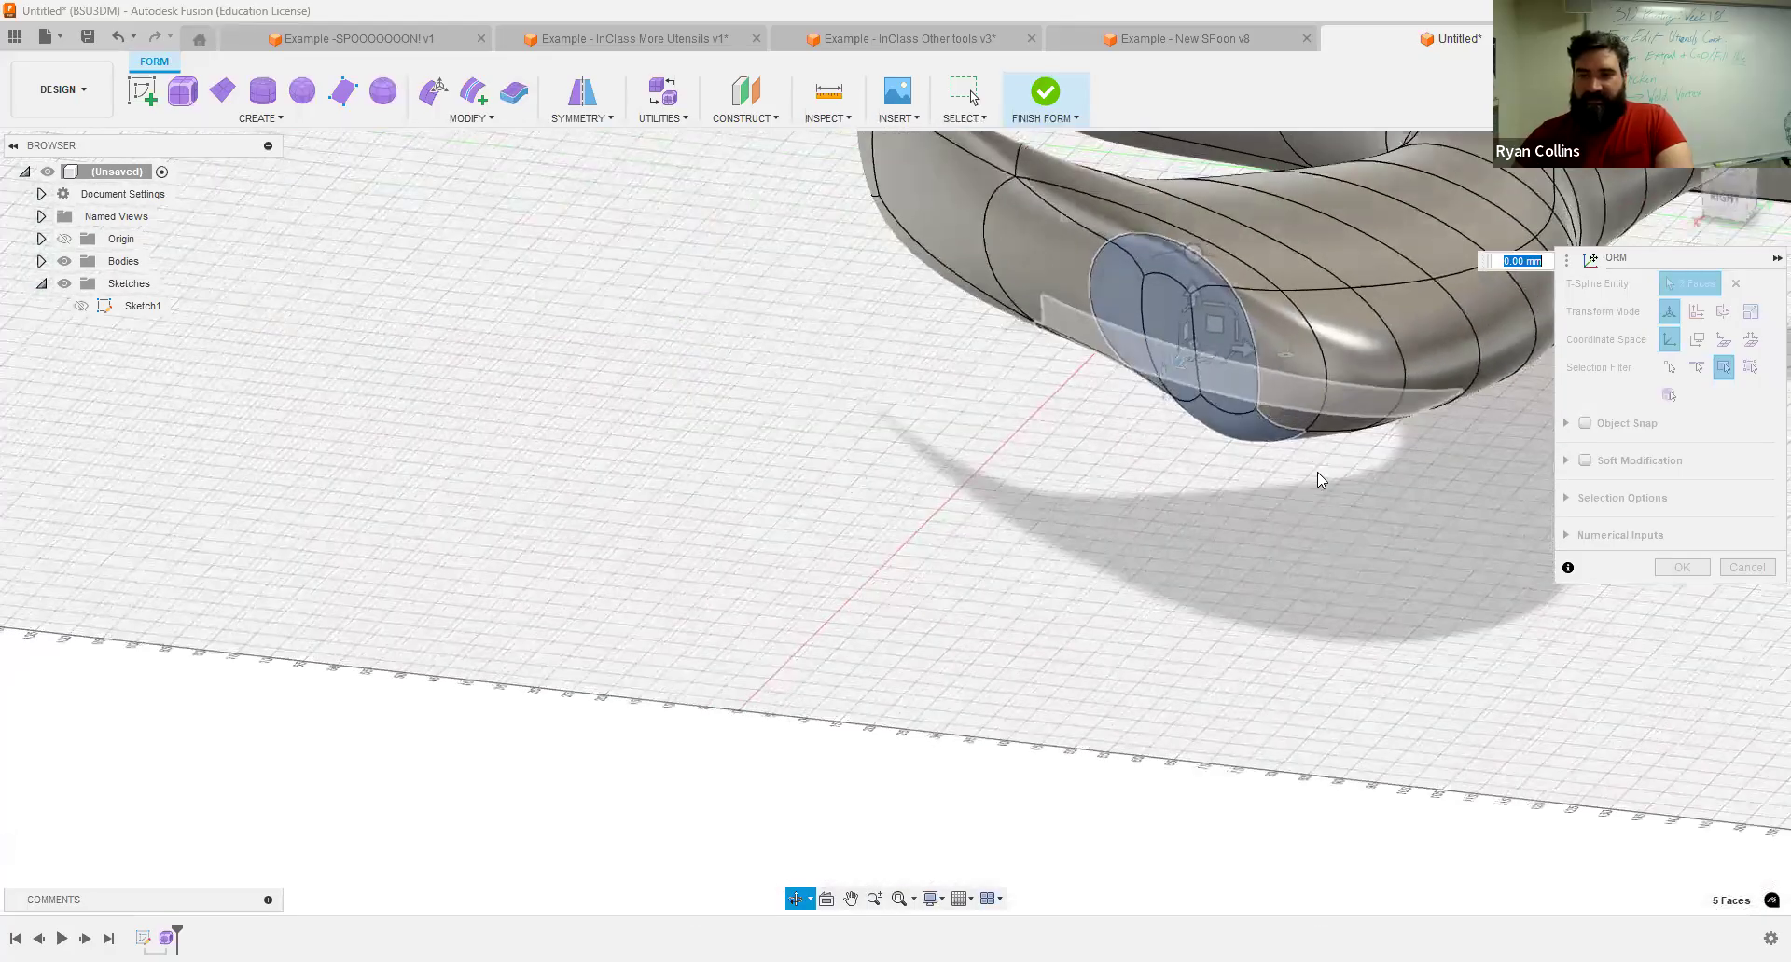
mouse_move(1279, 549)
middle_mouse_down("shift")
mouse_move(1387, 508)
mouse_move(1278, 548)
mouse_move(1287, 561)
middle_mouse_up("shift")
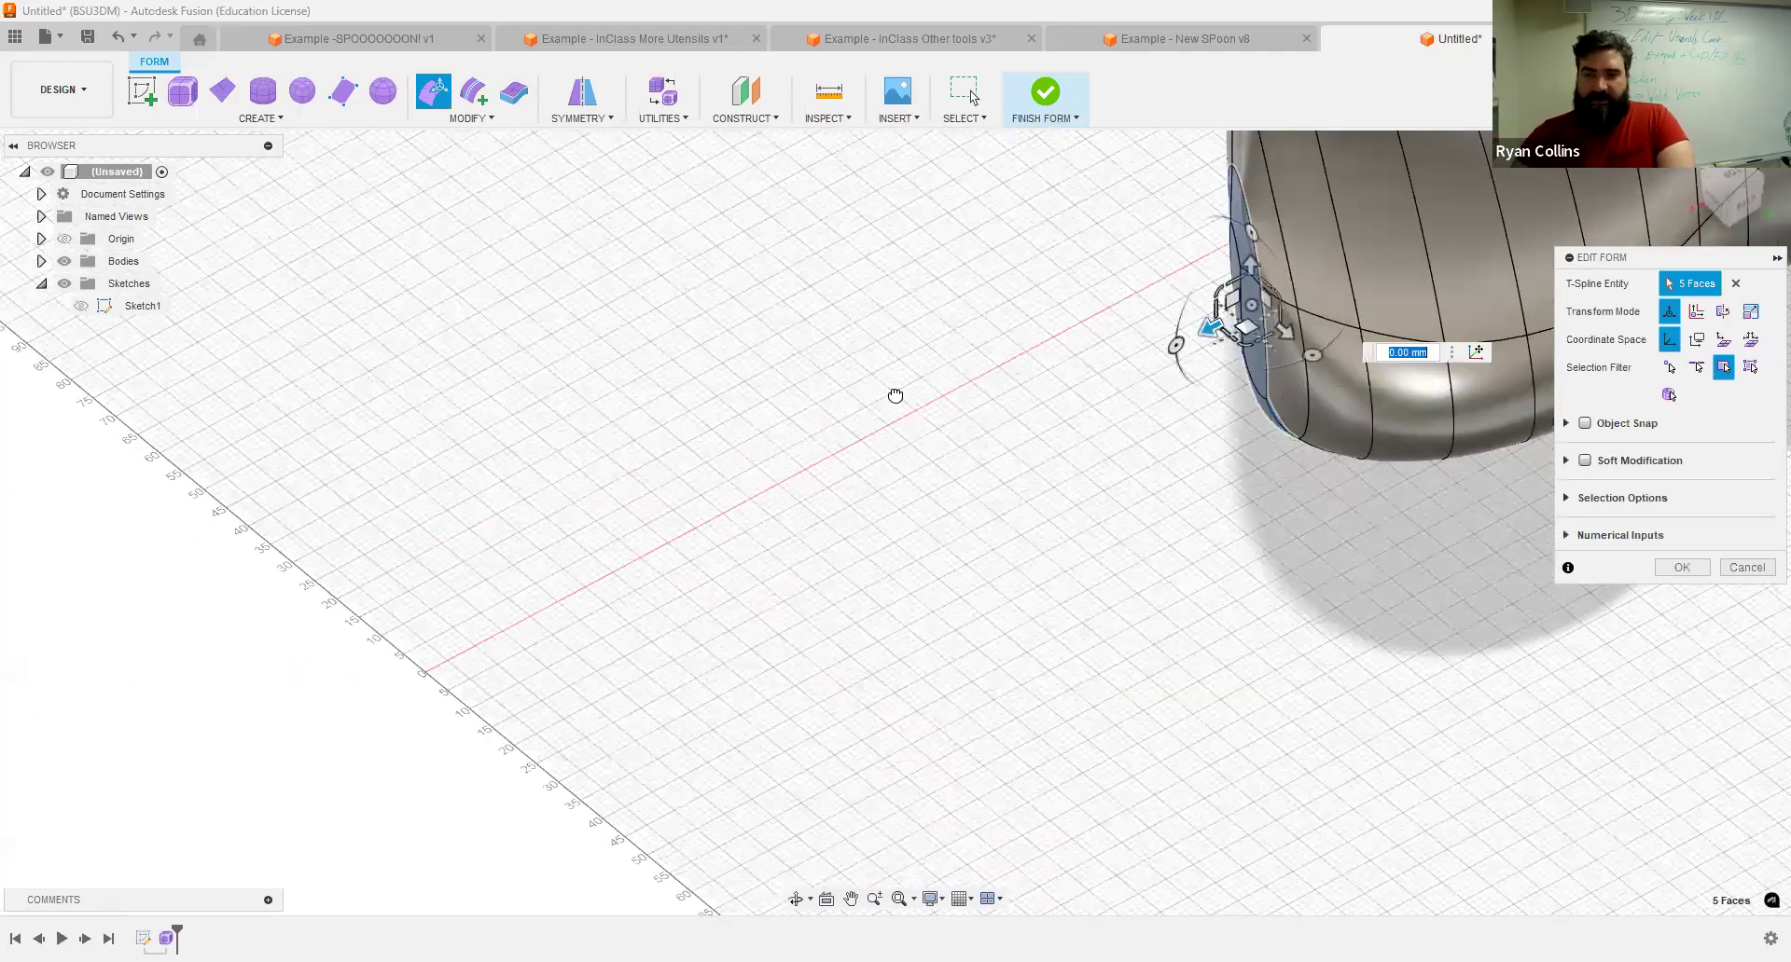
middle_click_drag(1191, 643, 1165, 630, "shift")
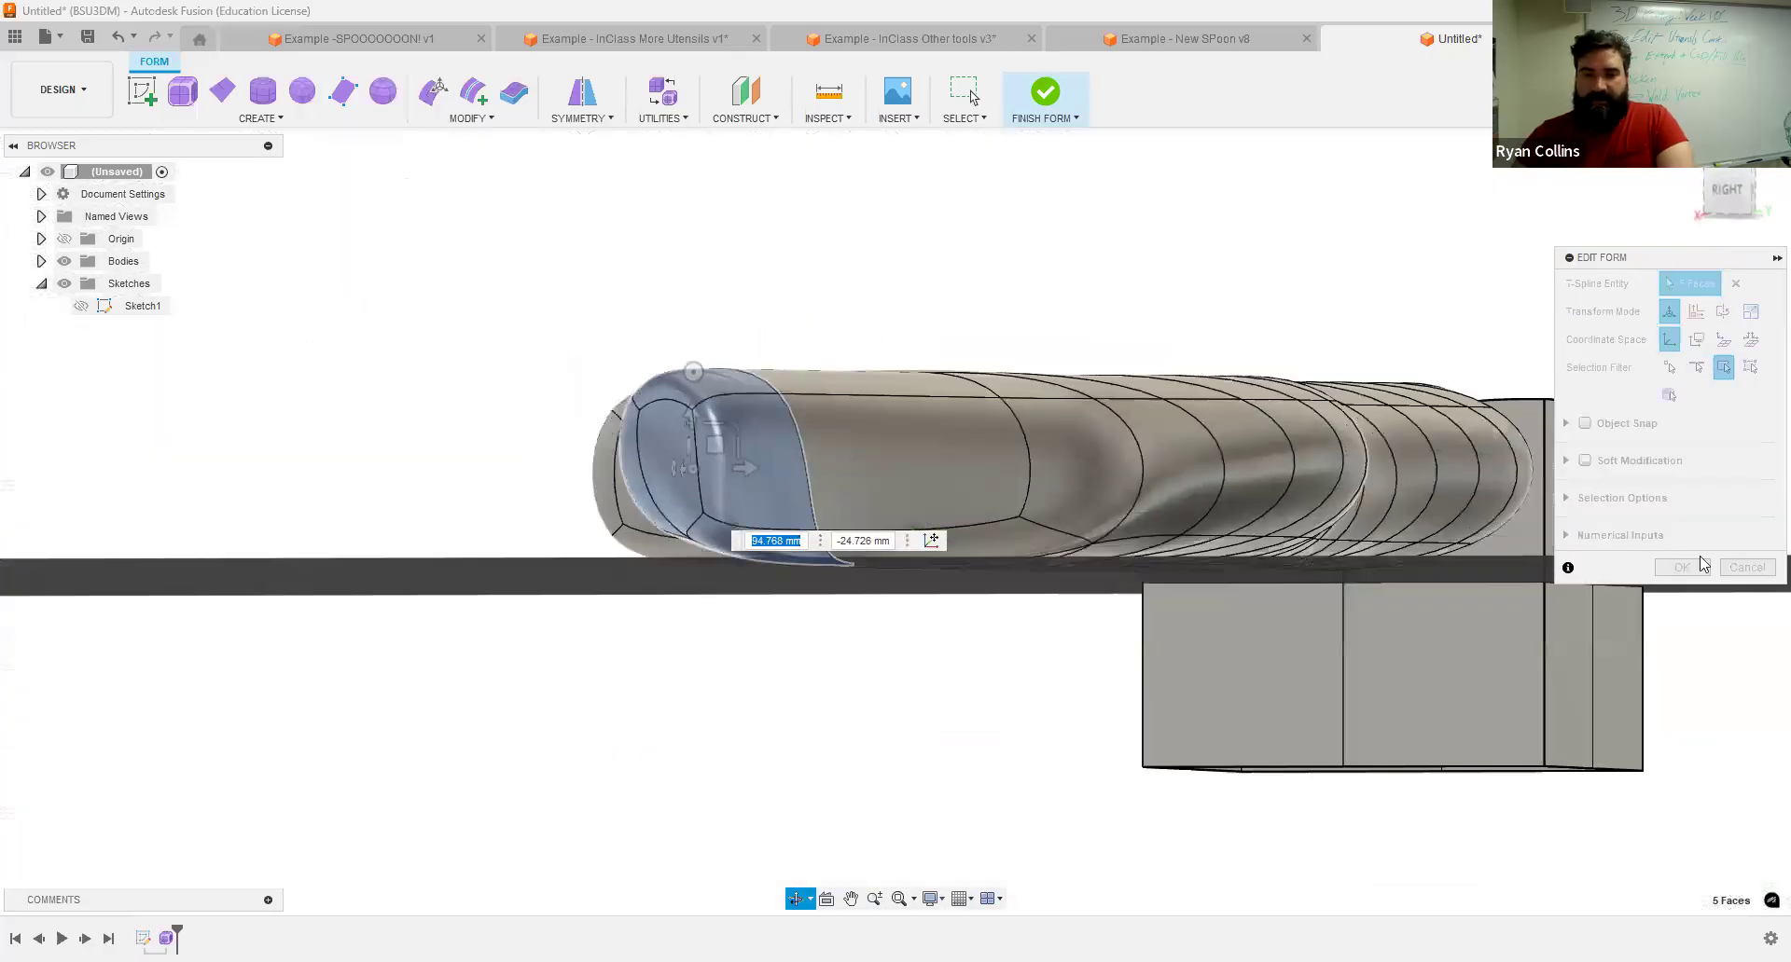
Finish the form edit and delete the end faces of the new arm, leaving its end open.
middle_click_drag(808, 611, 948, 547, "shift")
middle_click_drag(1044, 659, 947, 671, "shift")
middle_click_drag(504, 345, 504, 382, "shift")
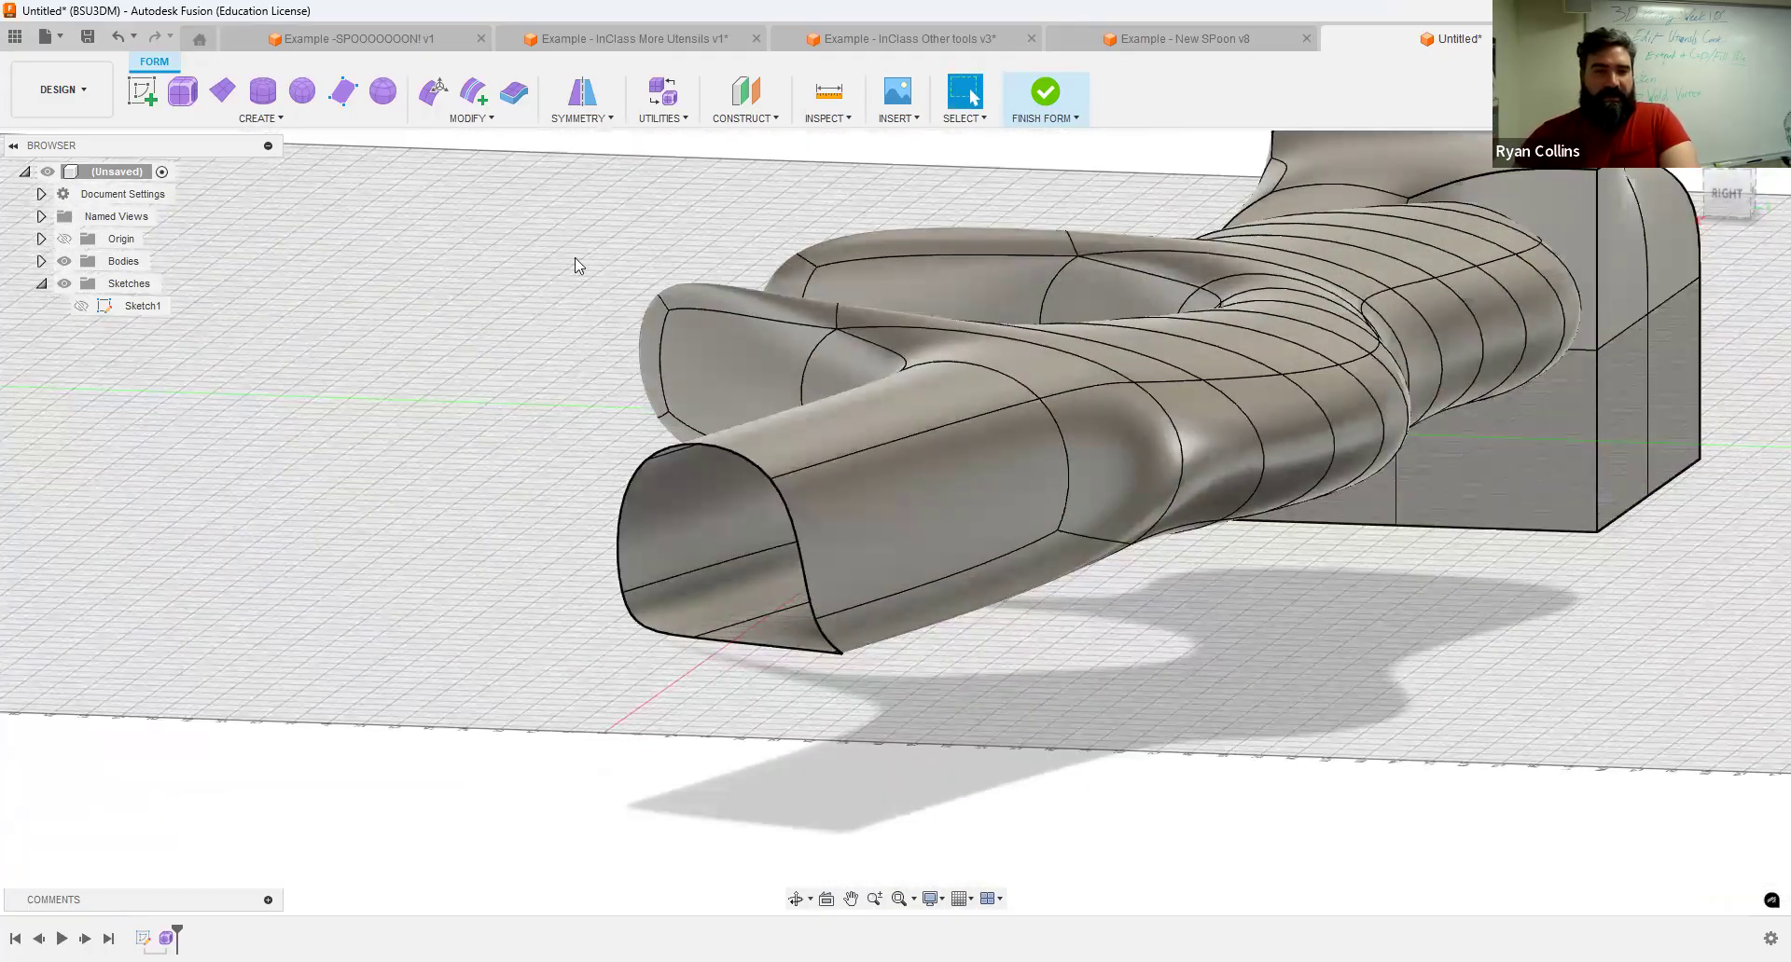
Use Edit Form with the vertex filter to move two vertices on the arm's open rim by about -1.558 mm and 1.126 mm.
left_click(434, 92)
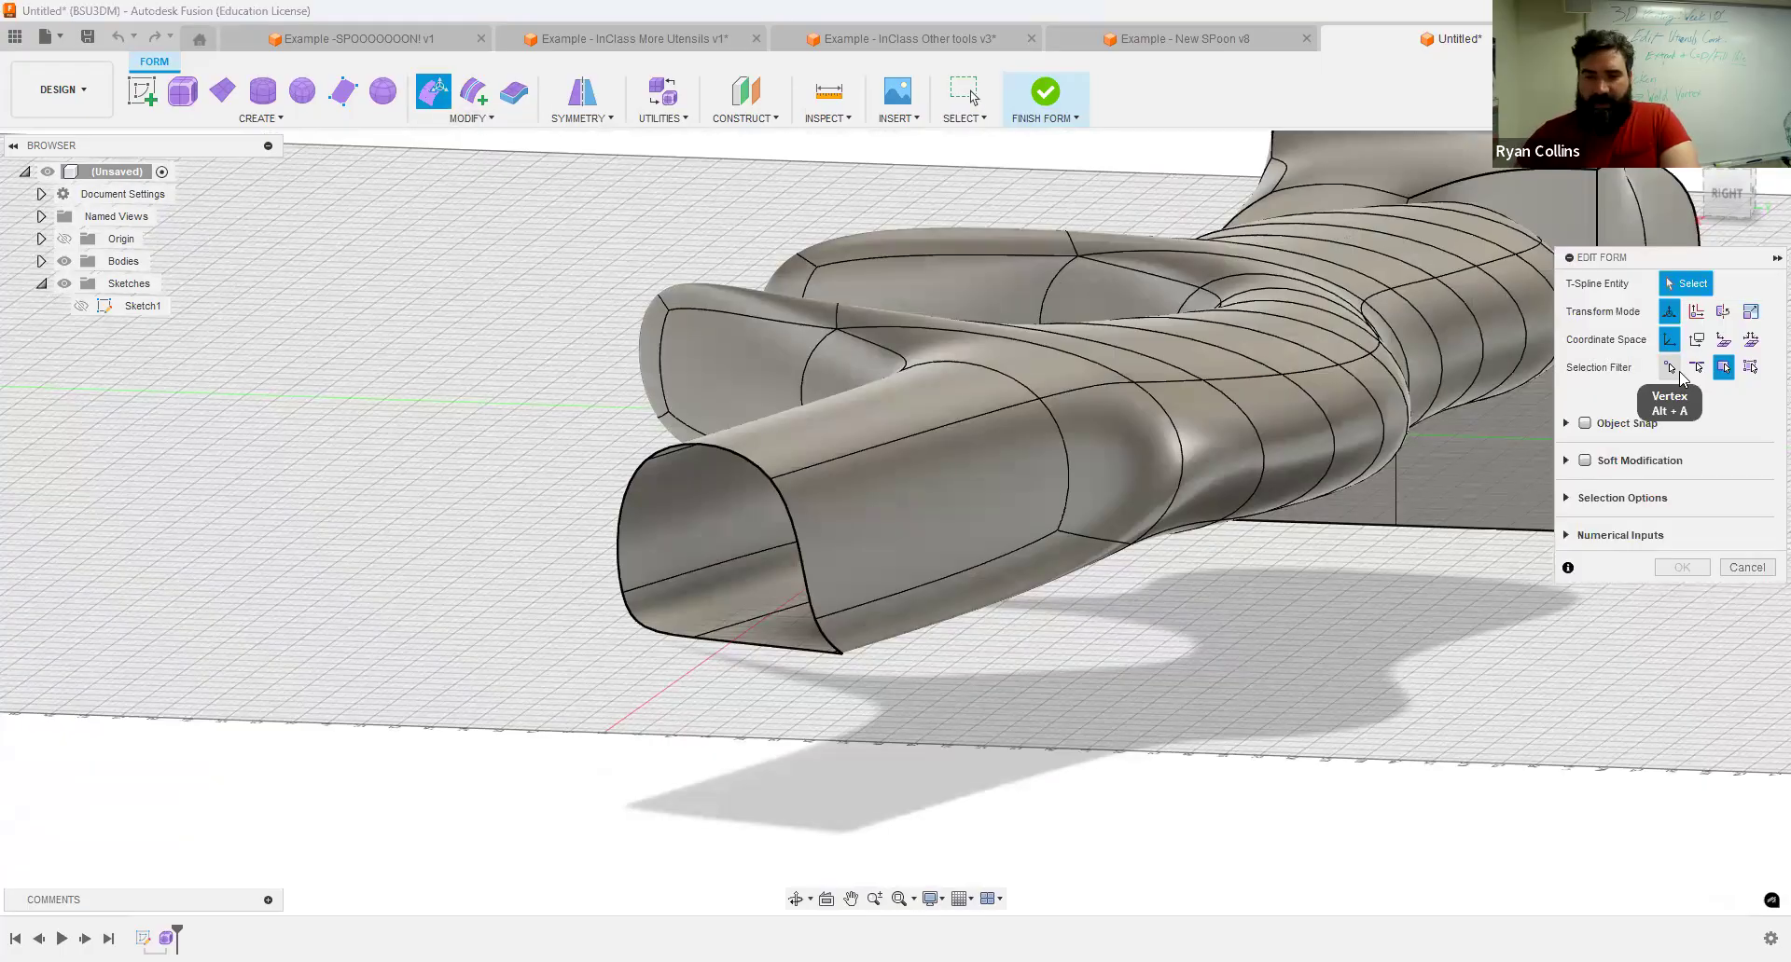
middle_click_drag(901, 534, 915, 747, "shift")
middle_click_drag(959, 236, 843, 539)
middle_click_drag(932, 363, 967, 532)
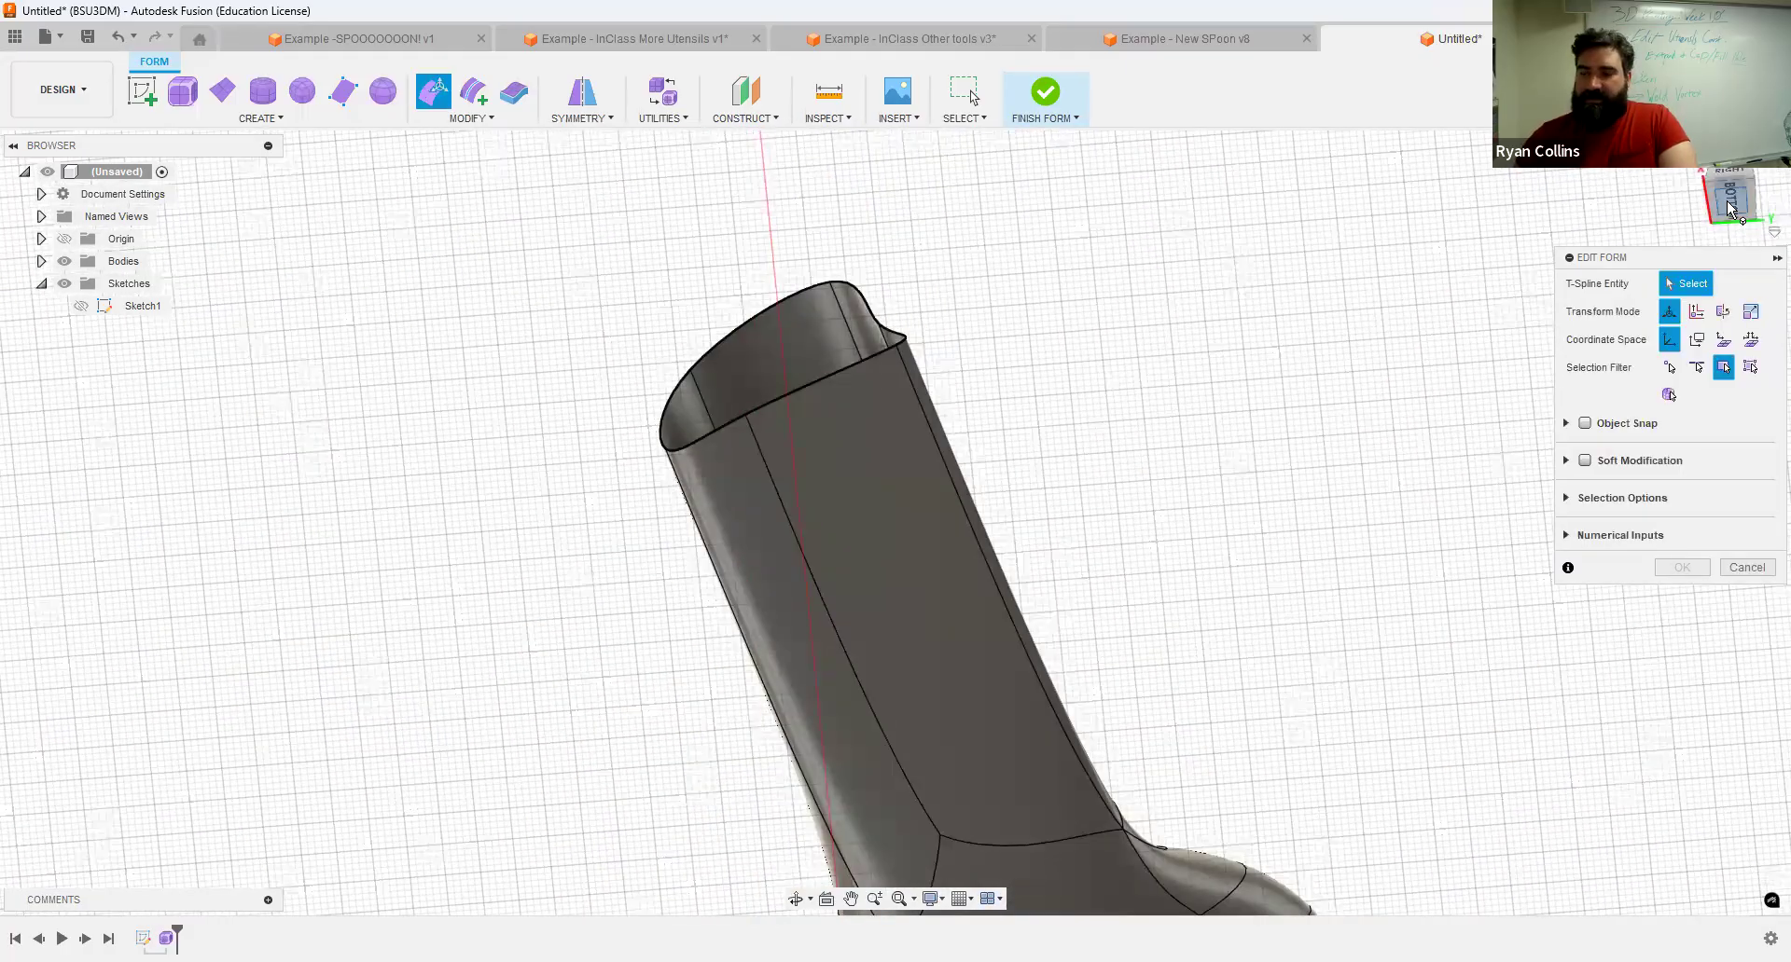
middle_click_drag(830, 282, 872, 507)
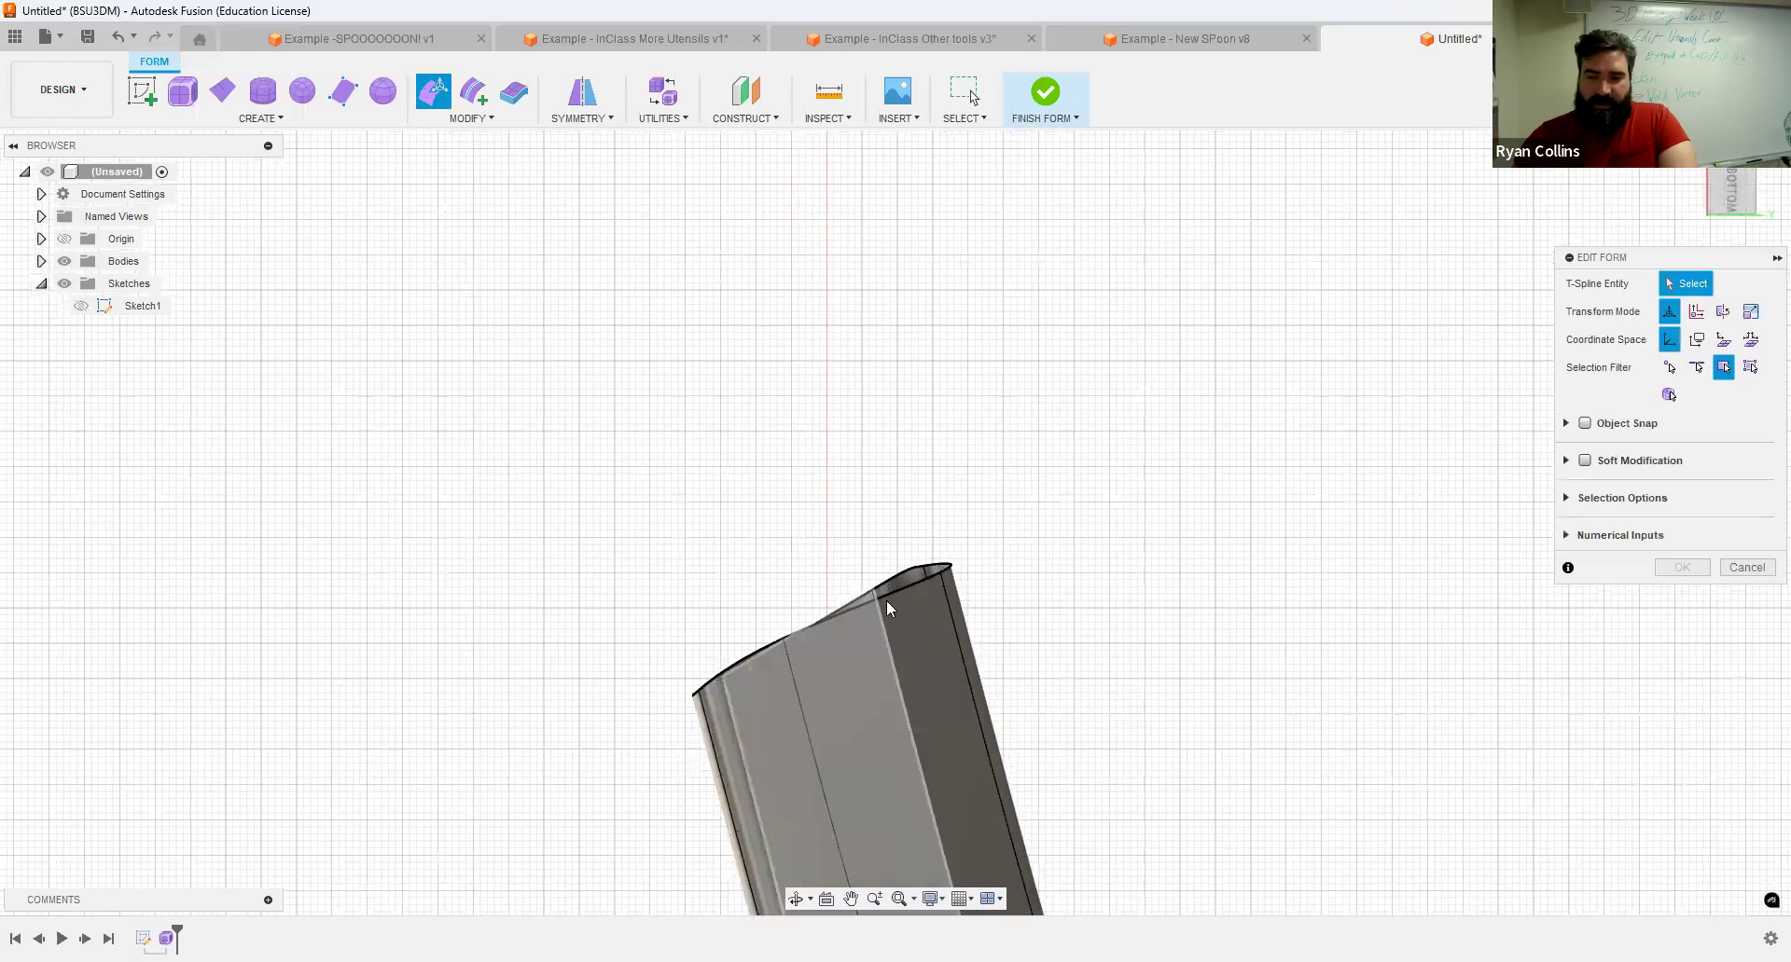
scroll(886, 601, "up", 3)
left_click(1669, 370)
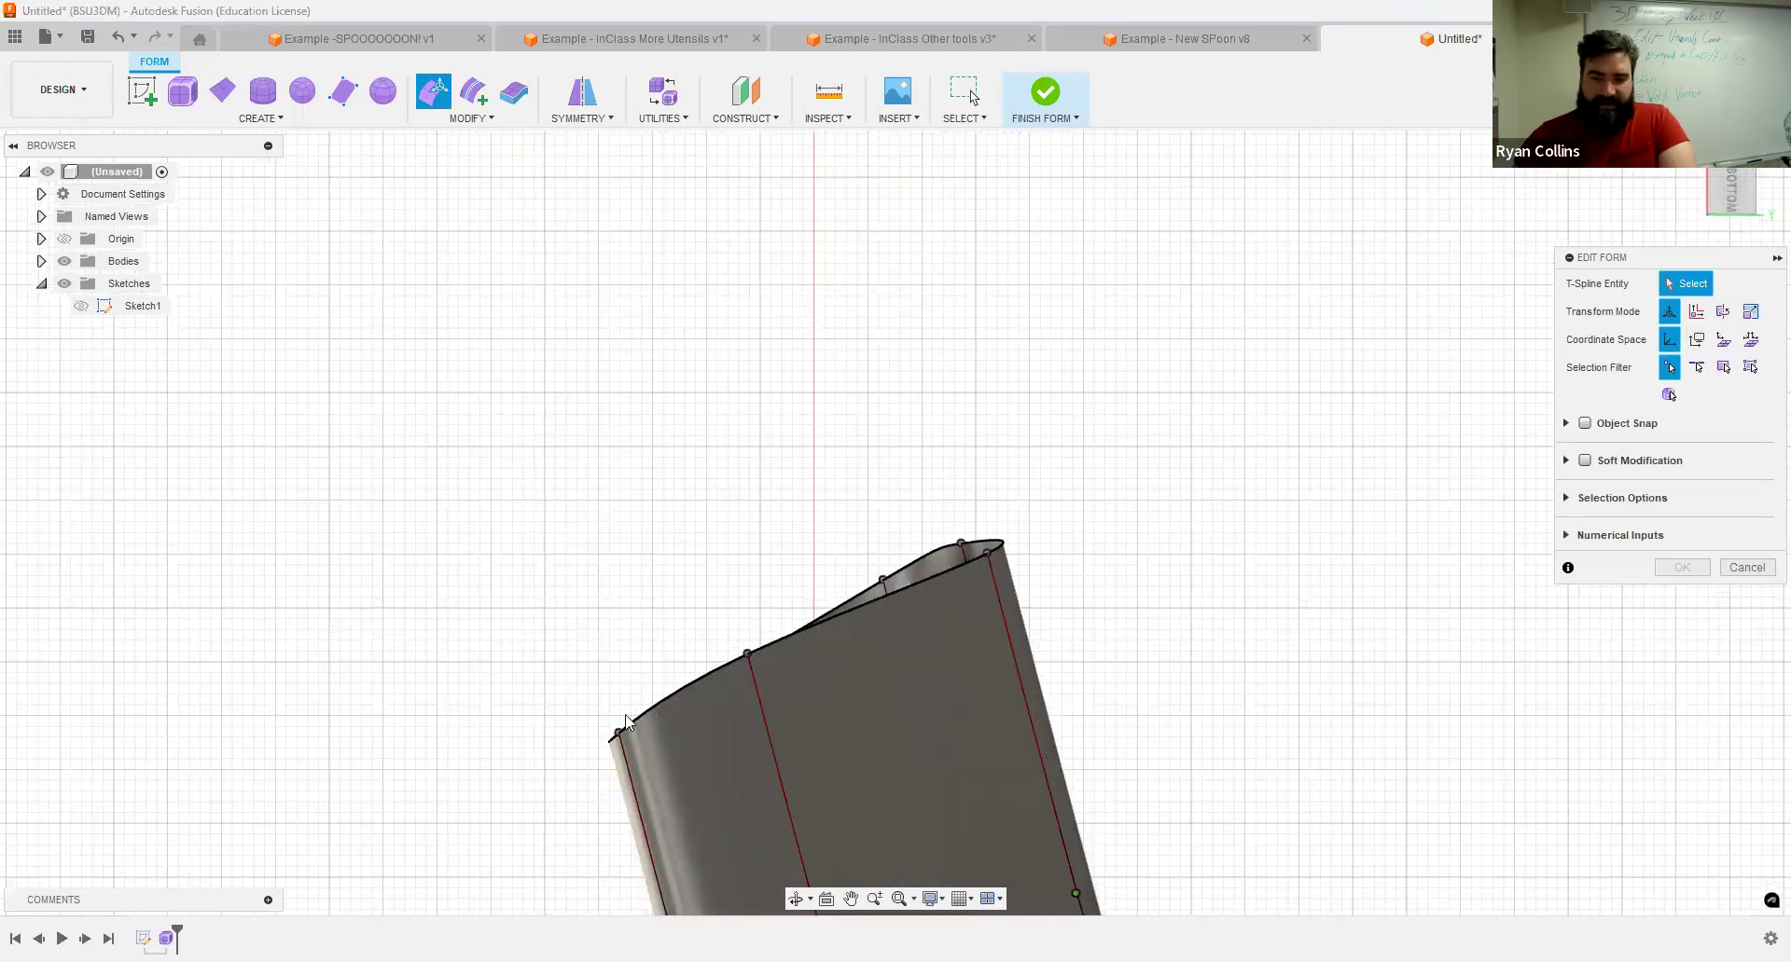
middle_click_drag(694, 552, 537, 585, "shift")
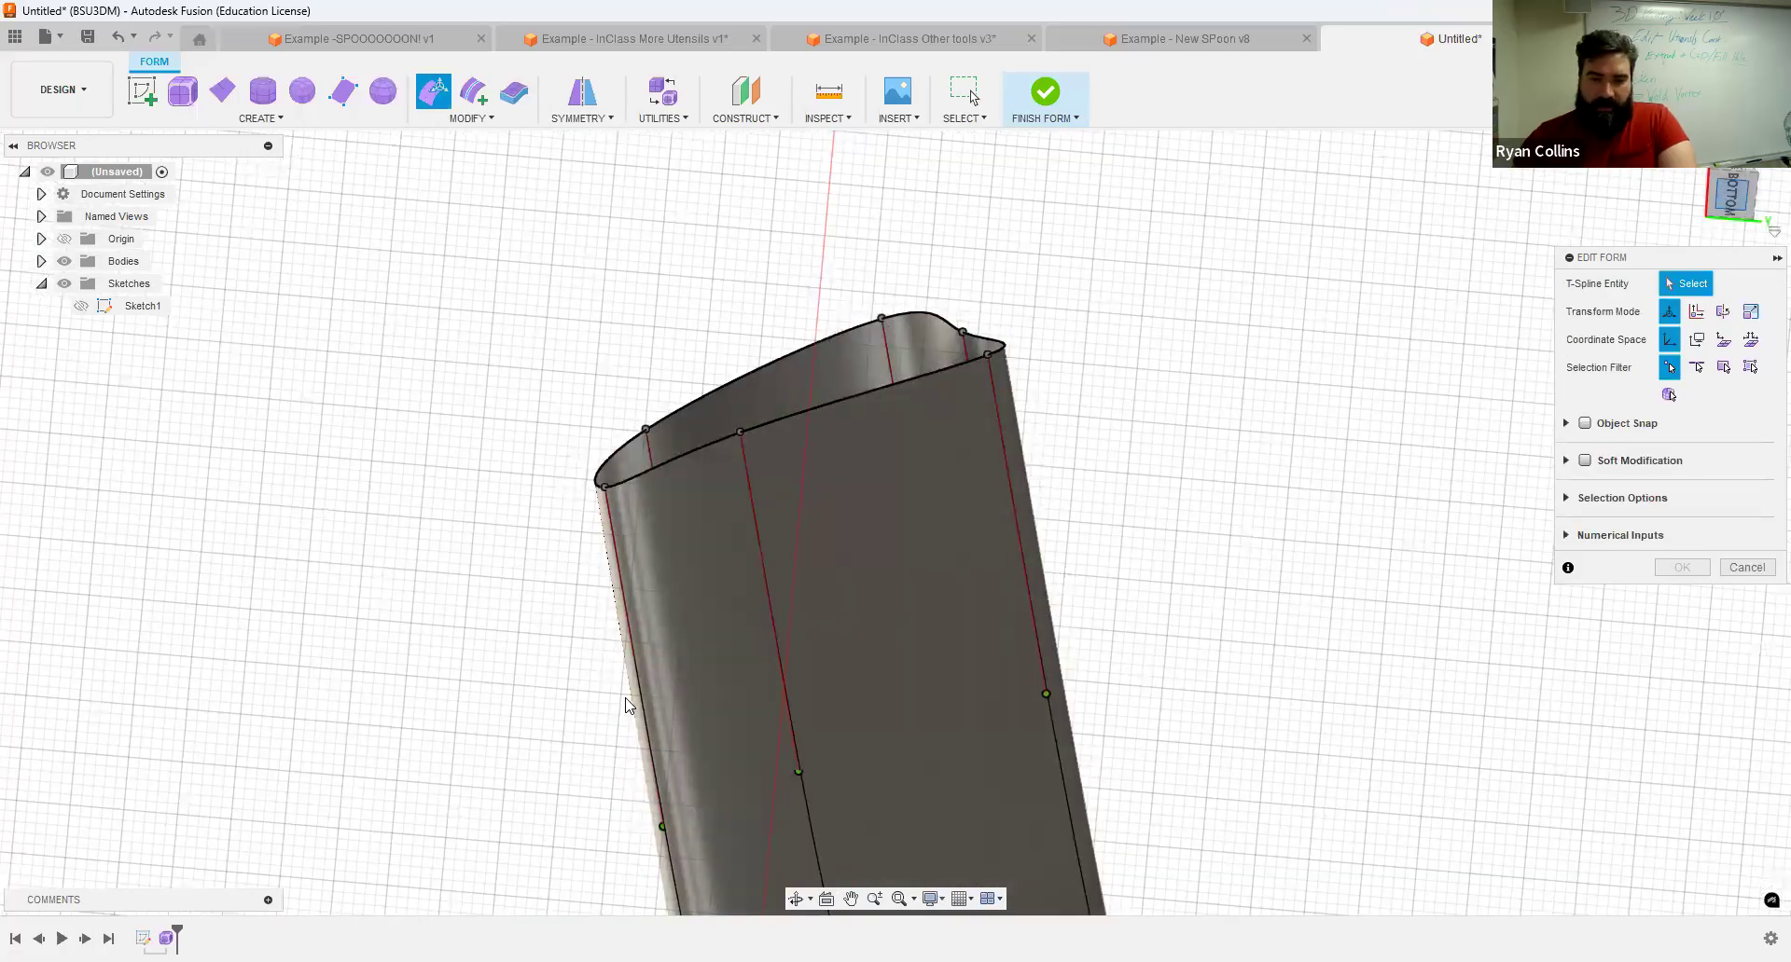
middle_click_drag(630, 706, 903, 602, "shift")
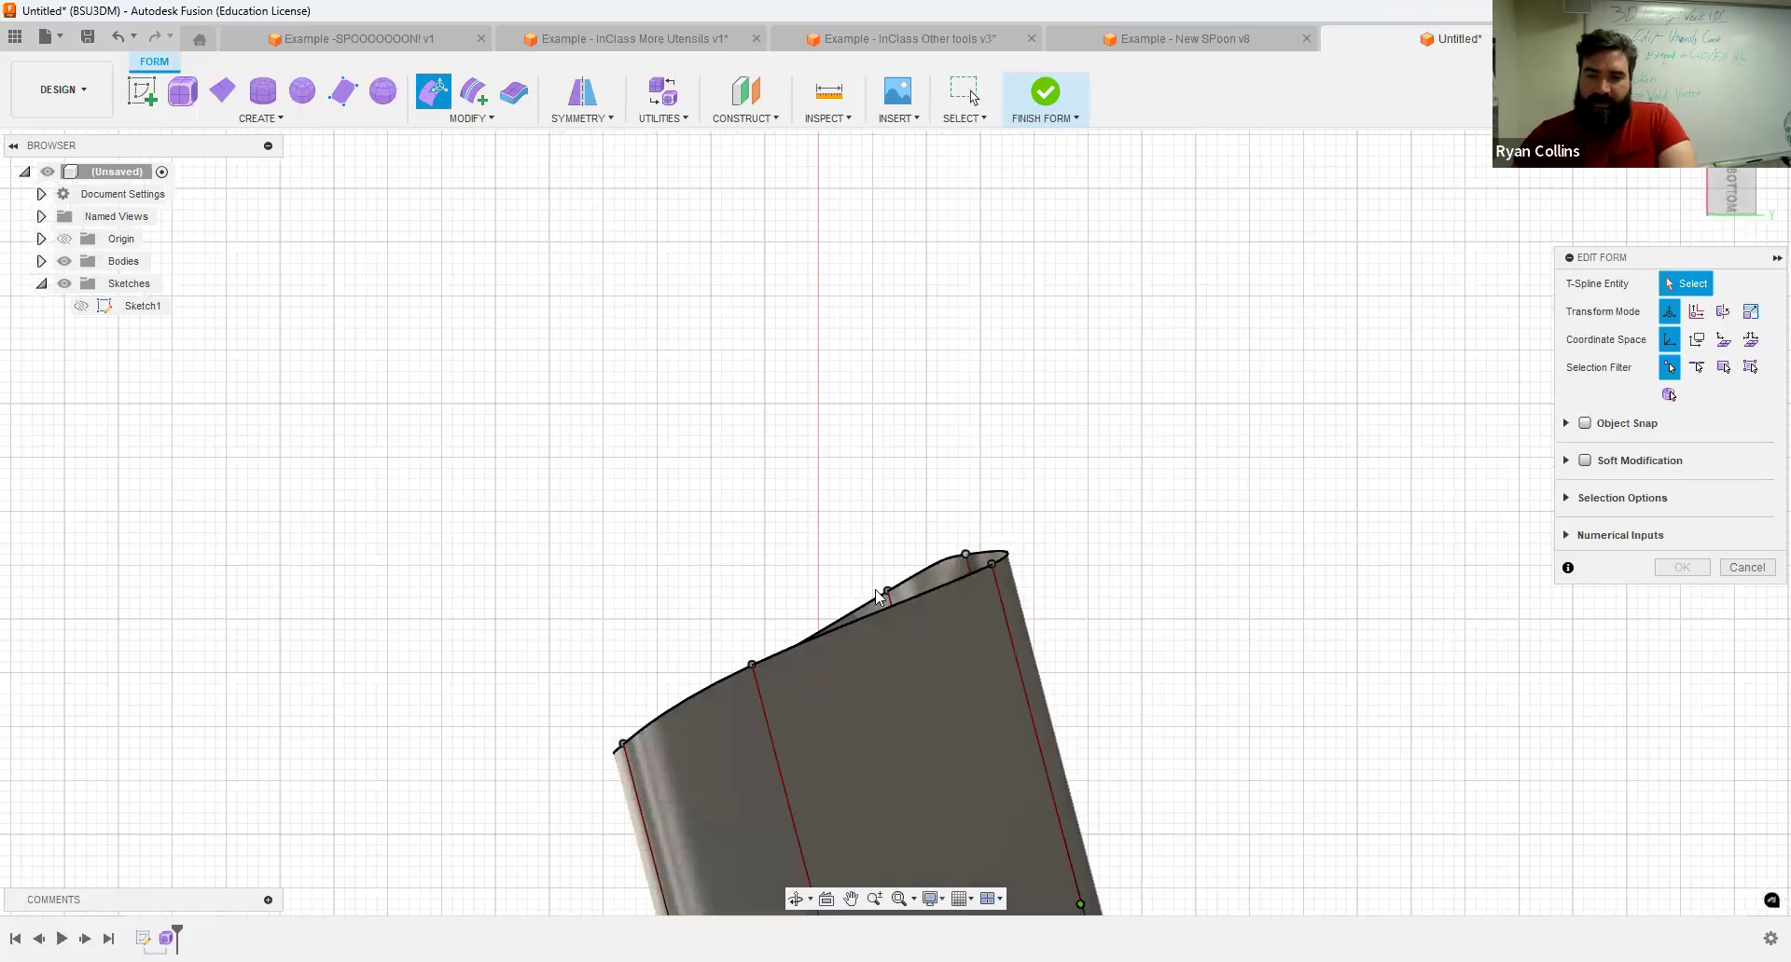
left_click(960, 556, "ctrl")
left_click_drag(950, 553, 961, 567)
middle_click_drag(717, 593, 701, 669, "shift")
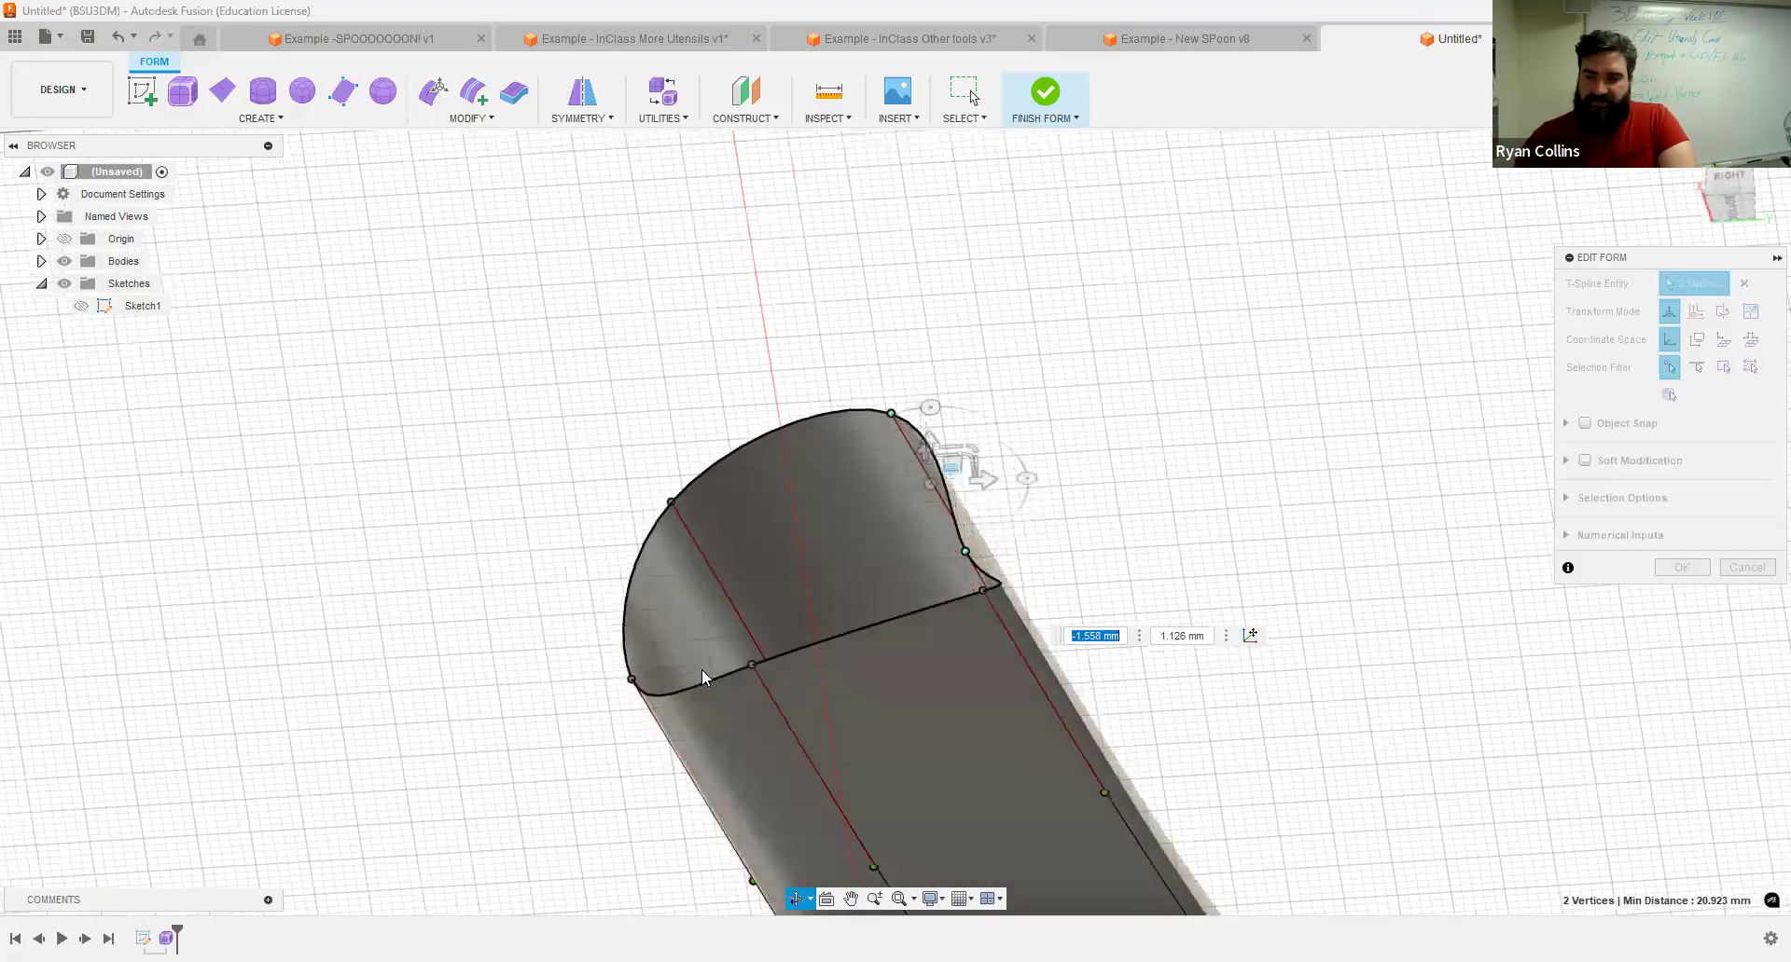
left_click(1686, 568)
Extrude the edge loop at the arm's open end outward into two more sections, the last about 69.6 mm and -19.8 mm.
middle_click_drag(1032, 407, 1016, 578, "shift")
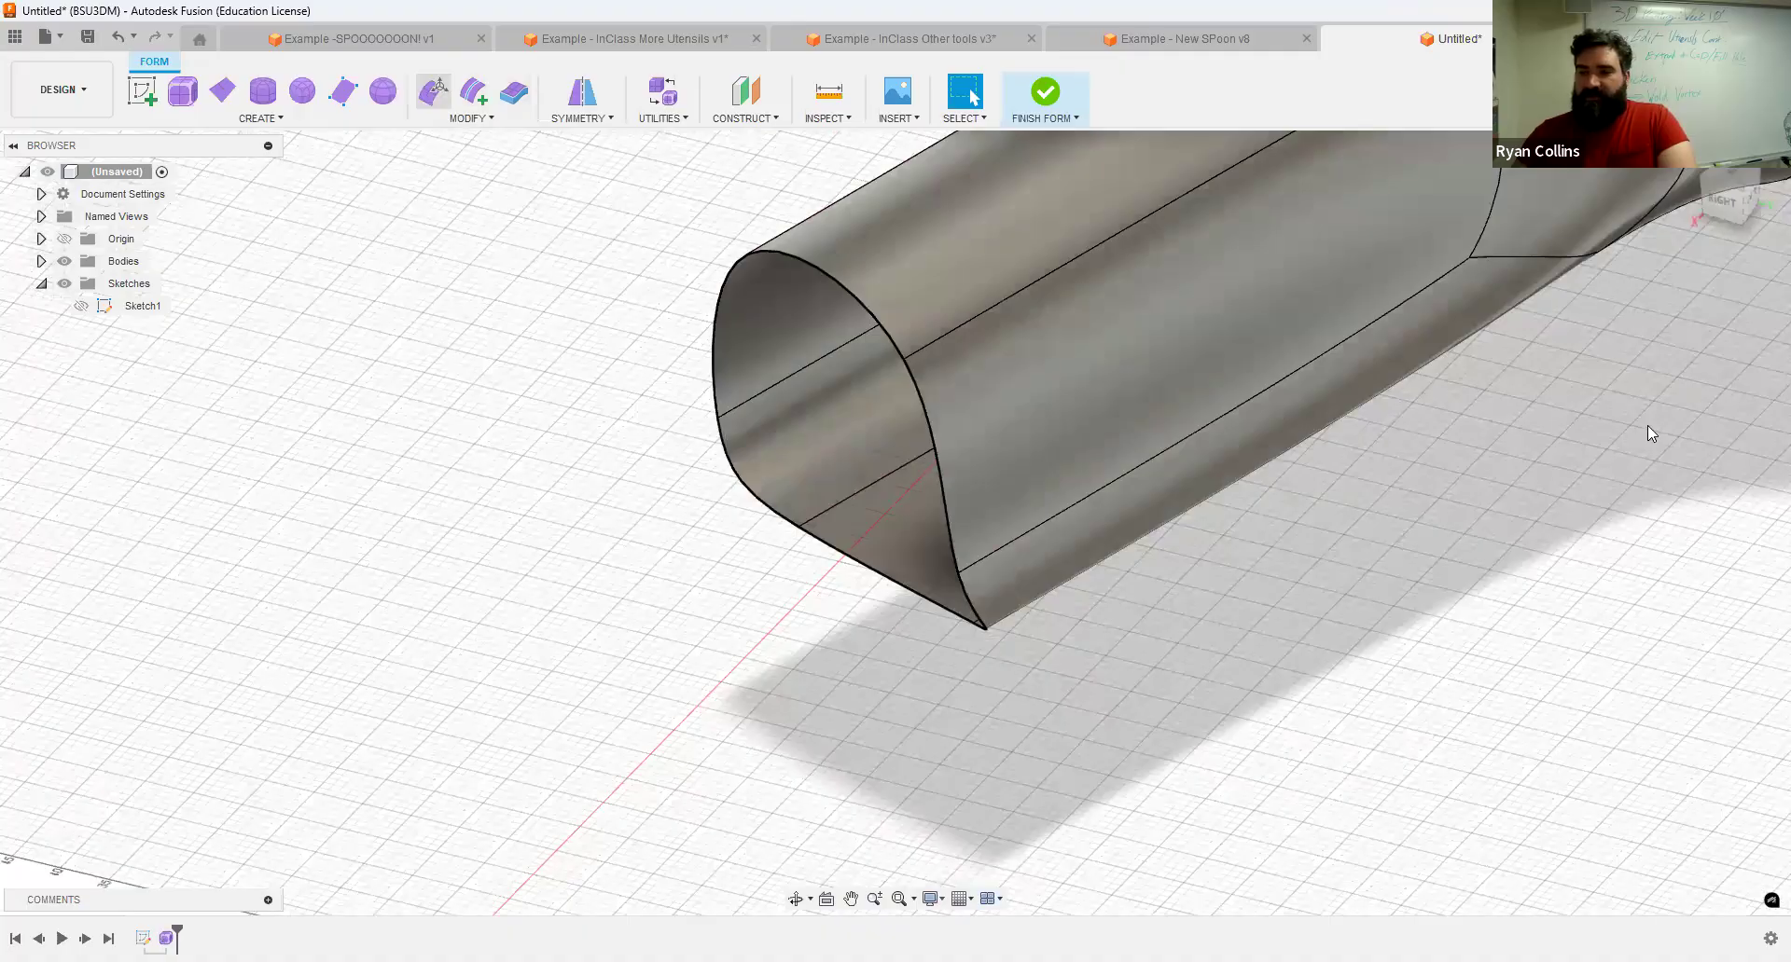
left_click(1696, 367)
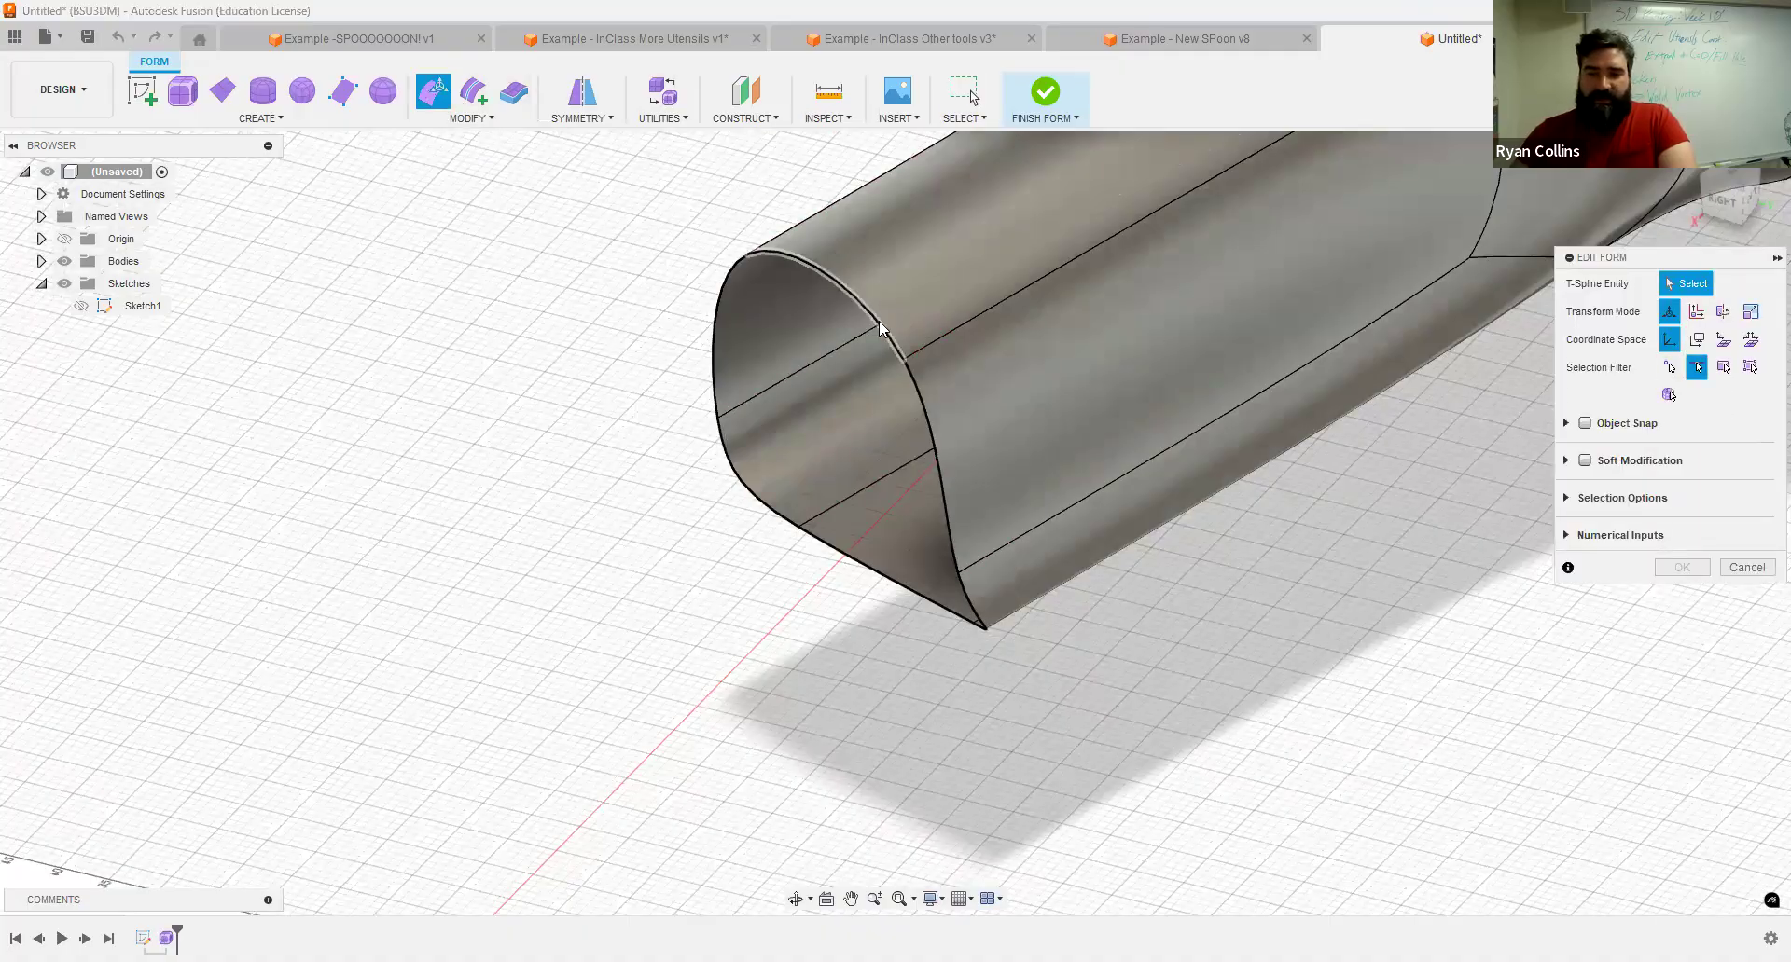
double_click(937, 483)
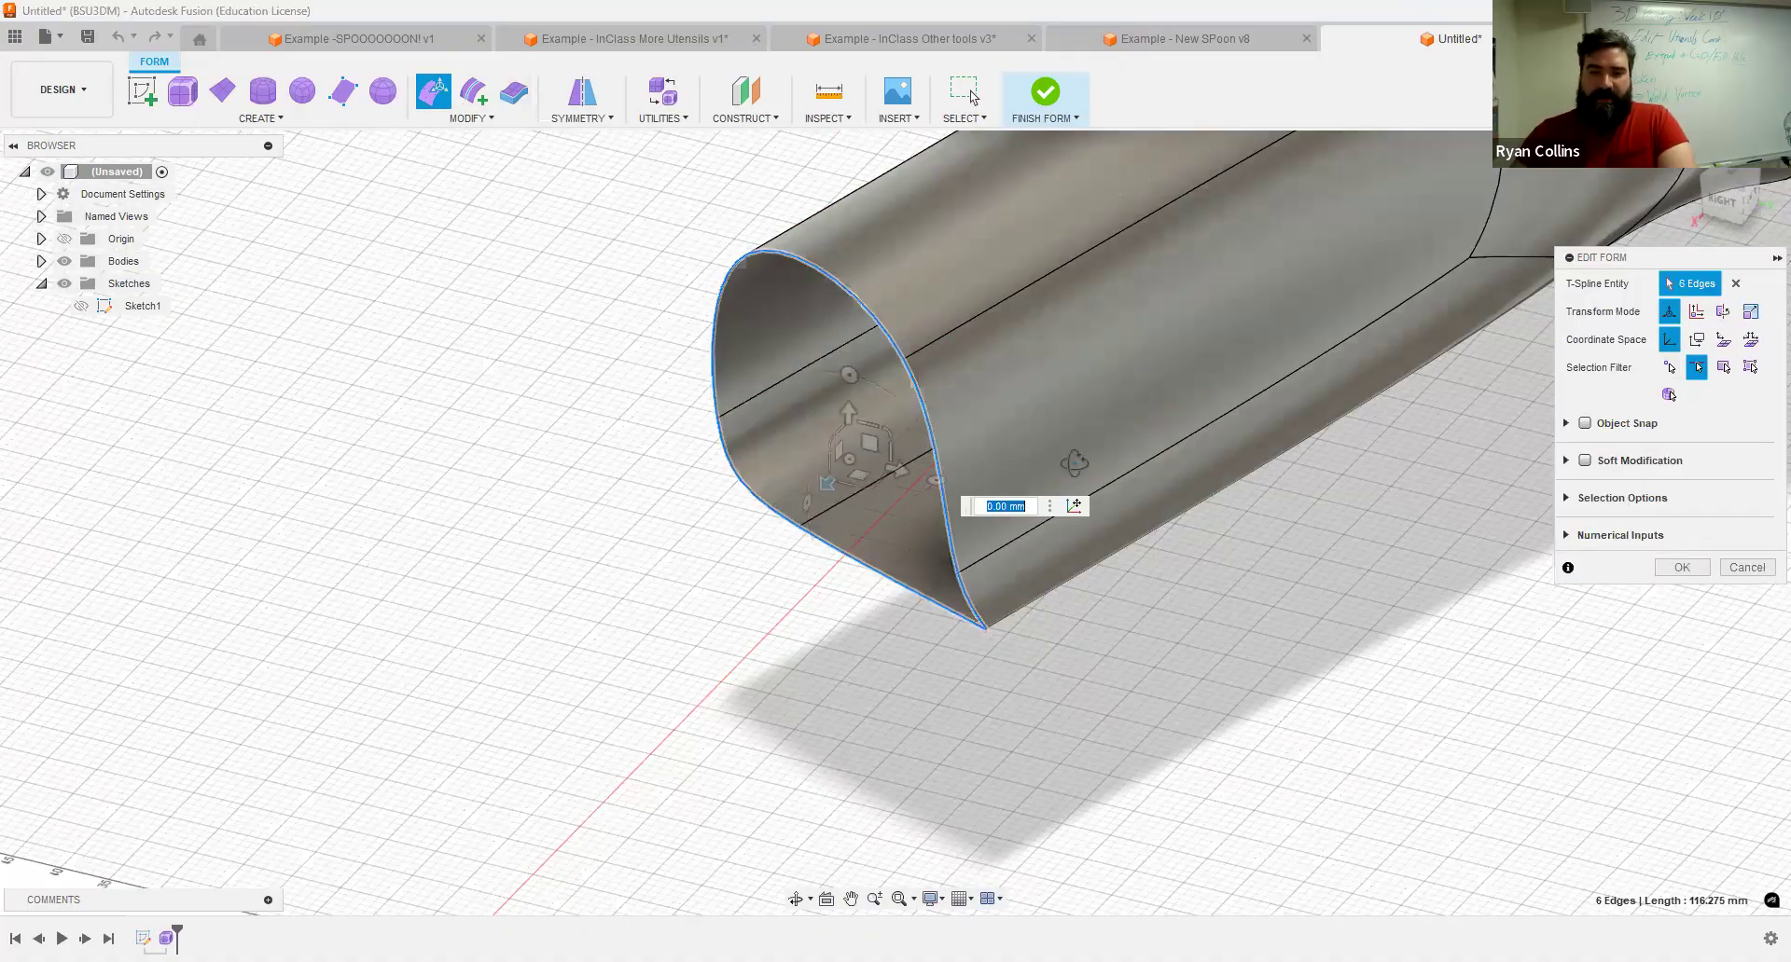
middle_click_drag(840, 428, 847, 431, "shift")
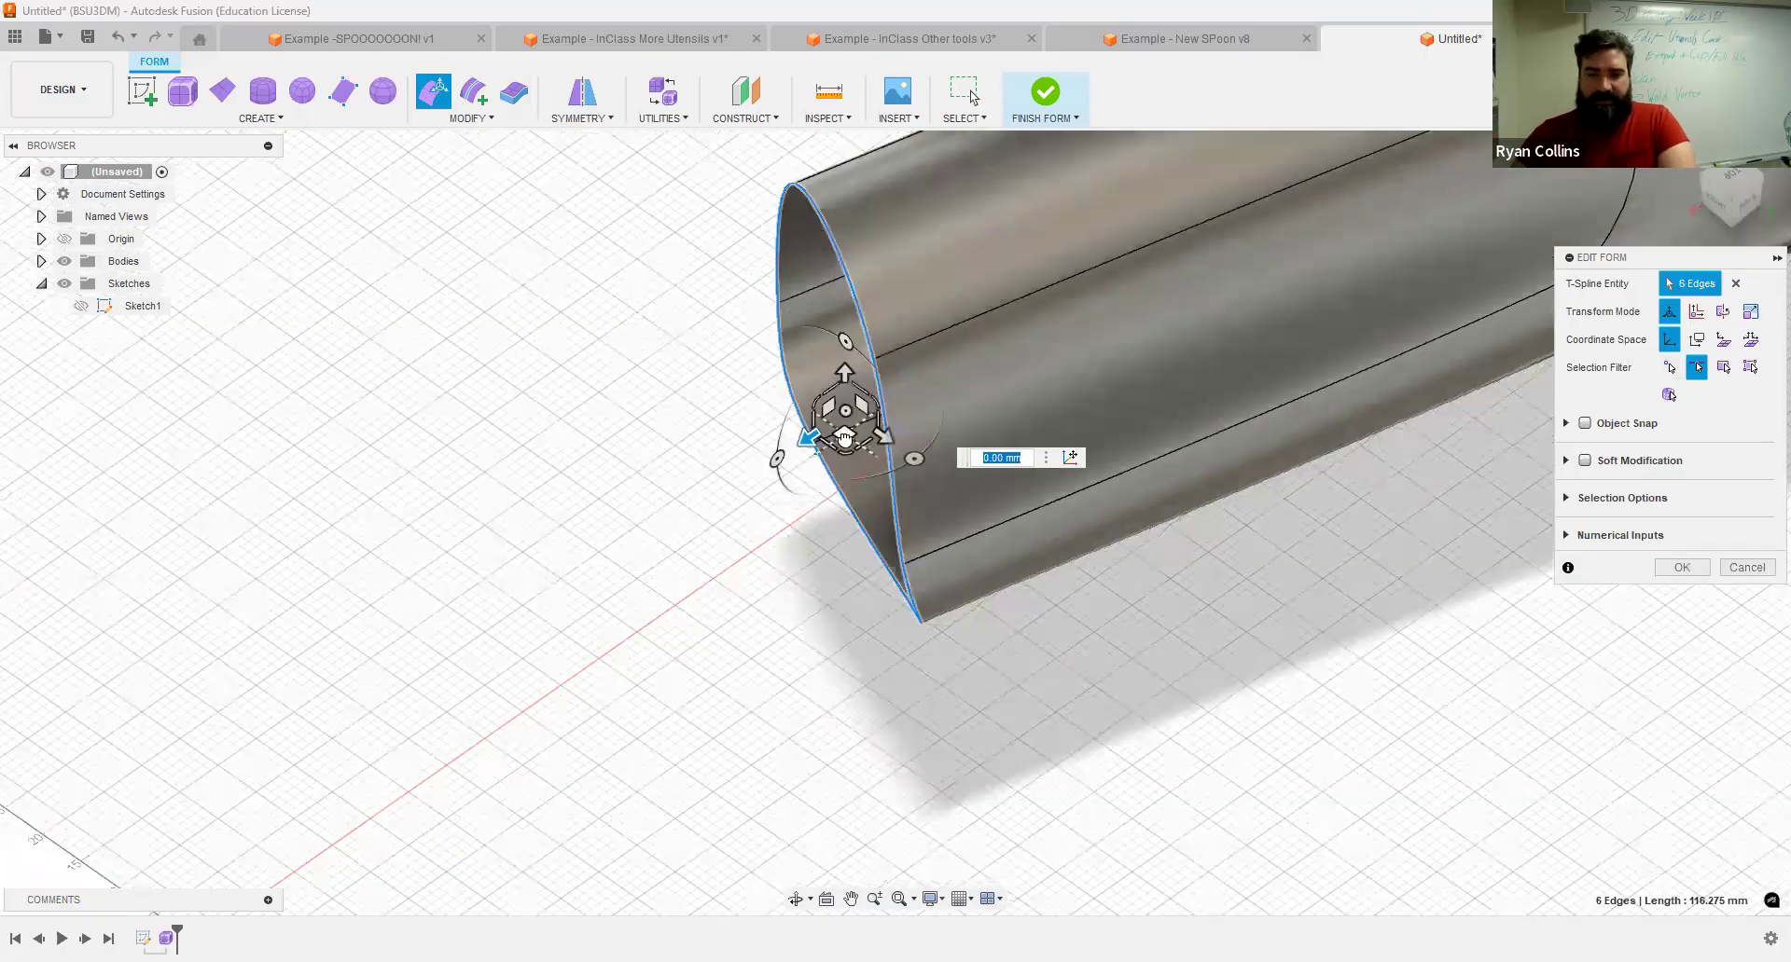
middle_click_drag(806, 537, 1163, 308)
left_click_drag(1163, 308, 164, 646, "alt")
scroll(1035, 489, "down", 3)
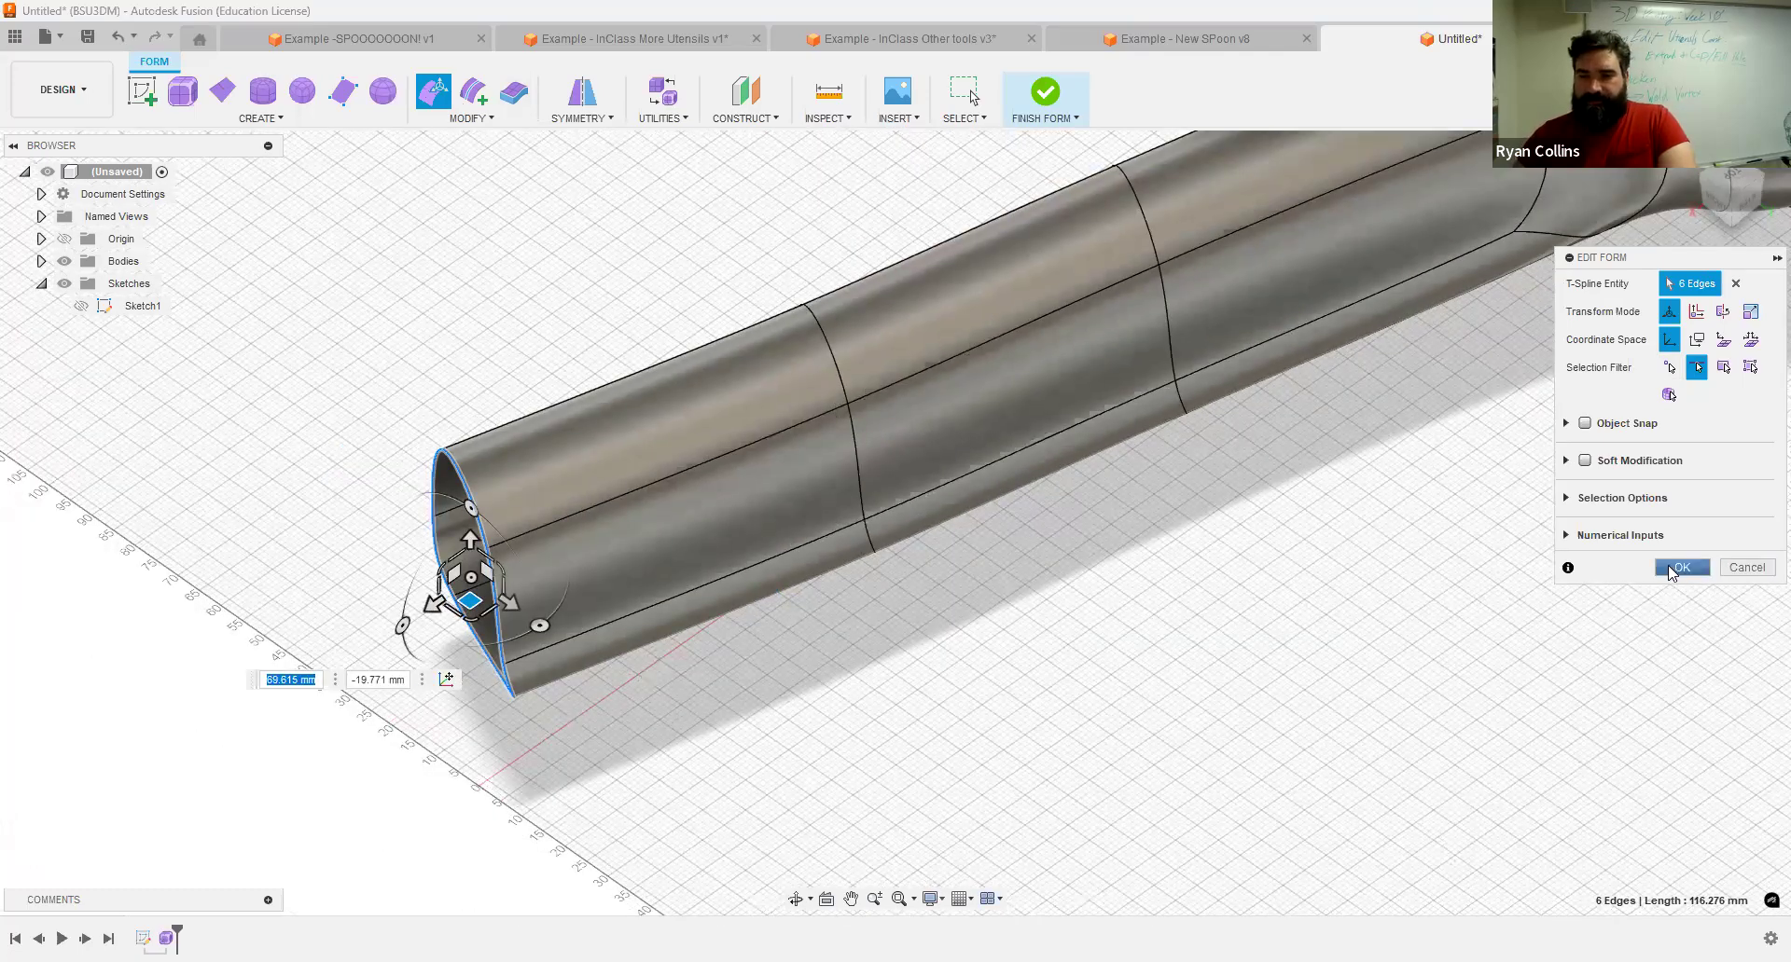
middle_click_drag(859, 551, 803, 600, "shift")
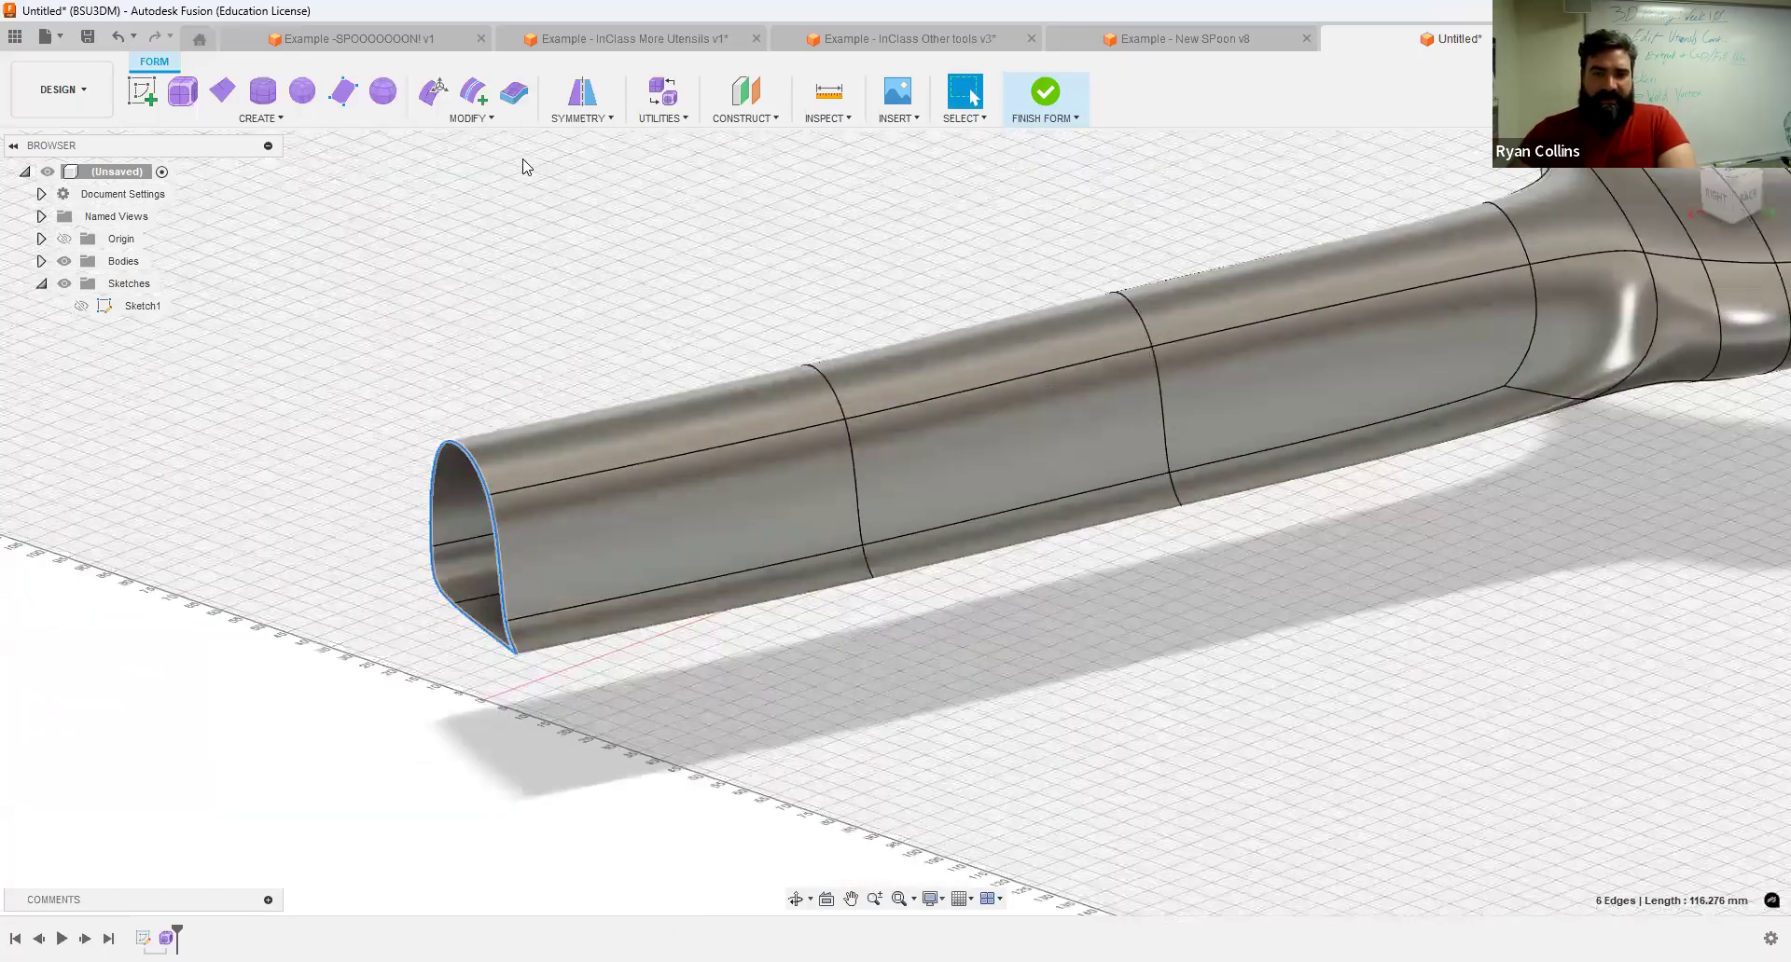
Cylindrify all faces of the lengthened arm, using Auto Feature Selection to pick them.
left_click(451, 122)
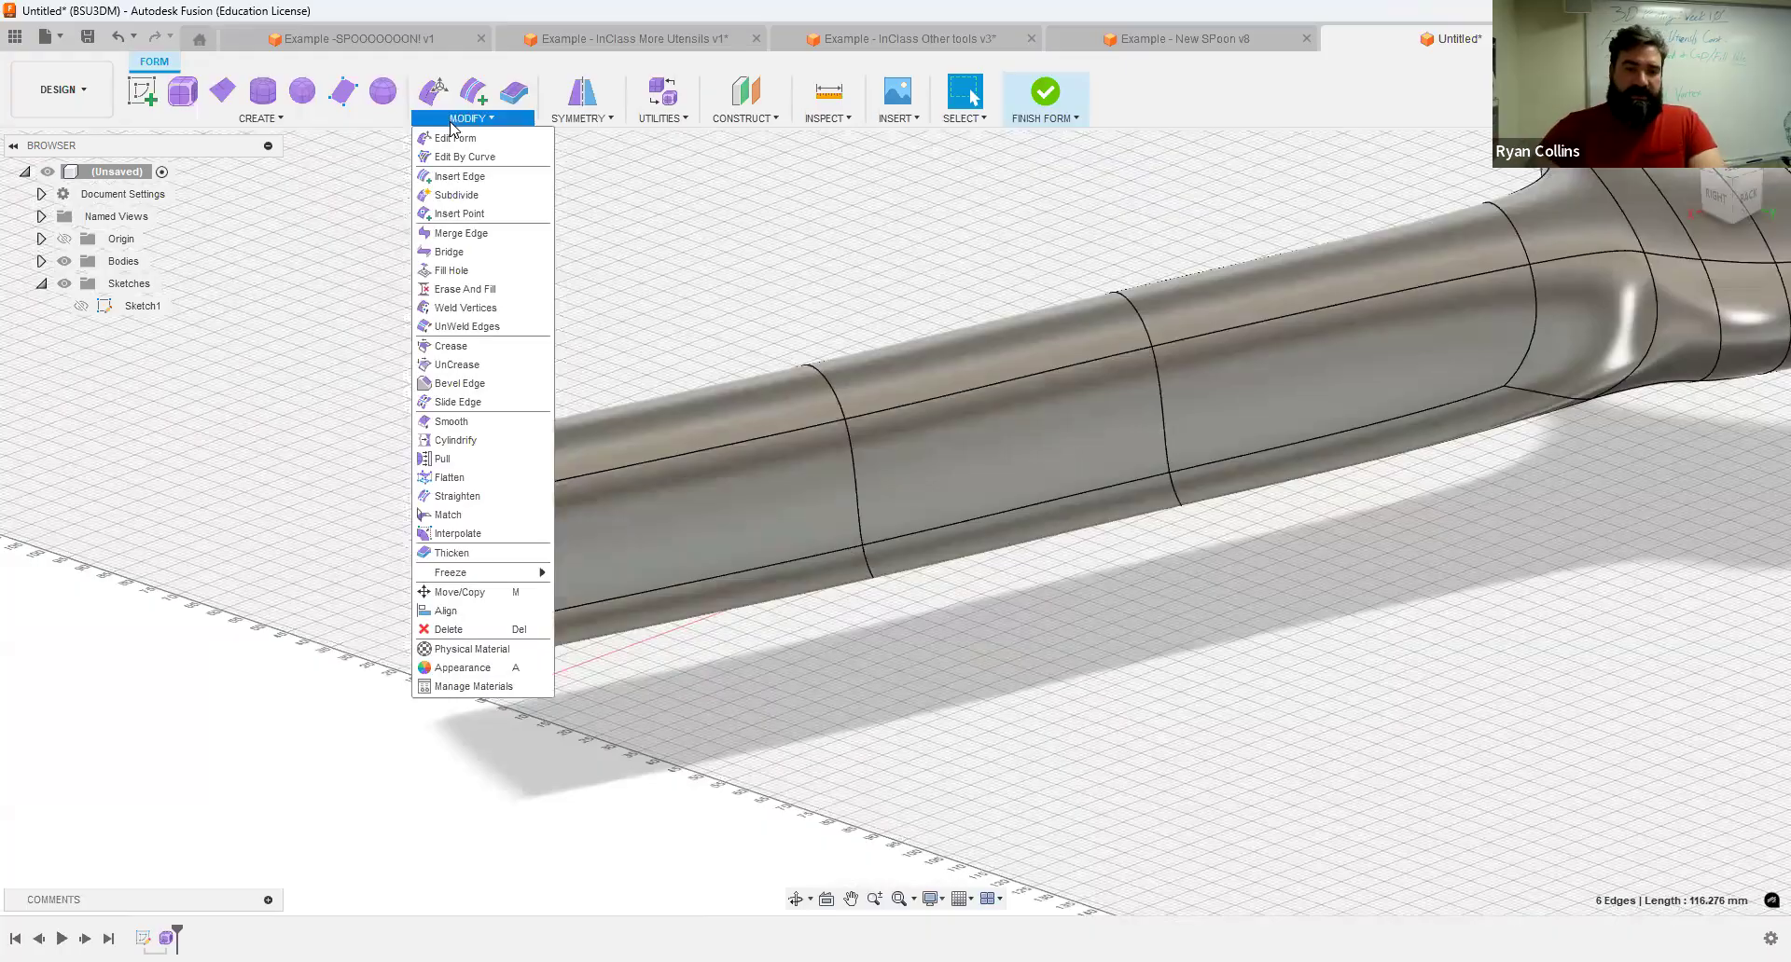
left_click(489, 446)
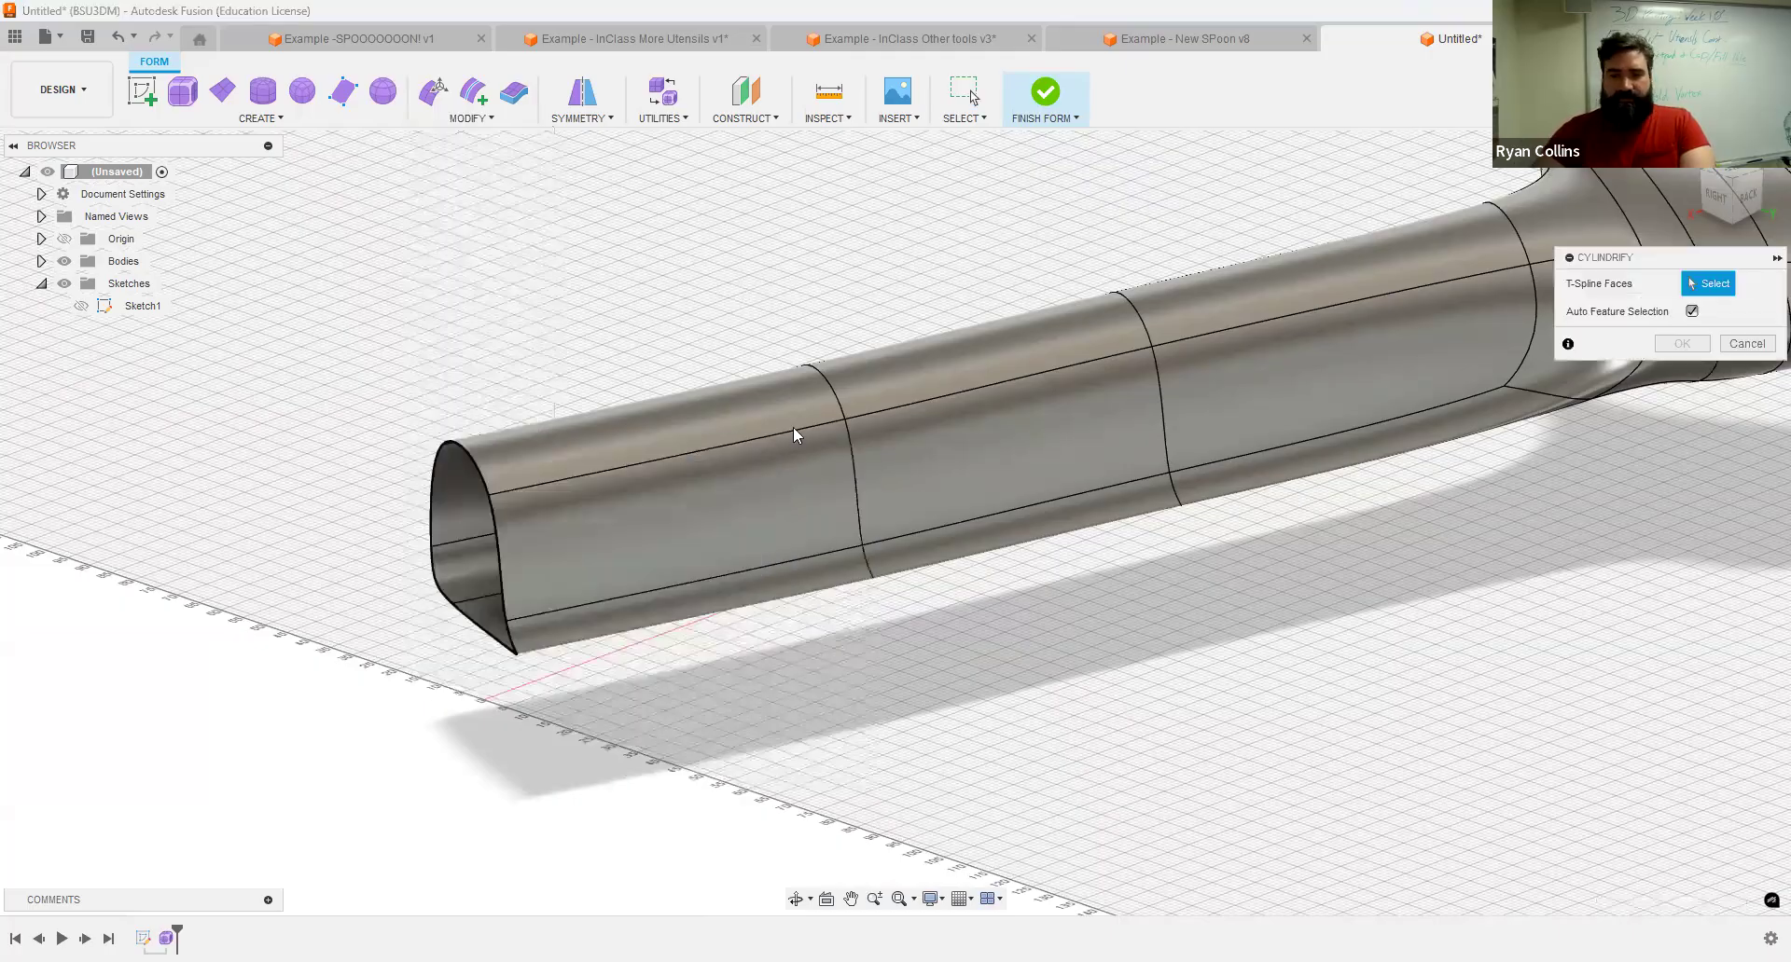
left_click(761, 500)
middle_click_drag(1355, 526, 1343, 478, "shift")
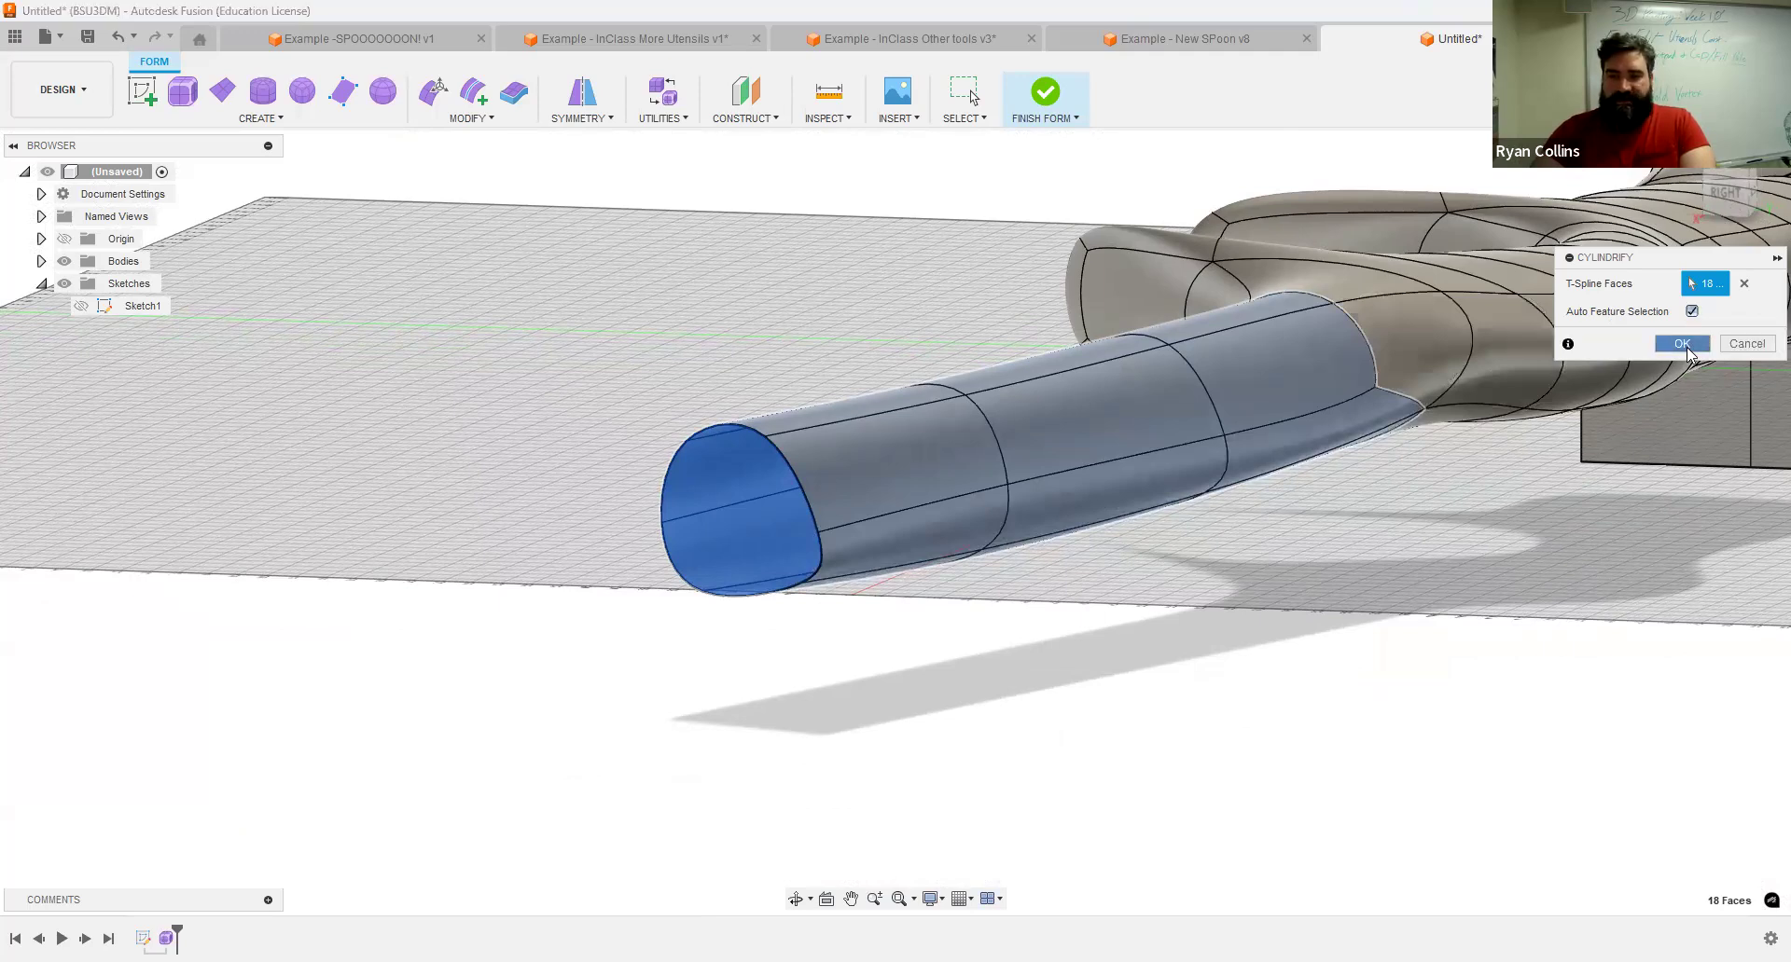
left_click(1684, 347)
middle_click_drag(760, 340, 768, 351)
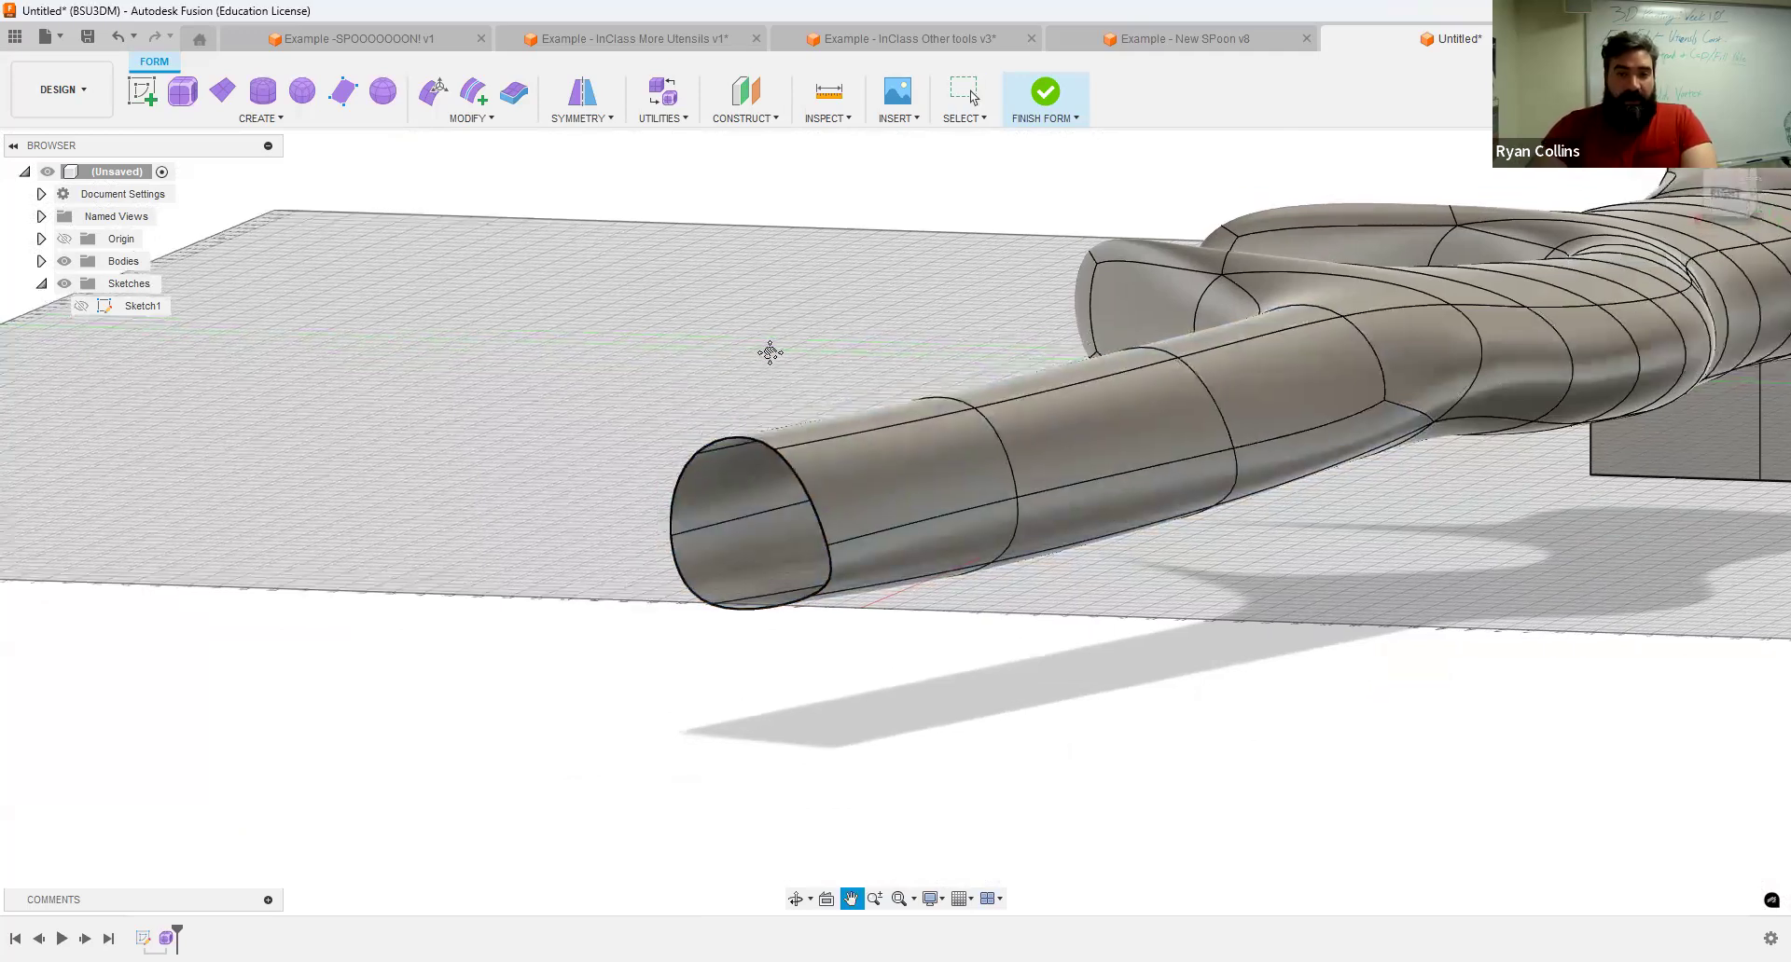
Apply Fill Hole to the arm's open end, trying the Reduced Star and Fill Star modes before choosing Collapse.
left_click(471, 118)
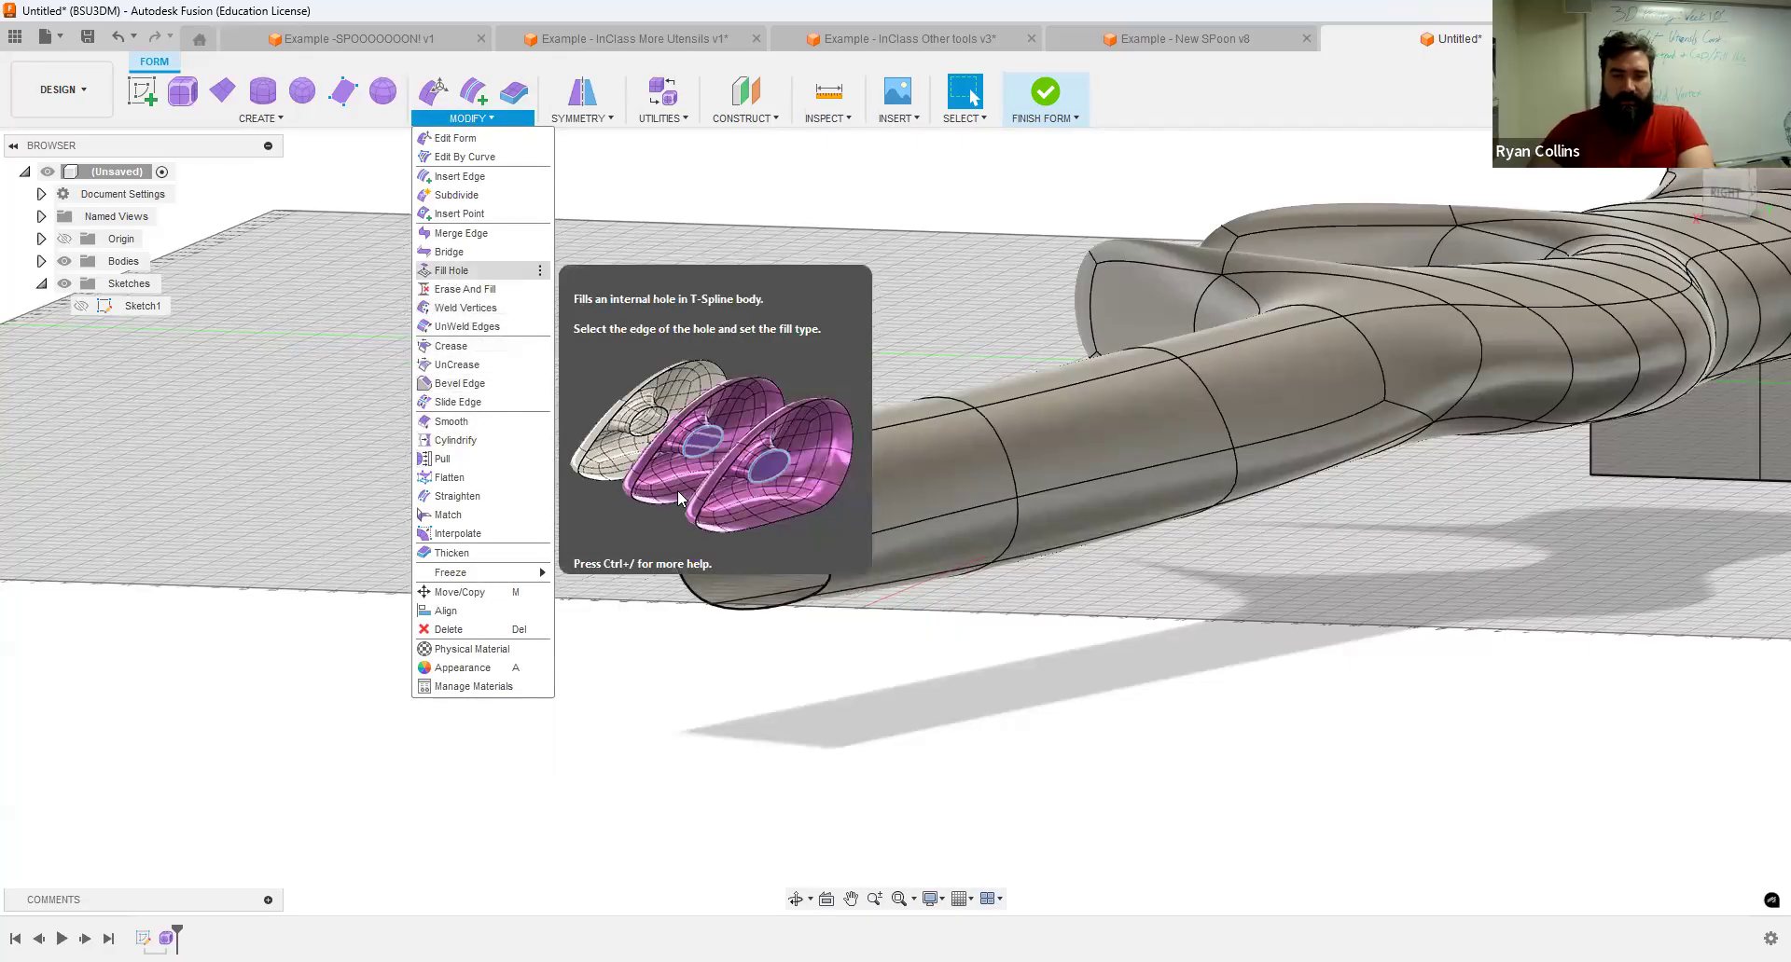
left_click(451, 270)
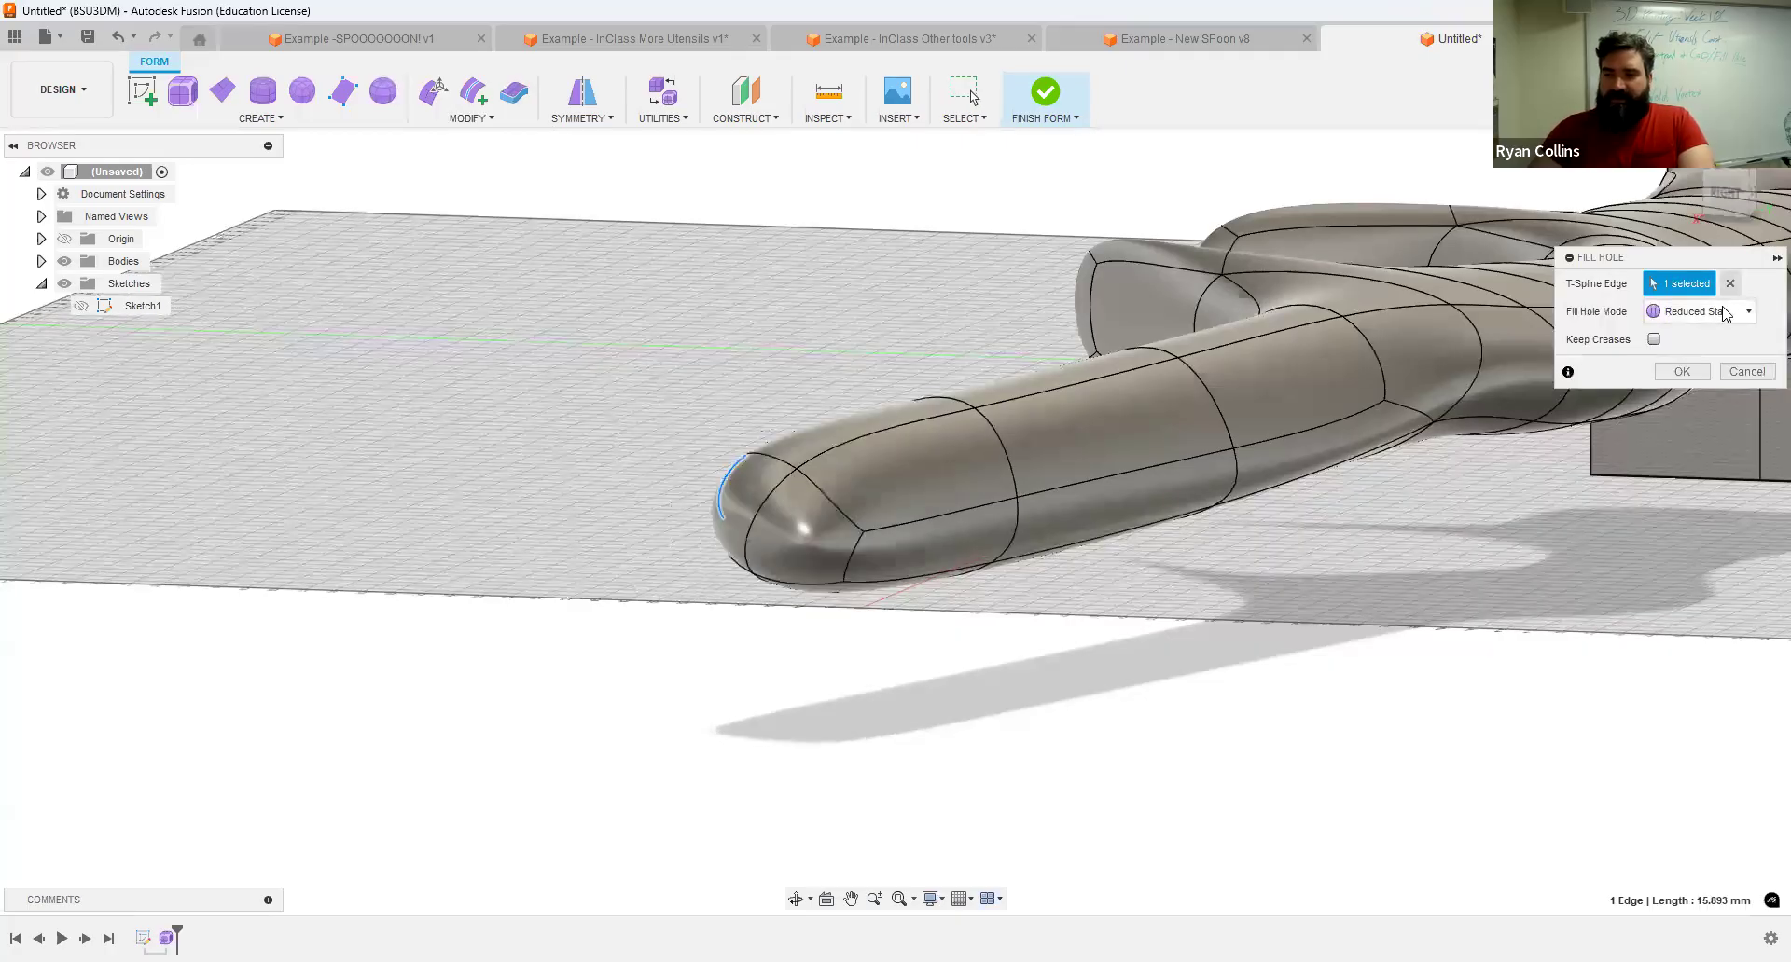
left_click(1723, 313)
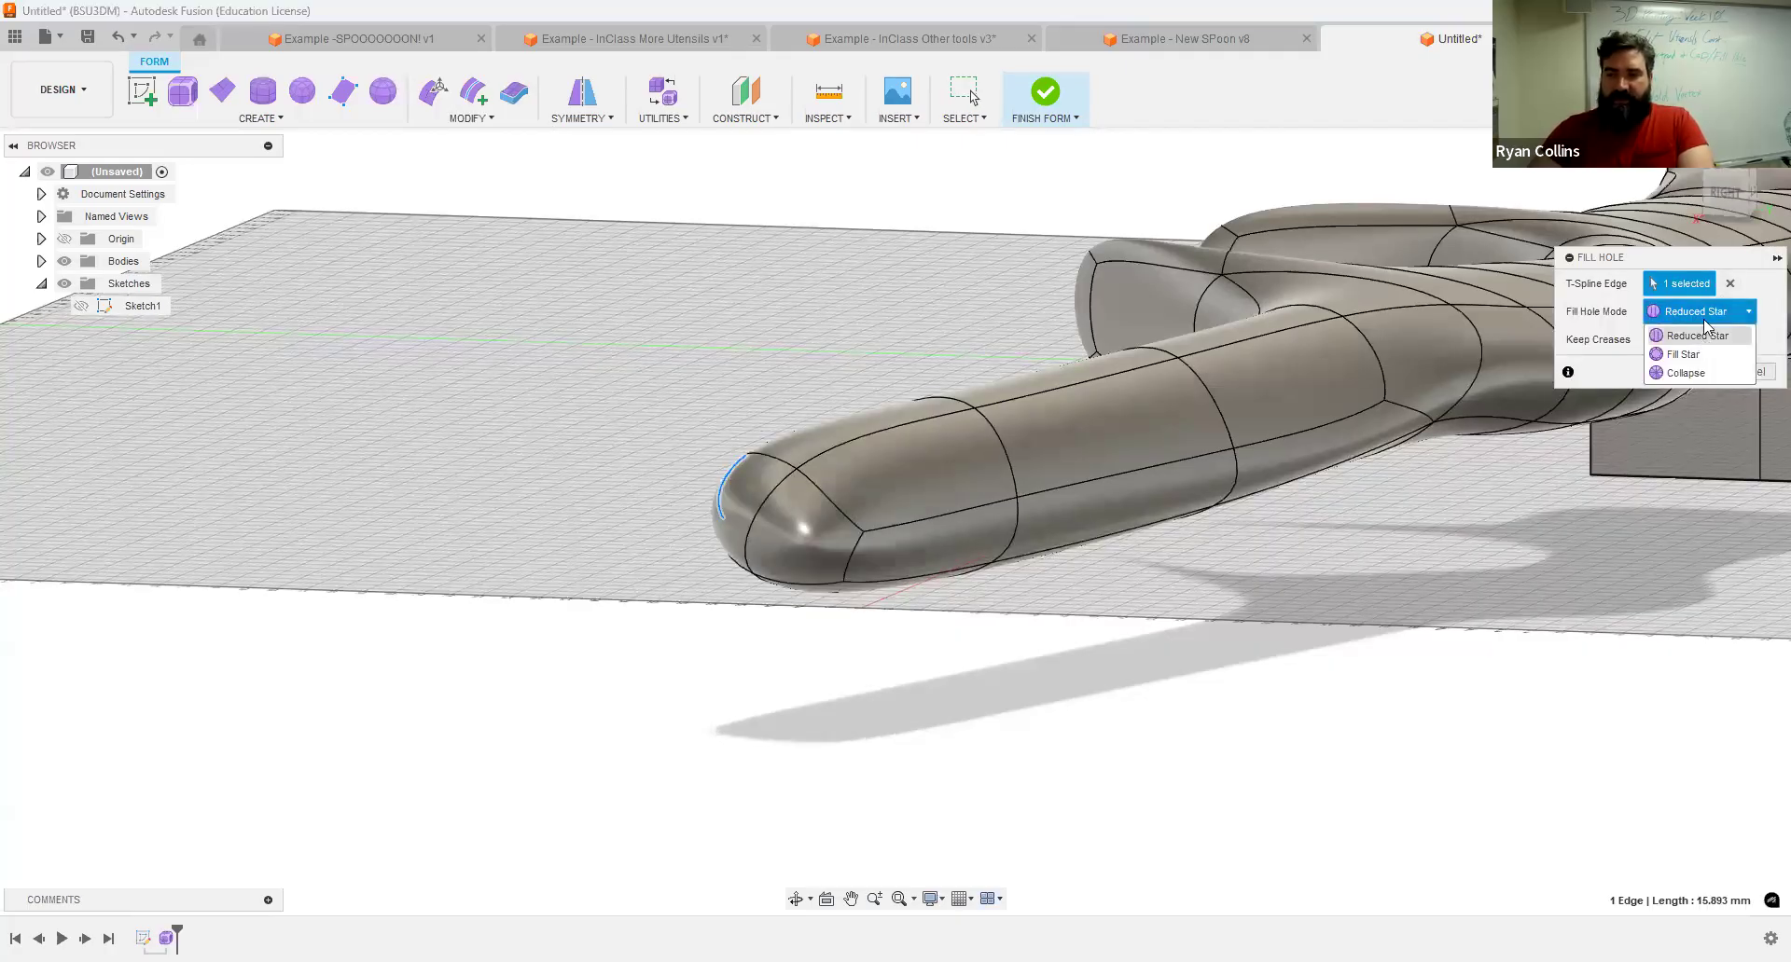
middle_click_drag(942, 542, 1576, 372, "shift")
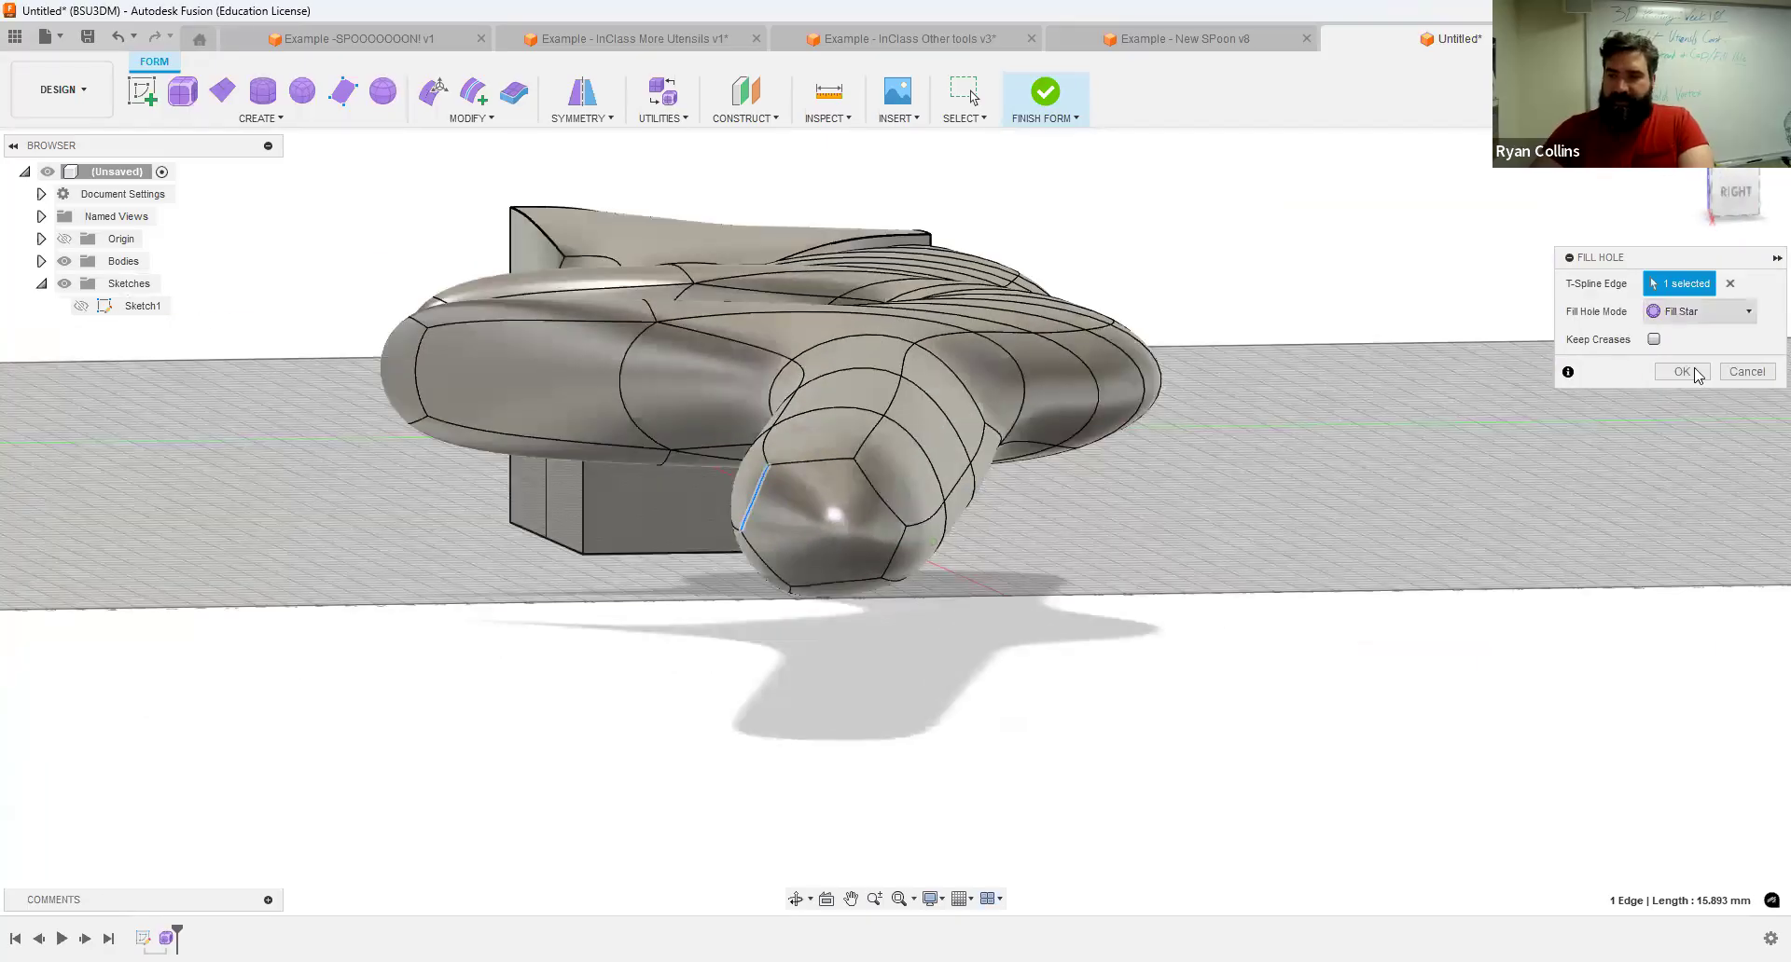
left_click(1698, 312)
middle_click_drag(979, 437, 332, 427, "shift")
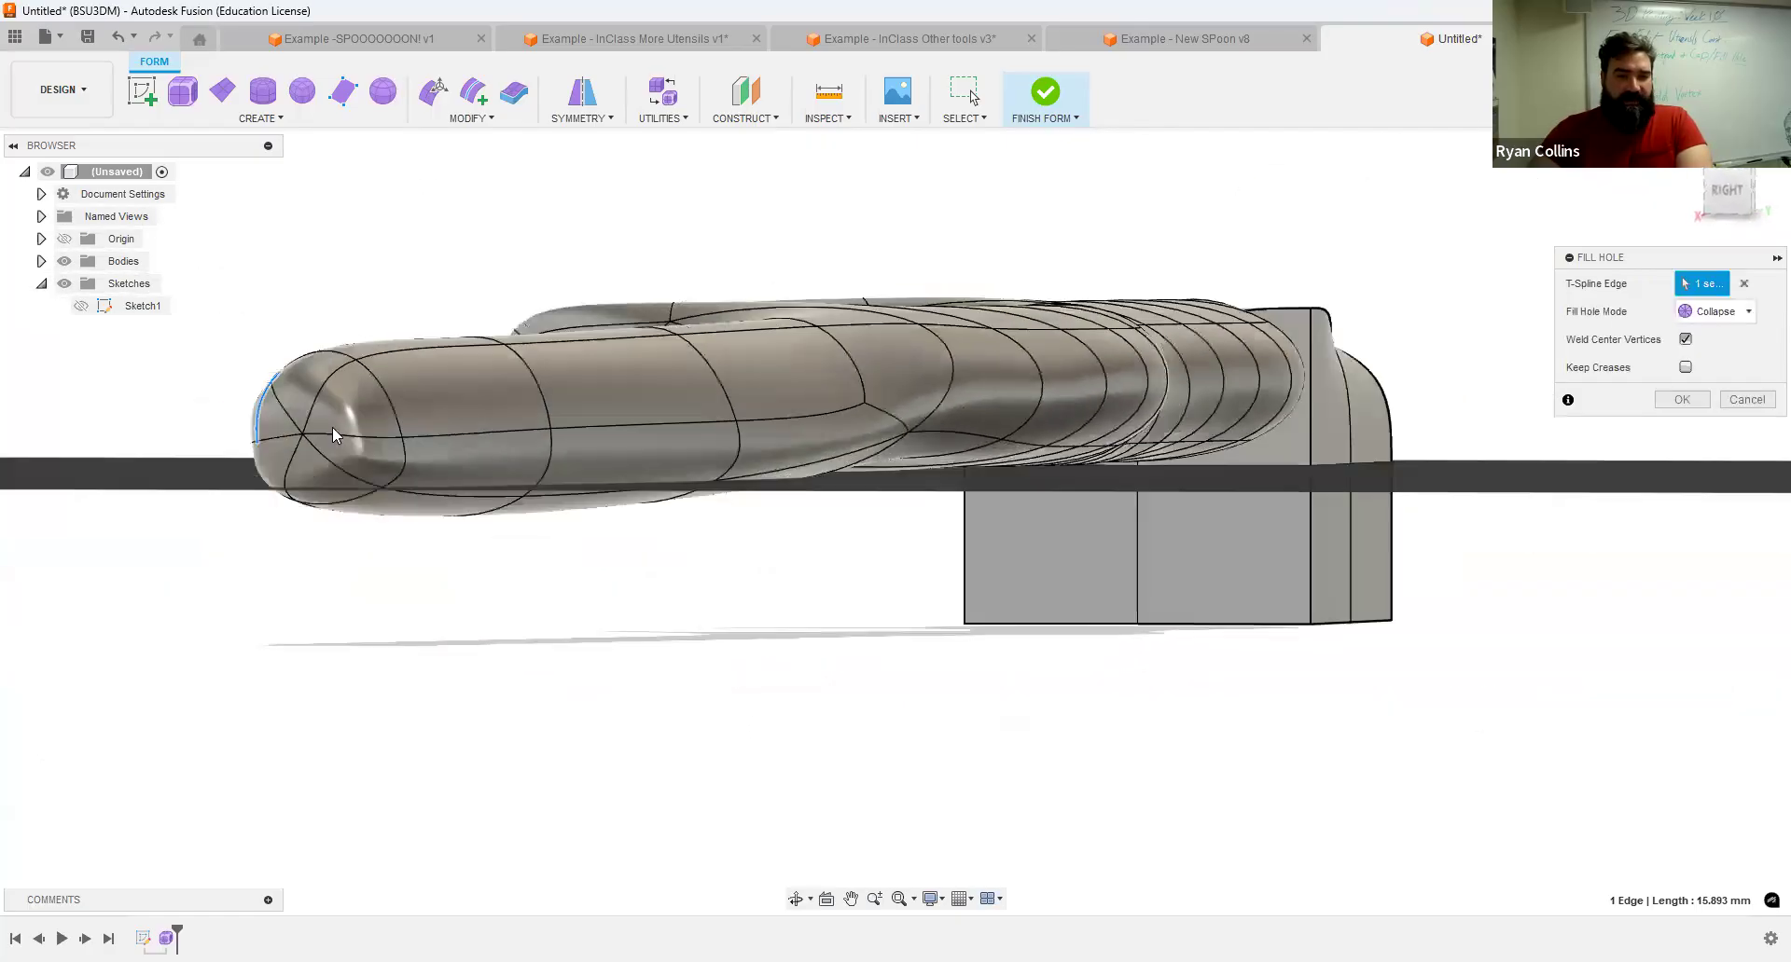
Try Keep Creases on the collapsed fill, switch it off again, and complete the fill and the form edit.
left_click(1685, 368)
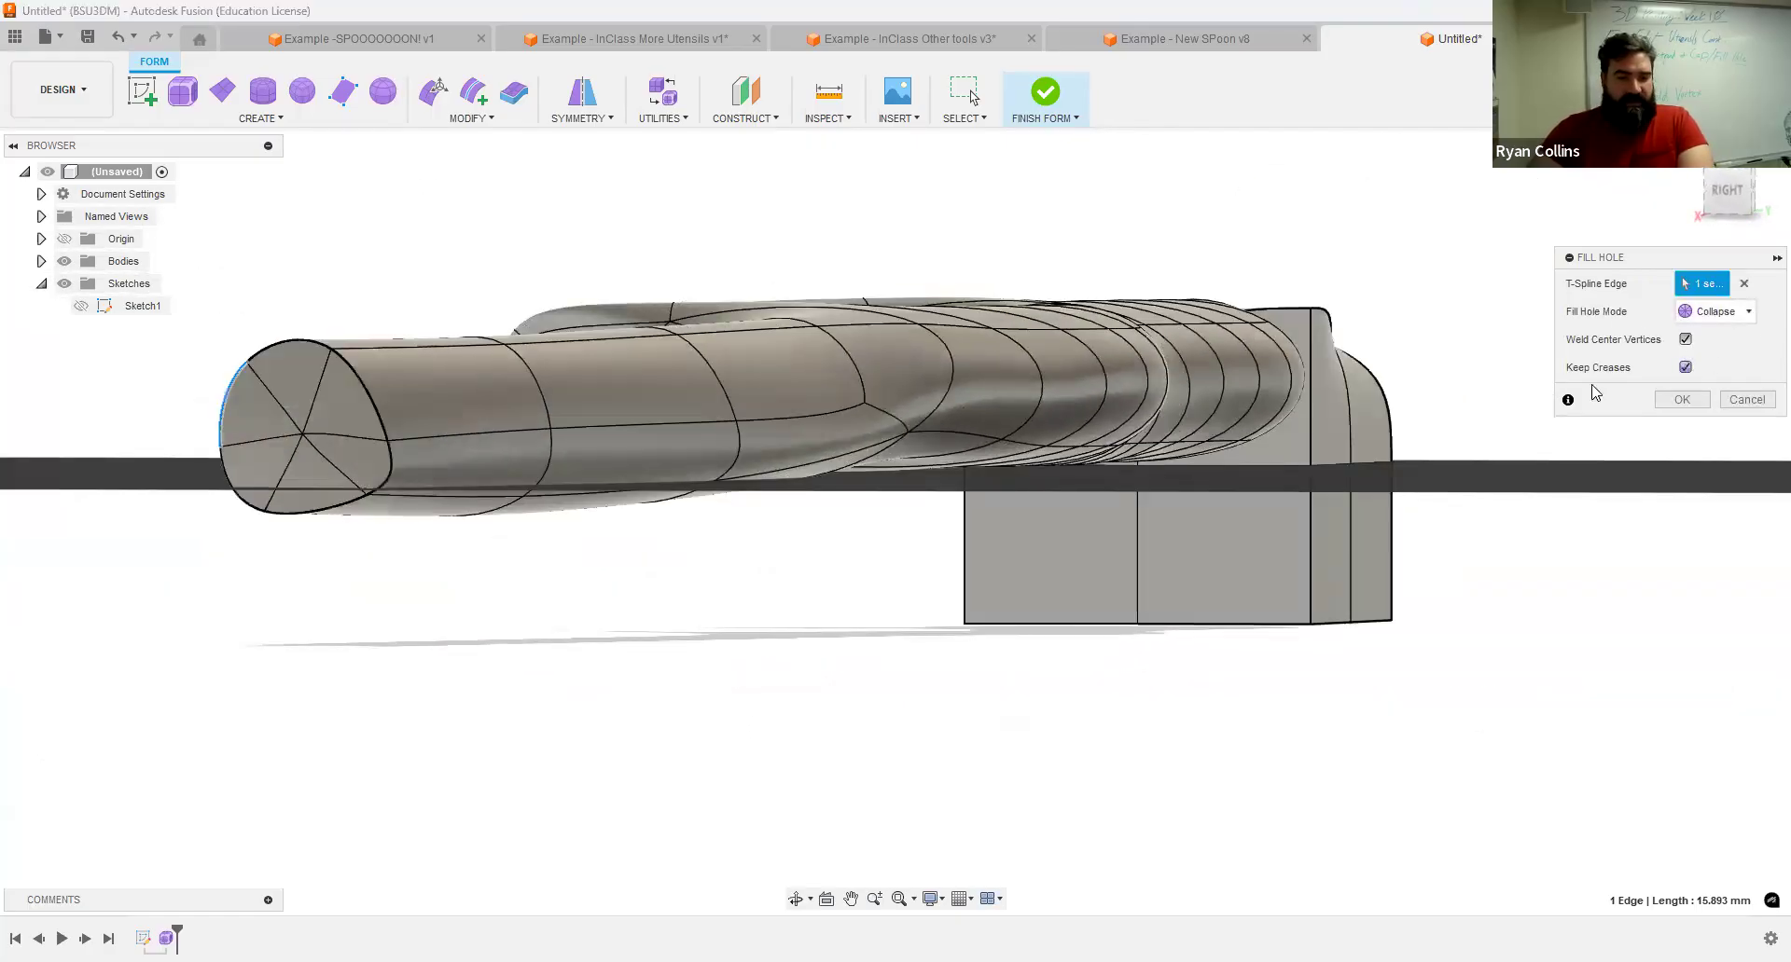
middle_click_drag(527, 461, 963, 455, "shift")
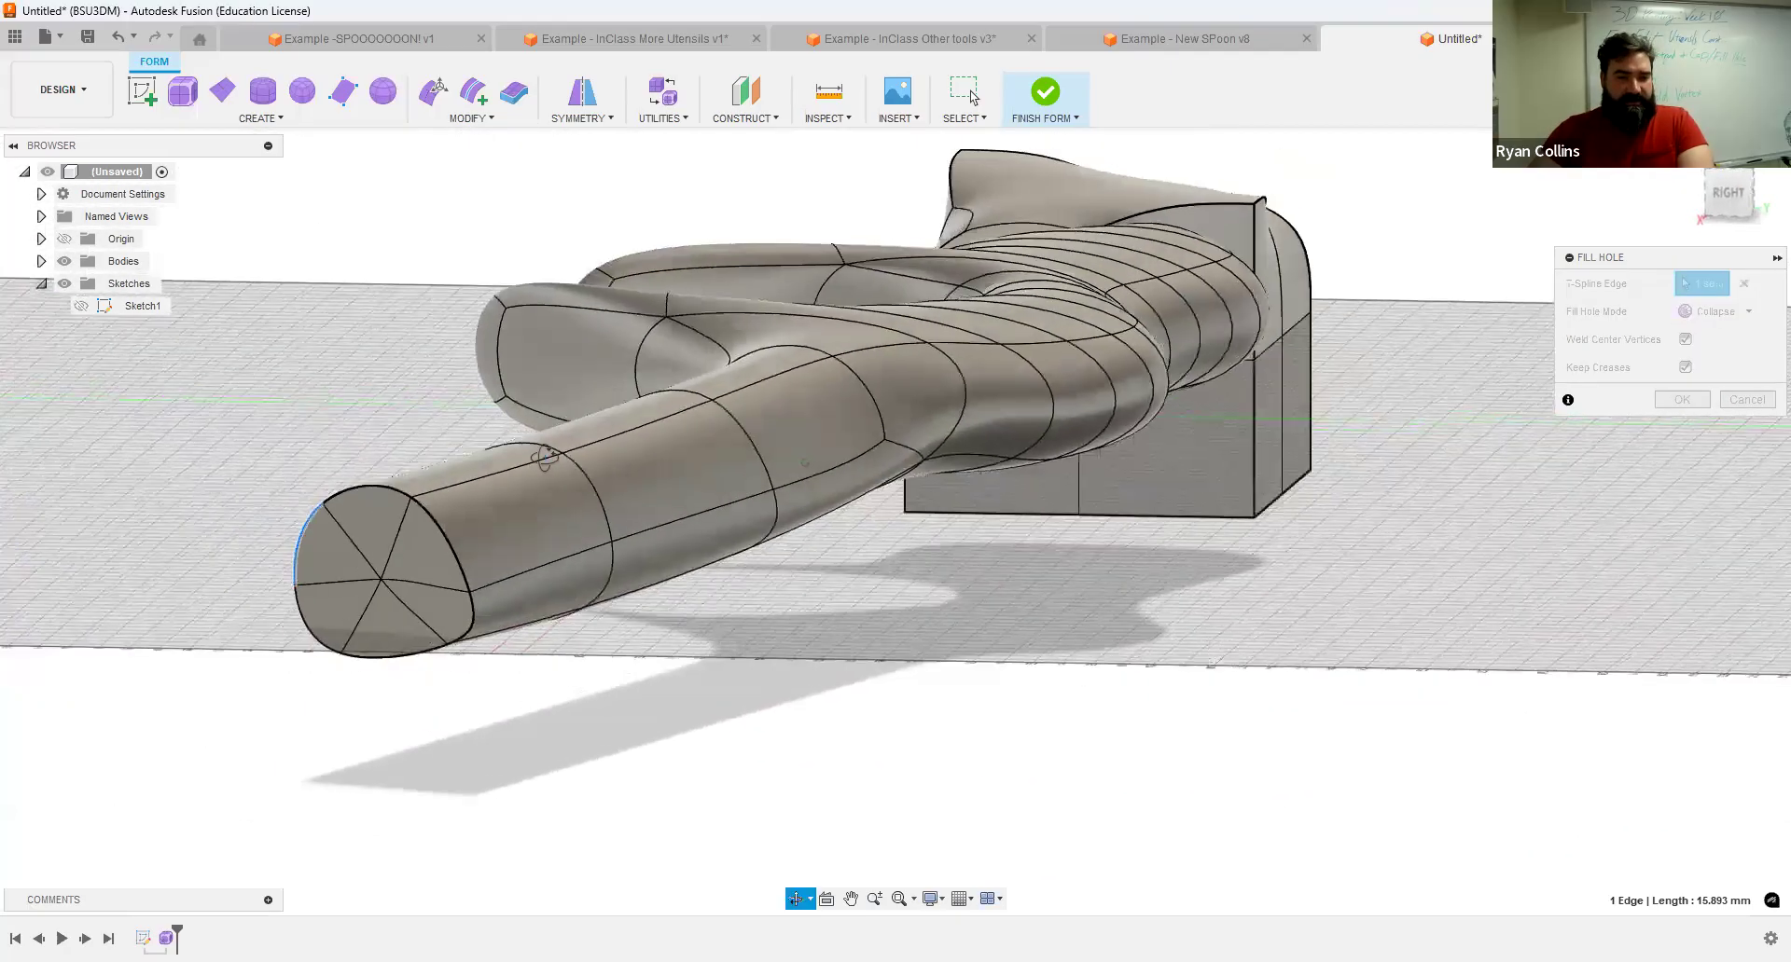
left_click(1685, 369)
middle_click_drag(1237, 424, 1323, 442, "shift")
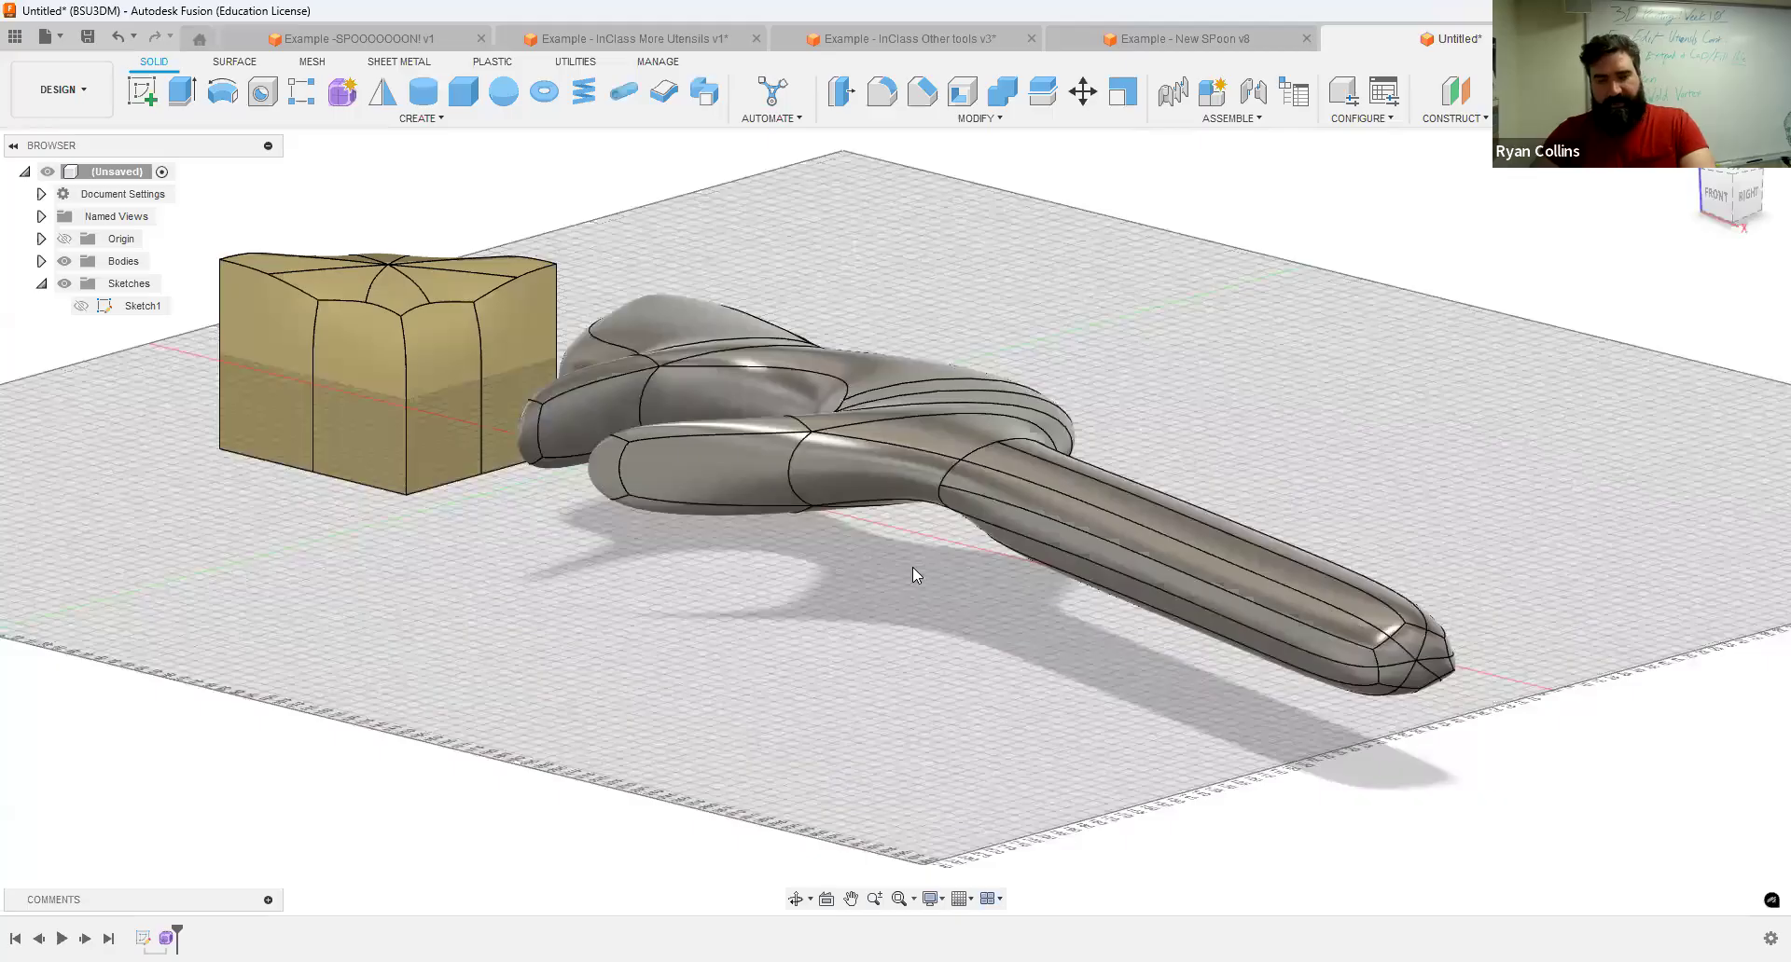
Save the design as "Example Form Extrude" in the 05 - Form Edit Utensils folder.
key("ctrl+s")
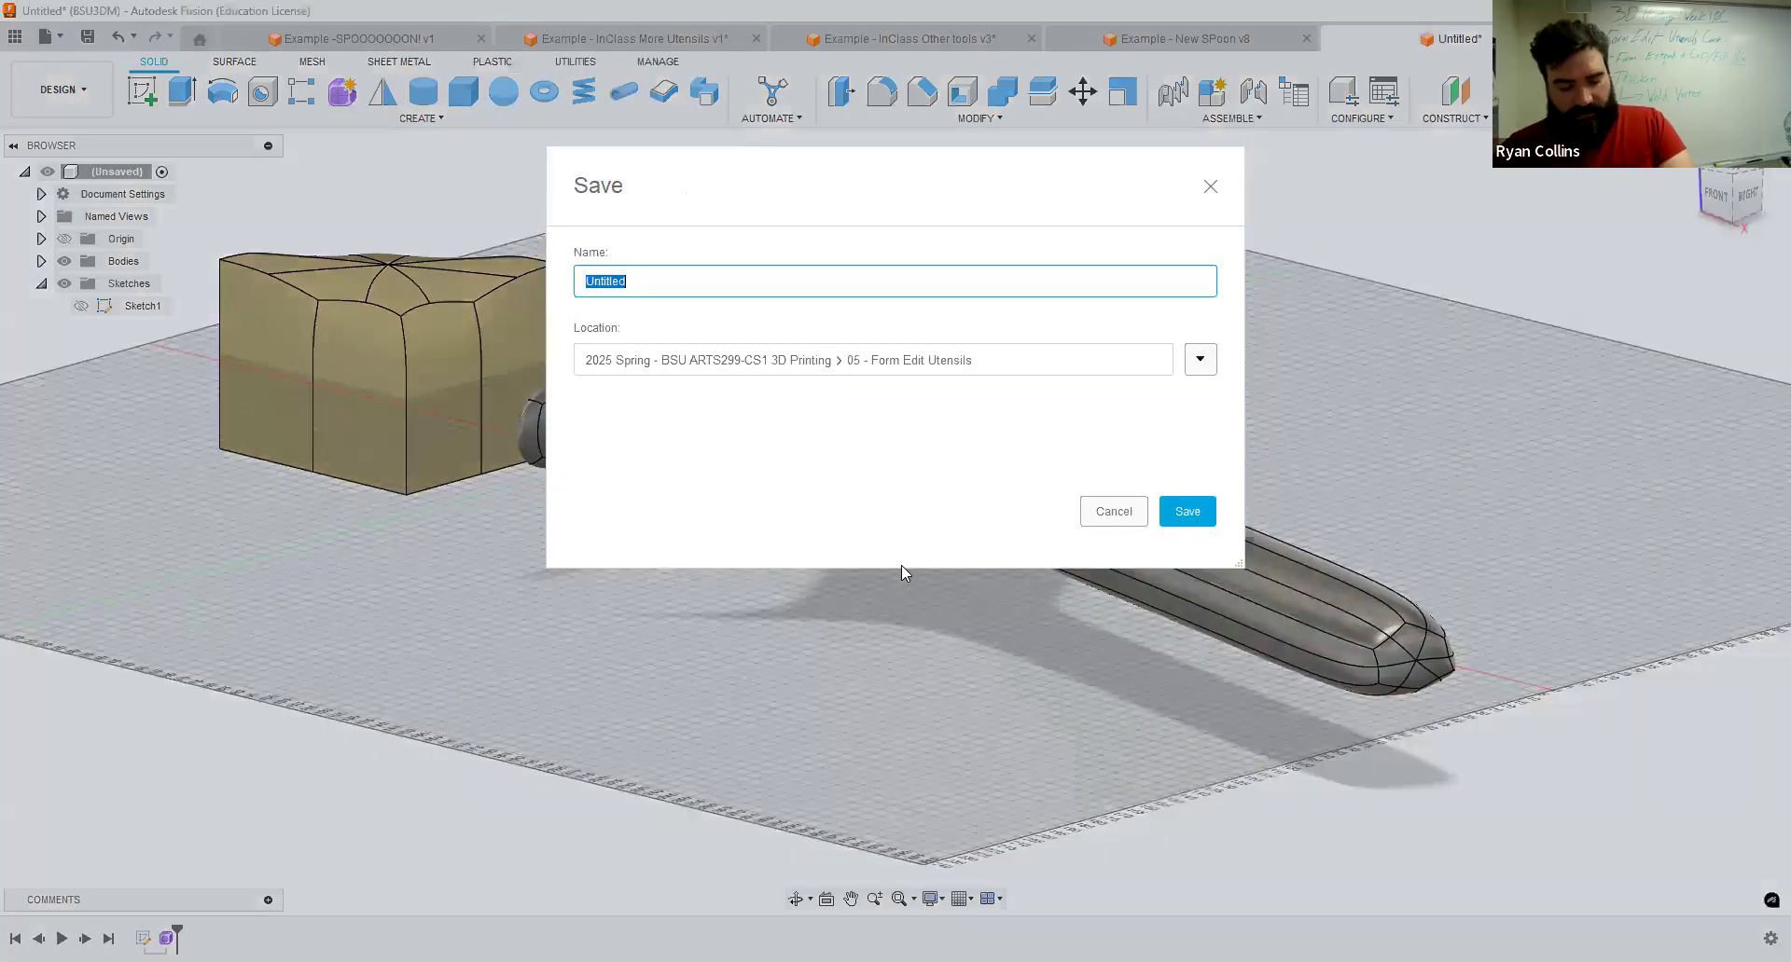
type("Example Form Extrude")
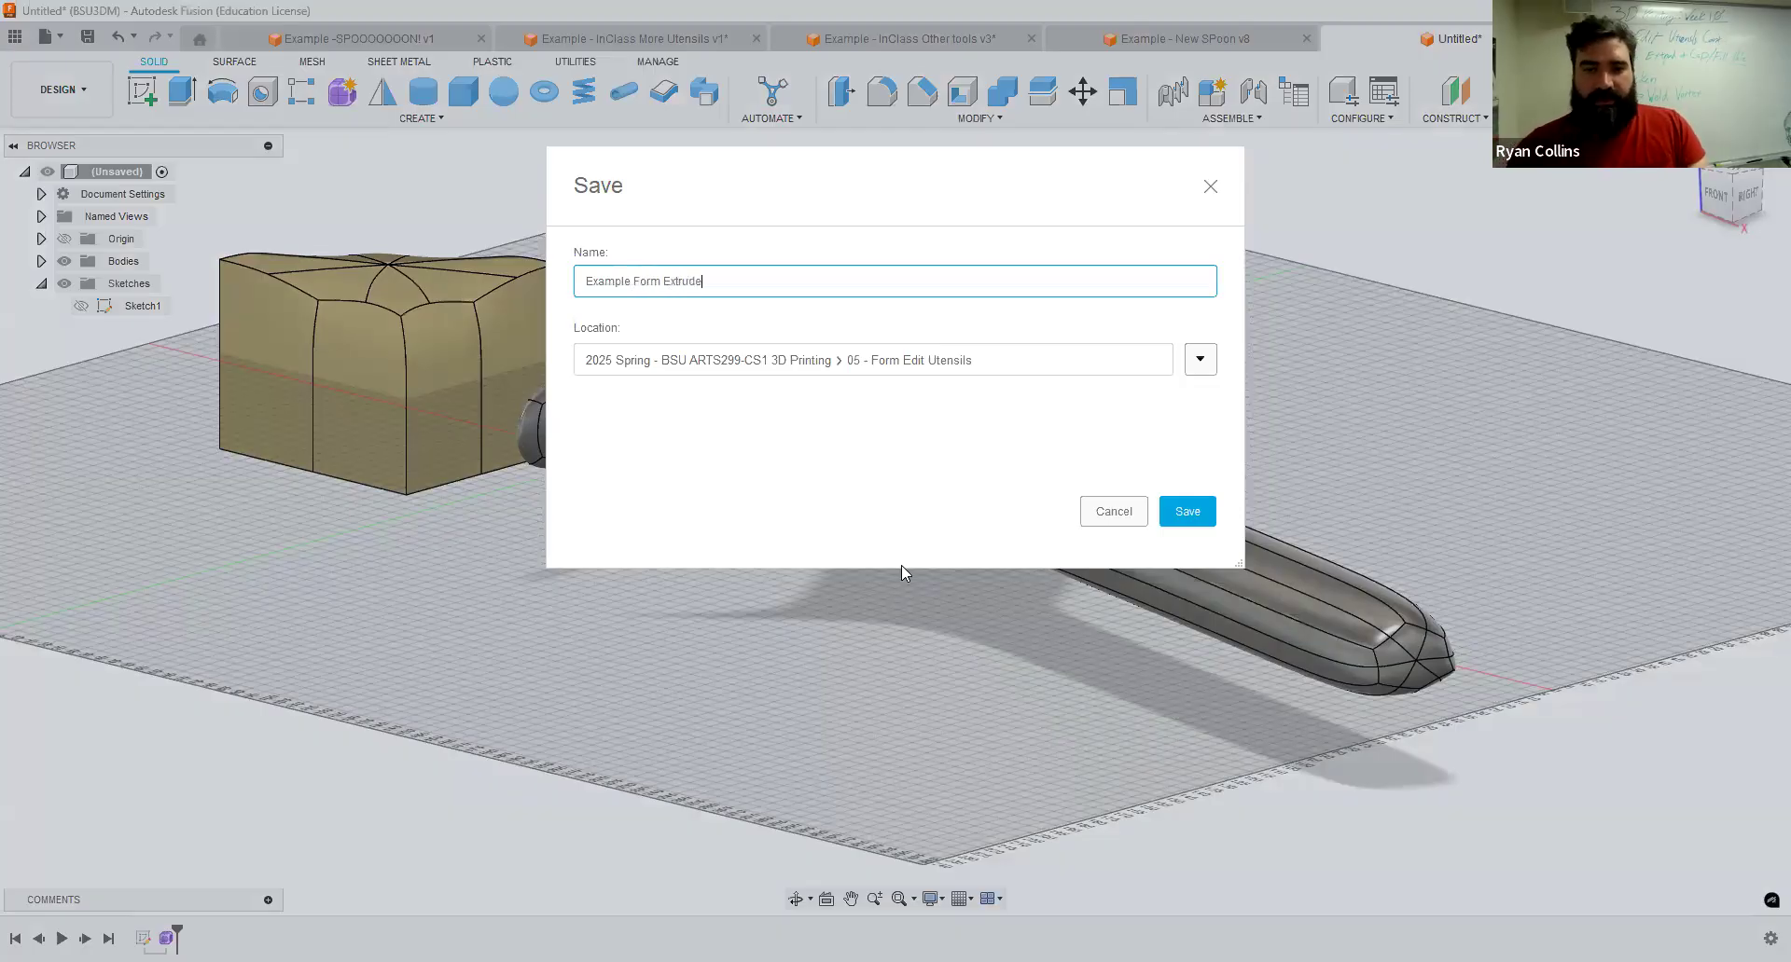
key("Return")
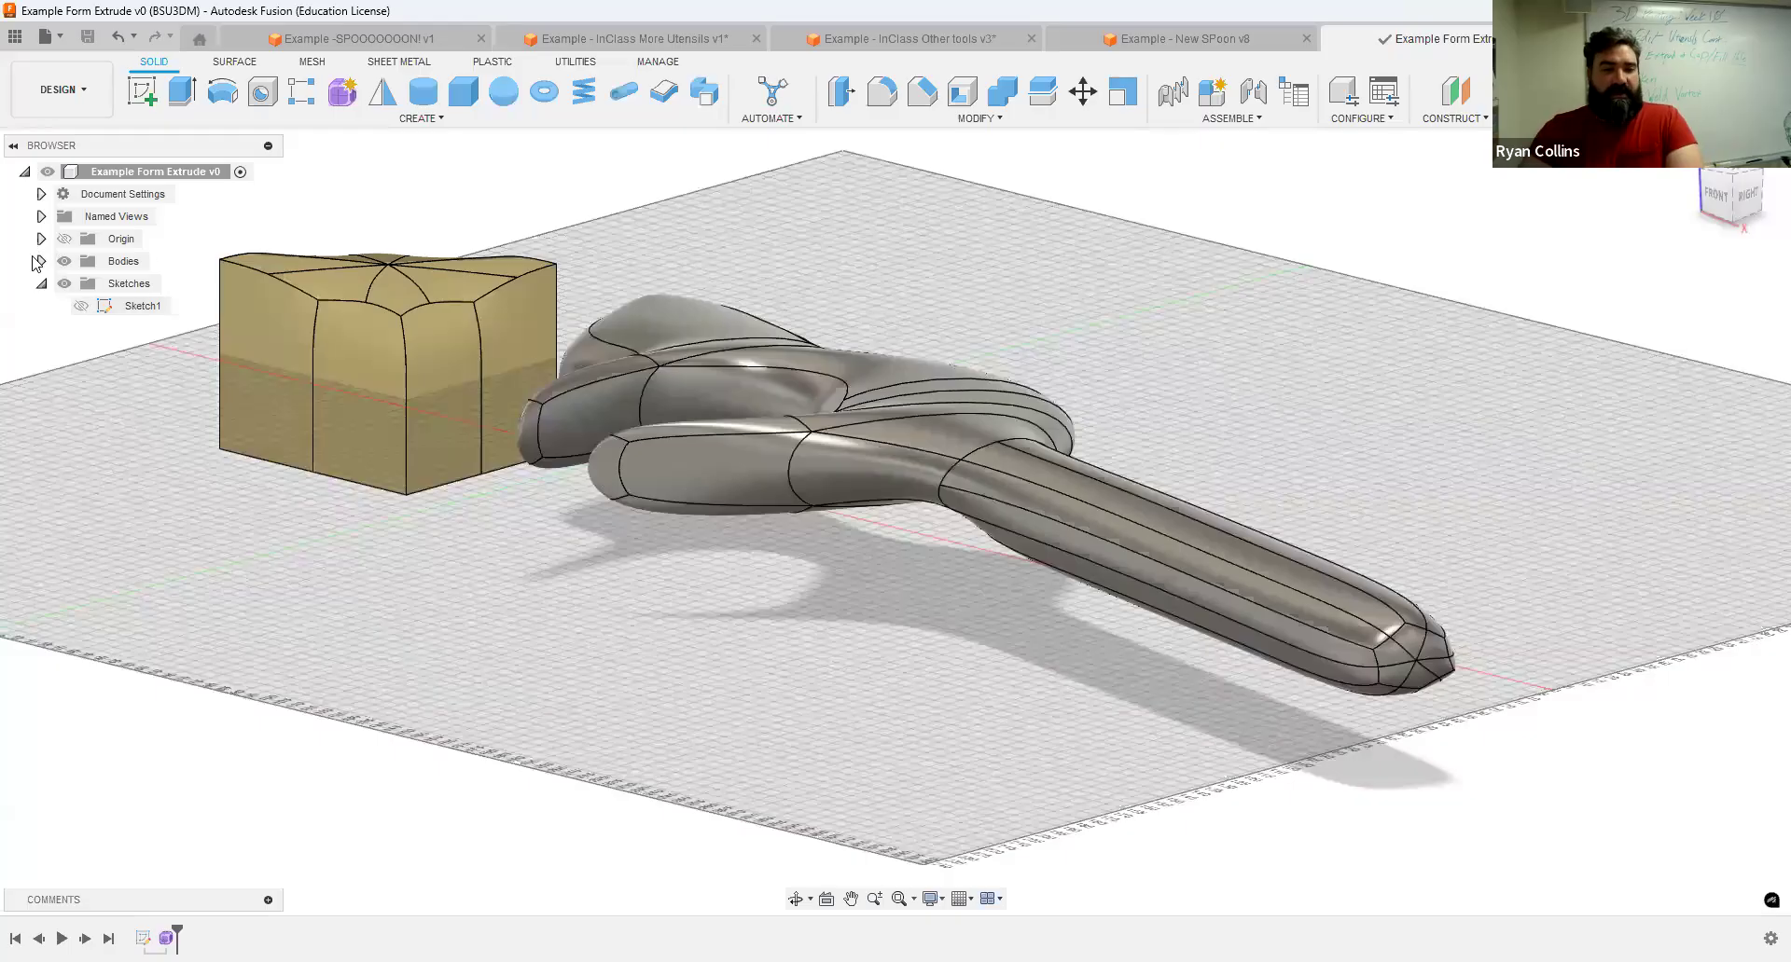
Compare the body types of Body2 and Body1, examine the box-shaped body from below, and return to the home view.
left_click(40, 261)
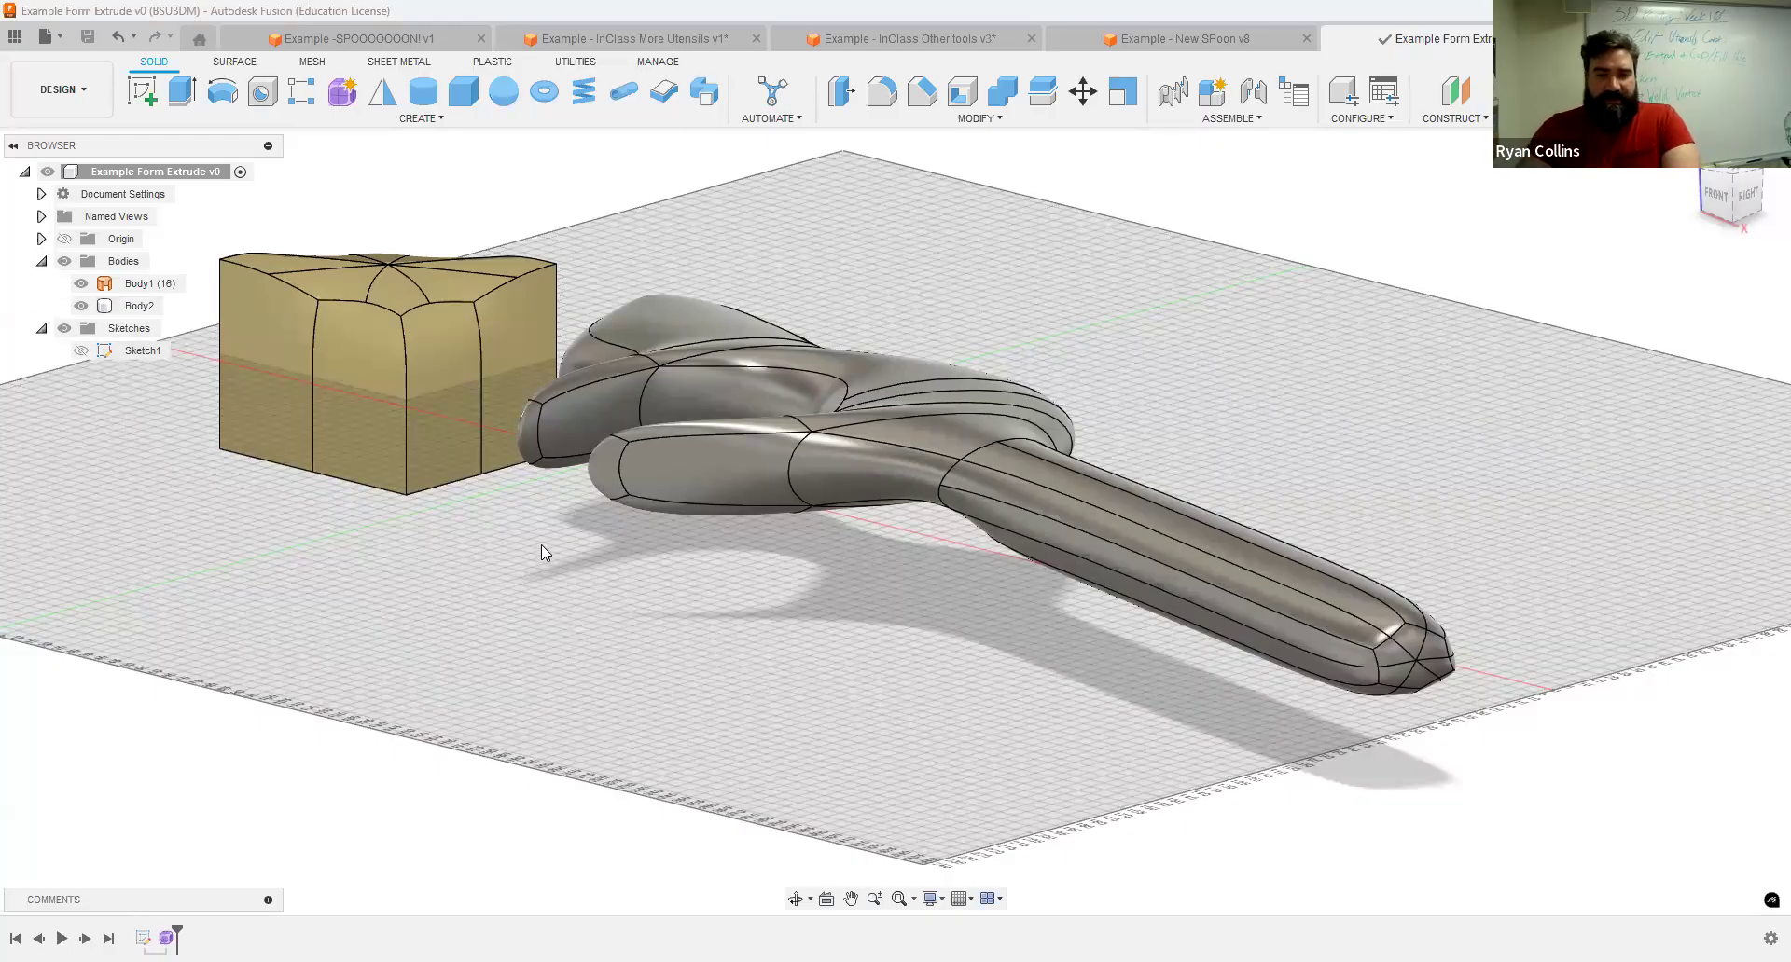
middle_click_drag(547, 553, 697, 528)
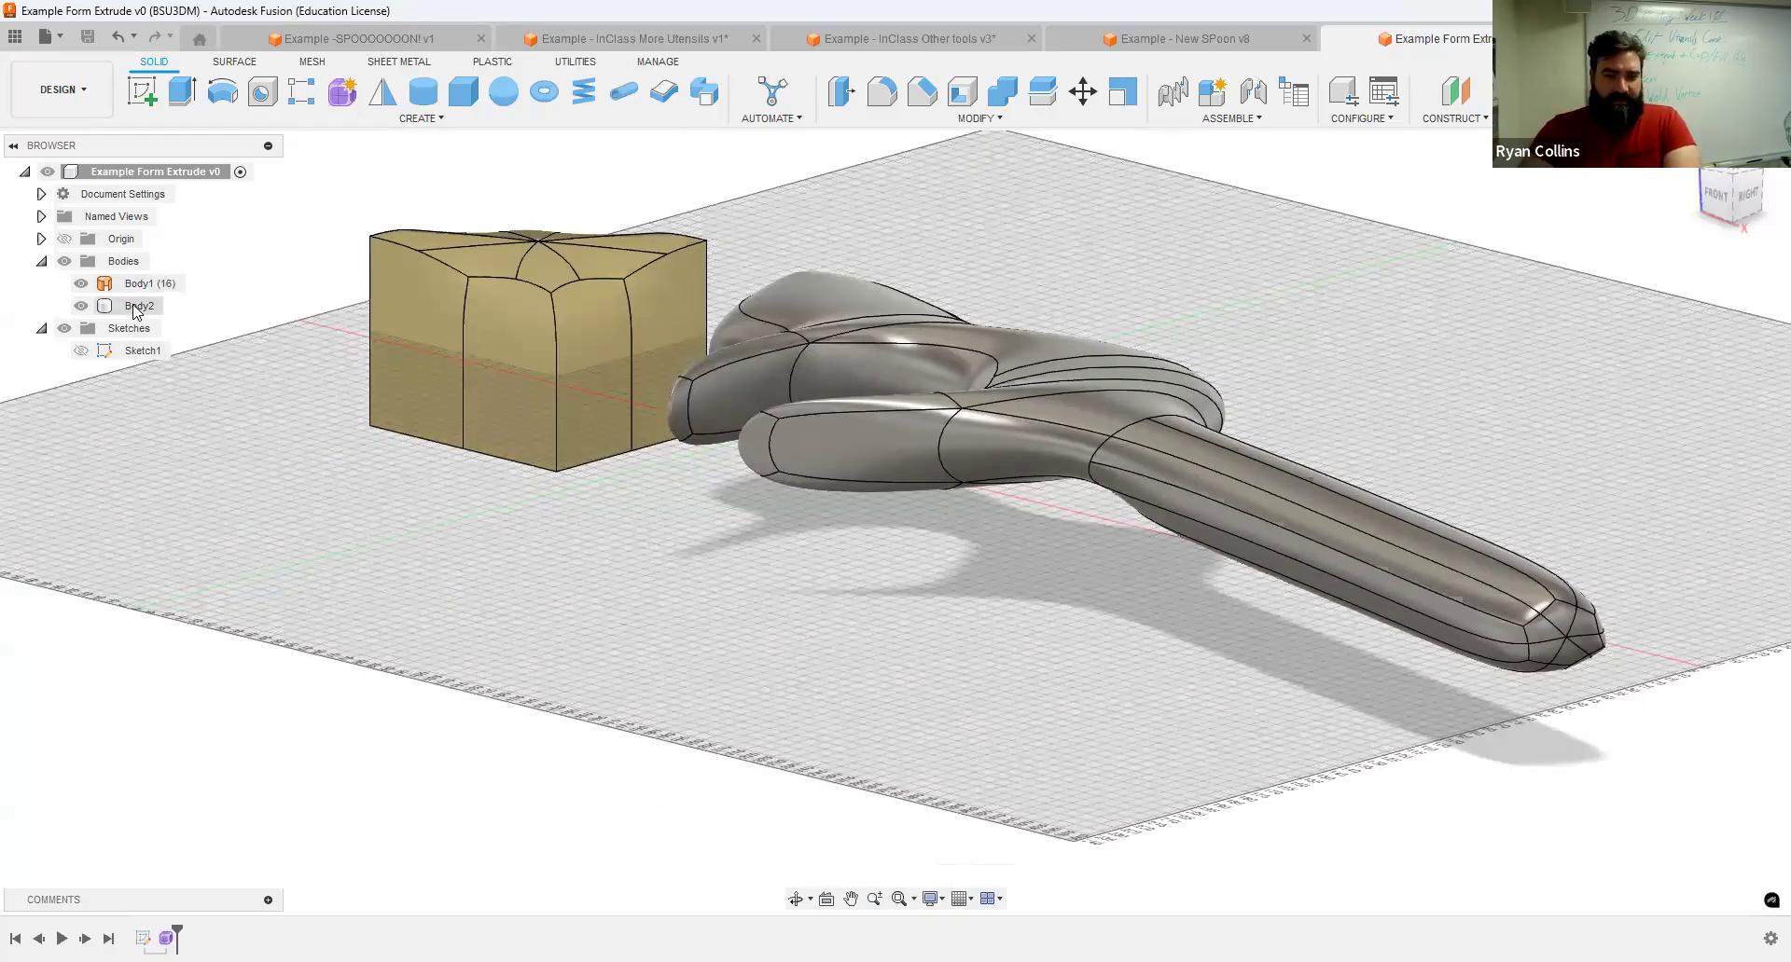
left_click(137, 307)
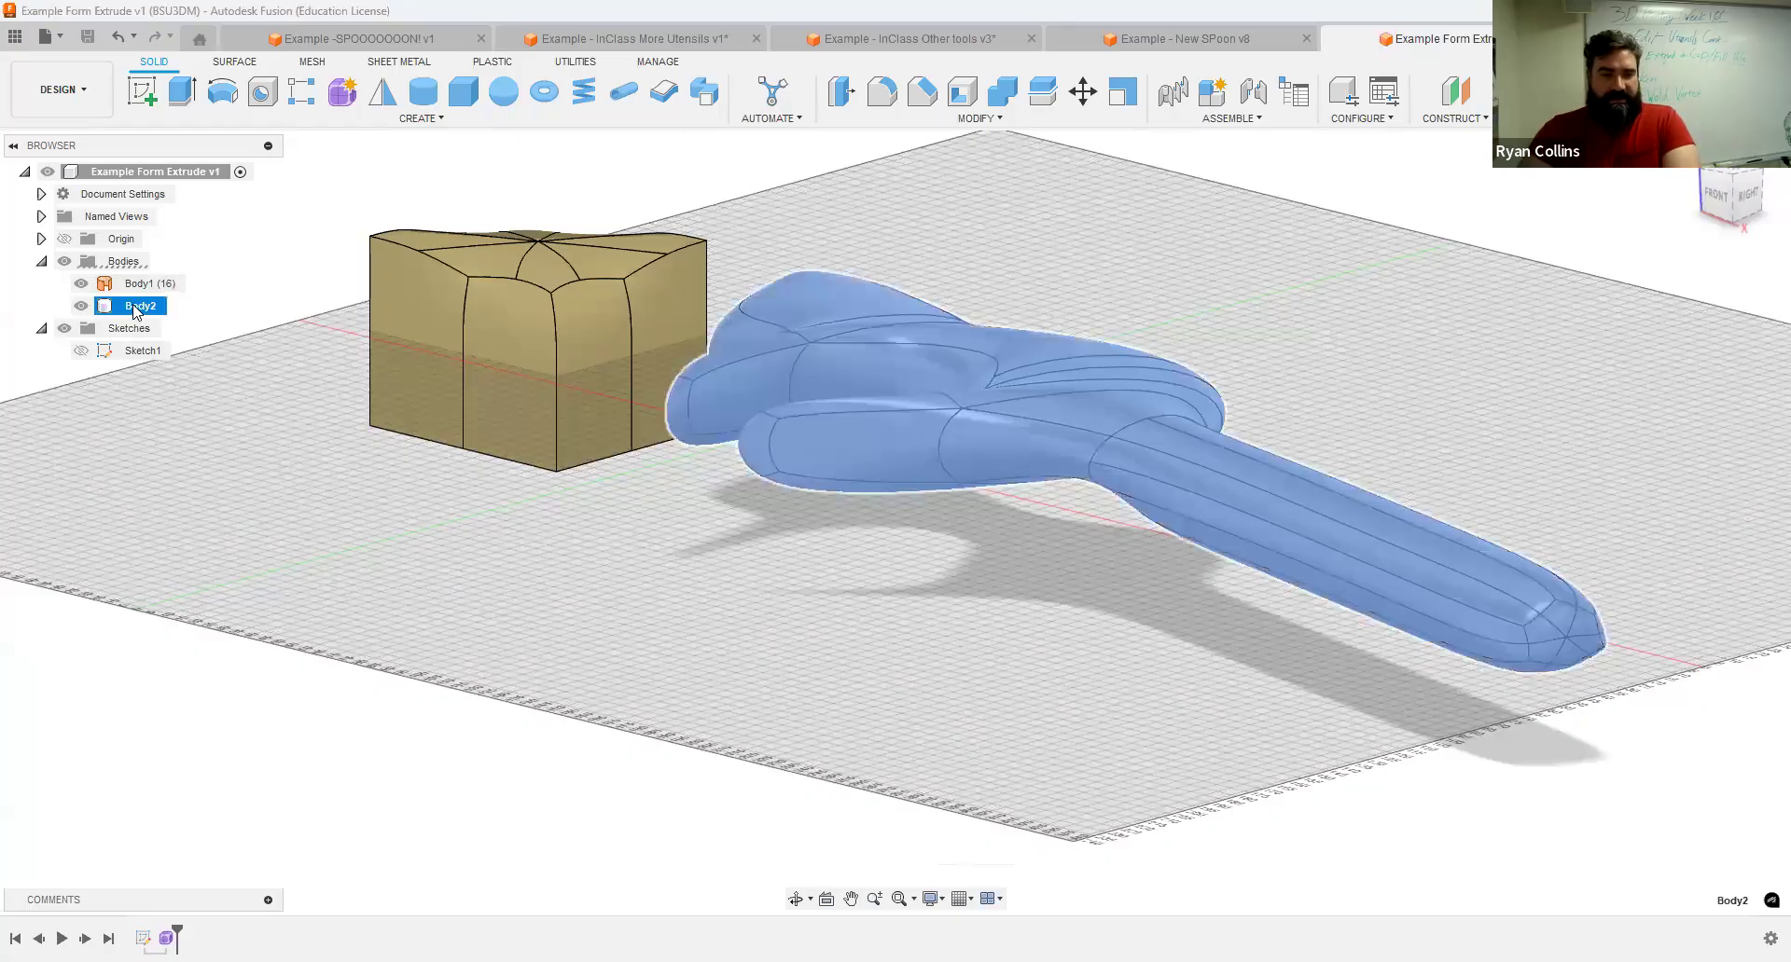
middle_click_drag(477, 366, 431, 456, "shift")
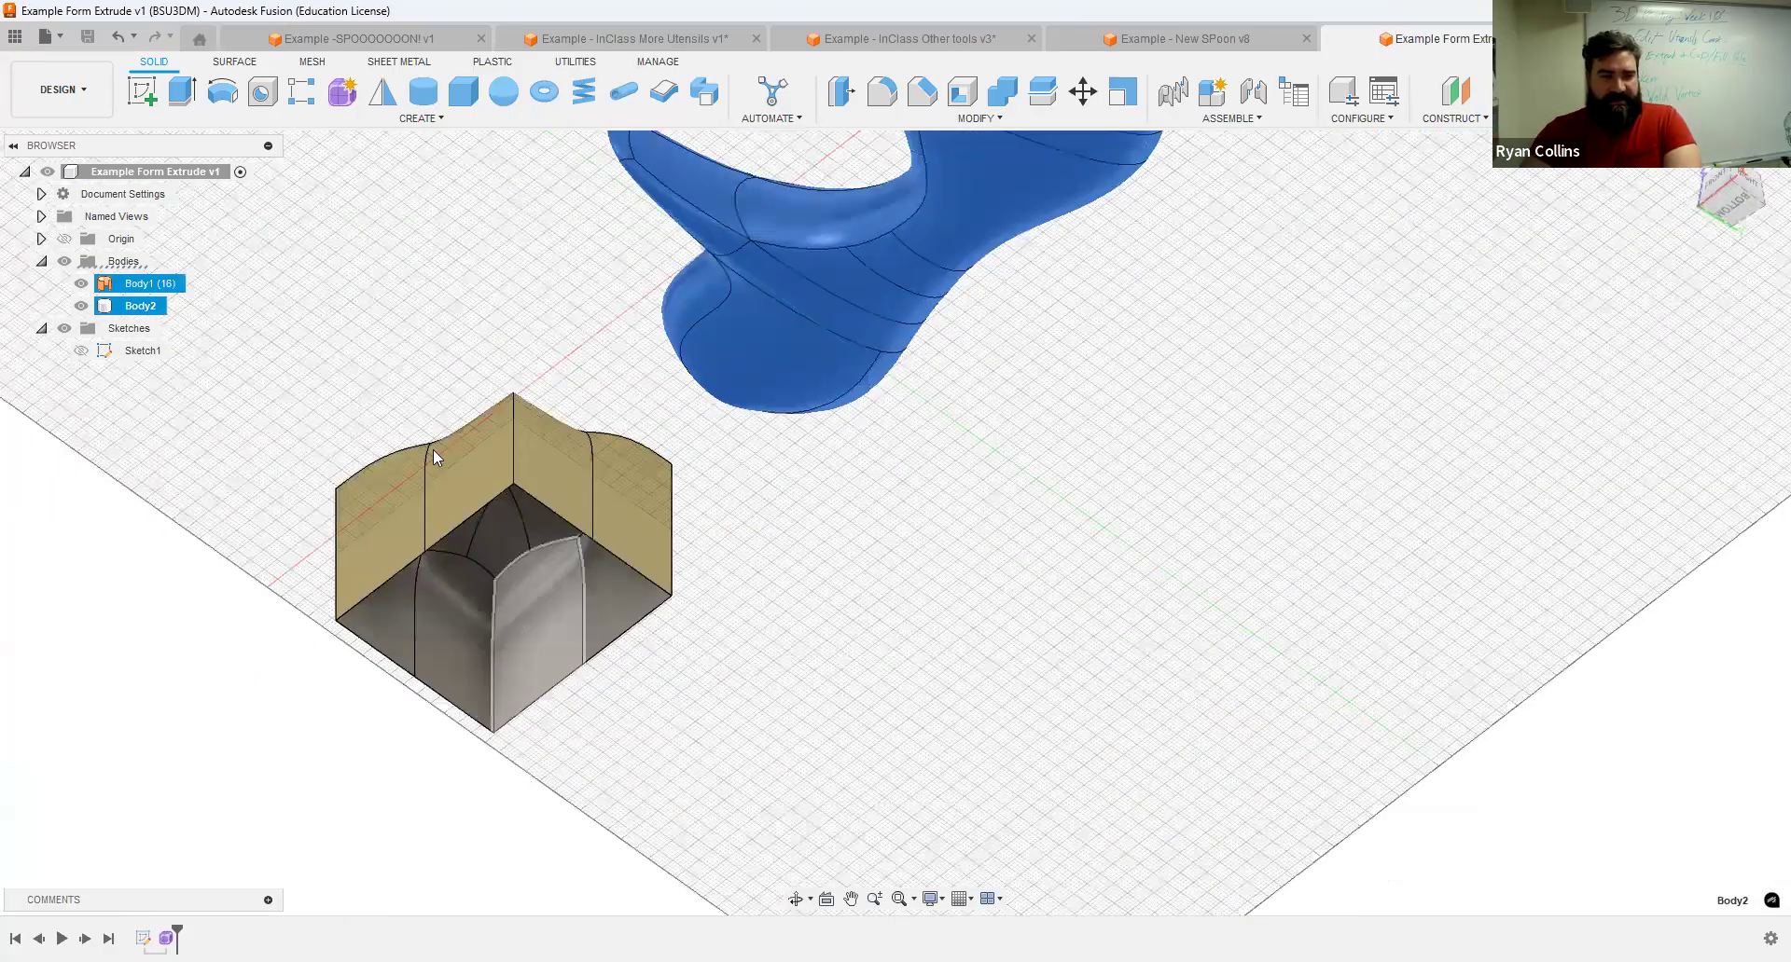
left_click(147, 285)
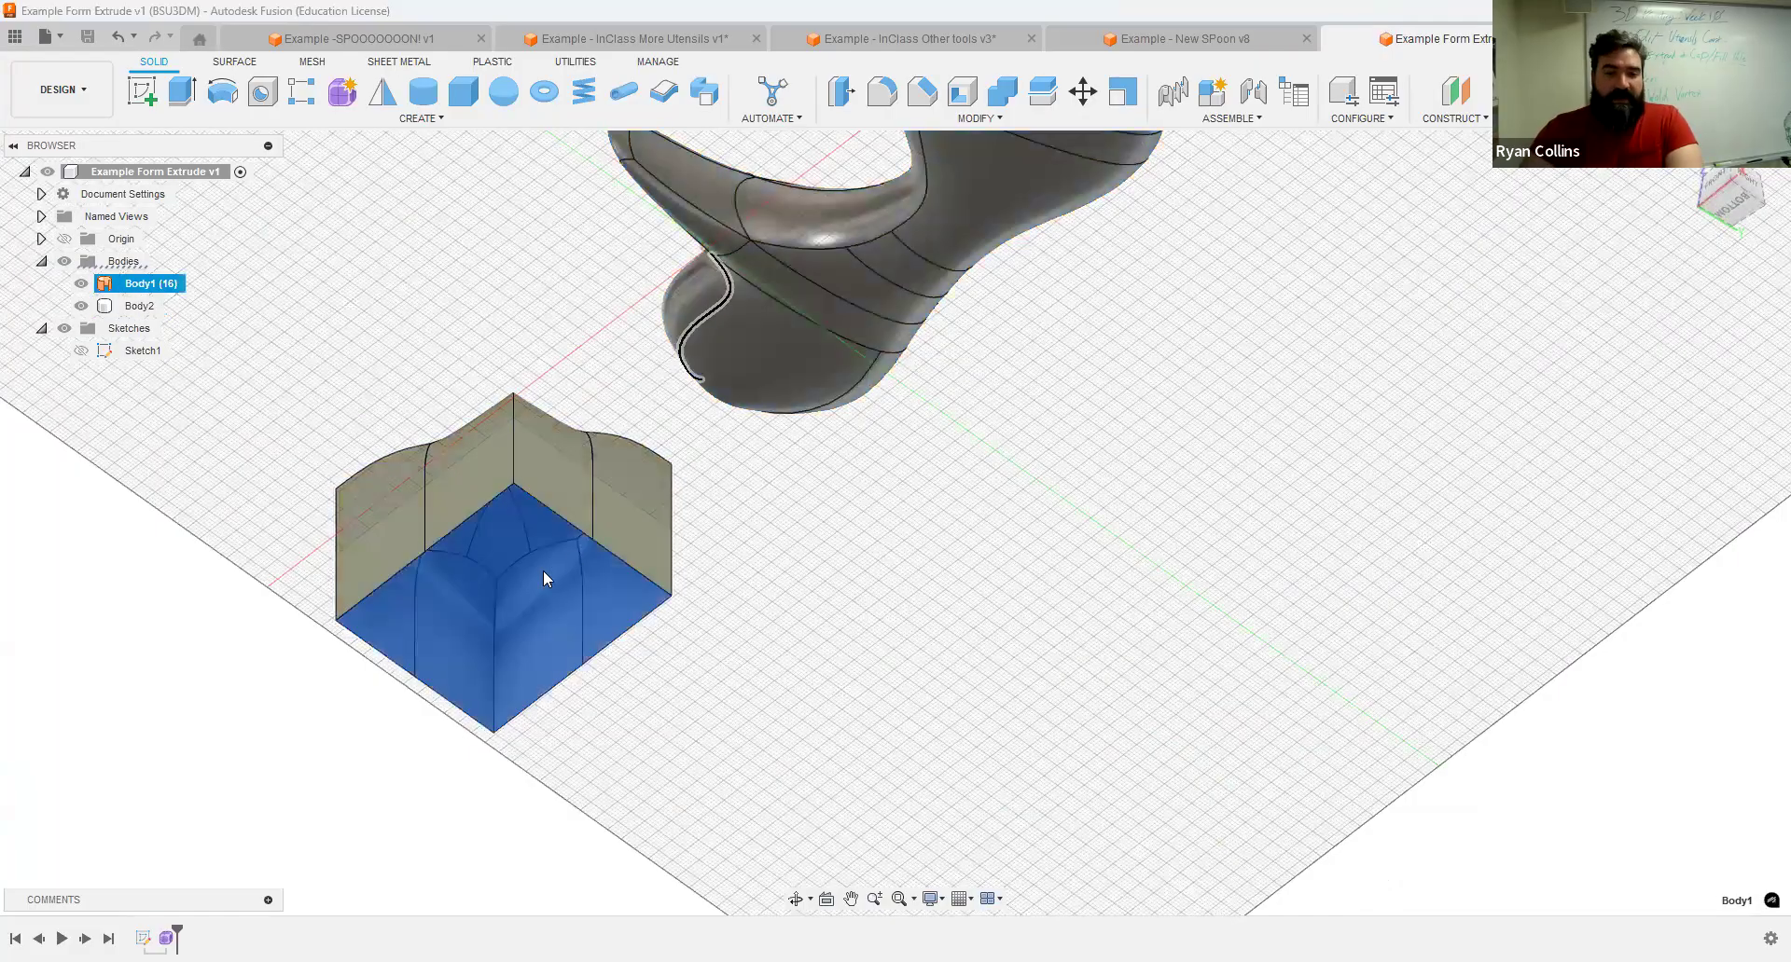
scroll(542, 571, "up", 3)
mouse_move(1085, 550)
middle_mouse_down("shift")
mouse_move(1087, 580)
mouse_move(1071, 531)
mouse_move(783, 483)
middle_mouse_up("shift")
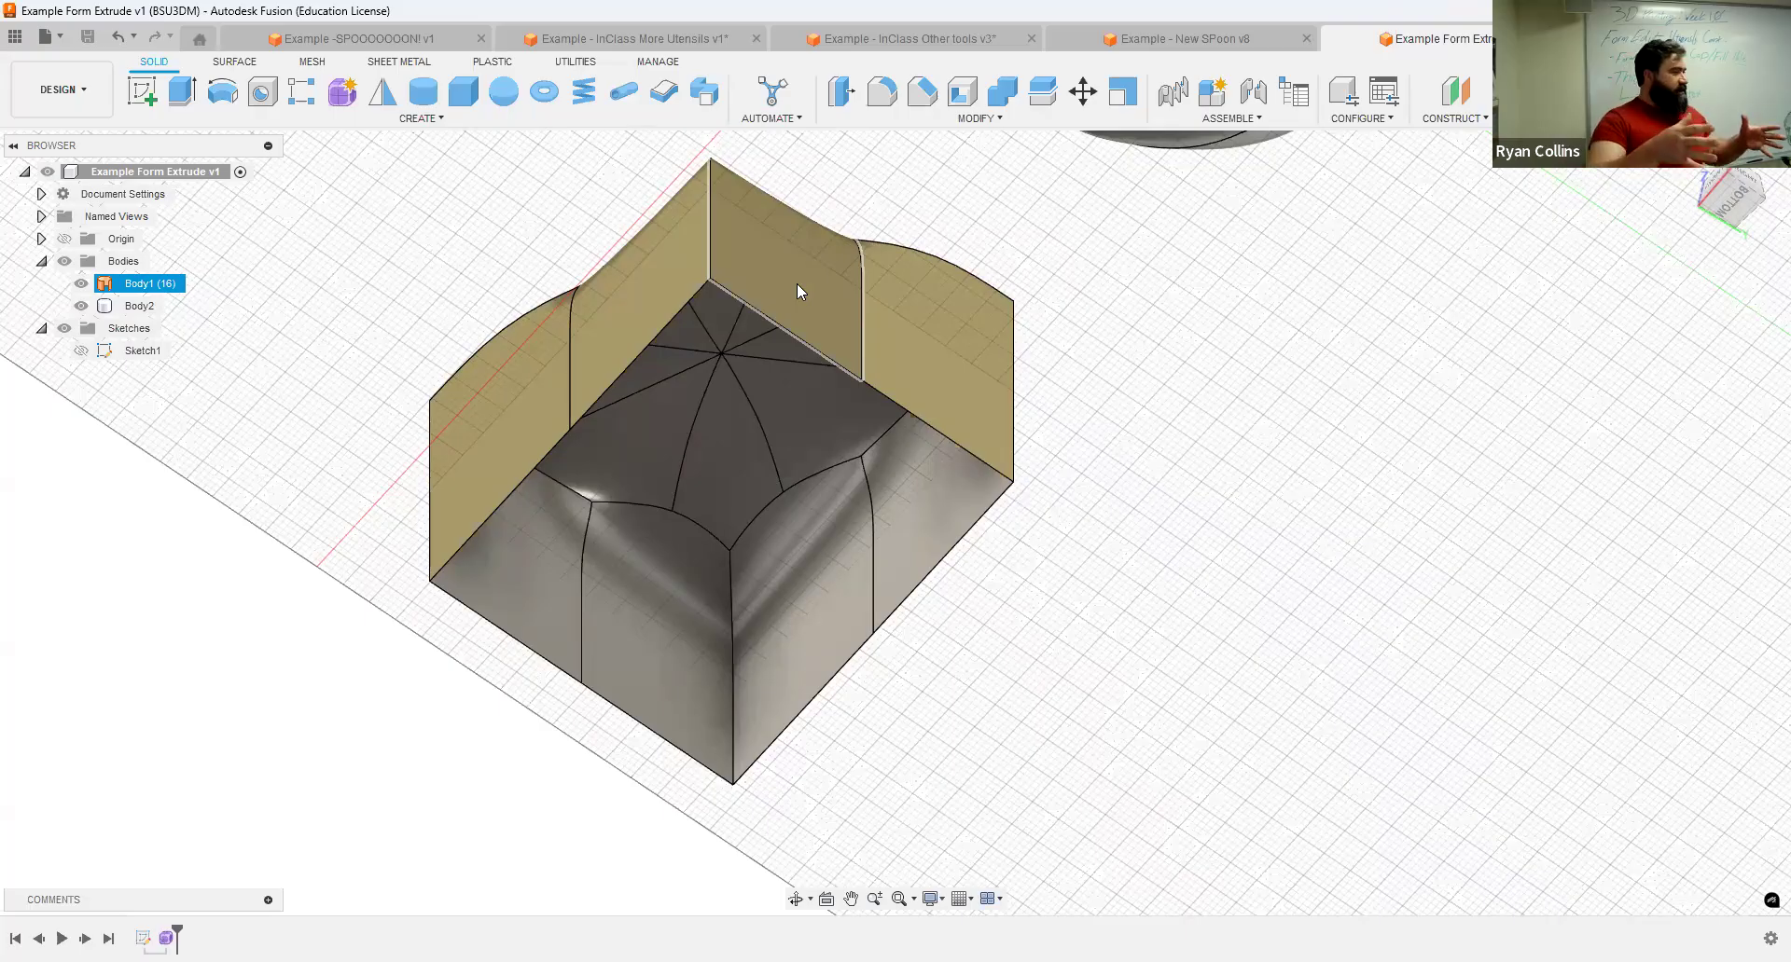
middle_click_drag(1117, 416, 1084, 542)
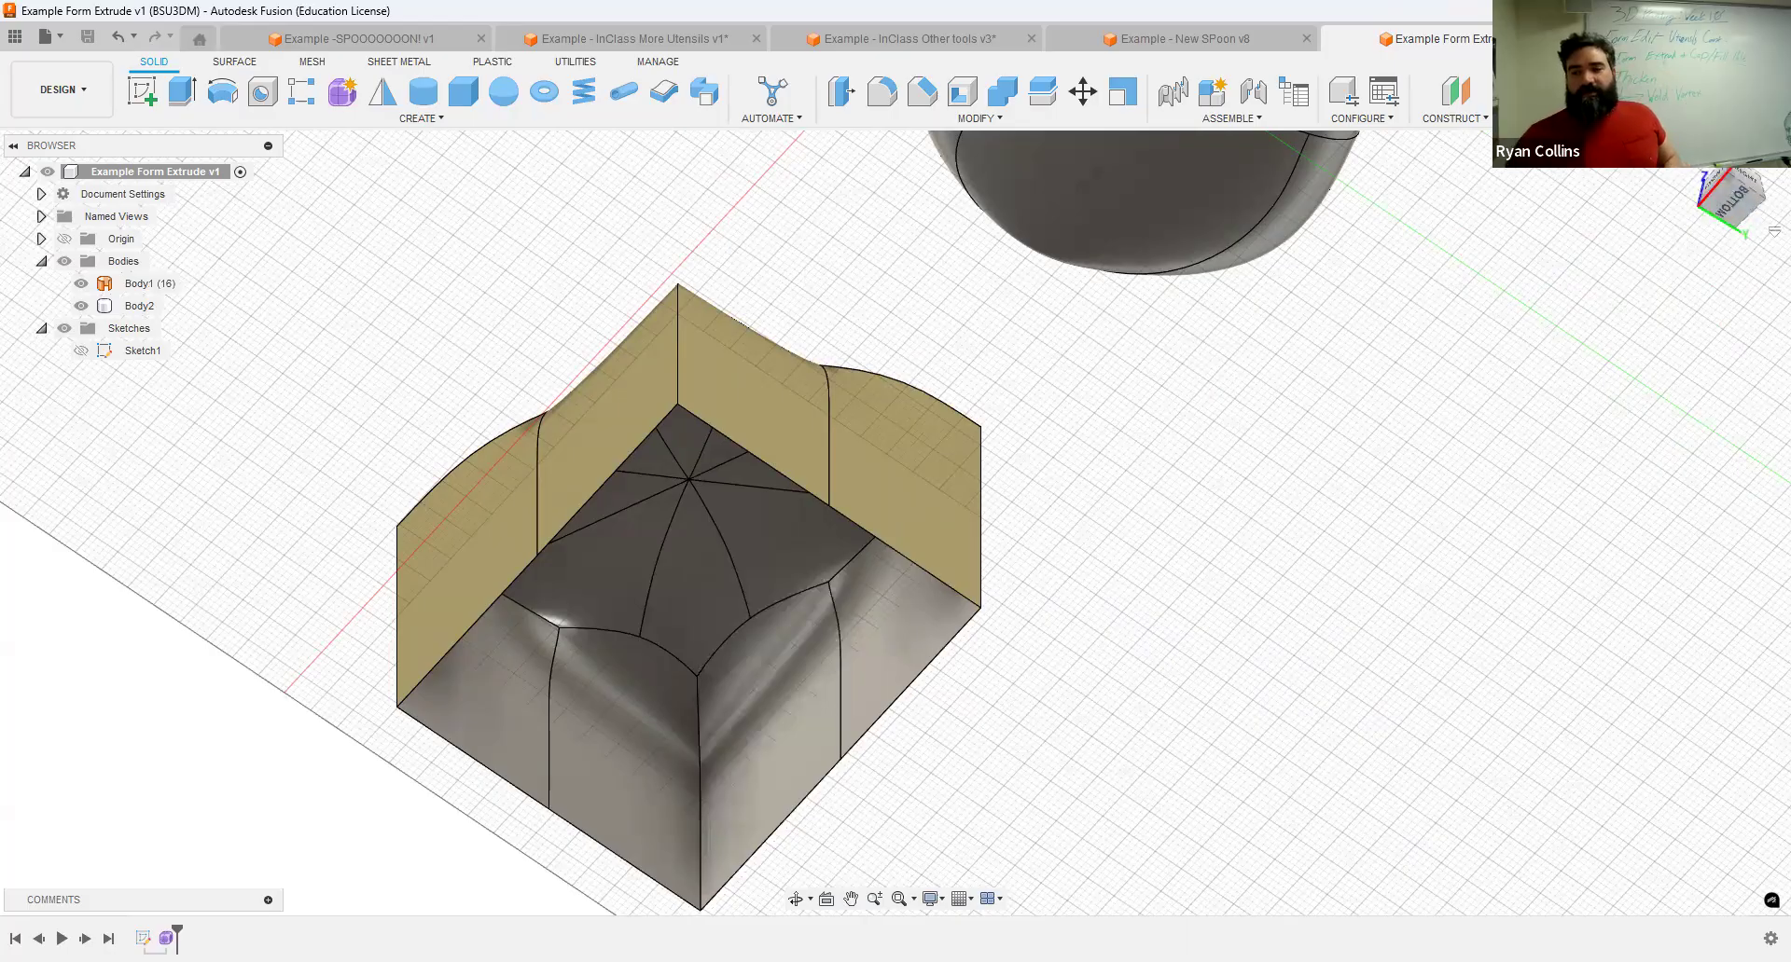
left_click(1685, 159)
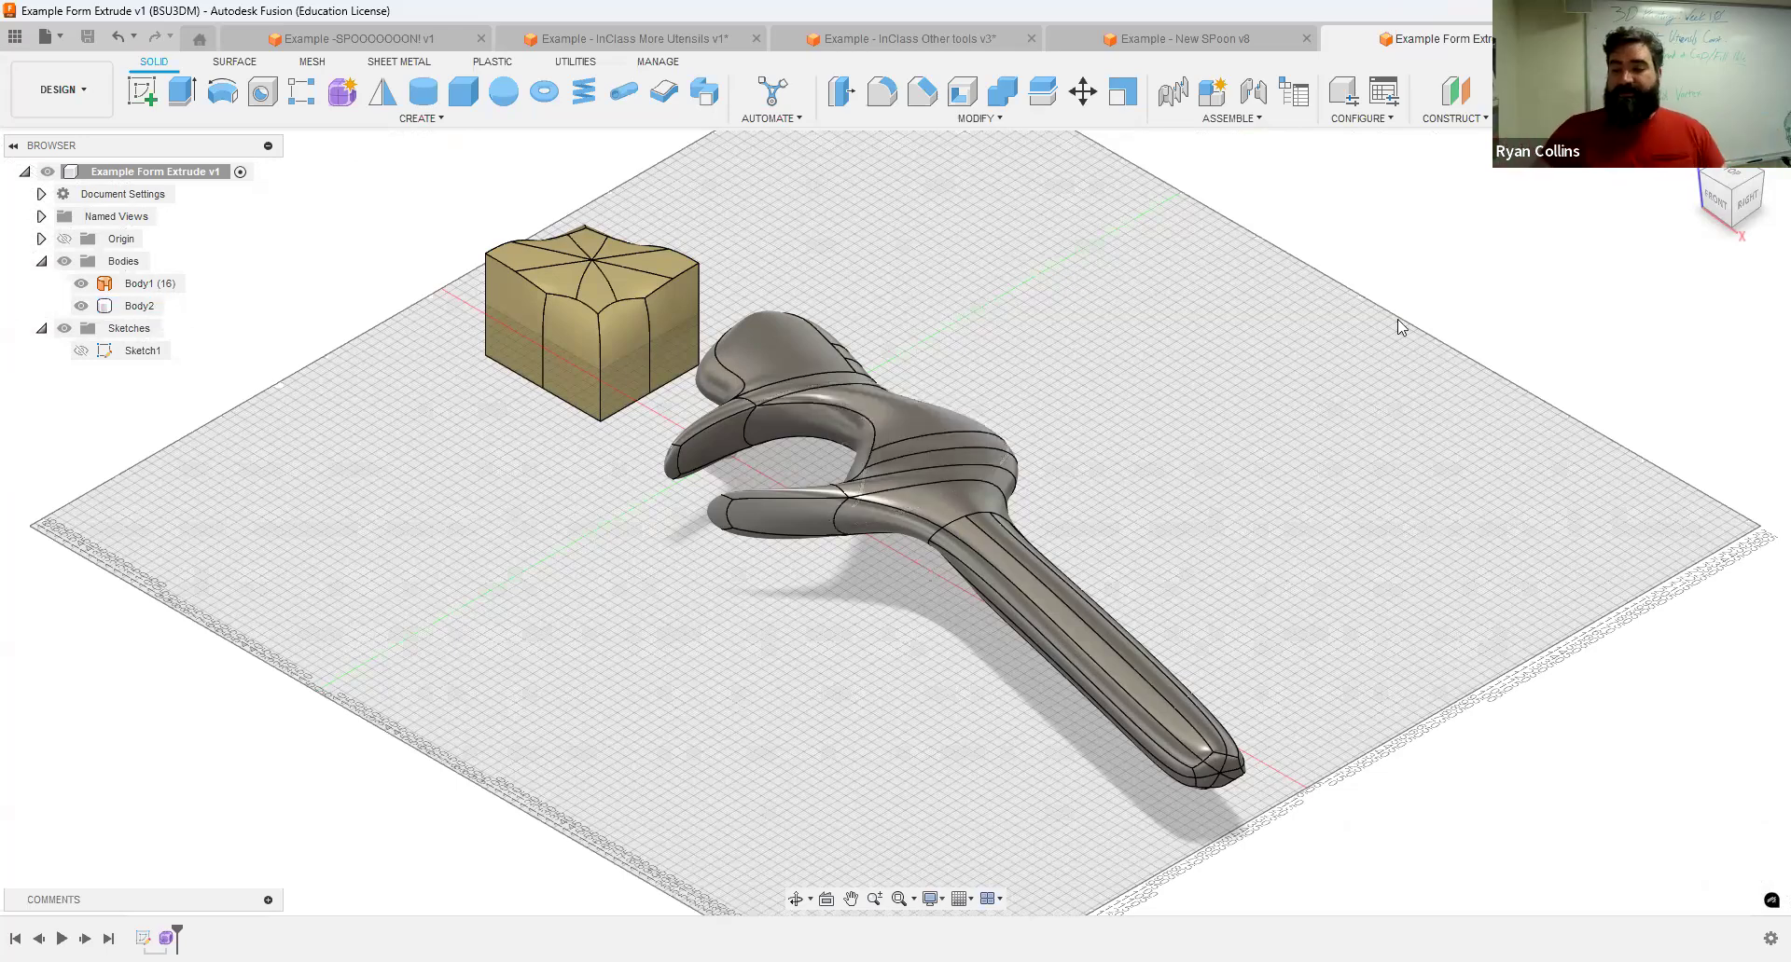
mouse_move(1282, 466)
middle_mouse_down("shift")
mouse_move(1235, 495)
mouse_move(1287, 459)
middle_mouse_up("shift")
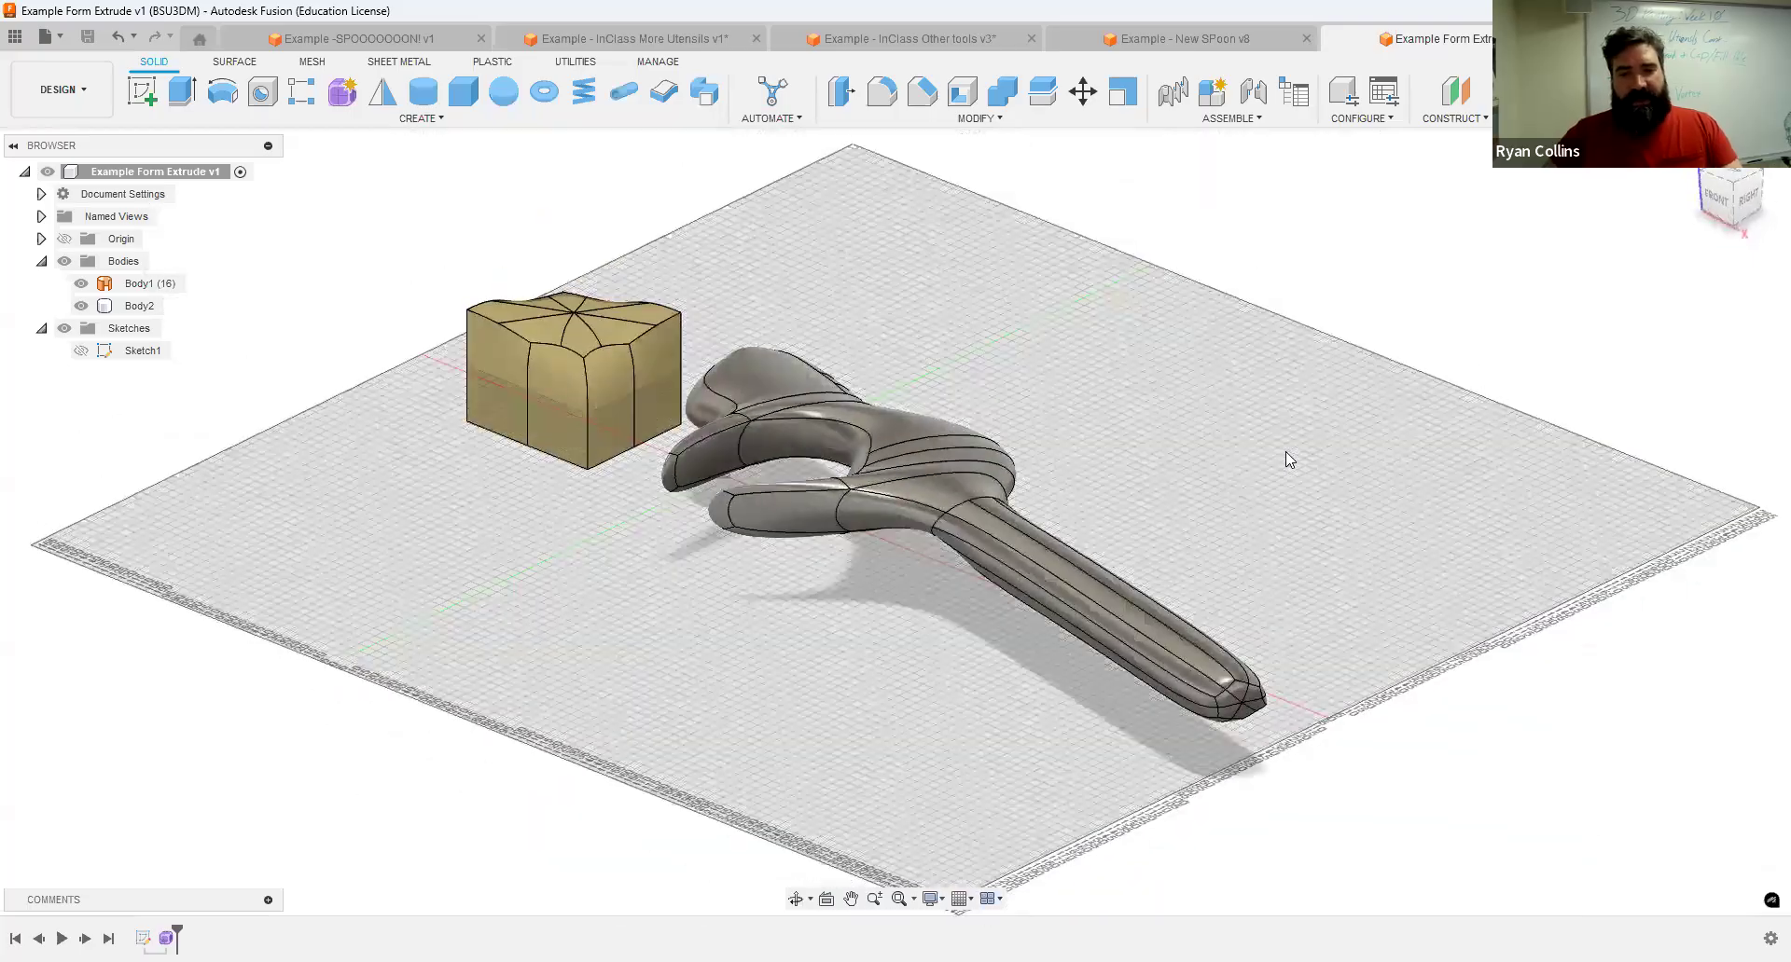